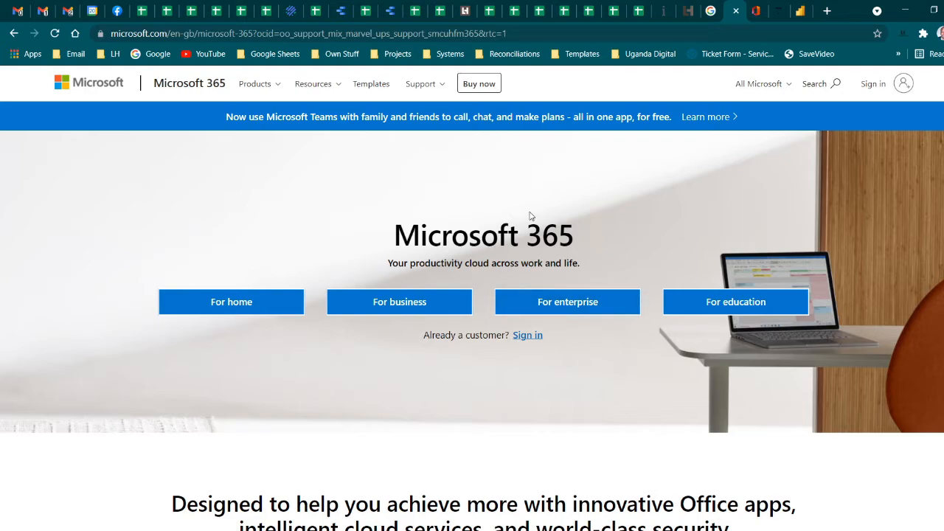
{"action": "scroll", "coordinate": [553, 236], "scroll_direction": "down", "scroll_amount": 15}
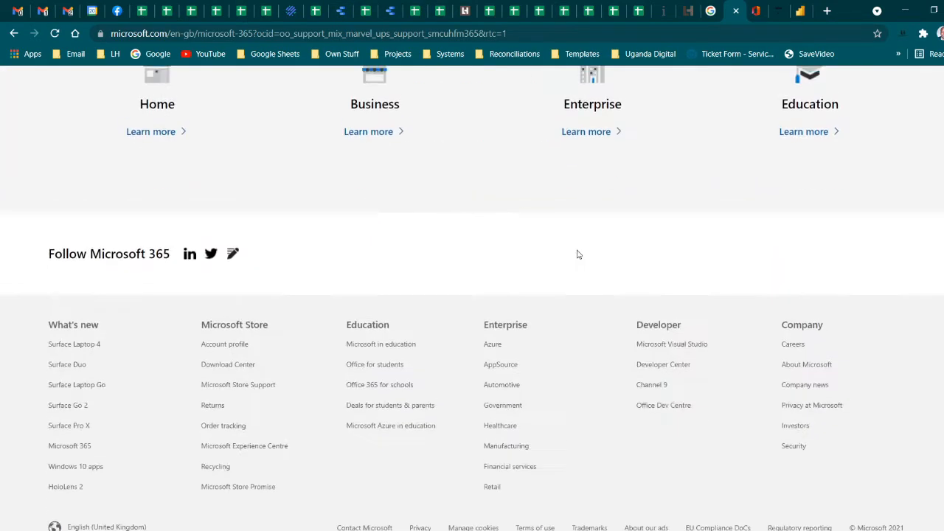
{"action": "scroll", "coordinate": [580, 244], "scroll_direction": "up", "scroll_amount": 15}
{"action": "left_click", "coordinate": [757, 10]}
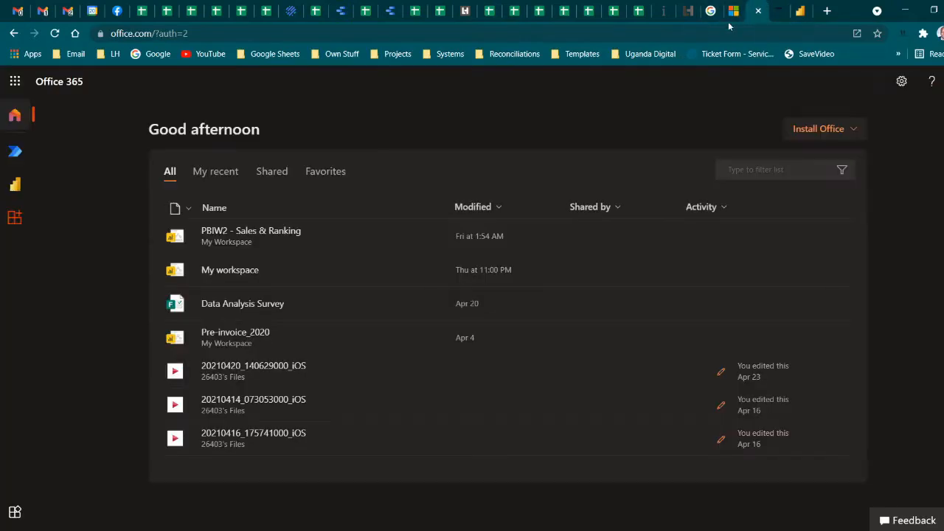
{"action": "left_click", "coordinate": [713, 11]}
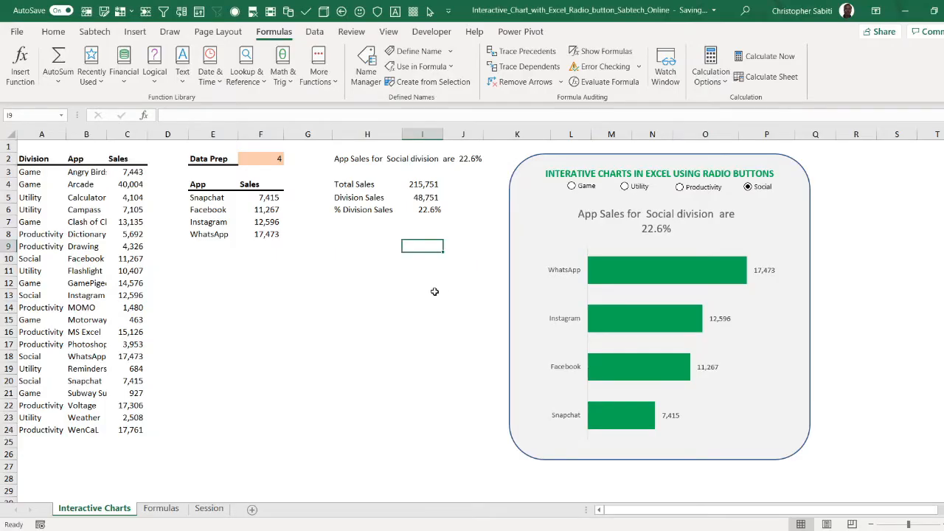
Step: Examine the Division, App and Sales source table on the Interactive Charts and Session sheets
{"action": "left_click", "coordinate": [354, 306]}
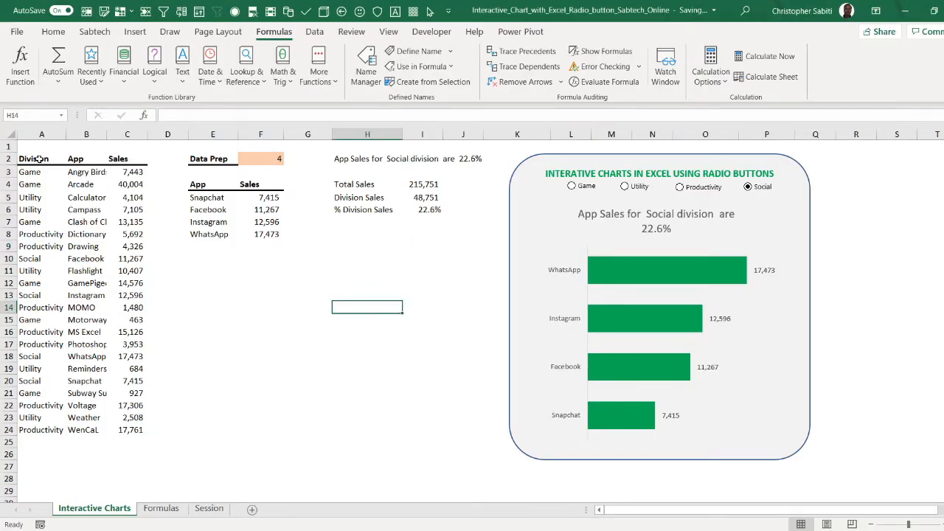
{"action": "left_click_drag", "start_coordinate": [42, 161], "coordinate": [128, 429]}
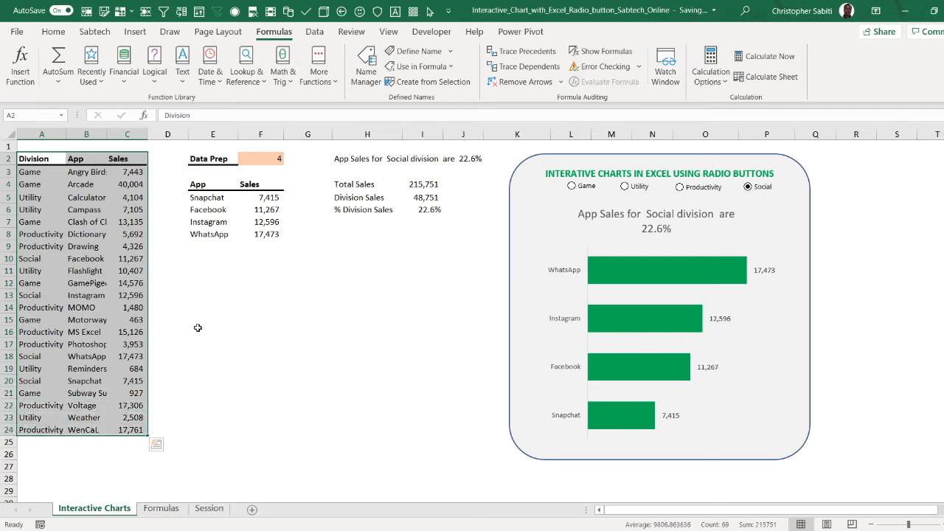
{"action": "left_click", "coordinate": [213, 512]}
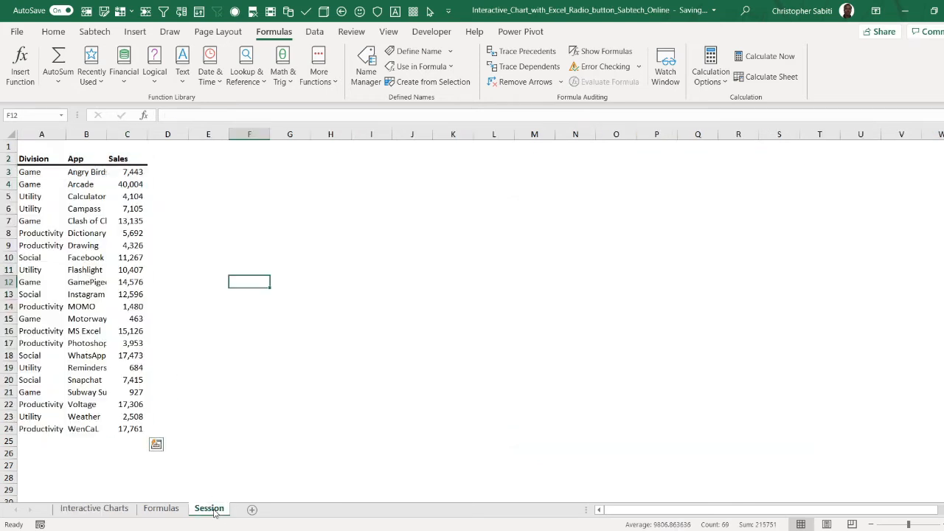
{"action": "left_click", "coordinate": [77, 169]}
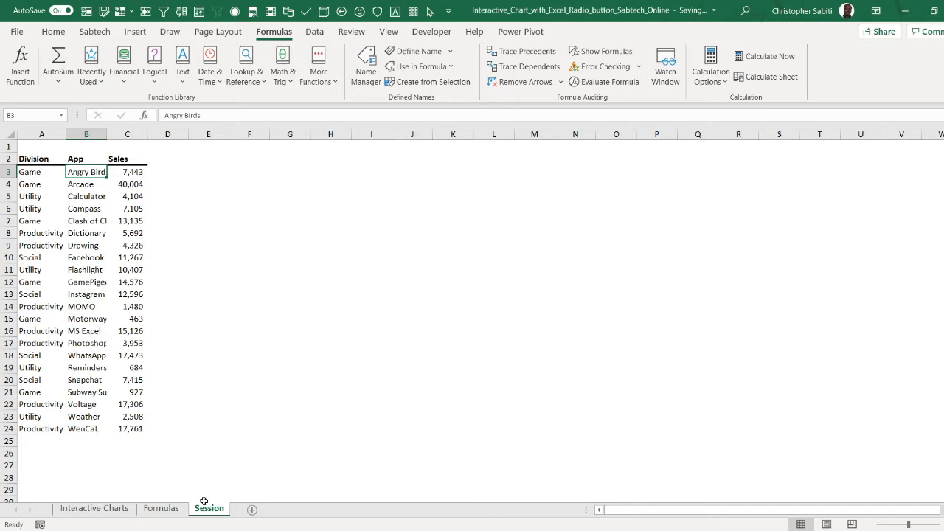
Step: Copy the Data Prep heading from the Interactive Charts sheet into cell E2 of the Session sheet
{"action": "left_click", "coordinate": [104, 509]}
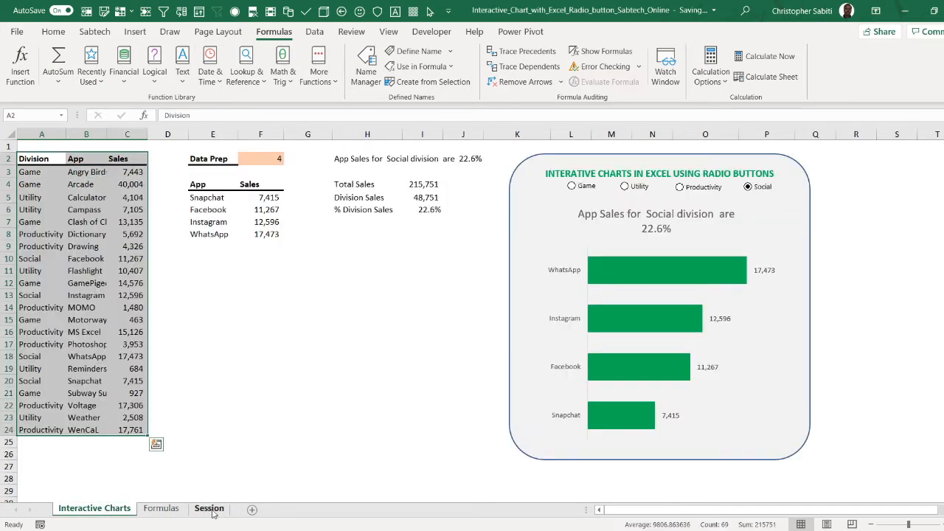
{"action": "left_click", "coordinate": [195, 158]}
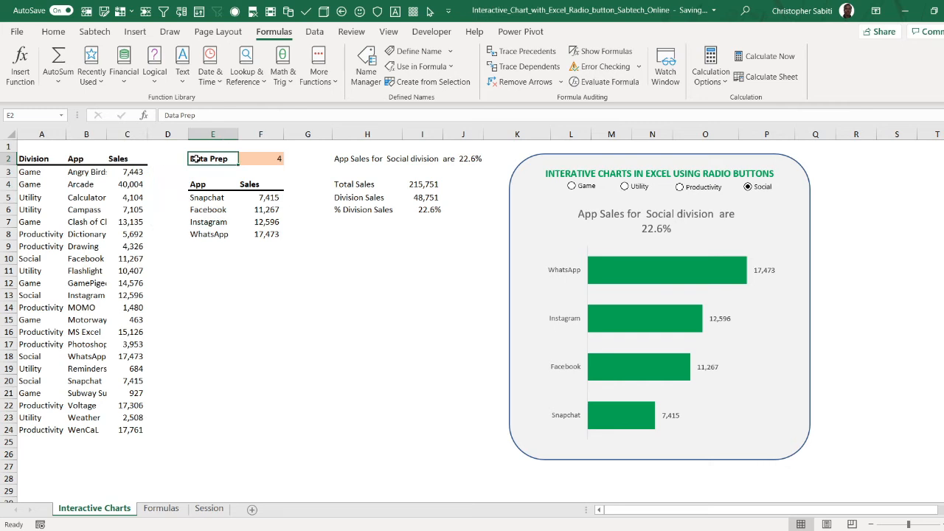
{"action": "key", "text": "ctrl+c"}
{"action": "left_click", "coordinate": [209, 508]}
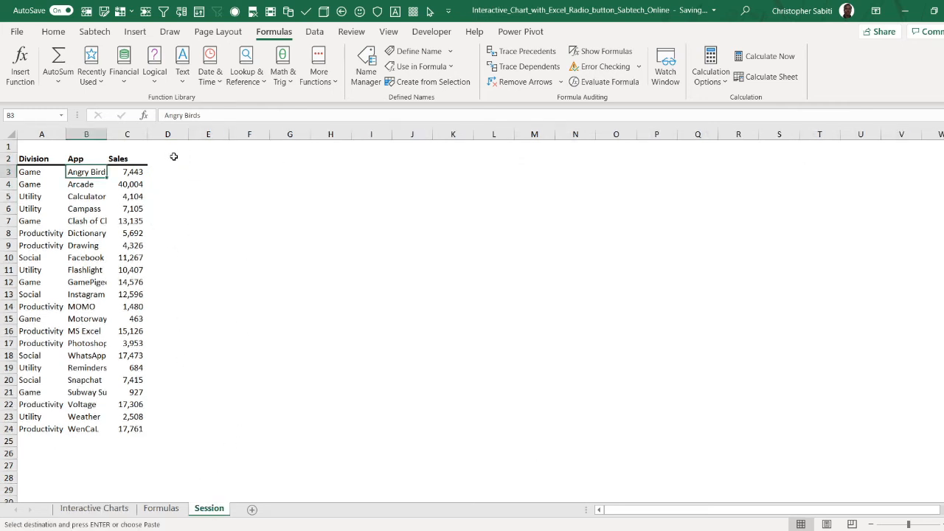
{"action": "left_click", "coordinate": [208, 160]}
{"action": "key", "text": "ctrl+v"}
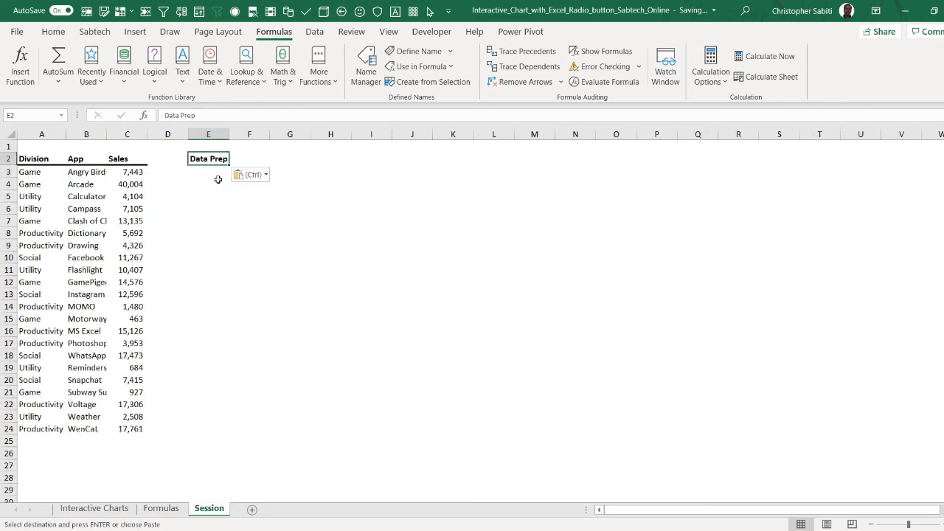
Step: Examine the Division, App and Sales columns of the Session sheet's source table for the data preparation
{"action": "key", "text": "Down"}
{"action": "key", "text": "Down"}
{"action": "key", "text": "Down"}
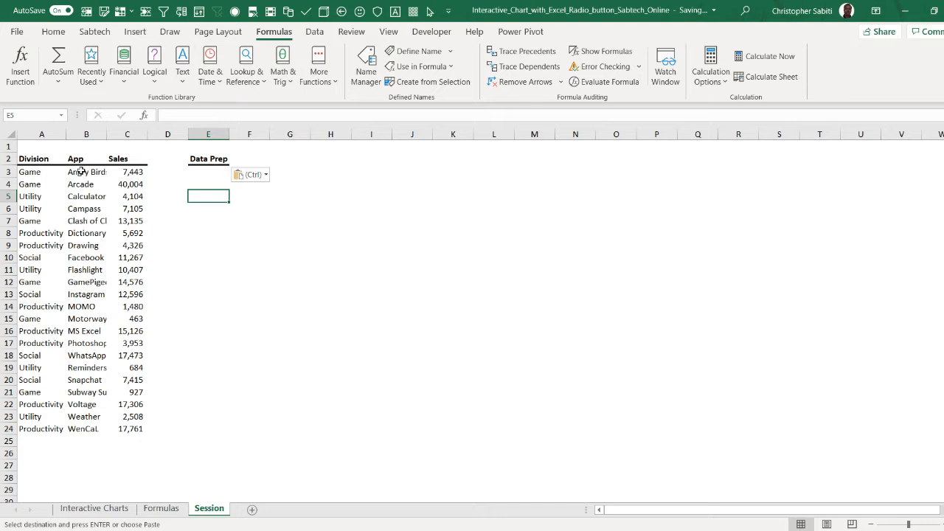
{"action": "left_click_drag", "start_coordinate": [76, 160], "coordinate": [133, 428]}
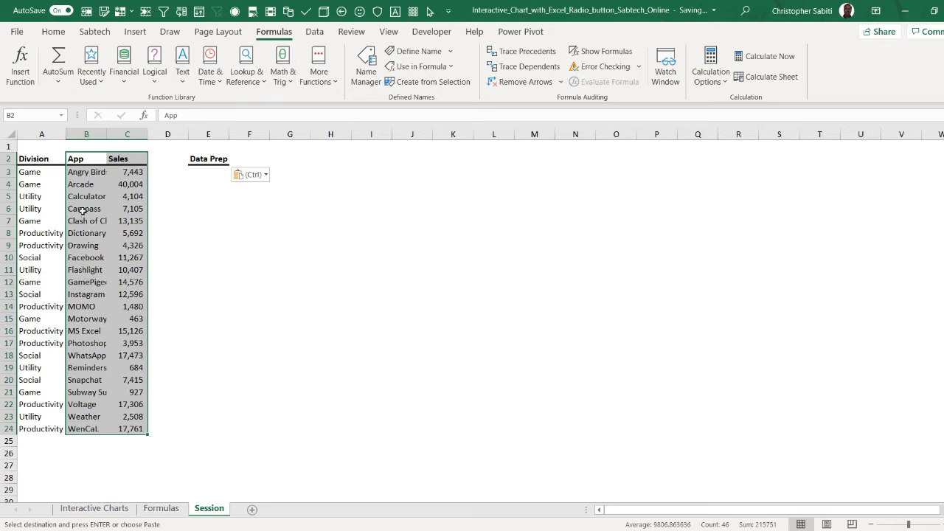
{"action": "left_click_drag", "start_coordinate": [80, 182], "coordinate": [126, 331]}
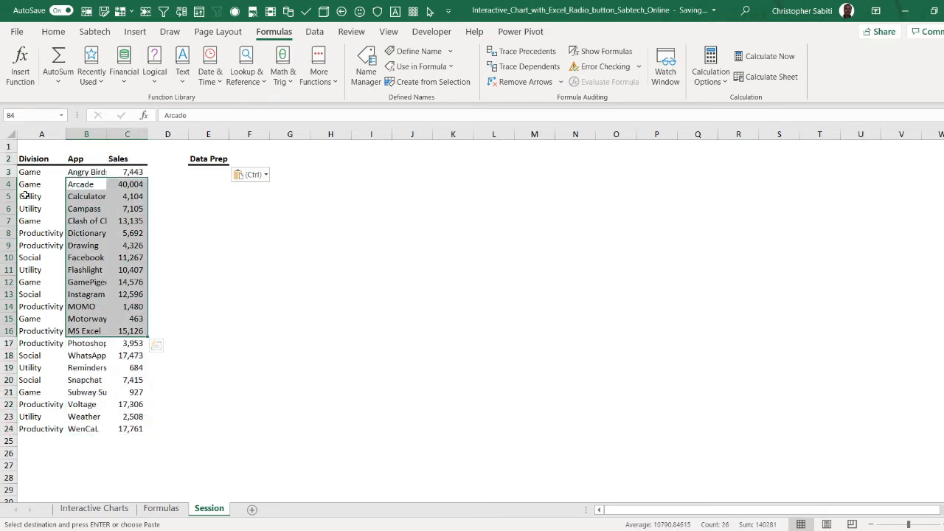
{"action": "left_click_drag", "start_coordinate": [25, 195], "coordinate": [44, 300]}
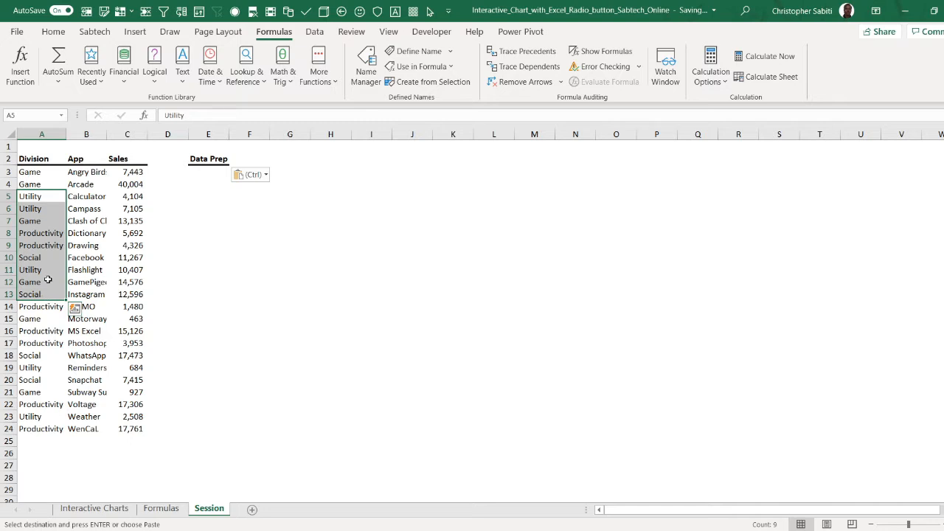
{"action": "left_click", "coordinate": [194, 187]}
{"action": "left_click", "coordinate": [275, 211]}
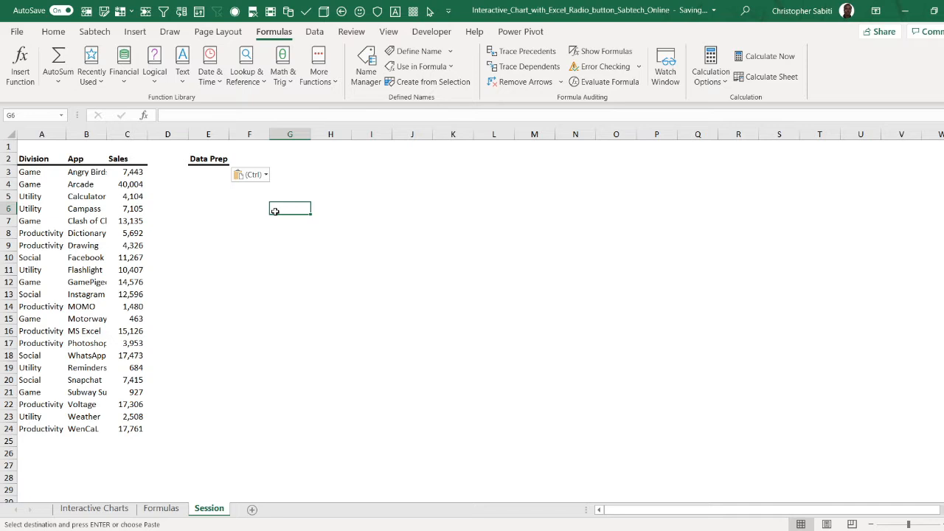
{"action": "left_click", "coordinate": [208, 183]}
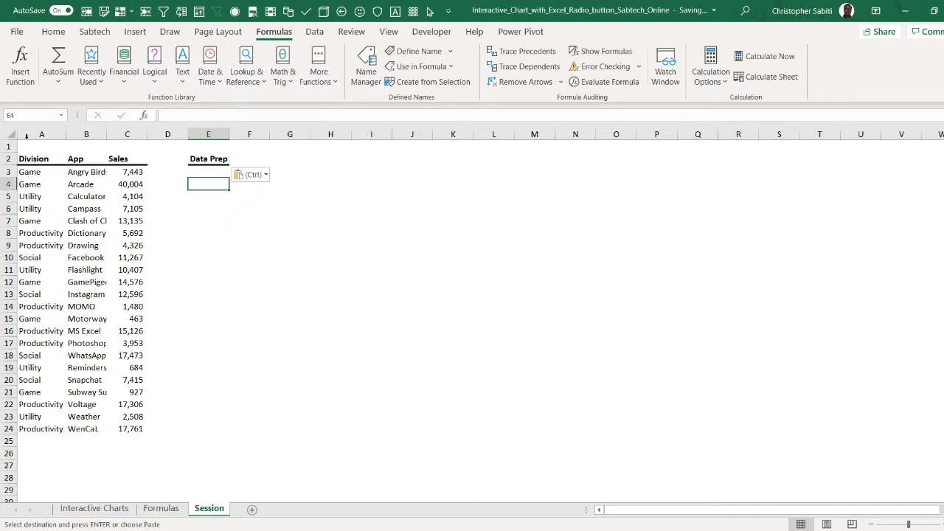
Step: Review the SORT, FILTER and SWITCH functions and their descriptions on the Formulas sheet
{"action": "left_click", "coordinate": [160, 509]}
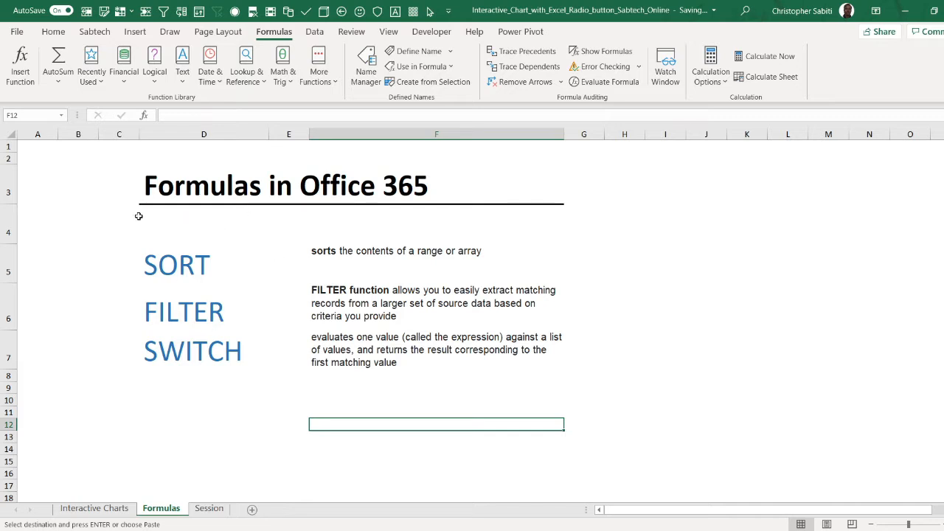
{"action": "left_click", "coordinate": [206, 188]}
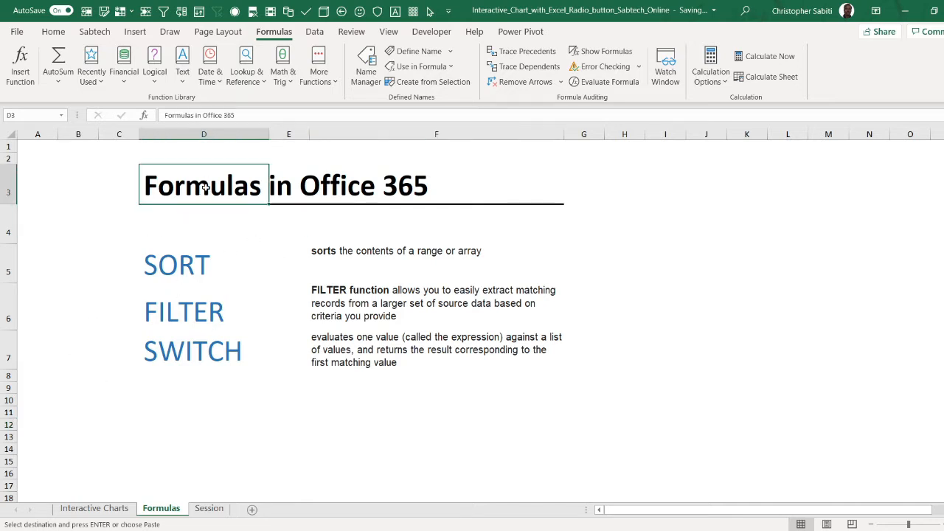
{"action": "left_click", "coordinate": [308, 183]}
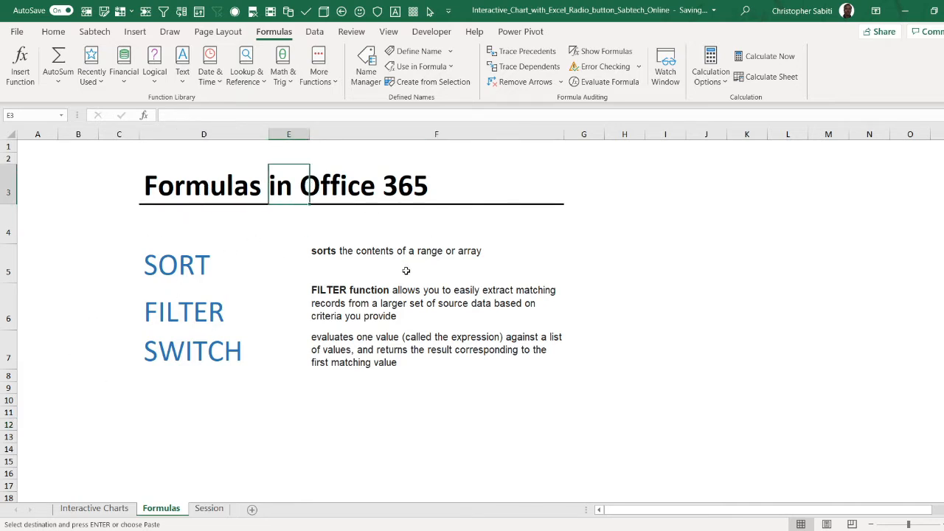
{"action": "left_click", "coordinate": [197, 266]}
{"action": "left_click", "coordinate": [196, 308]}
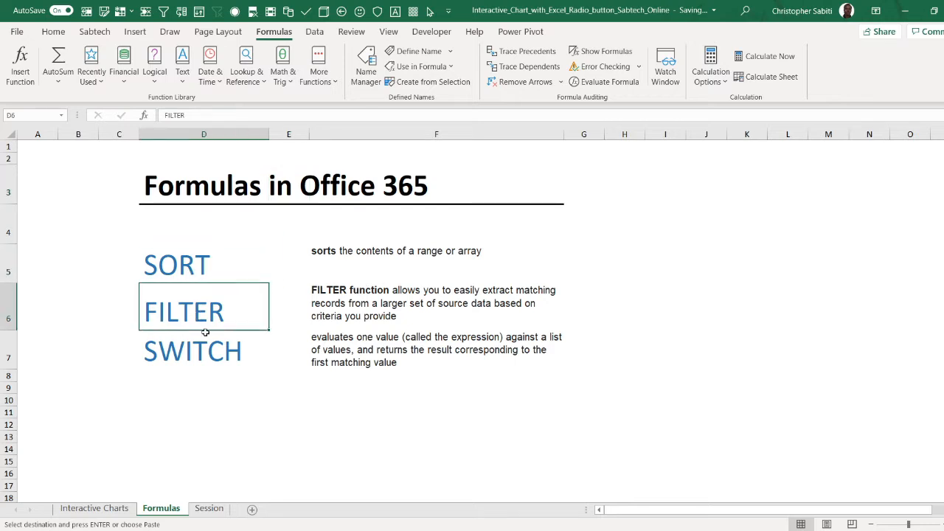
{"action": "left_click", "coordinate": [208, 351]}
{"action": "left_click", "coordinate": [211, 270]}
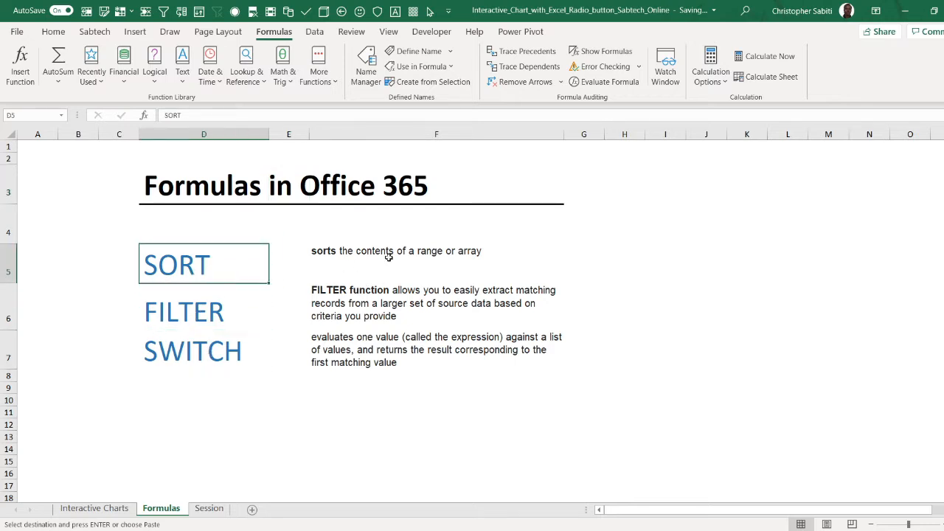
{"action": "left_click", "coordinate": [390, 258]}
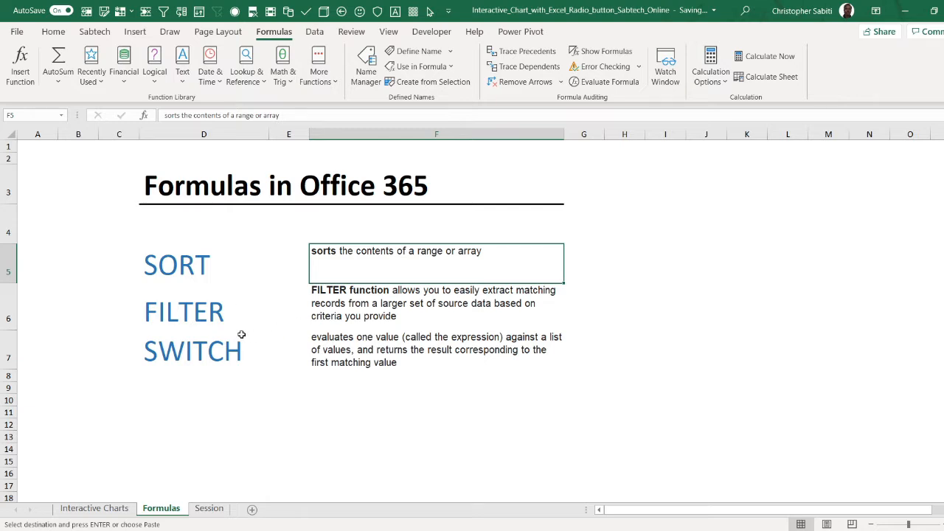
{"action": "left_click", "coordinate": [210, 316]}
{"action": "left_click", "coordinate": [365, 315]}
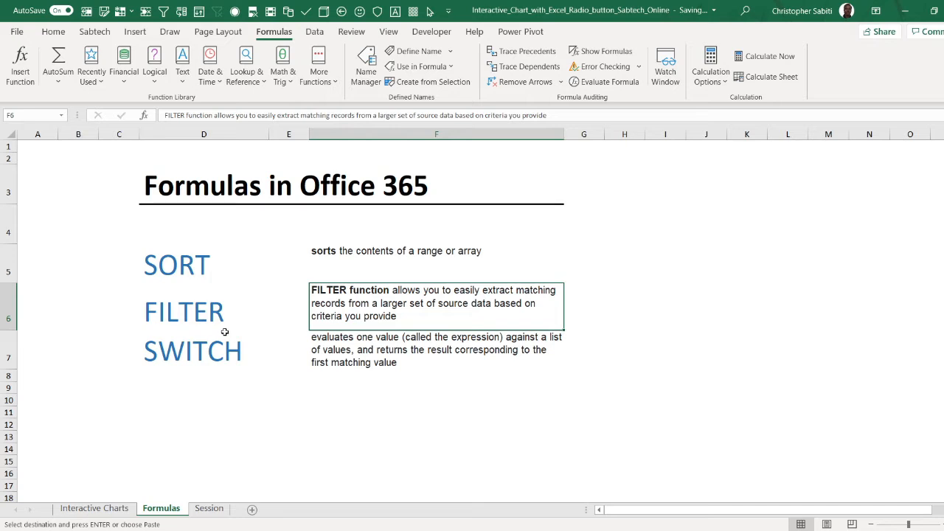
Step: Examine the division and app data and Data Prep cell F2 on the Interactive Charts sheet, alongside the SWITCH entry on the Formulas sheet
{"action": "left_click", "coordinate": [120, 508]}
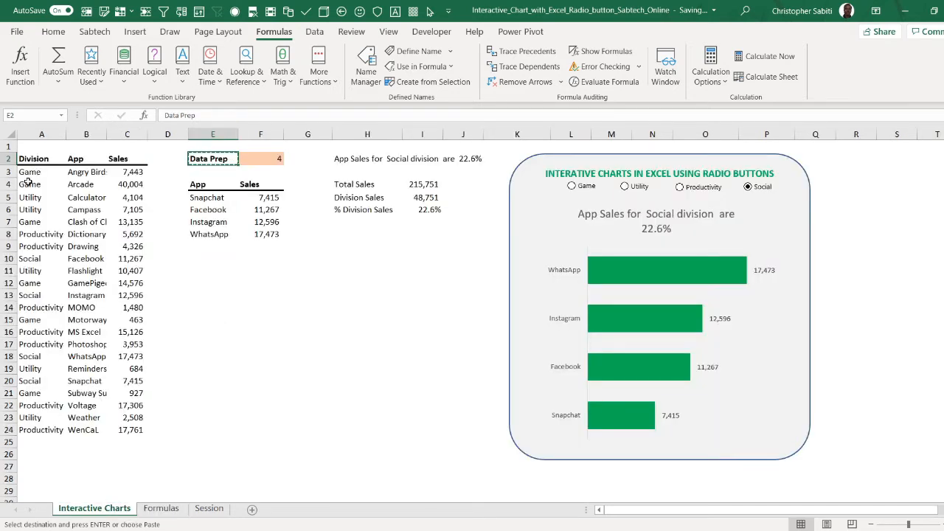
{"action": "left_click_drag", "start_coordinate": [28, 184], "coordinate": [30, 430]}
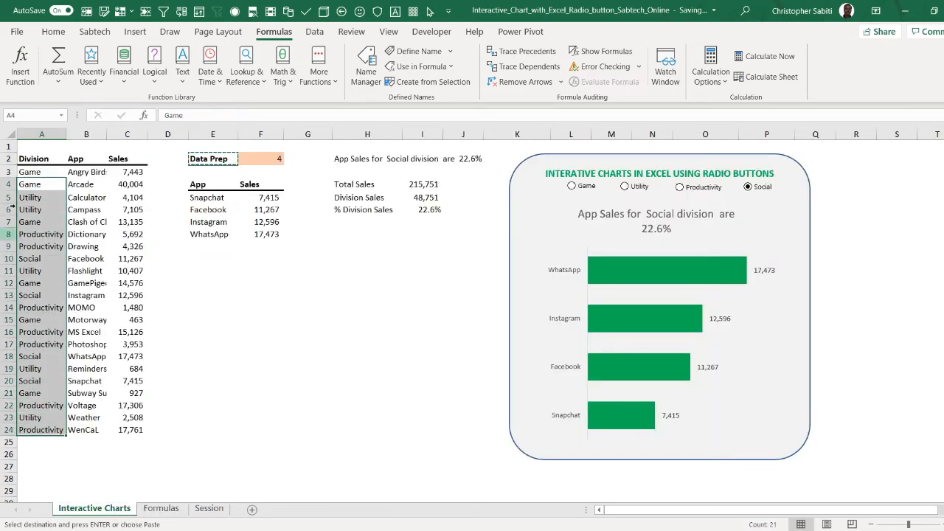
{"action": "left_click", "coordinate": [28, 187]}
{"action": "left_click_drag", "start_coordinate": [89, 174], "coordinate": [100, 434]}
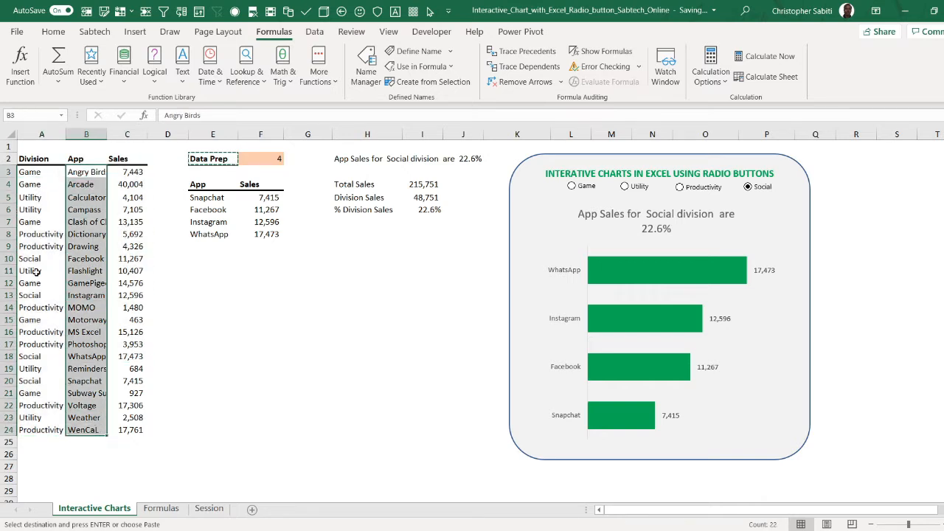
{"action": "left_click", "coordinate": [33, 234]}
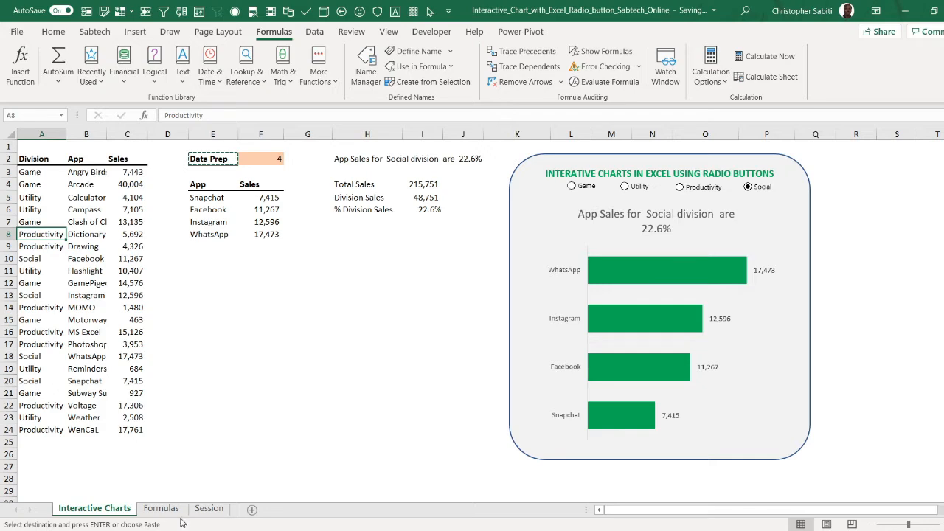
{"action": "left_click", "coordinate": [160, 509]}
{"action": "left_click", "coordinate": [222, 355]}
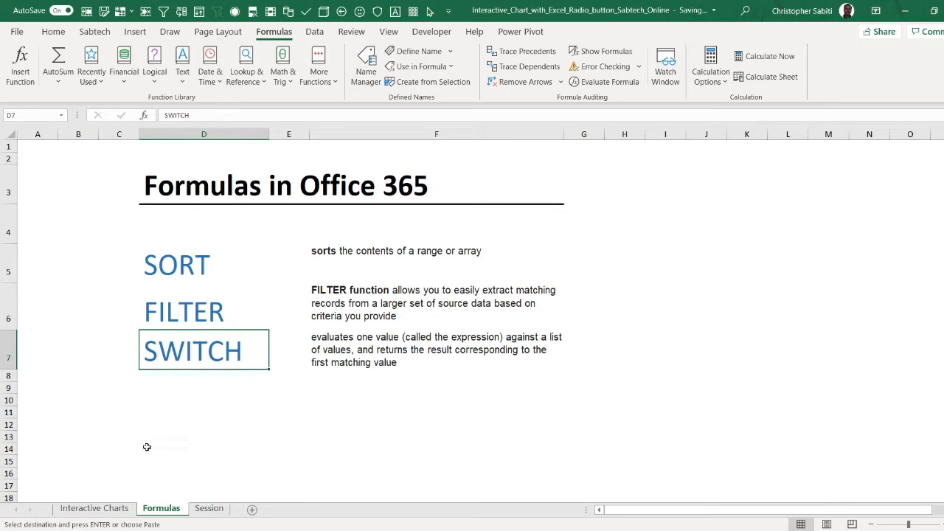
{"action": "left_click", "coordinate": [210, 508]}
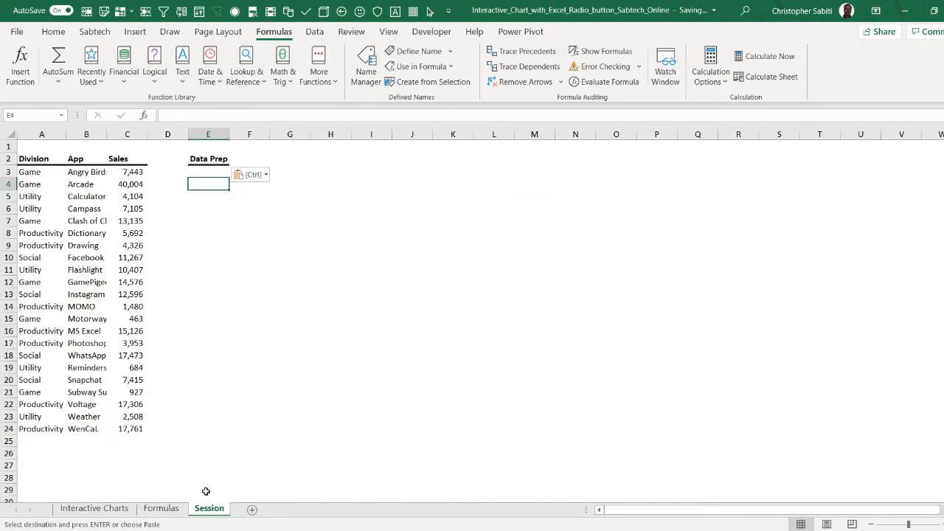
{"action": "left_click", "coordinate": [94, 508]}
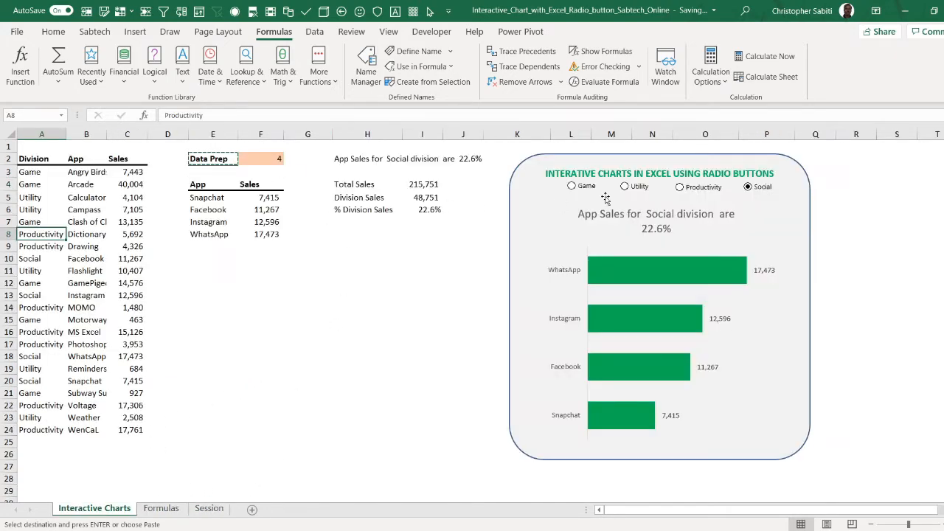
{"action": "left_click", "coordinate": [274, 160]}
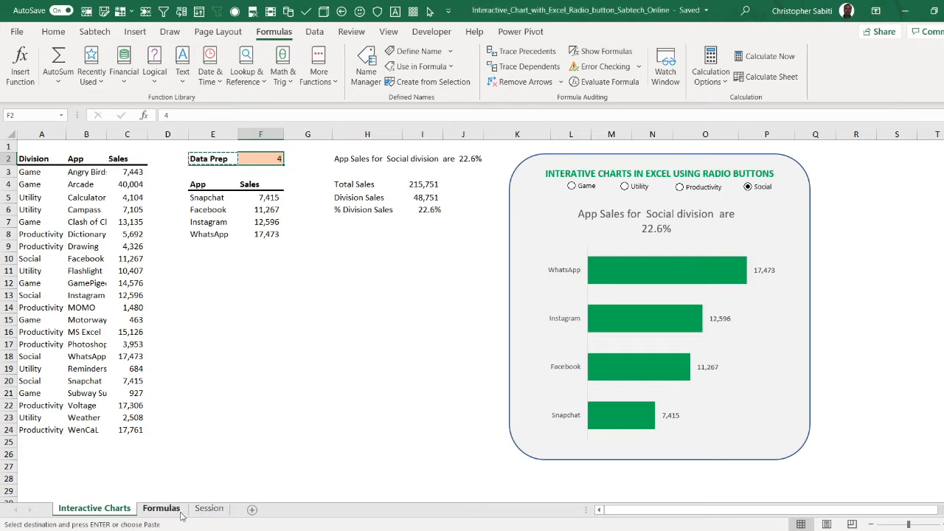
Step: Copy the App and Sales headers of the Session sheet's source table into cells E4:F4
{"action": "left_click", "coordinate": [205, 512]}
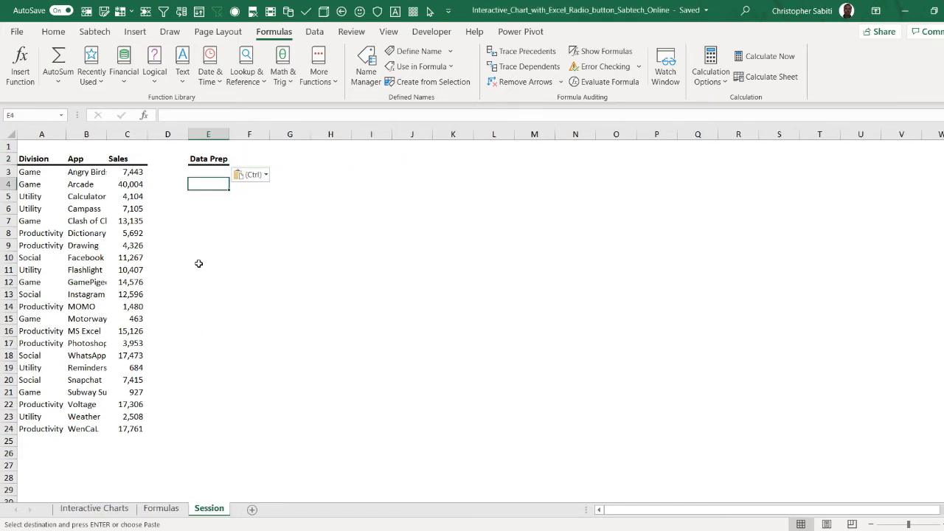
{"action": "left_click_drag", "start_coordinate": [73, 161], "coordinate": [129, 155]}
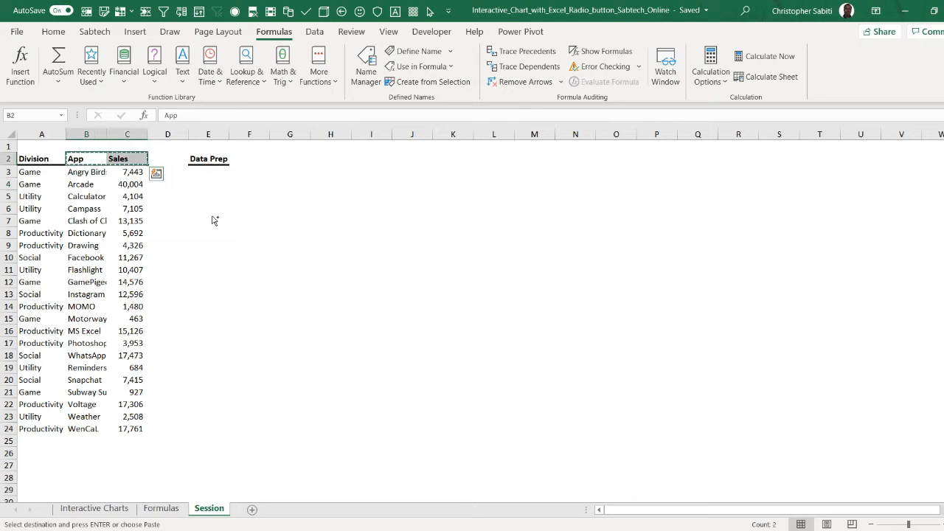
{"action": "left_click", "coordinate": [211, 185]}
{"action": "key", "text": "ctrl+v"}
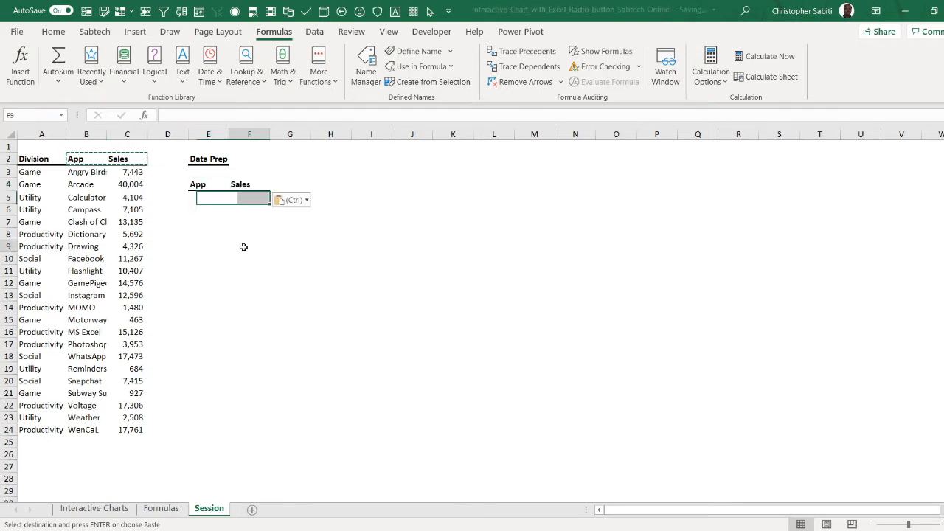
{"action": "left_click", "coordinate": [244, 246]}
{"action": "left_click", "coordinate": [213, 199]}
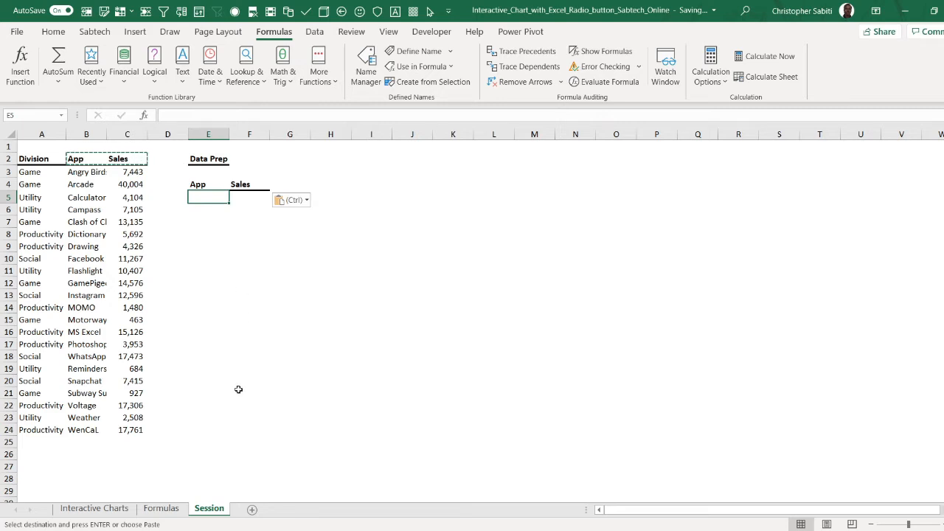
{"action": "key", "text": "Escape"}
{"action": "type", "text": "=fil"}
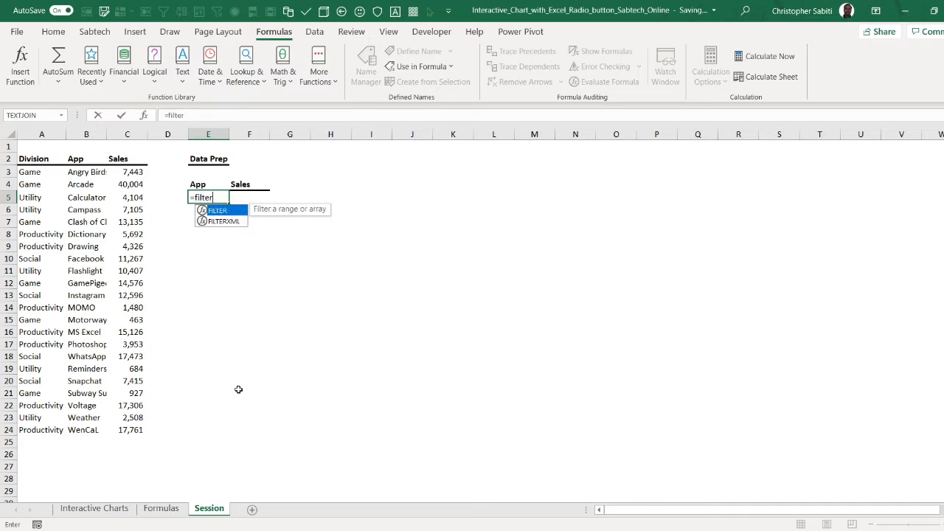
{"action": "type", "text": "ter"}
{"action": "key", "text": "Tab"}
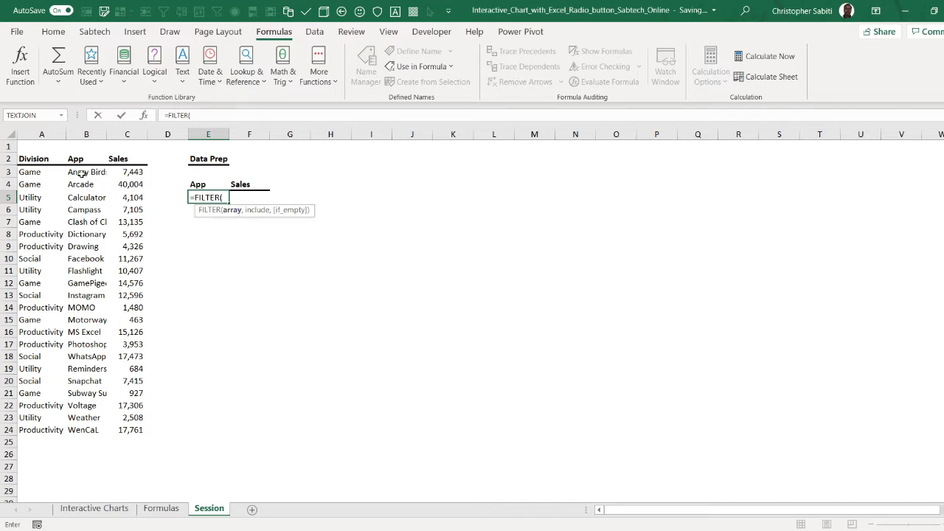
{"action": "left_click_drag", "start_coordinate": [79, 172], "coordinate": [145, 426]}
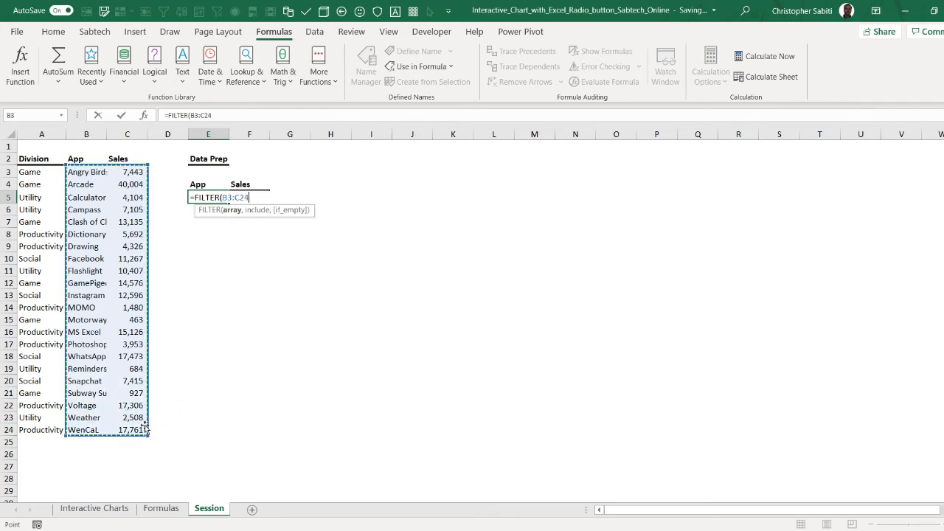
{"action": "type", "text": ","}
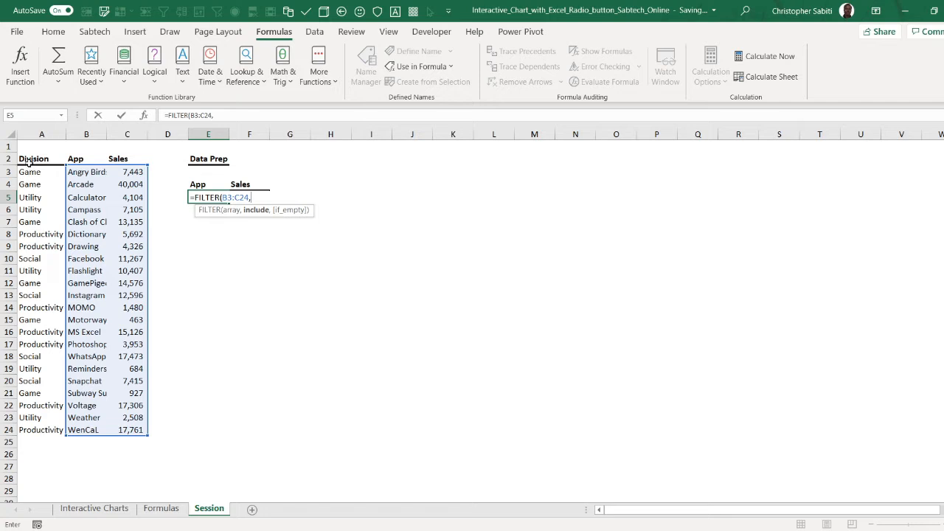
{"action": "left_click_drag", "start_coordinate": [28, 168], "coordinate": [37, 422]}
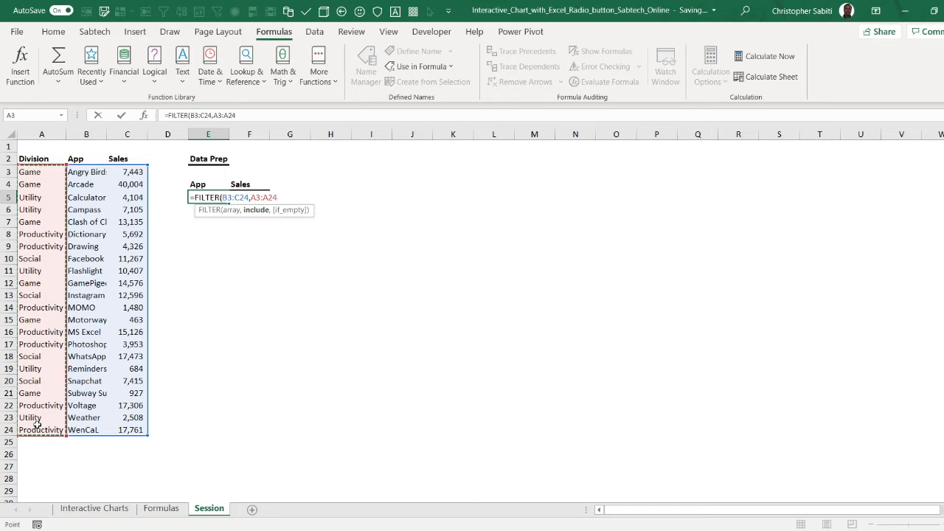
{"action": "key", "text": "Escape"}
{"action": "left_click", "coordinate": [308, 270]}
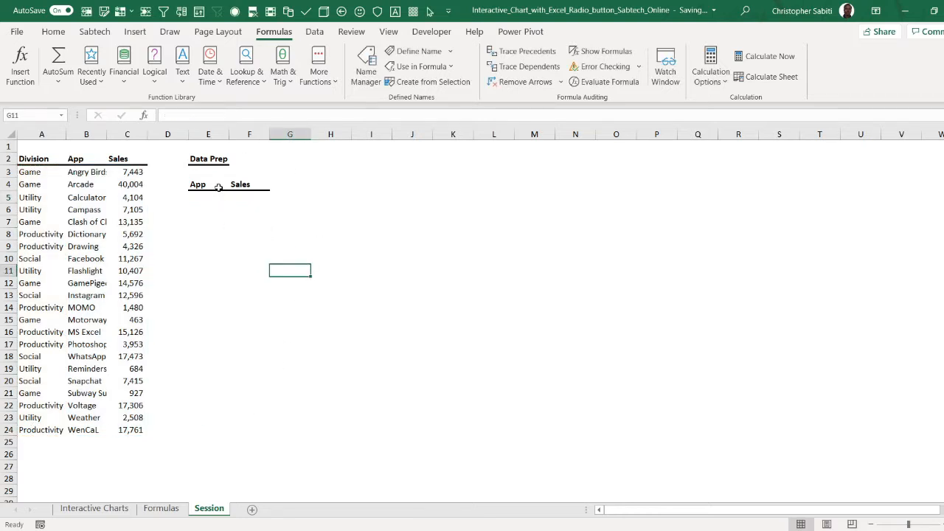
Step: Check in the Customize Ribbon options whether the Developer tab is enabled, and leave the settings unchanged
{"action": "left_click", "coordinate": [433, 37]}
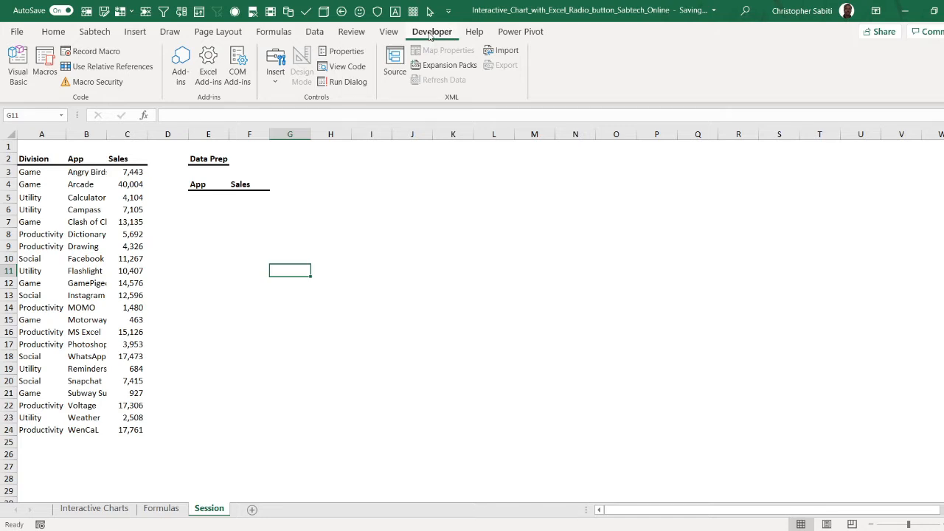
{"action": "left_click", "coordinate": [17, 32]}
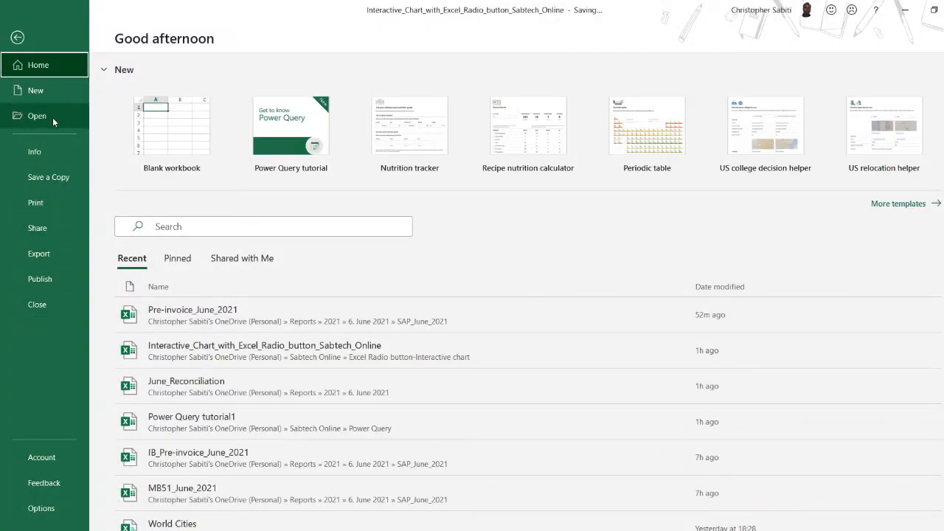
{"action": "left_click", "coordinate": [46, 512]}
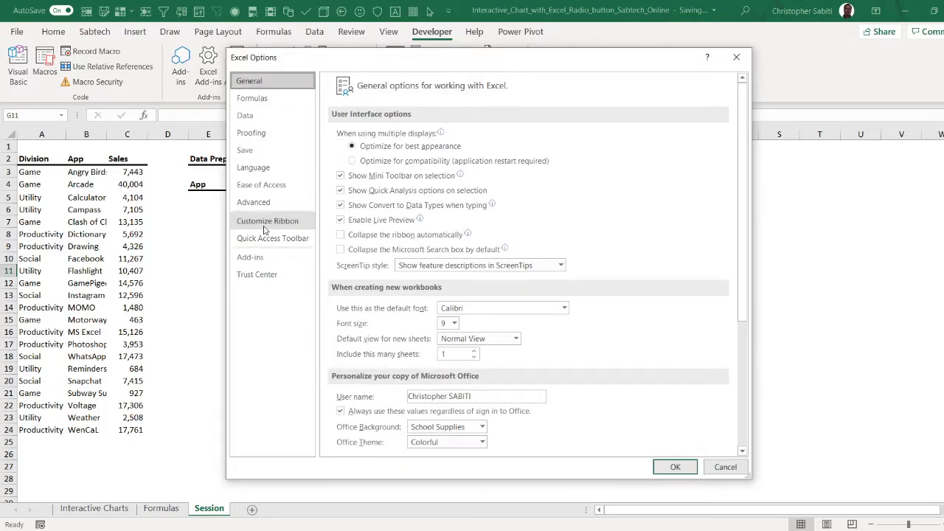
{"action": "left_click", "coordinate": [302, 232]}
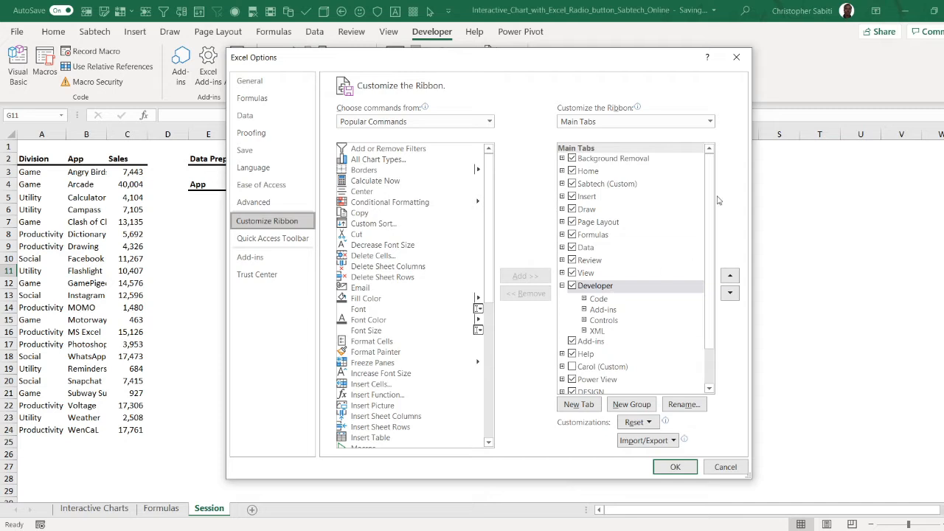
{"action": "left_click", "coordinate": [736, 58]}
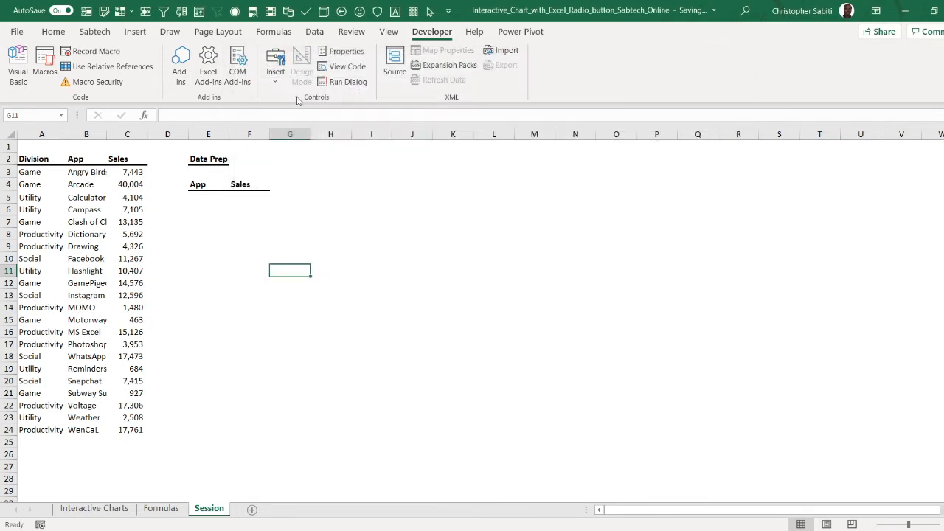
Step: Insert an Option Button form control in row 5 around columns K and L and label it Game
{"action": "left_click", "coordinate": [275, 68]}
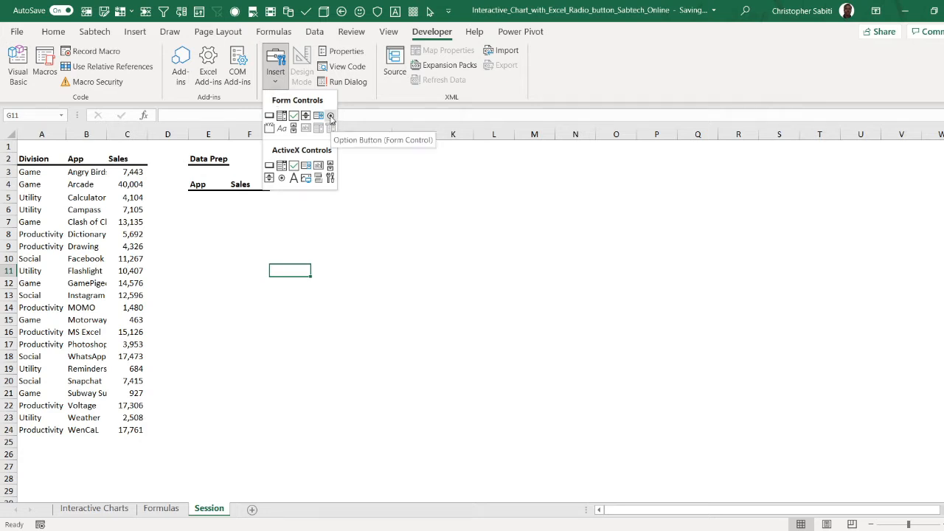
{"action": "left_click", "coordinate": [331, 117]}
{"action": "left_click_drag", "start_coordinate": [447, 196], "coordinate": [501, 204]}
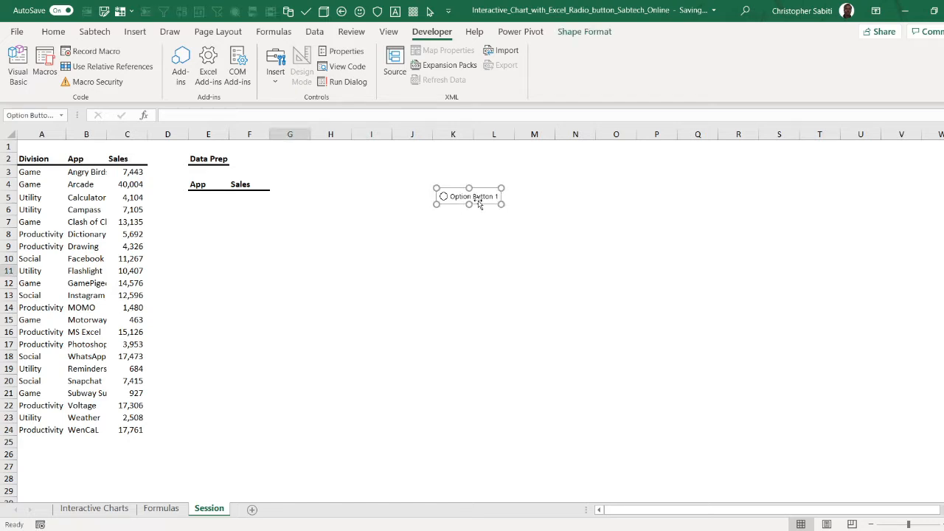
{"action": "left_click", "coordinate": [472, 197]}
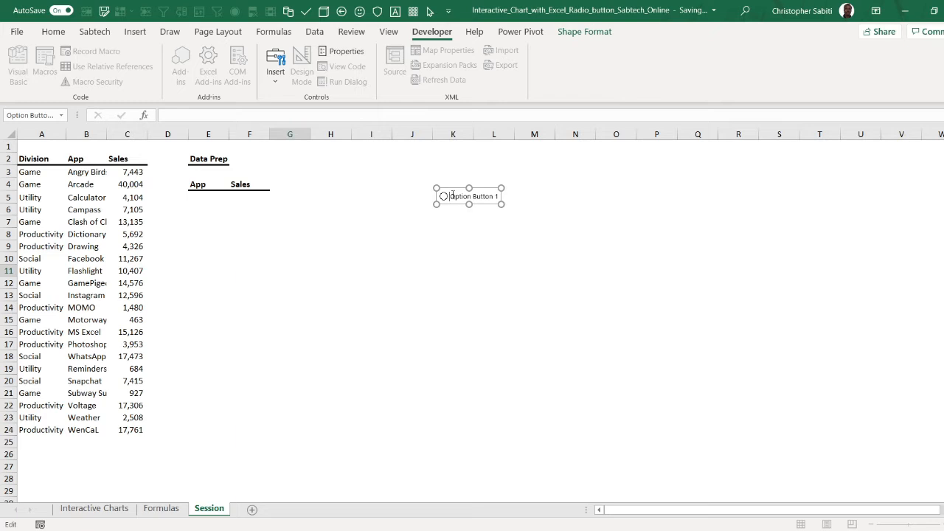
{"action": "left_click_drag", "start_coordinate": [449, 196], "coordinate": [499, 197]}
{"action": "type", "text": "Game"}
{"action": "left_click", "coordinate": [524, 272]}
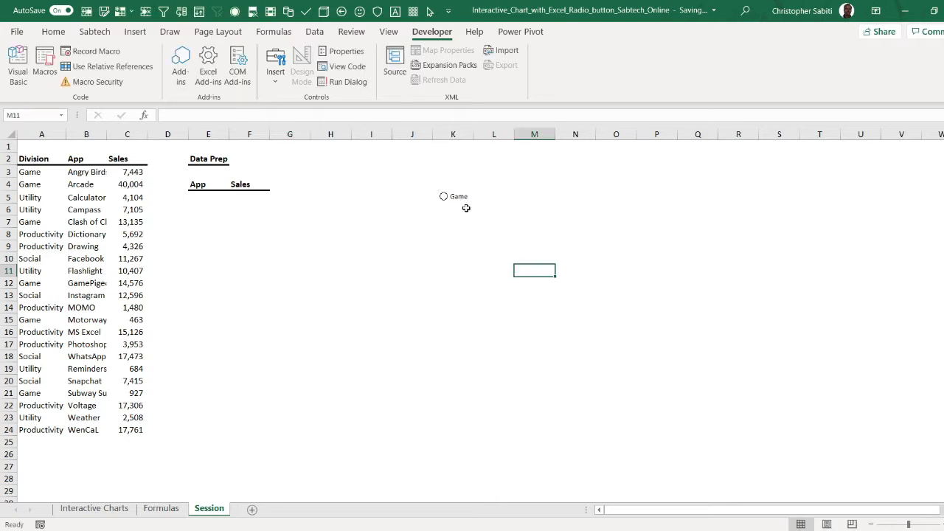
Step: Duplicate the Game option button, place the copy beside it in row 5 and label it Utility
{"action": "right_click", "coordinate": [460, 199]}
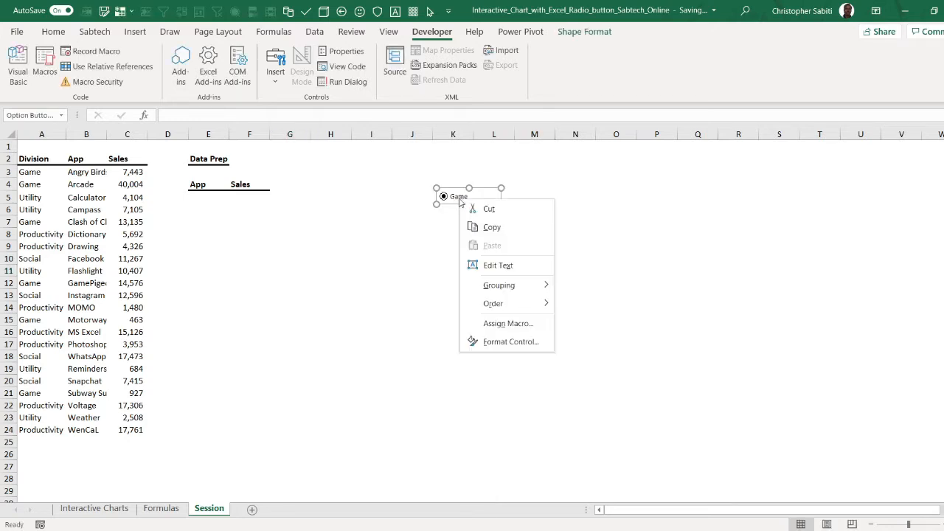
{"action": "left_click", "coordinate": [485, 228]}
{"action": "left_click", "coordinate": [529, 194]}
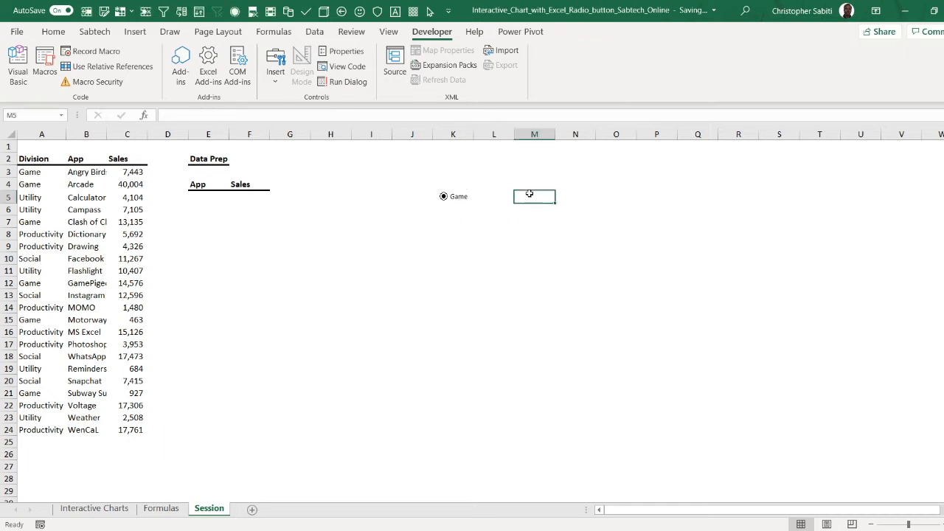
{"action": "key", "text": "ctrl+v"}
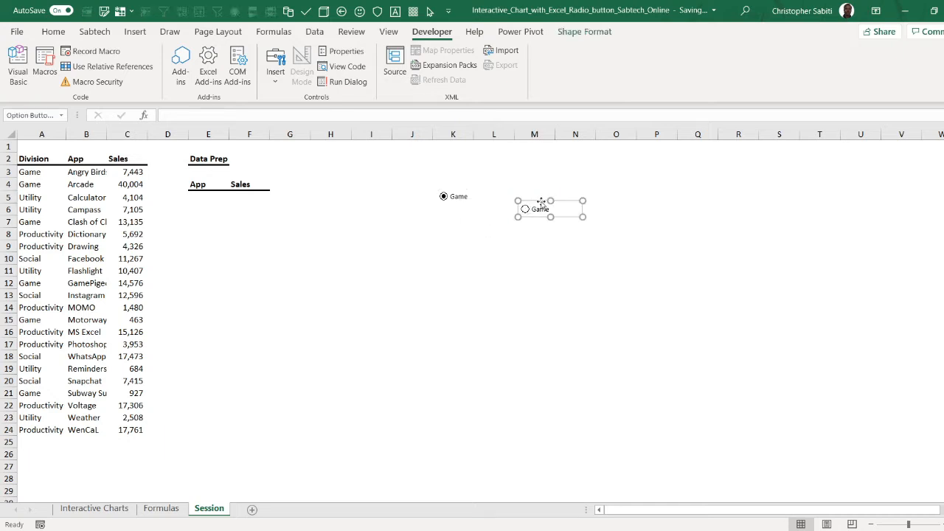
{"action": "left_click_drag", "start_coordinate": [541, 202], "coordinate": [520, 190]}
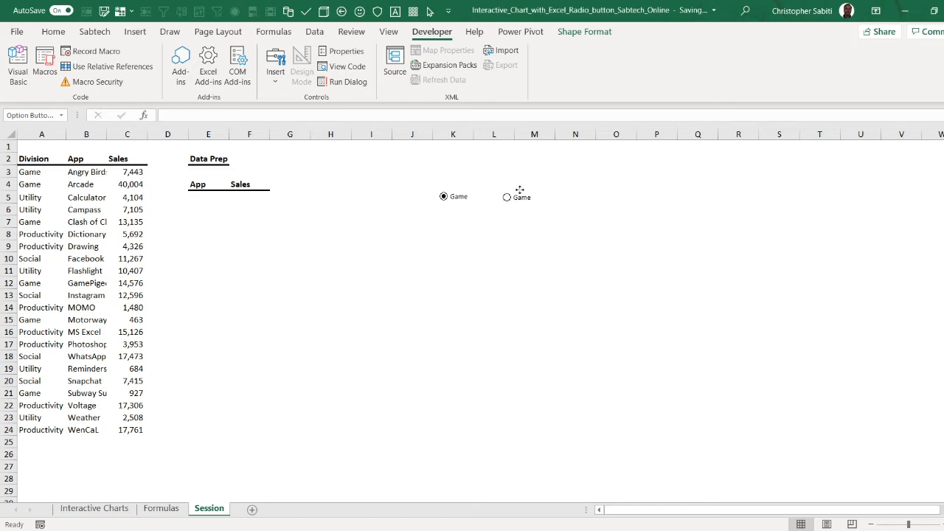
{"action": "right_click", "coordinate": [523, 196]}
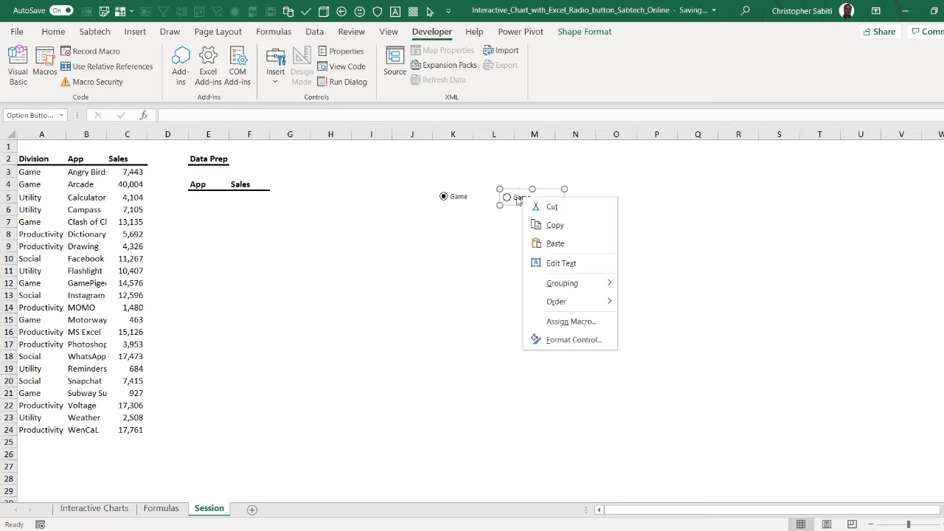
{"action": "left_click", "coordinate": [518, 197]}
{"action": "left_click", "coordinate": [515, 197]}
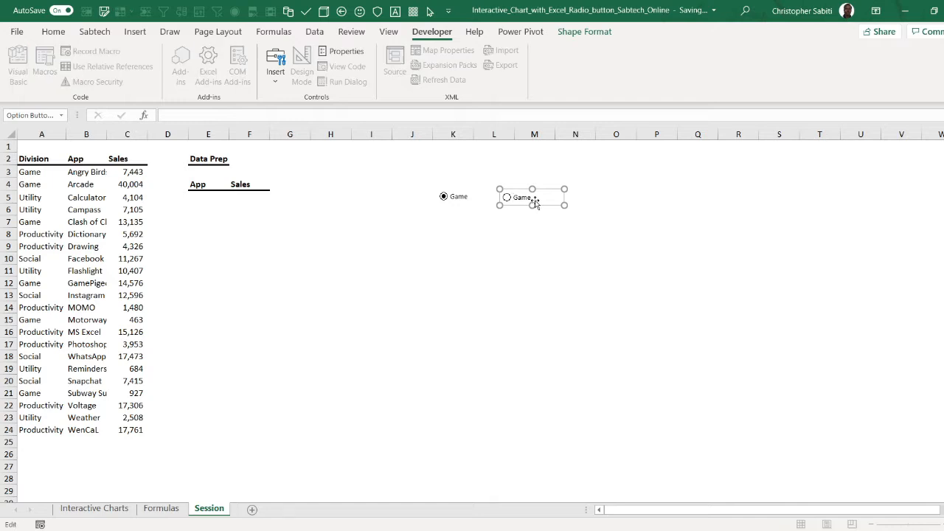
{"action": "key", "text": "Delete"}
{"action": "left_click", "coordinate": [537, 273]}
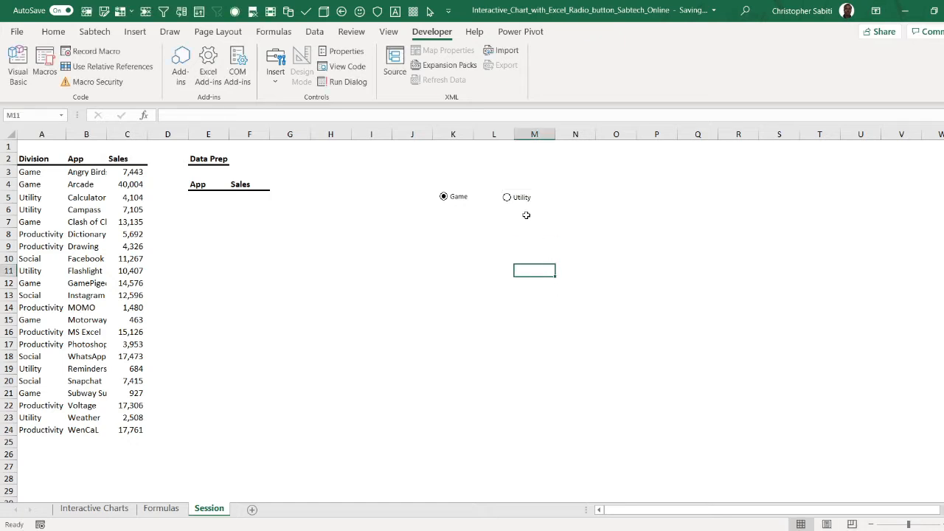
Step: Add a third copy of the Game option button beside Utility in row 5 and label it Productivty
{"action": "key", "text": "ctrl+v"}
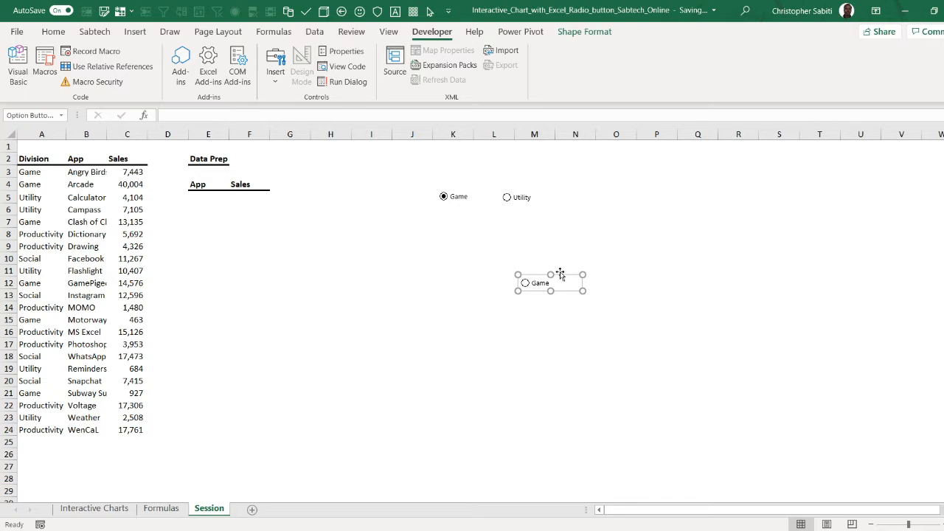
{"action": "left_click_drag", "start_coordinate": [561, 275], "coordinate": [605, 187]}
{"action": "right_click", "coordinate": [585, 197]}
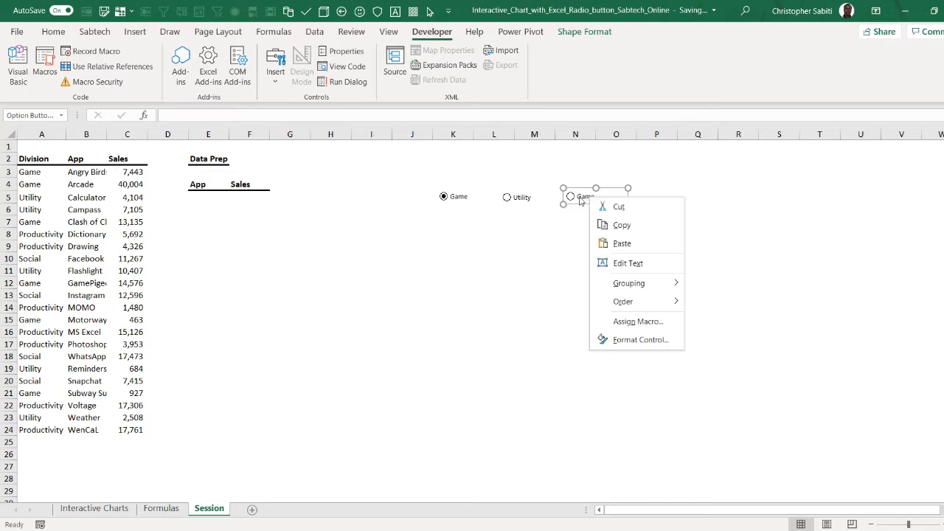
{"action": "key", "text": "x"}
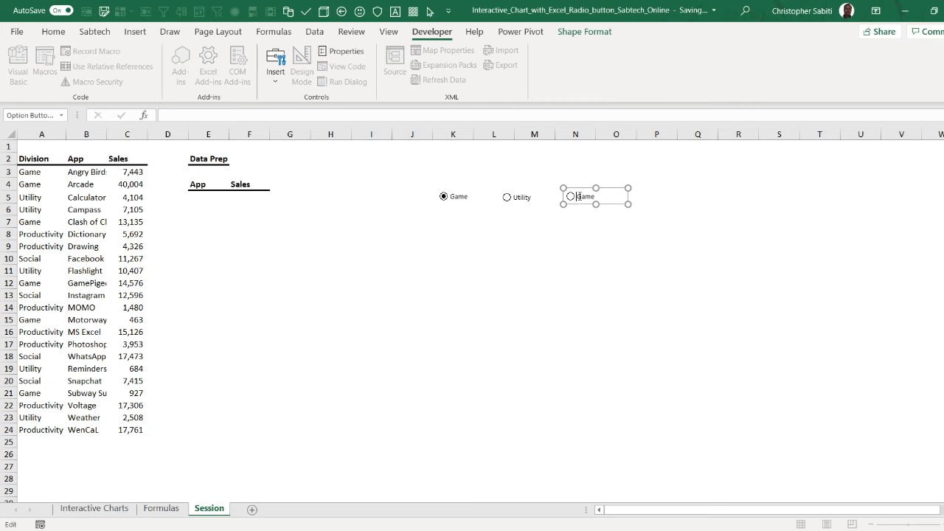
{"action": "key", "text": "ctrl+a"}
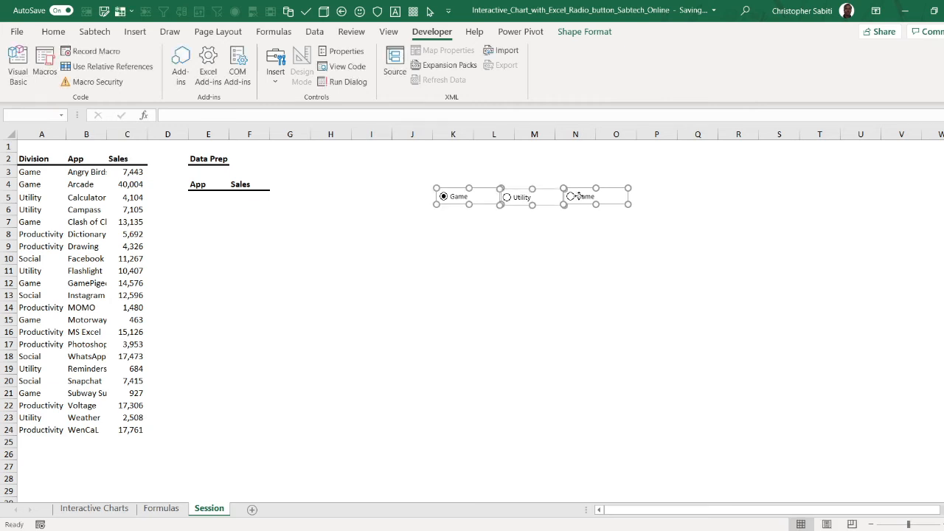
{"action": "key", "text": "Escape"}
{"action": "right_click", "coordinate": [581, 201]}
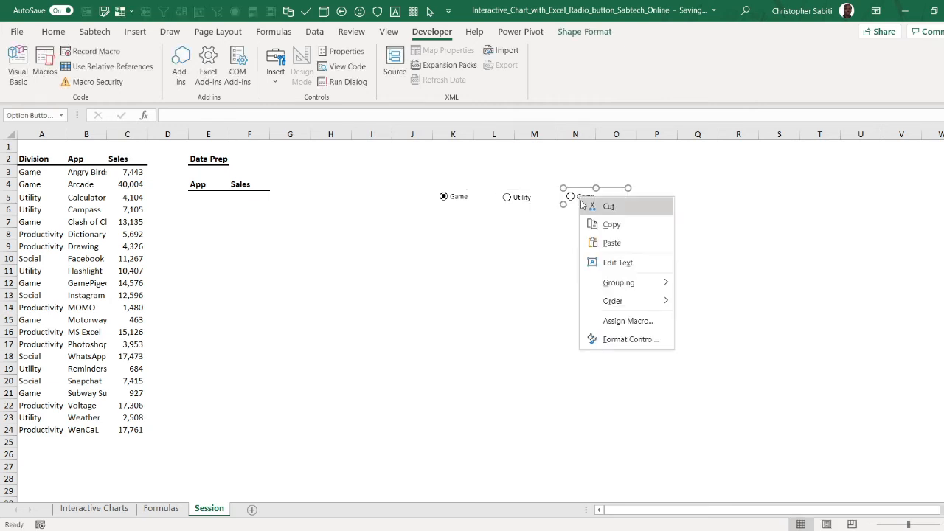
{"action": "key", "text": "Escape"}
{"action": "left_click", "coordinate": [579, 196]}
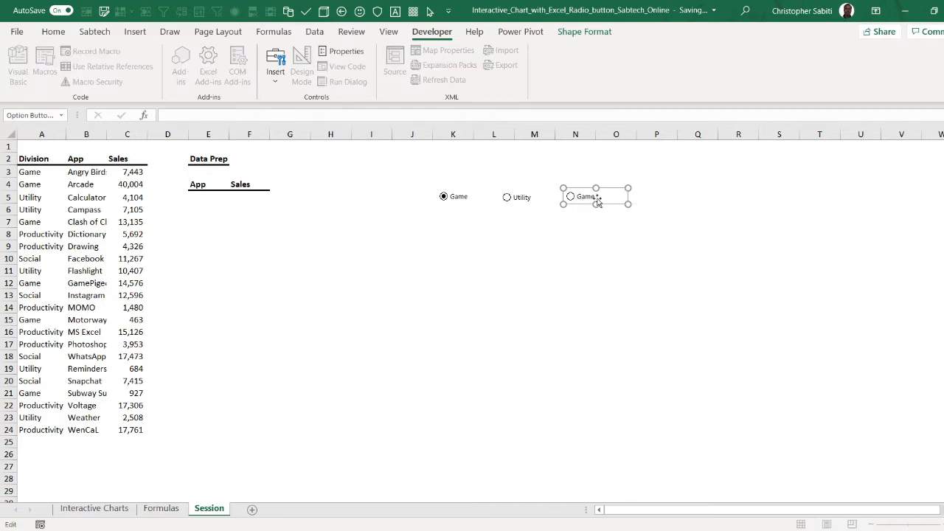
{"action": "key", "text": "Delete"}
{"action": "key", "text": "Delete"}
{"action": "left_click", "coordinate": [612, 259]}
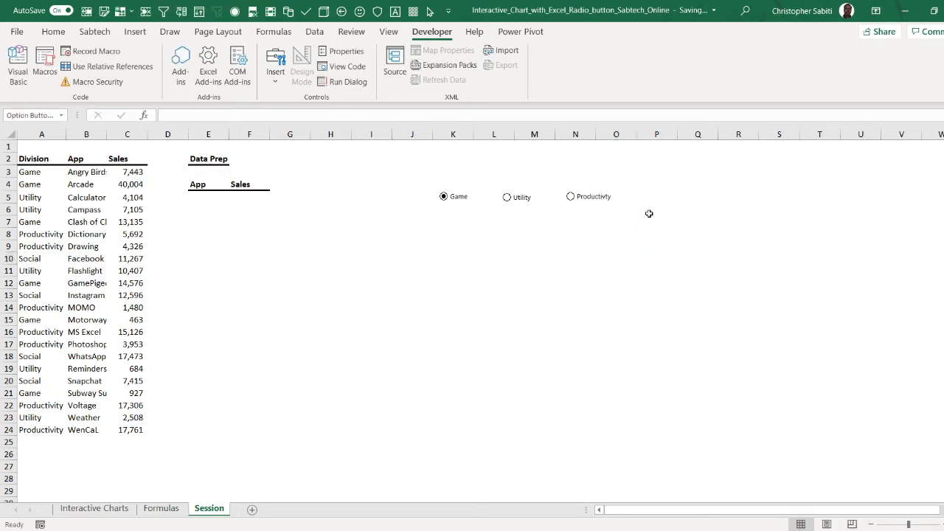
Step: Add a fourth copy of the Game option button at the end of the row and label it Social
{"action": "key", "text": "ctrl+v"}
{"action": "left_click_drag", "start_coordinate": [621, 253], "coordinate": [646, 200]}
{"action": "left_click", "coordinate": [642, 199]}
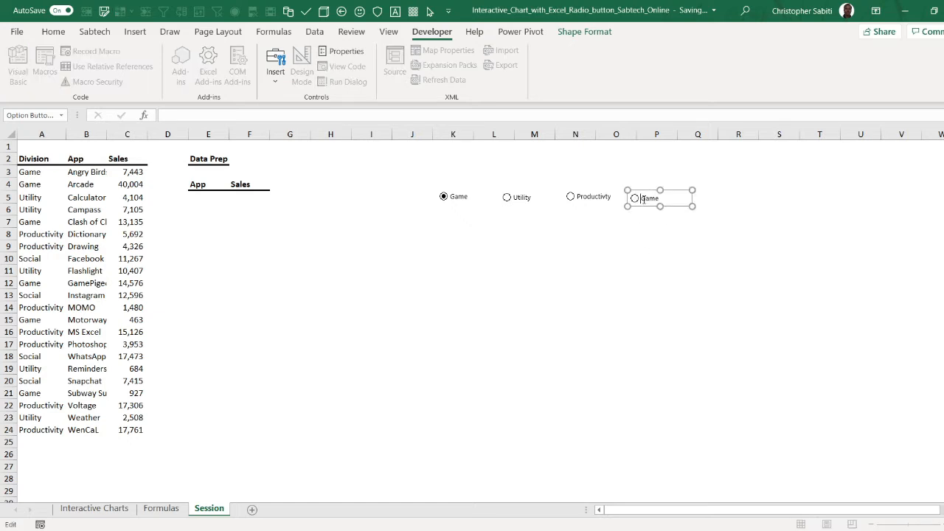
{"action": "key", "text": "Delete"}
{"action": "key", "text": "Delete"}
{"action": "type", "text": "Social"}
{"action": "left_click", "coordinate": [670, 248]}
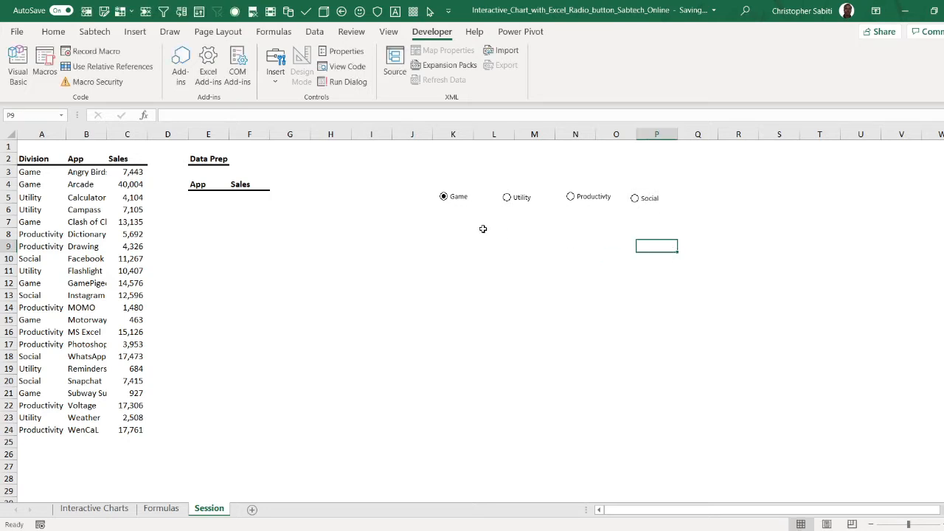
Step: Test the option buttons by selecting Game, Social, Productivty and Utility in turn
{"action": "left_click_drag", "start_coordinate": [503, 260], "coordinate": [509, 268]}
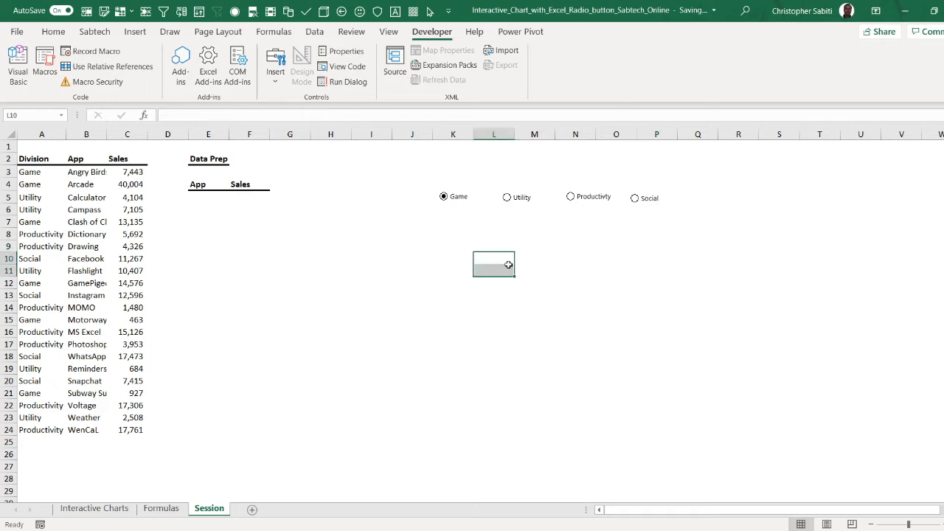
{"action": "left_click", "coordinate": [456, 203]}
{"action": "left_click", "coordinate": [637, 199]}
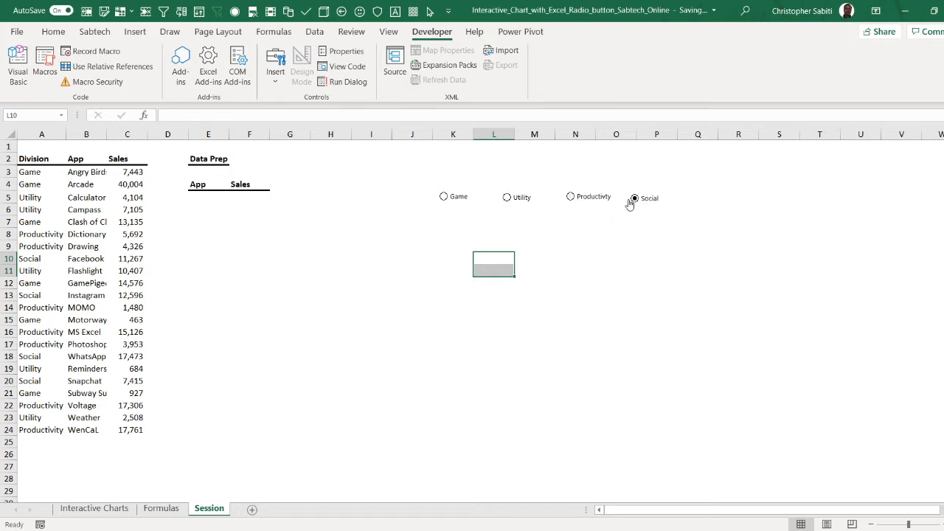
{"action": "left_click", "coordinate": [583, 198]}
{"action": "left_click", "coordinate": [524, 199]}
{"action": "left_click", "coordinate": [562, 257]}
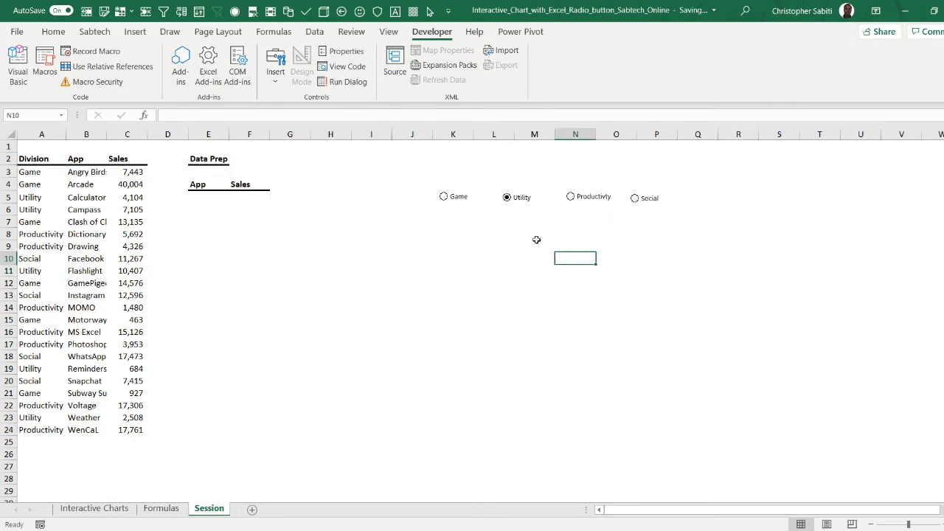
Step: Test the option buttons by selecting Game, Productivty, Utility and Social in turn
{"action": "left_click", "coordinate": [458, 200]}
{"action": "left_click", "coordinate": [575, 200]}
{"action": "left_click", "coordinate": [522, 200]}
{"action": "left_click", "coordinate": [646, 206]}
{"action": "left_click", "coordinate": [274, 83]}
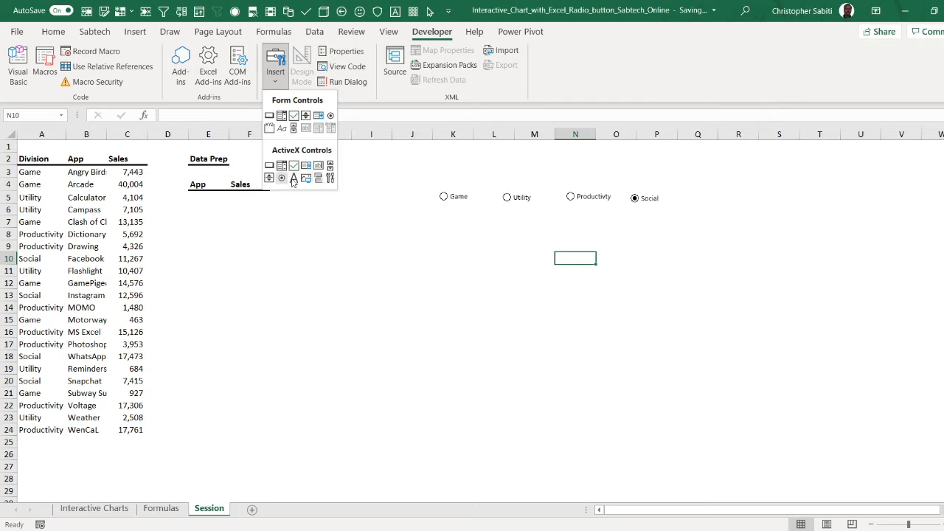
{"action": "left_click", "coordinate": [475, 264]}
{"action": "left_click", "coordinate": [629, 233]}
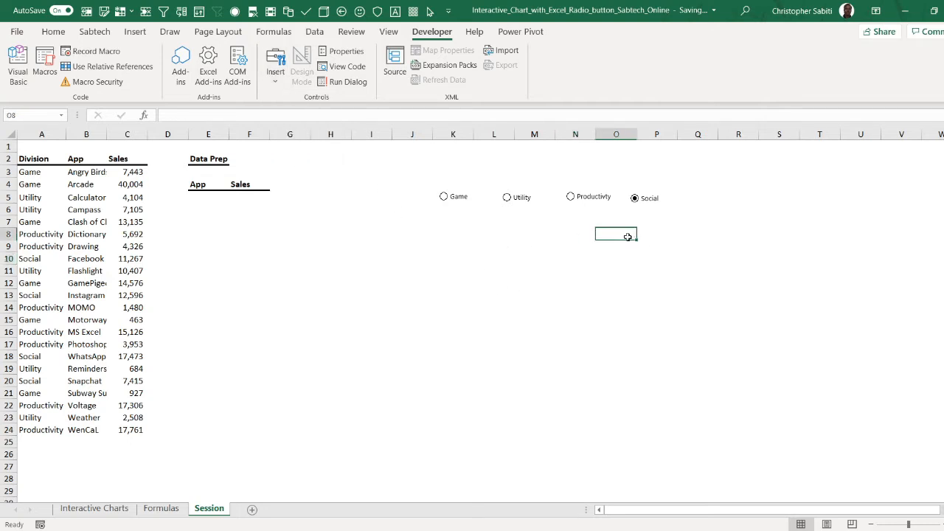
Step: Link the Game option button to cell $G$2 in its control format settings
{"action": "left_click", "coordinate": [455, 205]}
{"action": "right_click", "coordinate": [463, 202]}
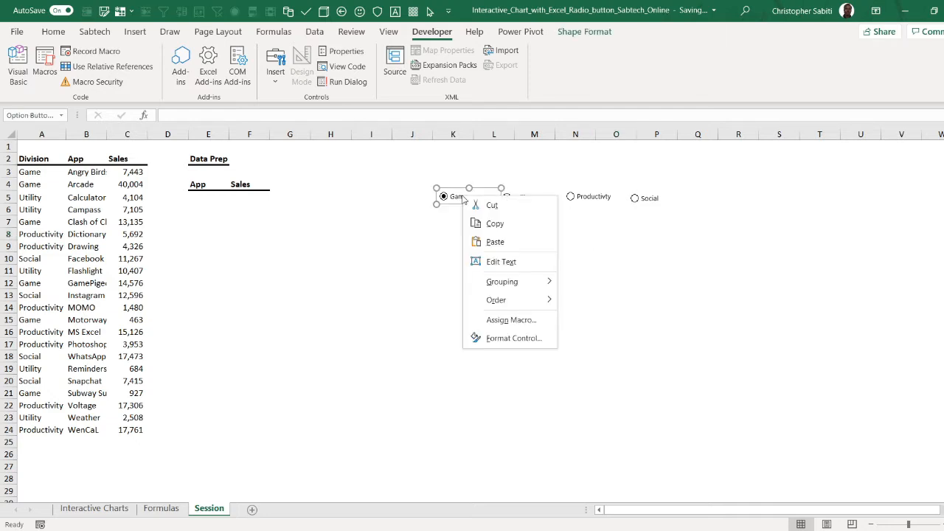
{"action": "left_click", "coordinate": [505, 338]}
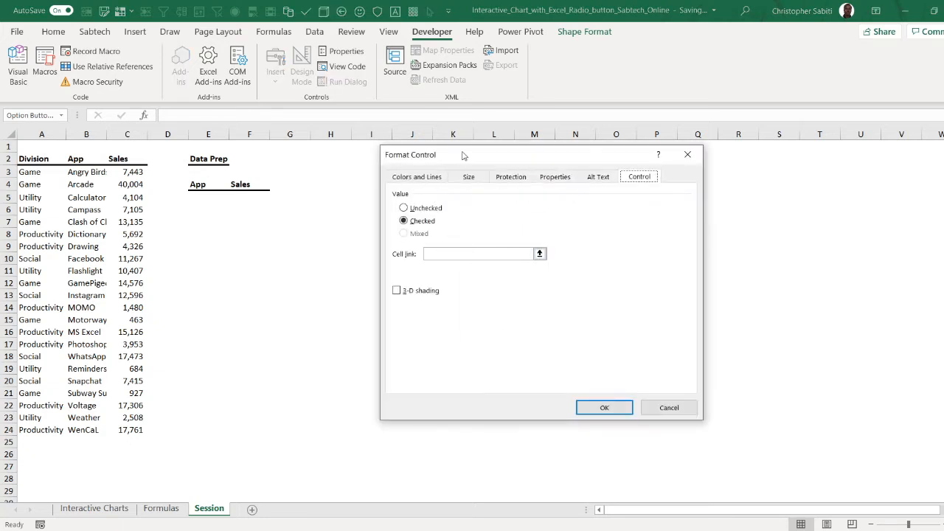
{"action": "left_click_drag", "start_coordinate": [465, 156], "coordinate": [518, 245]}
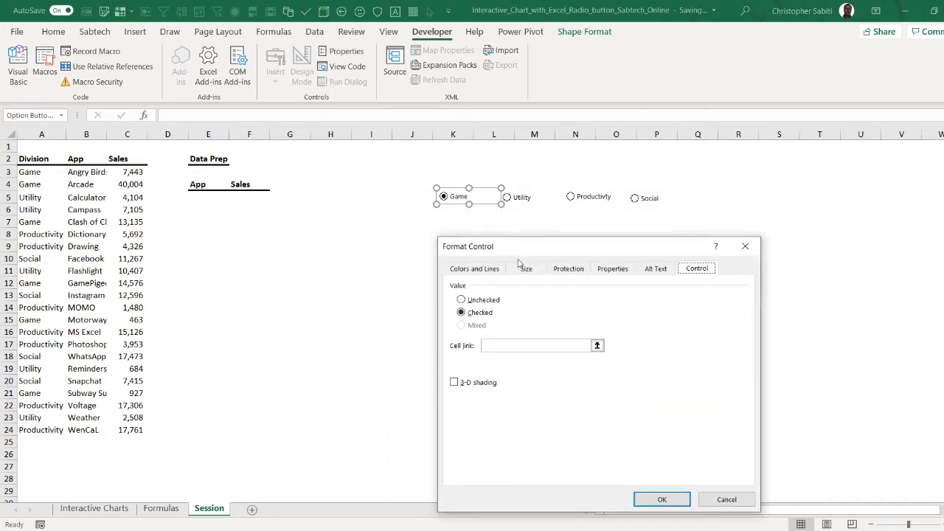
{"action": "left_click", "coordinate": [501, 346]}
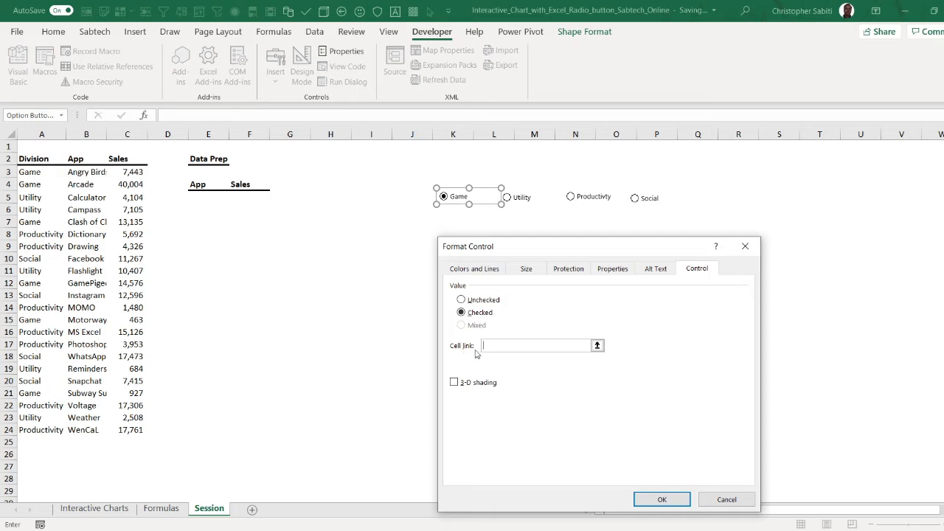
{"action": "left_click", "coordinate": [293, 162]}
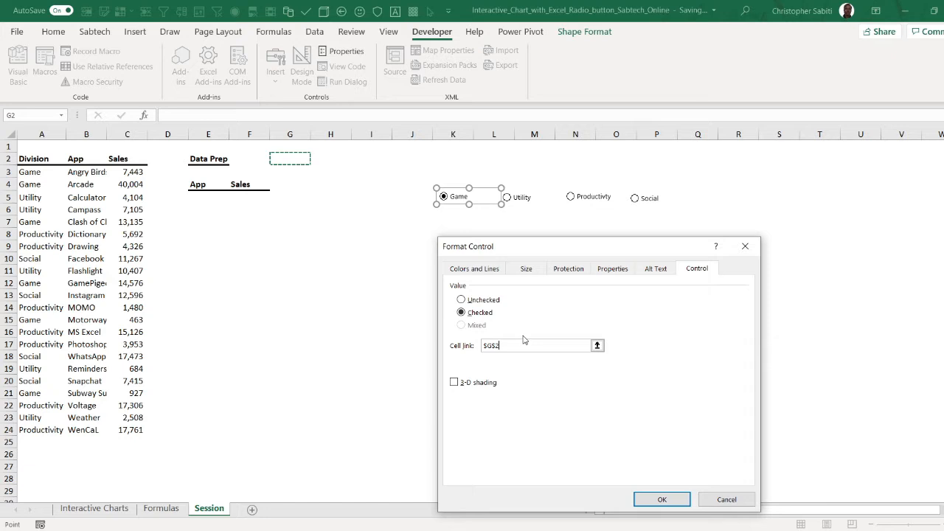
{"action": "key", "text": "Return"}
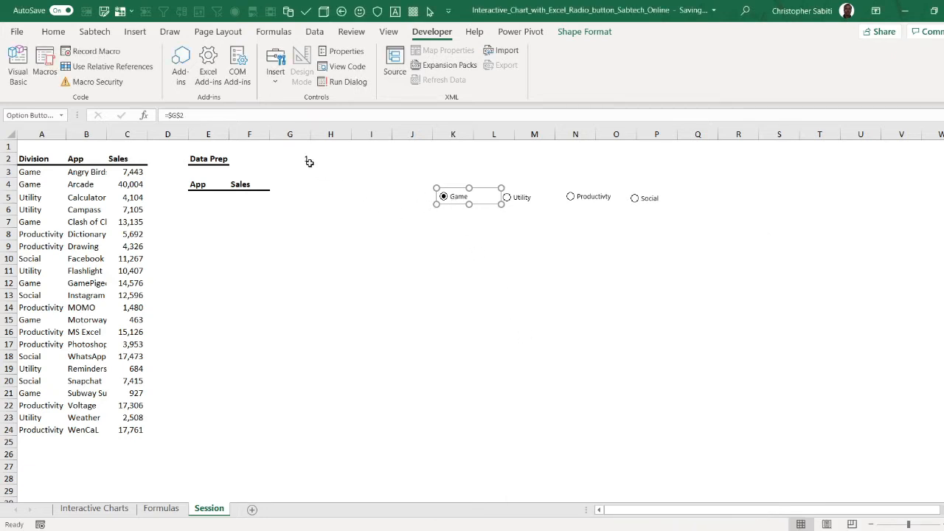
Step: Test the linked cell by selecting the Utility, Productivty and Social option buttons in turn
{"action": "left_click", "coordinate": [507, 197]}
{"action": "left_click", "coordinate": [580, 199]}
{"action": "left_click", "coordinate": [636, 198]}
Step: Highlight the linked cell G2 with a yellow fill
{"action": "left_click", "coordinate": [305, 158]}
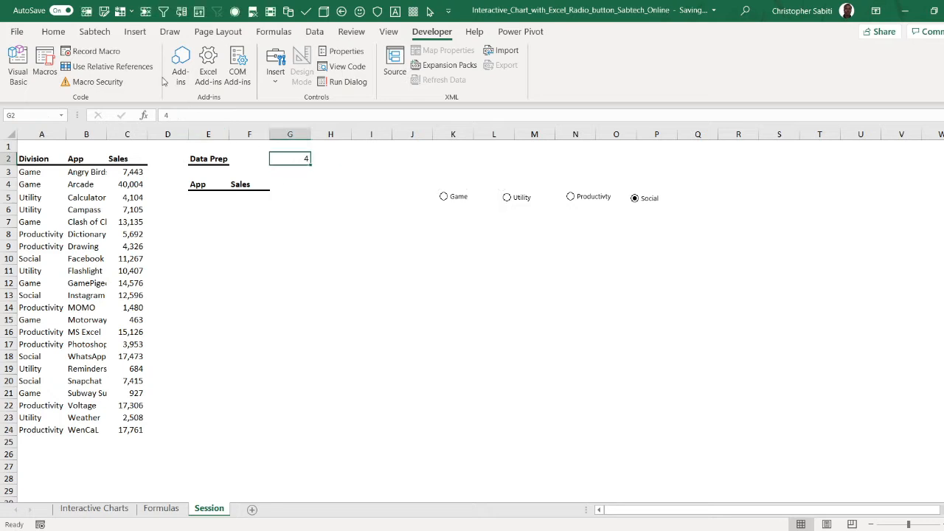
{"action": "left_click", "coordinate": [53, 32]}
{"action": "left_click", "coordinate": [205, 76]}
{"action": "left_click", "coordinate": [347, 238]}
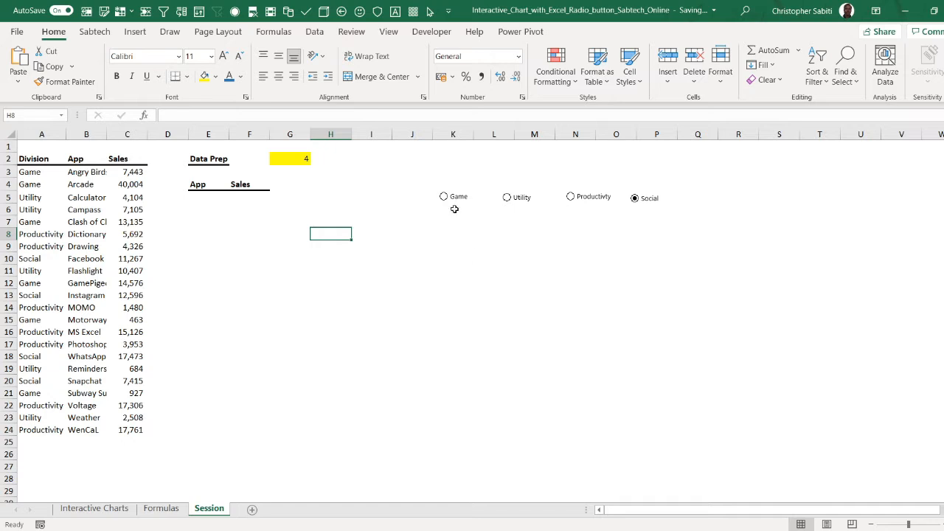
{"action": "left_click", "coordinate": [672, 245]}
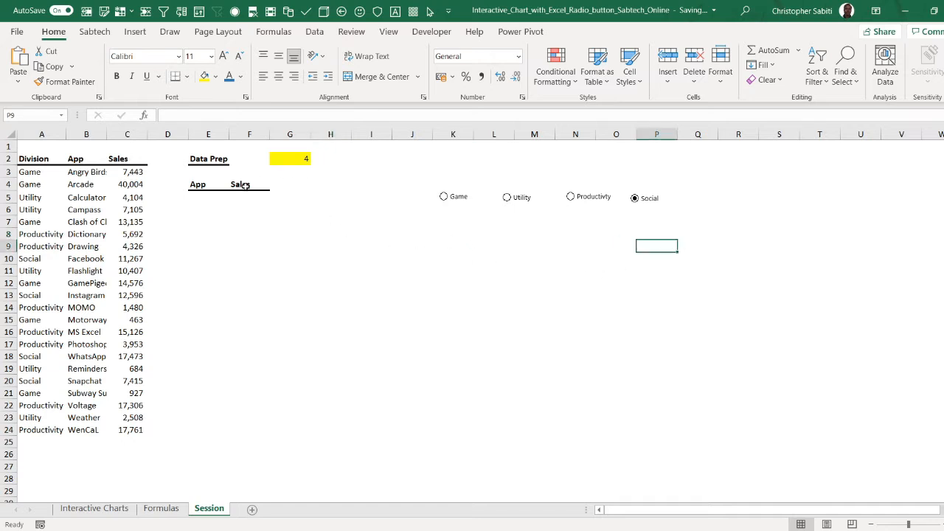
Step: Start a FILTER formula in E5 with the App and Sales data $B$3:$C$24 as its array
{"action": "left_click", "coordinate": [205, 198]}
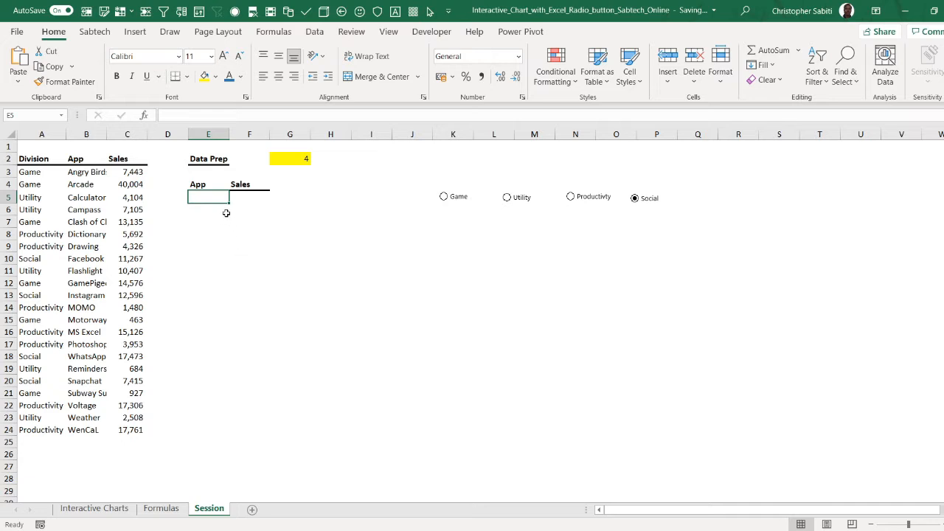
{"action": "type", "text": "=fil"}
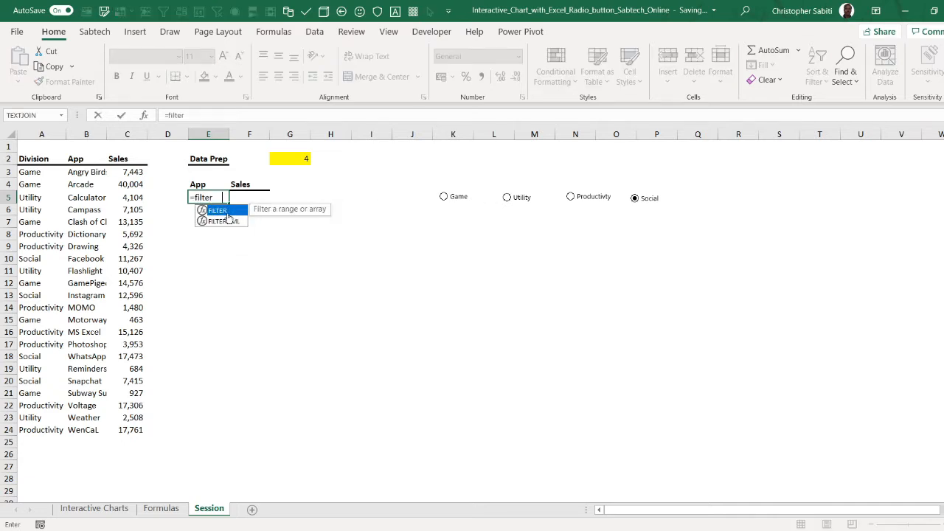
{"action": "type", "text": "ter"}
{"action": "double_click", "coordinate": [222, 211]}
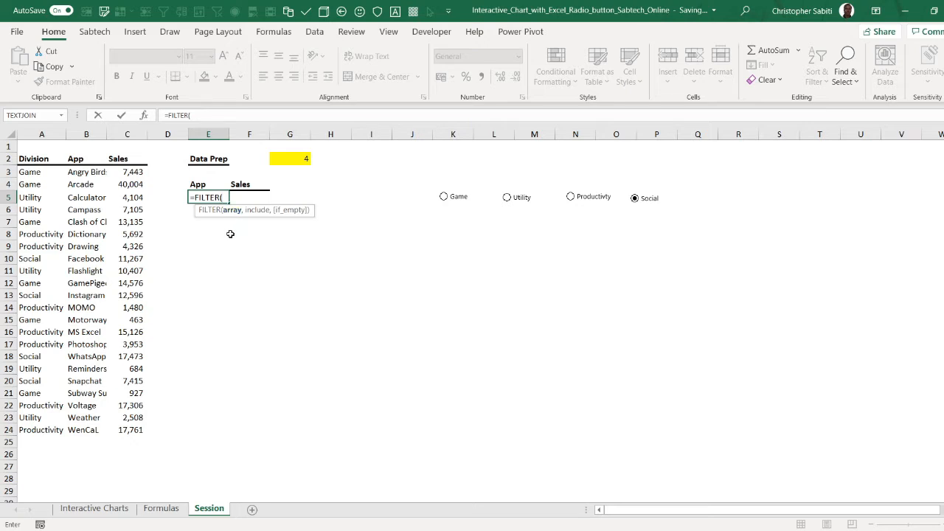
{"action": "left_click_drag", "start_coordinate": [87, 172], "coordinate": [129, 430]}
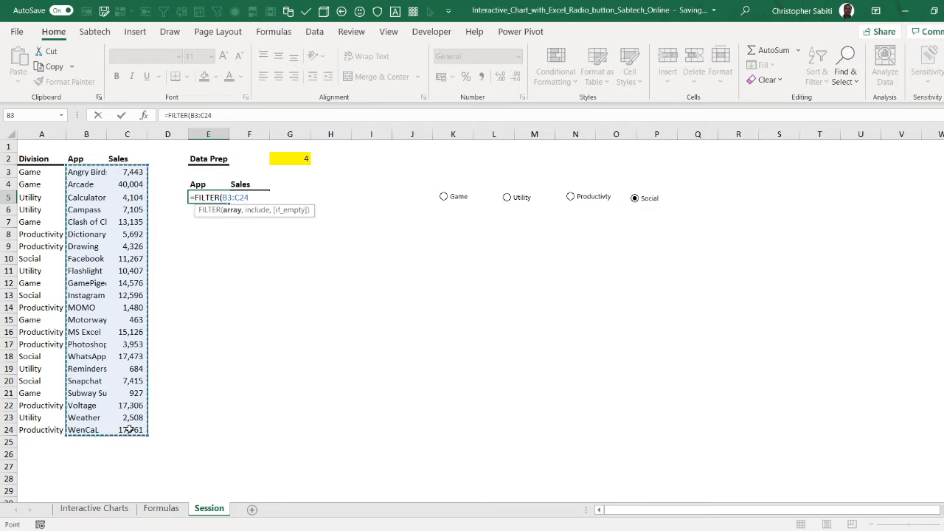
{"action": "key", "text": "F4"}
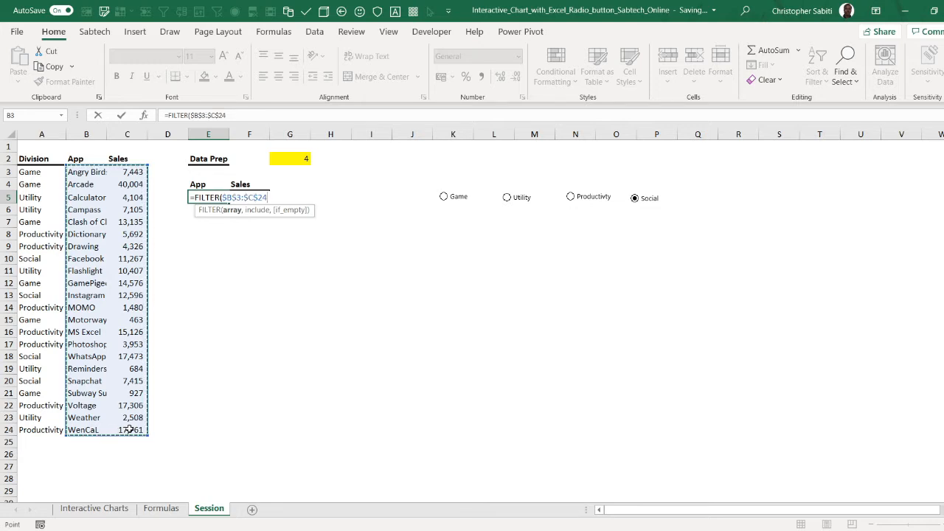
{"action": "type", "text": ","}
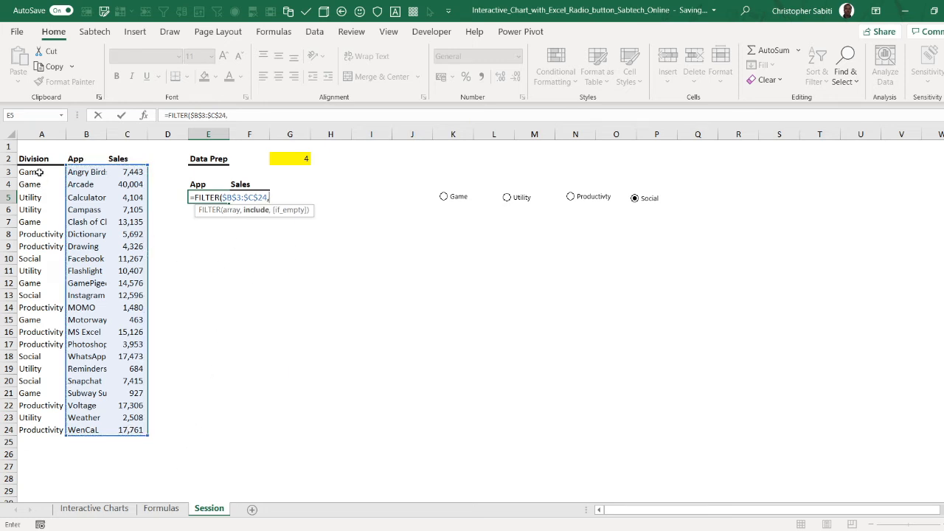
Step: Begin the FILTER's include condition by comparing the Division range $A$3:$A$24 for equality
{"action": "left_click_drag", "start_coordinate": [41, 173], "coordinate": [58, 429]}
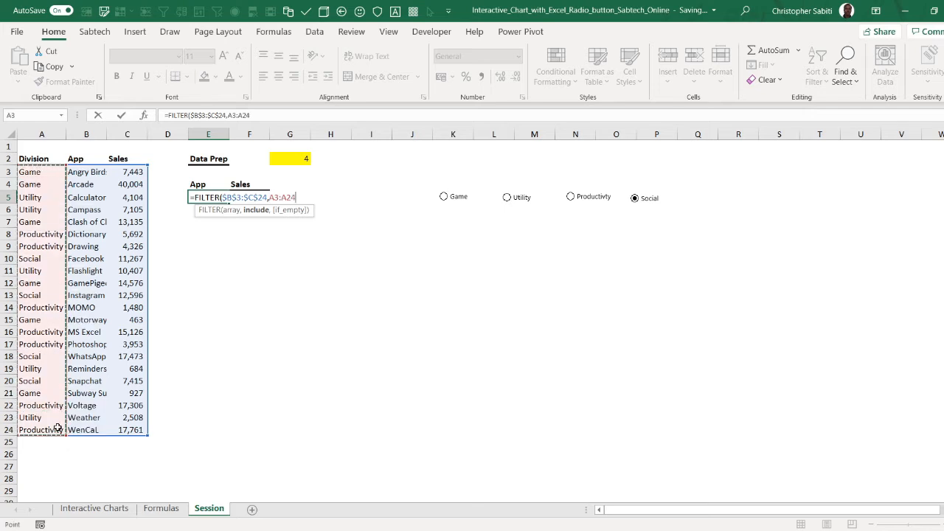
{"action": "key", "text": "F4"}
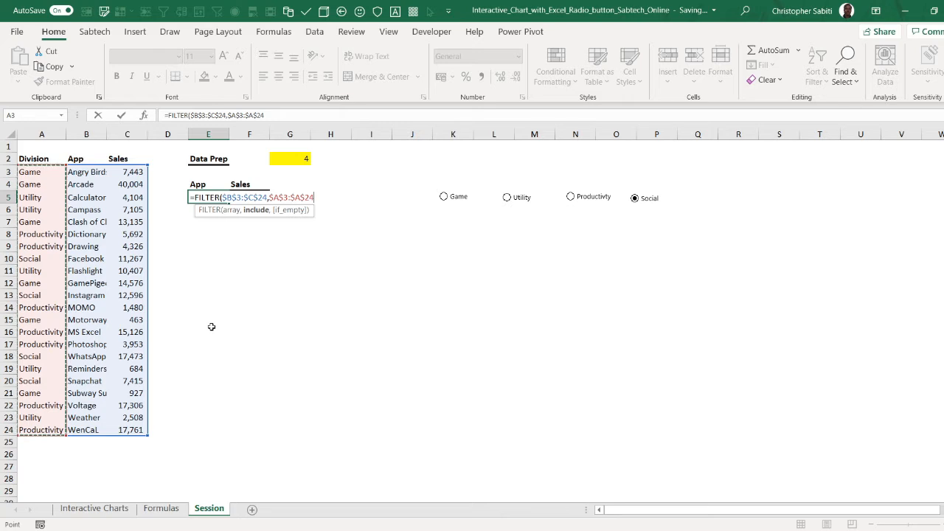
{"action": "type", "text": "="}
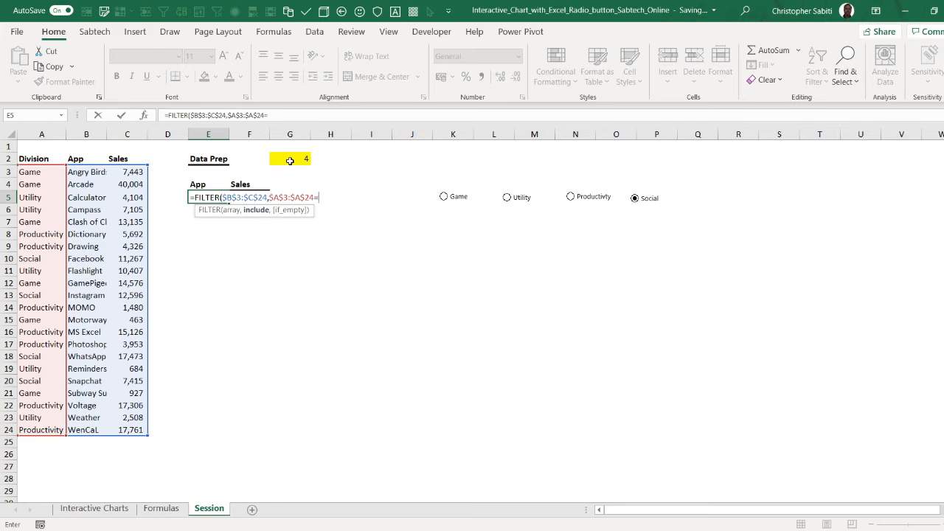
{"action": "left_click", "coordinate": [295, 157]}
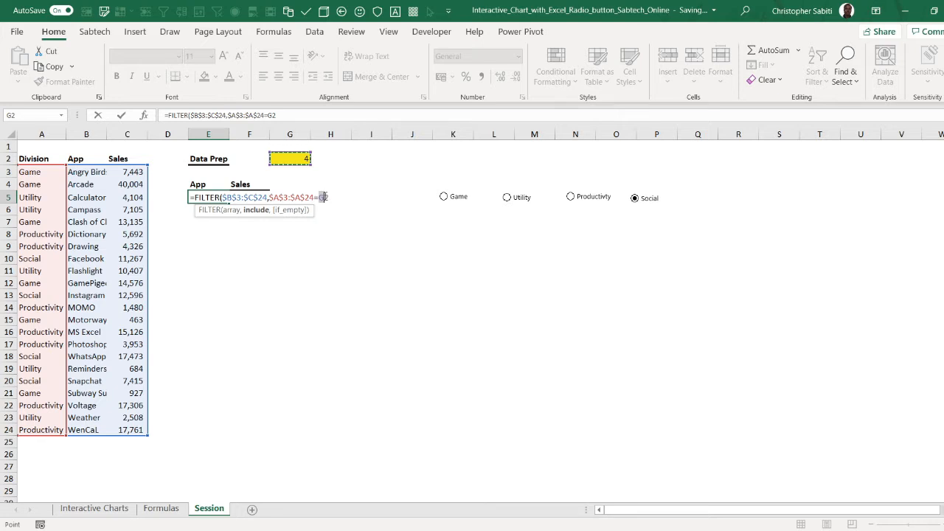
{"action": "left_click_drag", "start_coordinate": [320, 197], "coordinate": [330, 197]}
{"action": "key", "text": "BackSpace"}
Step: Nest a SWITCH function as the FILTER's comparison value, with G2 as its expression
{"action": "type", "text": "sw"}
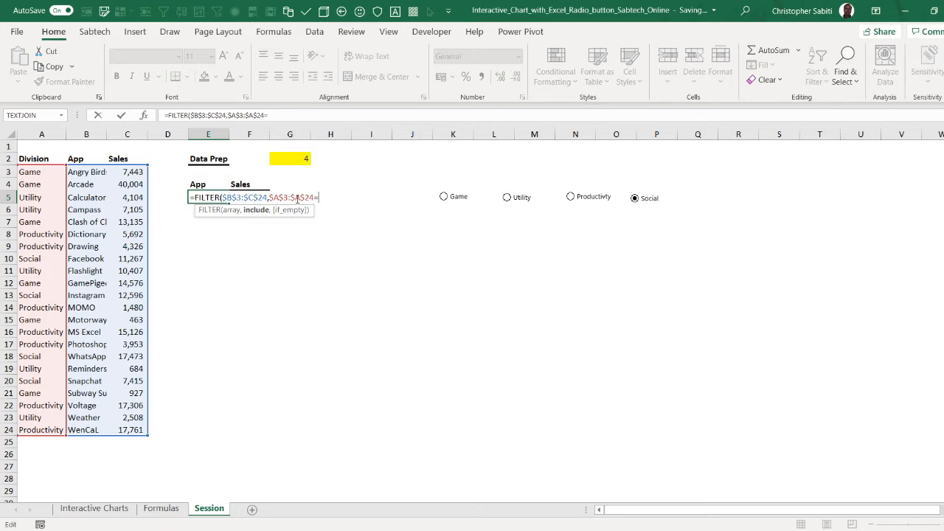
{"action": "type", "text": "ic"}
{"action": "key", "text": "BackSpace"}
{"action": "type", "text": "tch"}
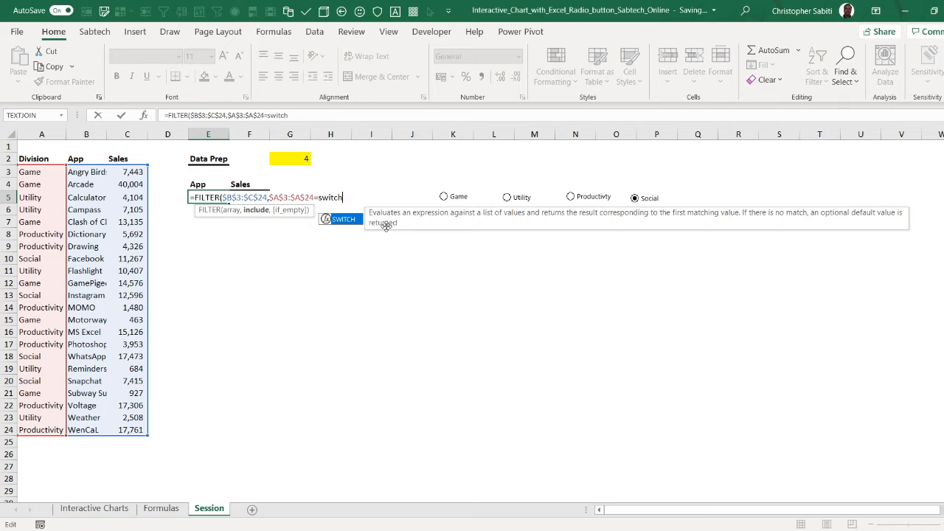
{"action": "key", "text": "Tab"}
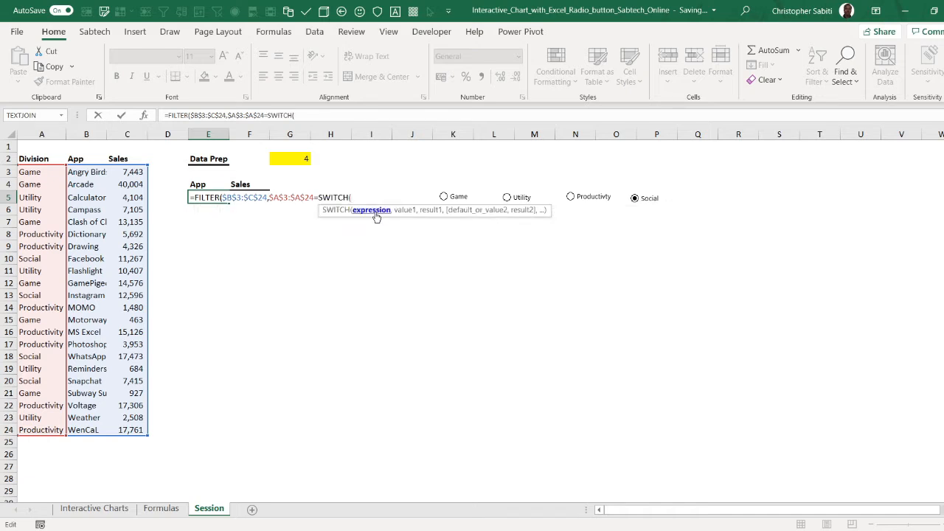
{"action": "left_click", "coordinate": [284, 159]}
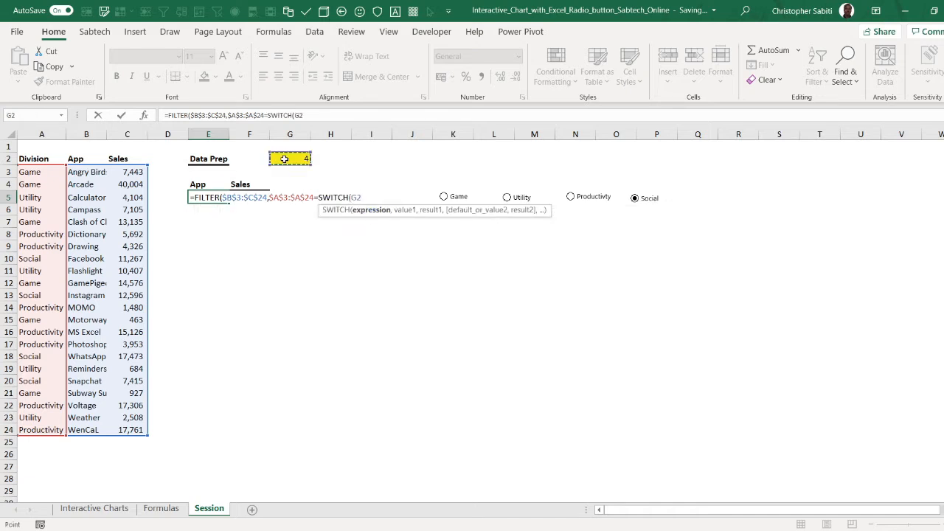
Step: Add SWITCH pairs that return "Game" for 1 and "Utility" for 2
{"action": "type", "text": ",1"}
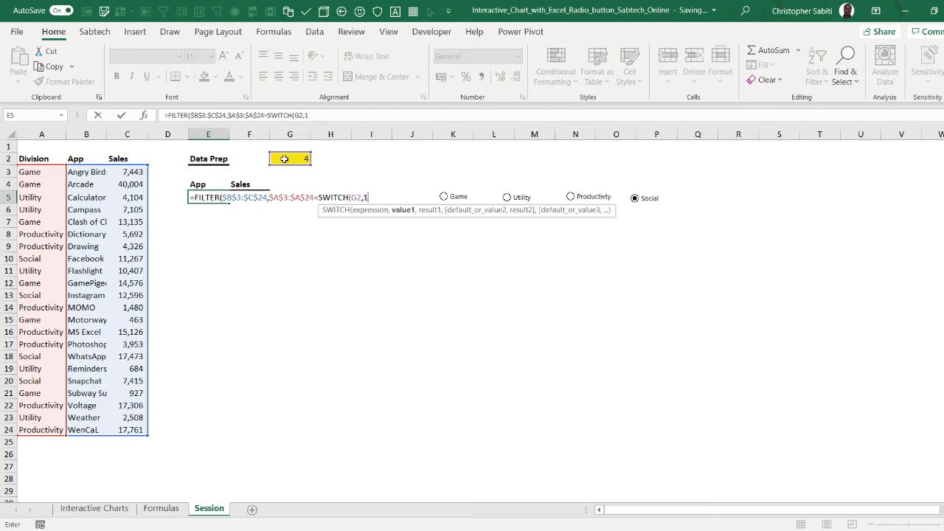
{"action": "type", "text": ",\""}
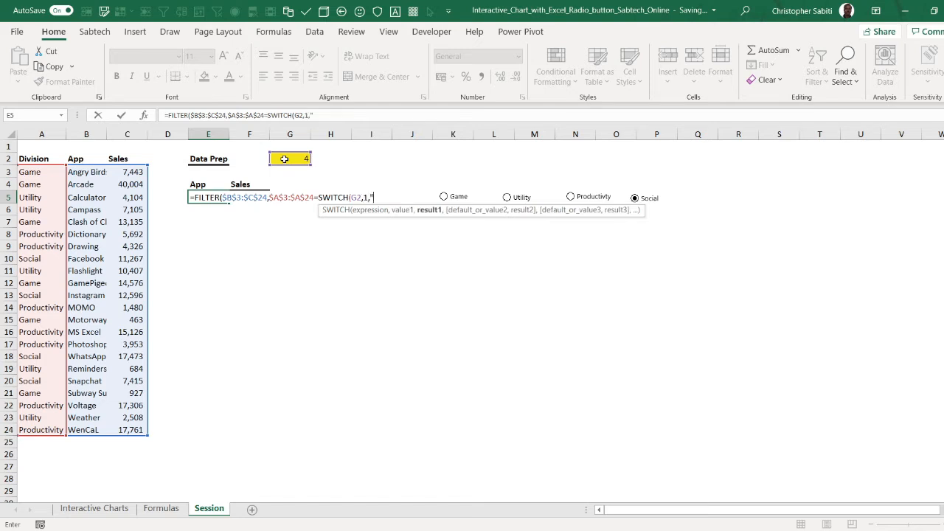
{"action": "type", "text": "\""}
{"action": "left_click", "coordinate": [316, 115]}
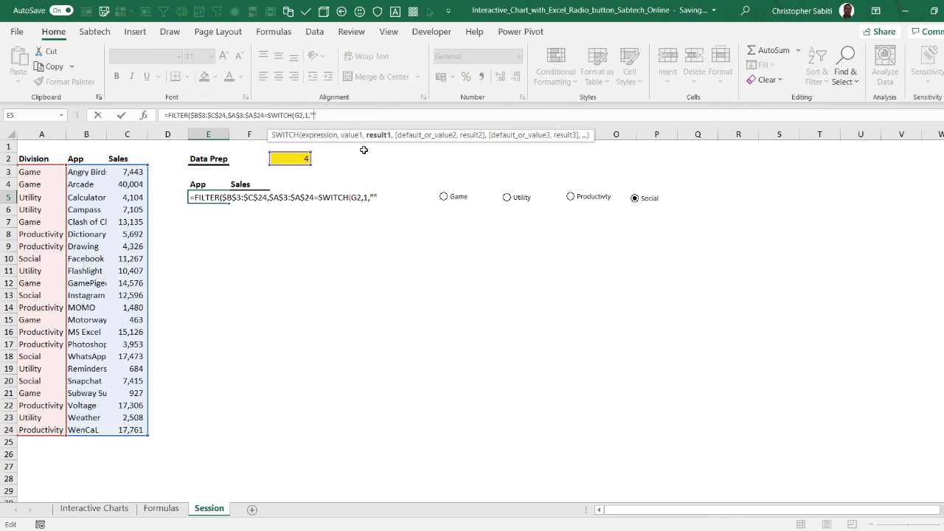
{"action": "type", "text": "Game"}
{"action": "type", "text": ",2"}
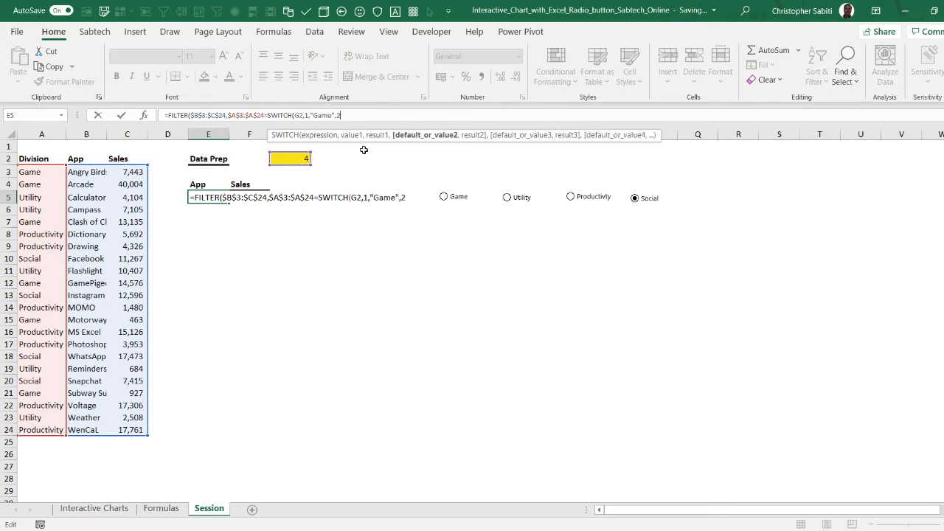
{"action": "type", "text": ",\"\""}
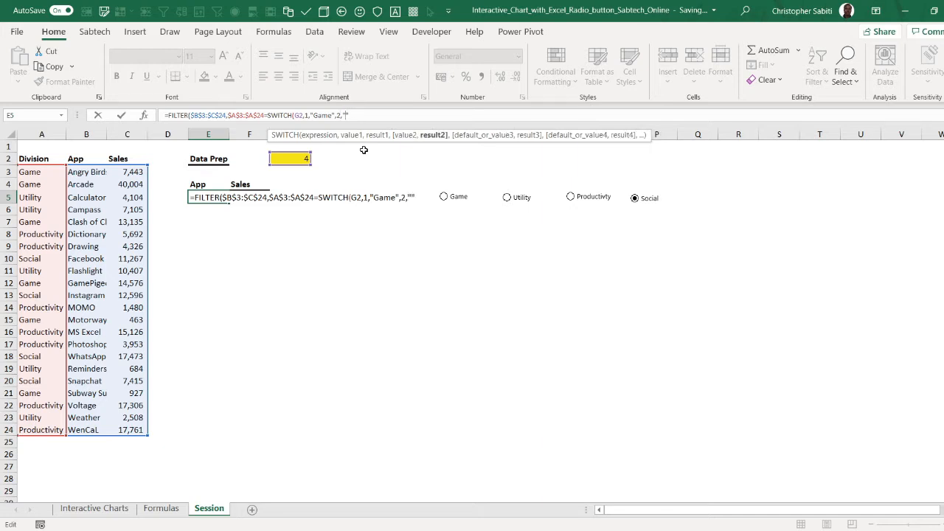
{"action": "type", "text": "Utility"}
Step: Add a SWITCH pair that returns "Productivity" for 3, spelled as in the Division column
{"action": "type", "text": ",3"}
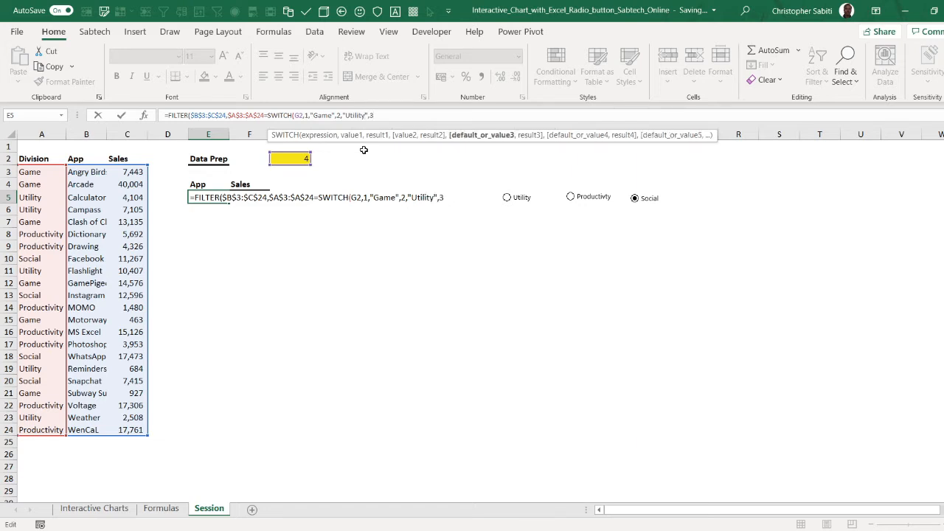
{"action": "type", "text": "\"\""}
{"action": "key", "text": "Left"}
{"action": "type", "text": ","}
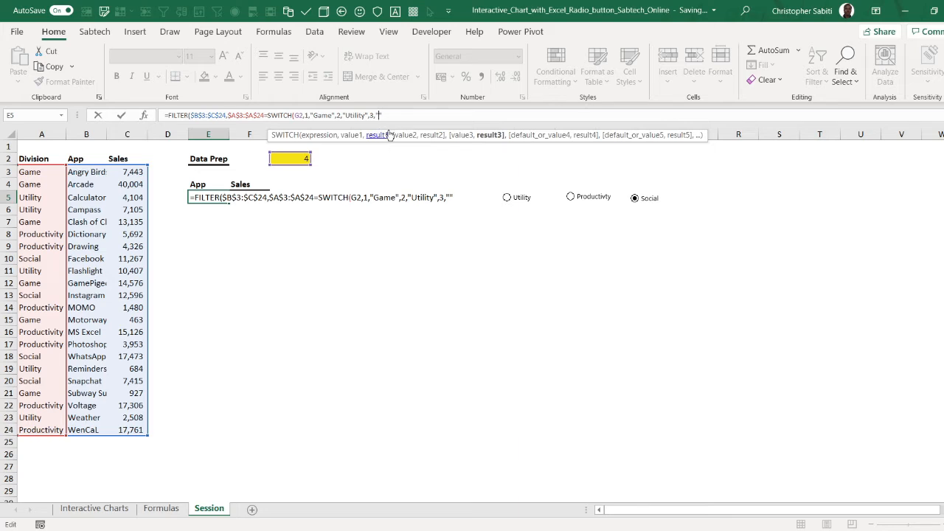
{"action": "type", "text": "Productivty"}
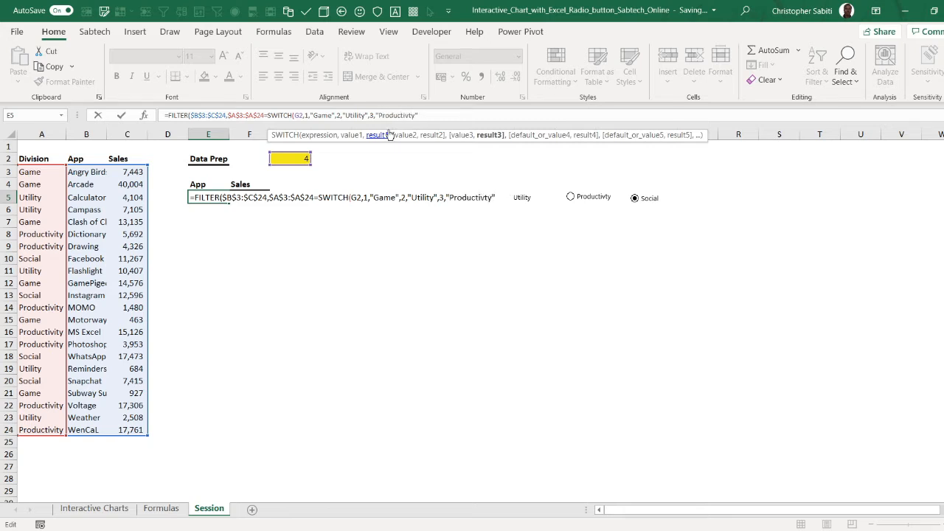
{"action": "key", "text": "Left"}
{"action": "key", "text": "Left"}
{"action": "type", "text": "i"}
Step: Add a SWITCH pair that returns "Social" for 4 and close the SWITCH function
{"action": "type", "text": ","}
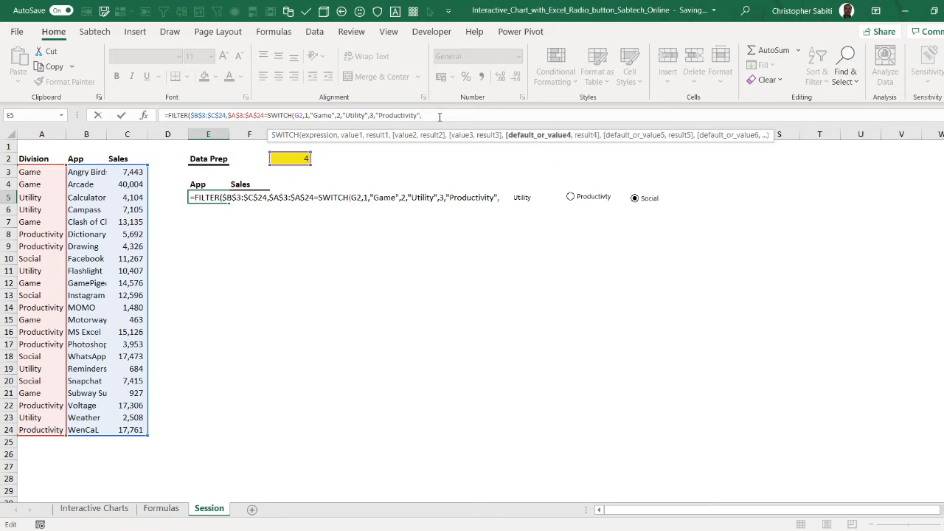
{"action": "type", "text": "4\"\","}
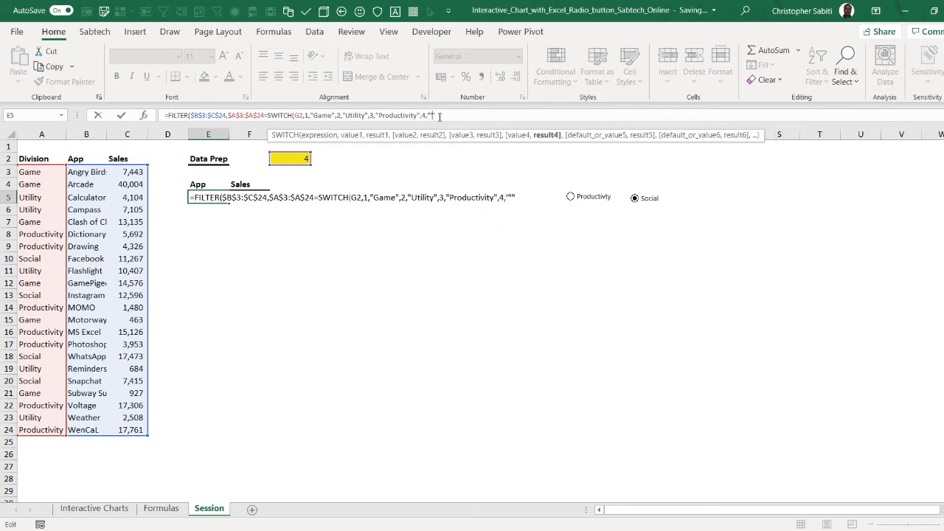
{"action": "key", "text": "BackSpace"}
{"action": "key", "text": "BackSpace"}
{"action": "type", "text": "\",4,\"Socil"}
{"action": "left_click", "coordinate": [440, 117]}
{"action": "type", "text": "a"}
{"action": "type", "text": ")"}
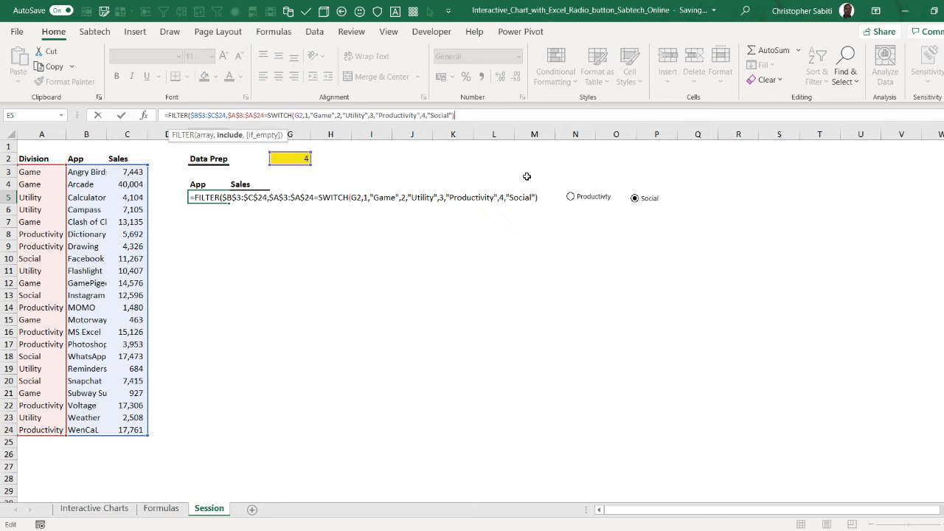
Step: Commit the FILTER formula in E5, accepting the proposed closing-parenthesis correction
{"action": "left_click", "coordinate": [462, 118]}
{"action": "key", "text": "Return"}
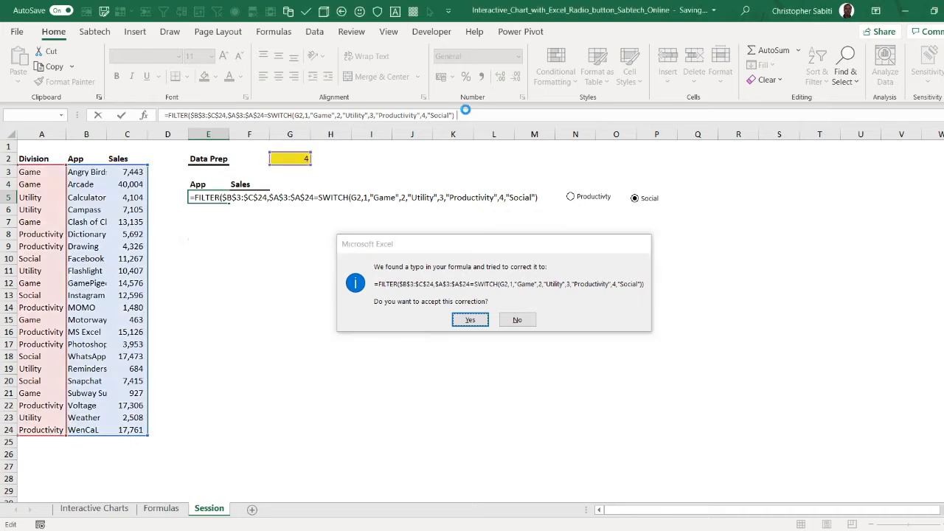
{"action": "key", "text": "Return"}
{"action": "left_click", "coordinate": [271, 287]}
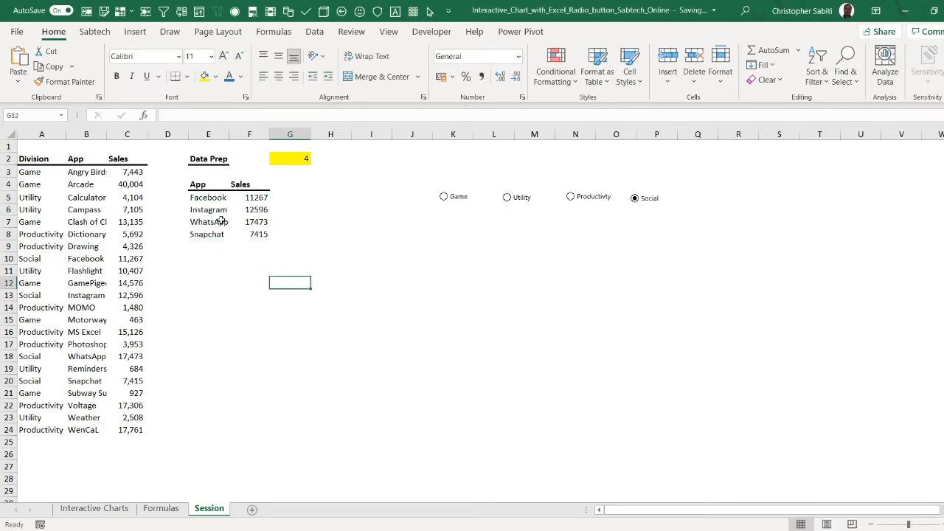
Step: Examine the spilled App and Sales results below the Data Prep headers and the formula behind their cells
{"action": "left_click", "coordinate": [207, 207]}
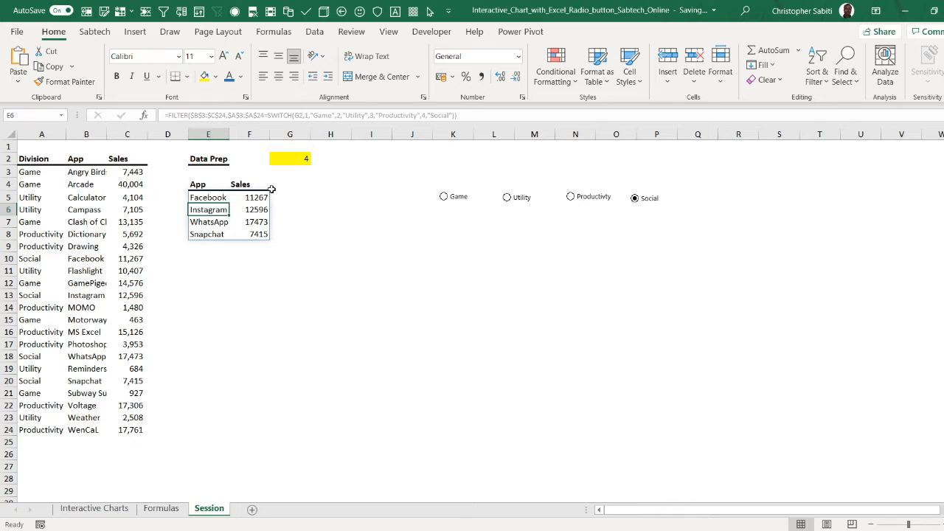
{"action": "left_click", "coordinate": [212, 224]}
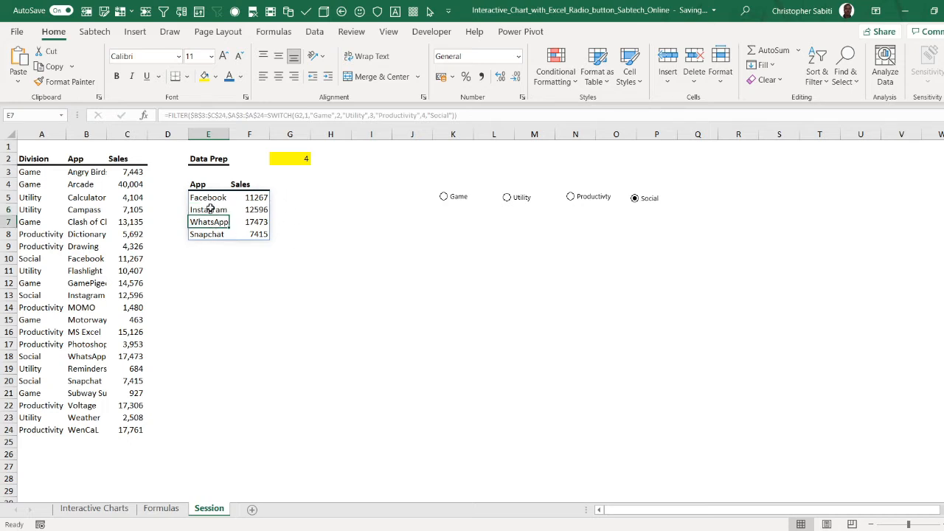
{"action": "left_click", "coordinate": [211, 210]}
{"action": "left_click", "coordinate": [211, 198]}
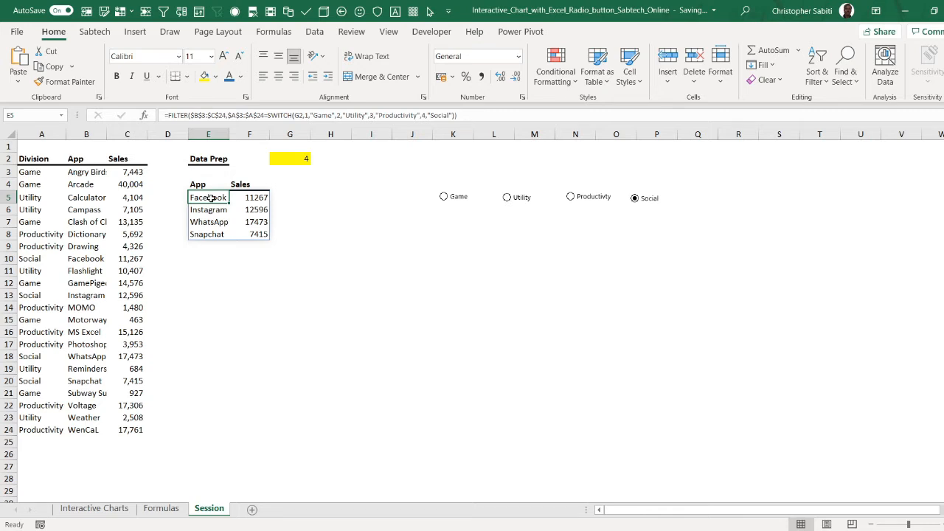
{"action": "left_click", "coordinate": [215, 211]}
{"action": "left_click", "coordinate": [222, 225]}
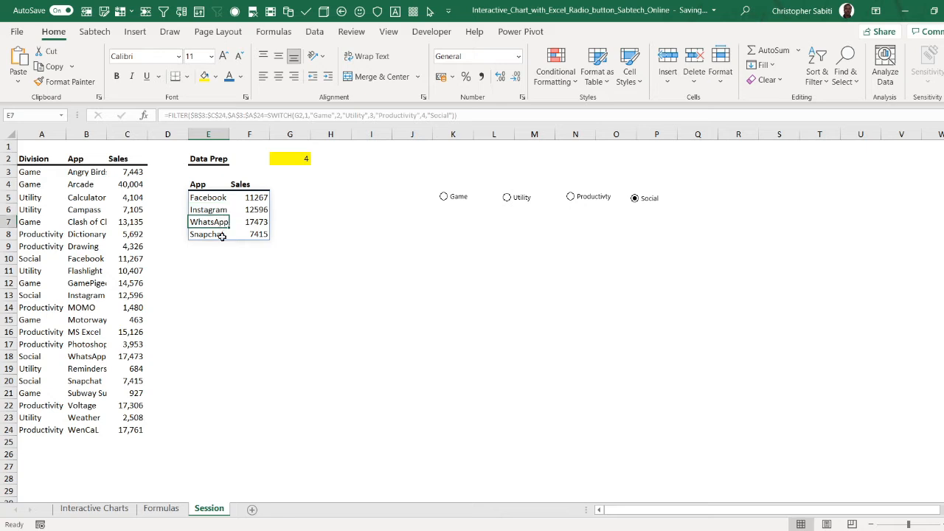
{"action": "left_click", "coordinate": [214, 236]}
{"action": "left_click", "coordinate": [222, 293]}
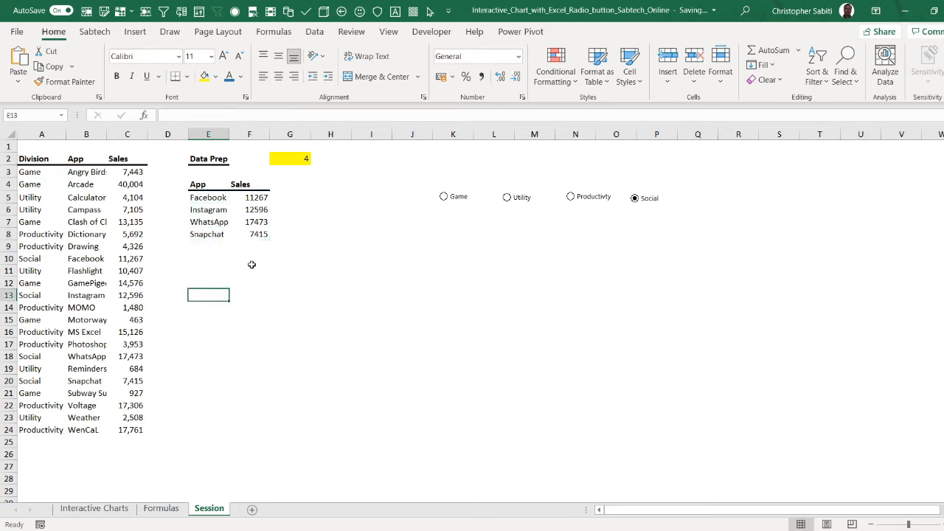
{"action": "left_click", "coordinate": [211, 198]}
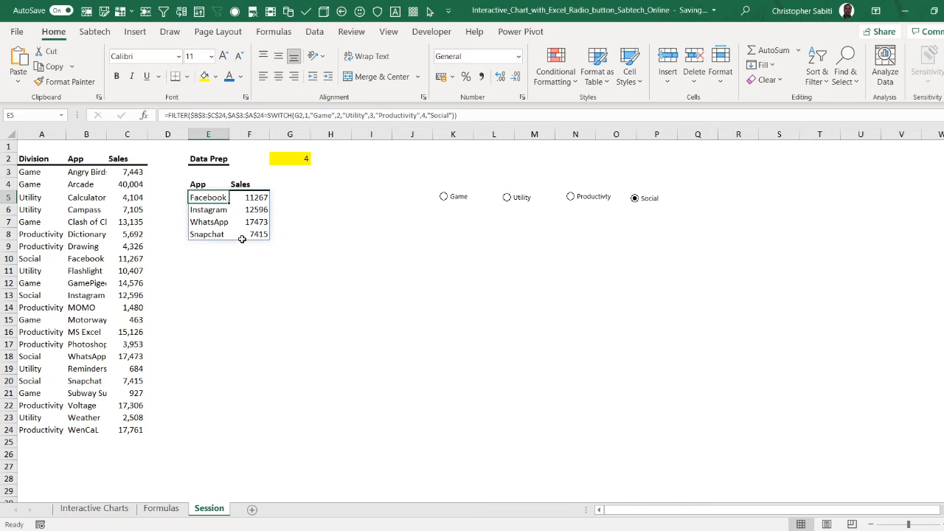
Step: Insert a 2-D clustered bar chart from the Data Prep range E4:F8, including the headers
{"action": "left_click_drag", "start_coordinate": [201, 186], "coordinate": [257, 235]}
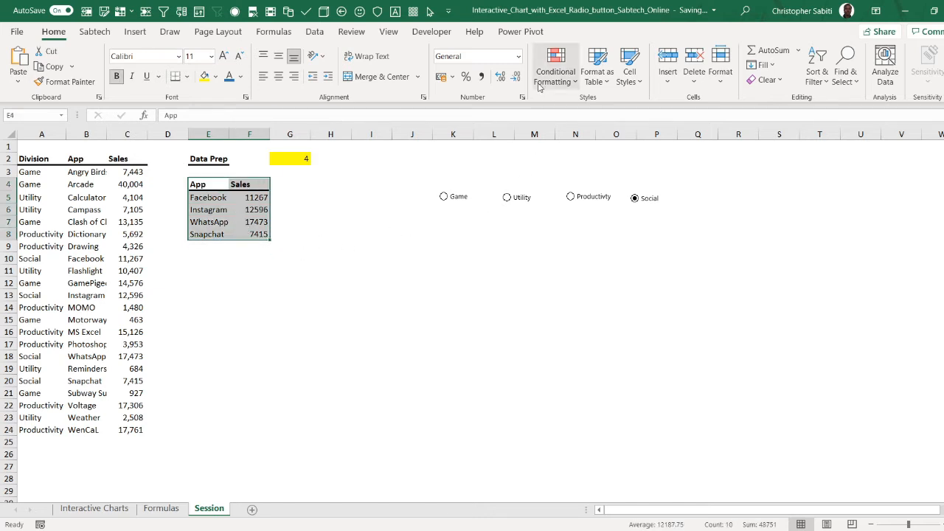
{"action": "left_click", "coordinate": [135, 32]}
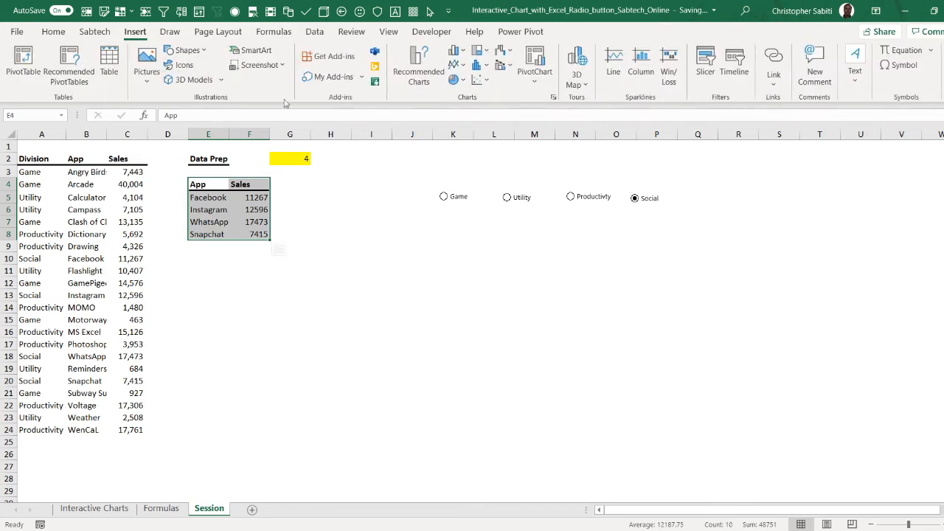
{"action": "left_click", "coordinate": [463, 50]}
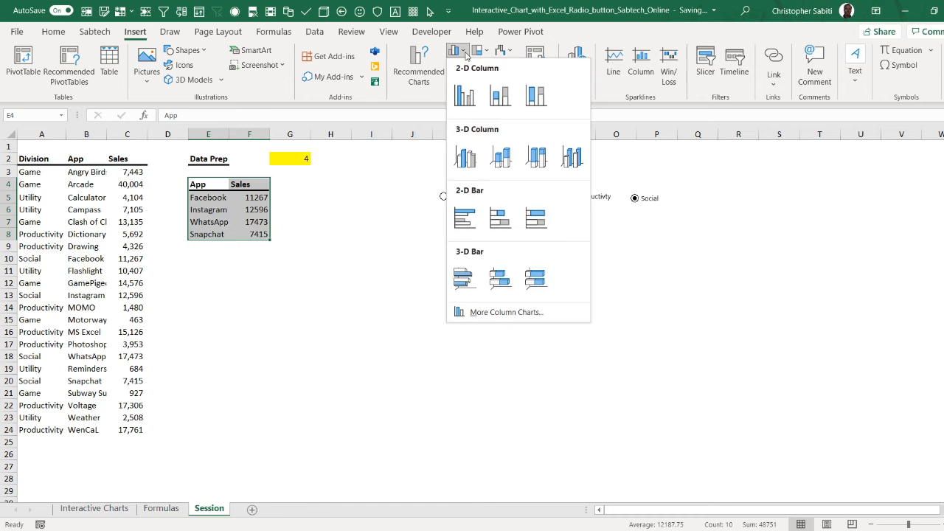
{"action": "left_click", "coordinate": [466, 223]}
Step: Place the bar chart directly beneath the division option buttons, narrow it to their width and stretch it down to about row 26
{"action": "left_click_drag", "start_coordinate": [467, 230], "coordinate": [550, 225]}
{"action": "left_click_drag", "start_coordinate": [731, 313], "coordinate": [661, 316]}
{"action": "left_click_drag", "start_coordinate": [684, 318], "coordinate": [685, 317]}
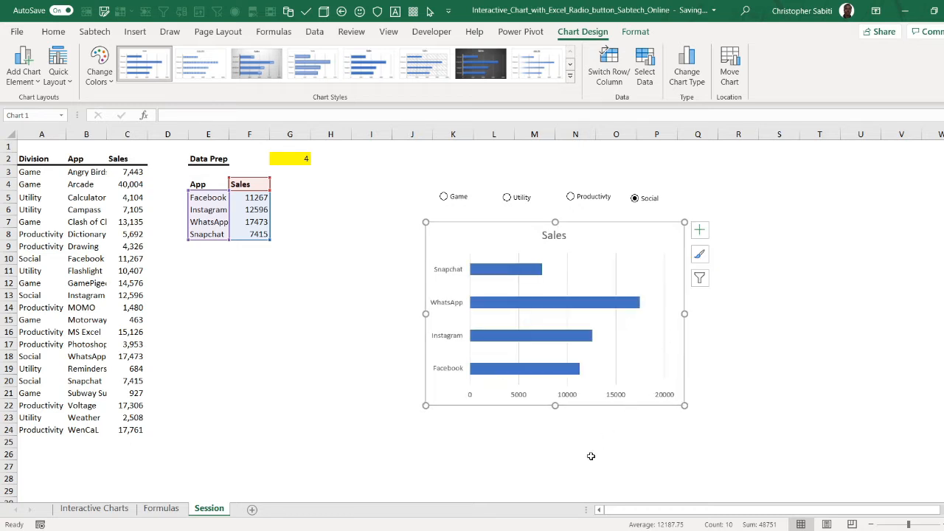
{"action": "left_click_drag", "start_coordinate": [554, 405], "coordinate": [555, 460]}
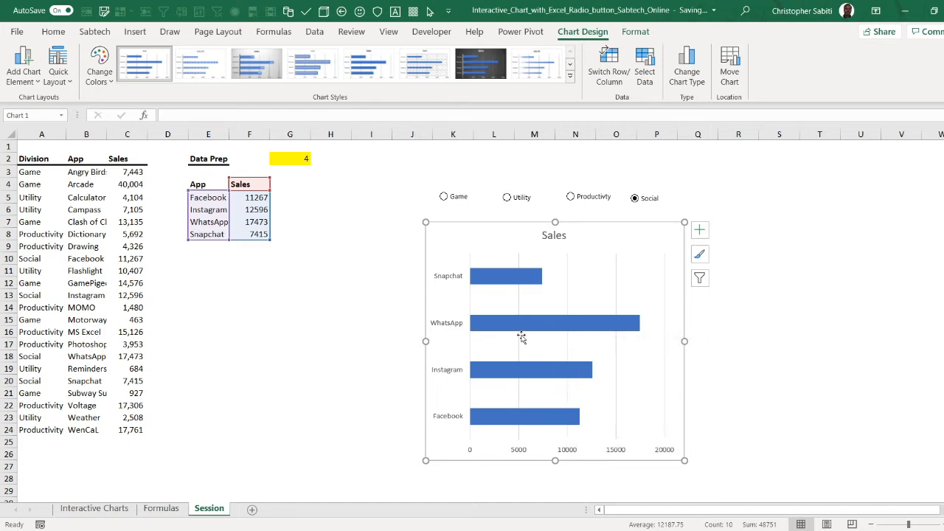
{"action": "left_click", "coordinate": [252, 221]}
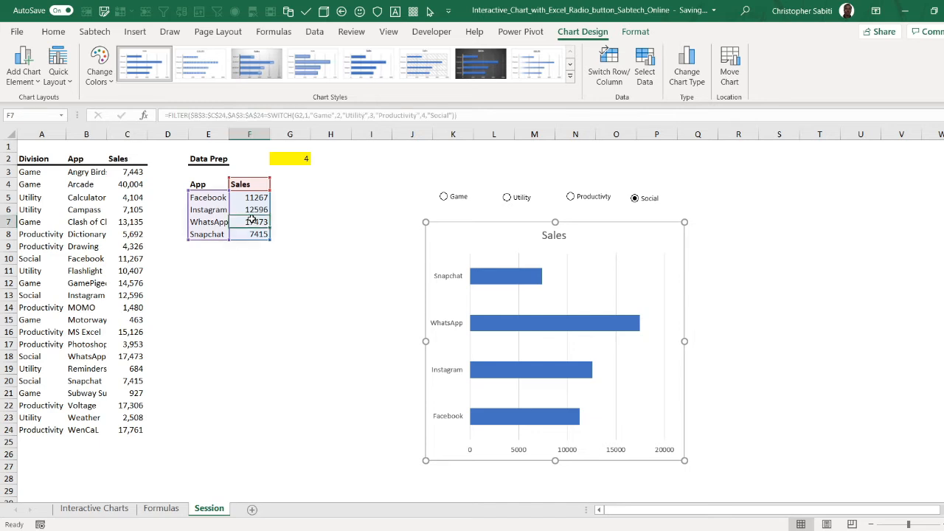
{"action": "left_click", "coordinate": [506, 281]}
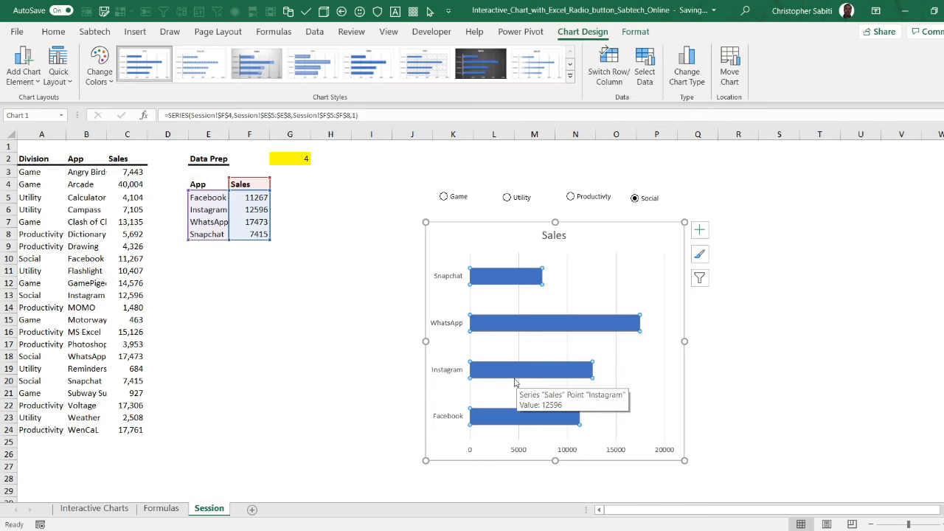
{"action": "left_click_drag", "start_coordinate": [592, 241], "coordinate": [591, 235]}
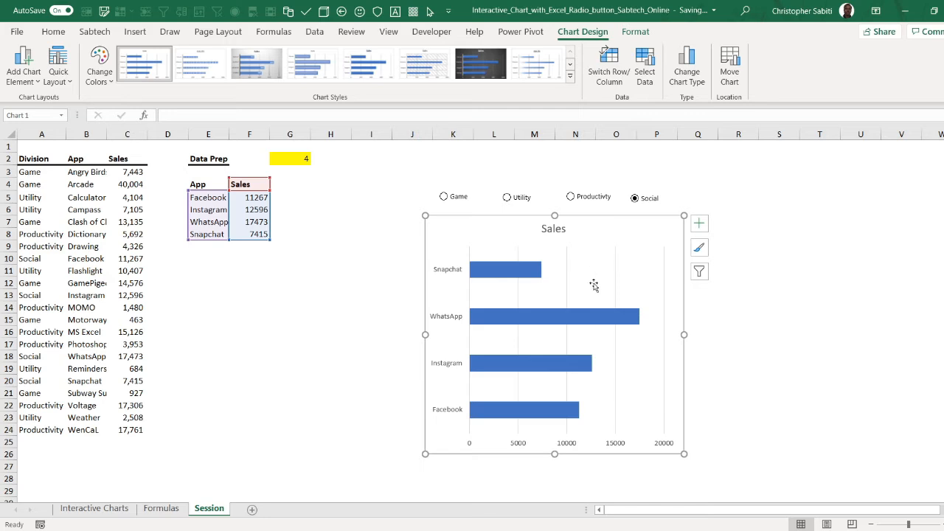
Step: With Productivity selected, extend the chart's source range through row 11, and try the Utility and Game options
{"action": "left_click", "coordinate": [570, 197]}
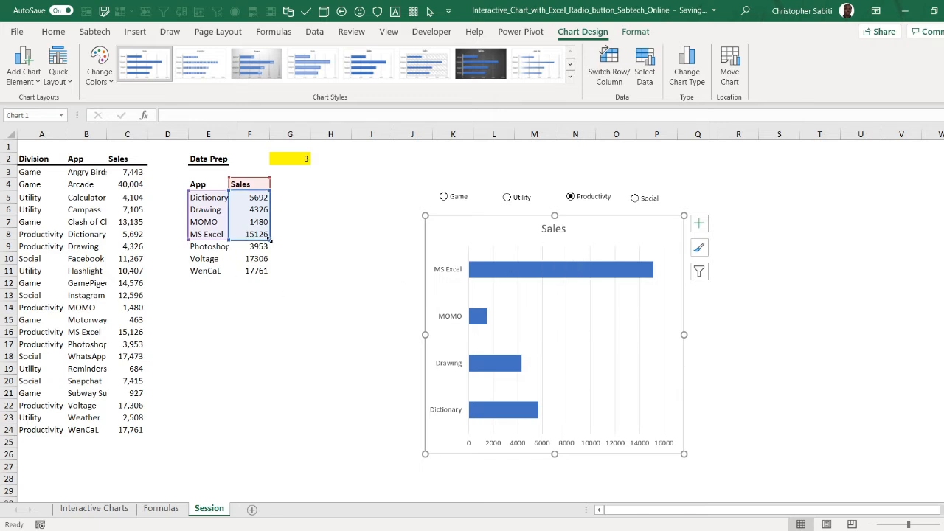
{"action": "left_click_drag", "start_coordinate": [270, 236], "coordinate": [272, 276]}
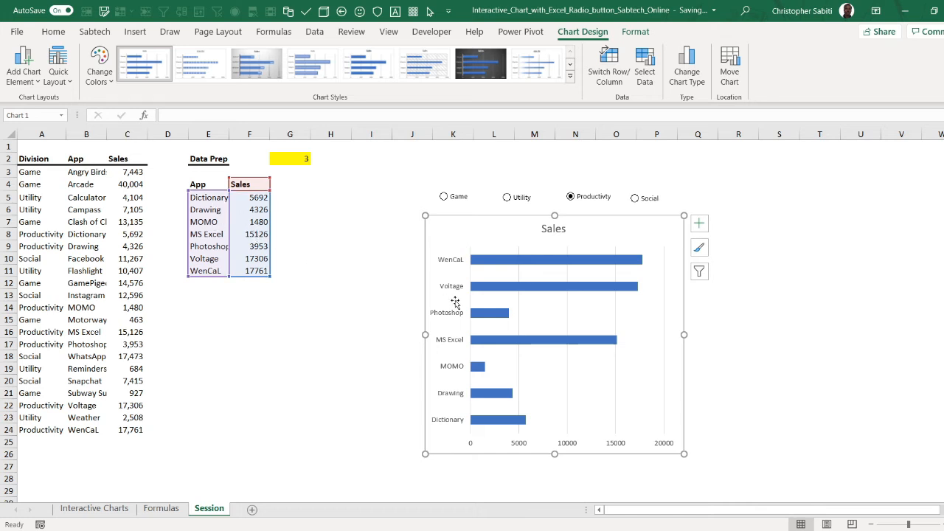
{"action": "left_click", "coordinate": [508, 199]}
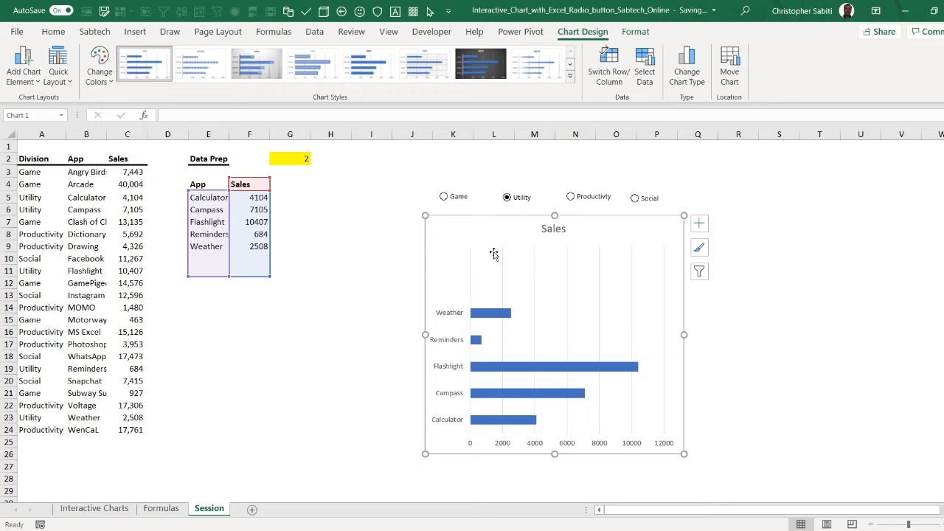
{"action": "left_click", "coordinate": [446, 197]}
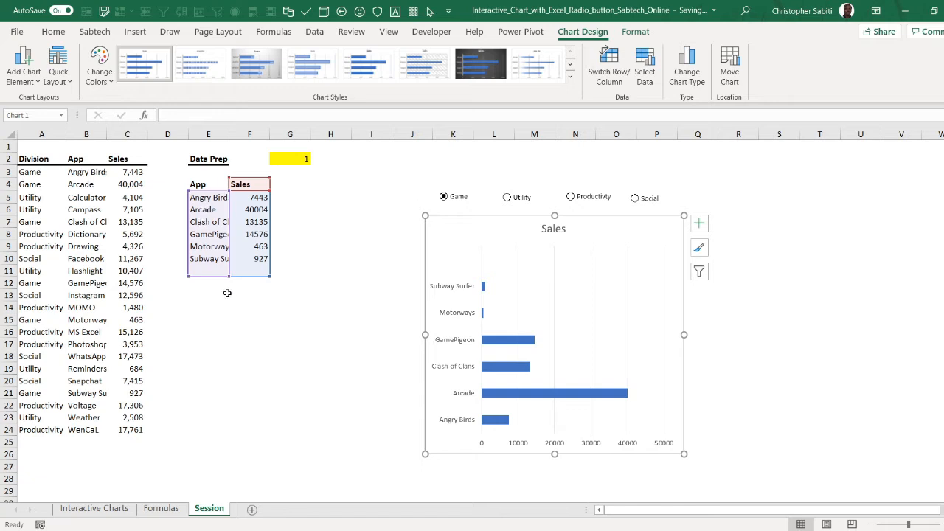
Step: Reduce the gap width of the chart's Sales series to under 100% for thicker bars
{"action": "left_click", "coordinate": [506, 342]}
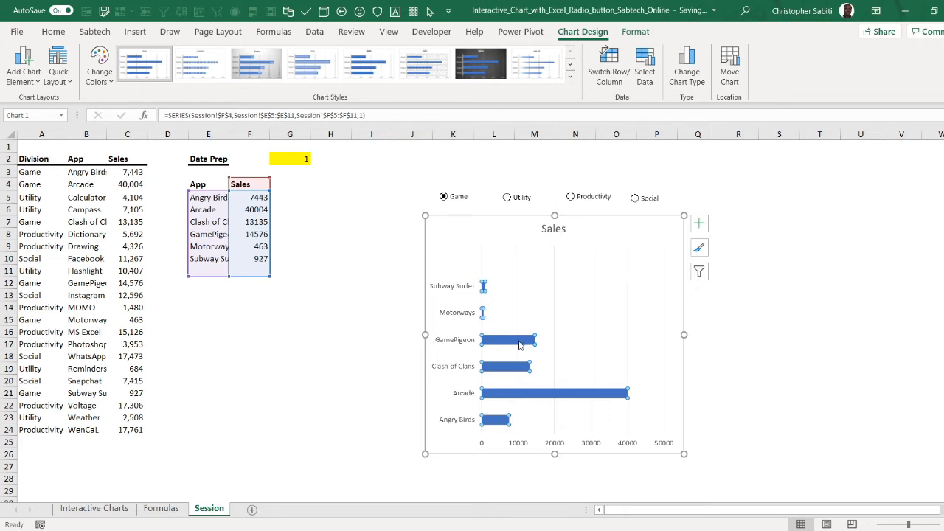
{"action": "left_click", "coordinate": [520, 344]}
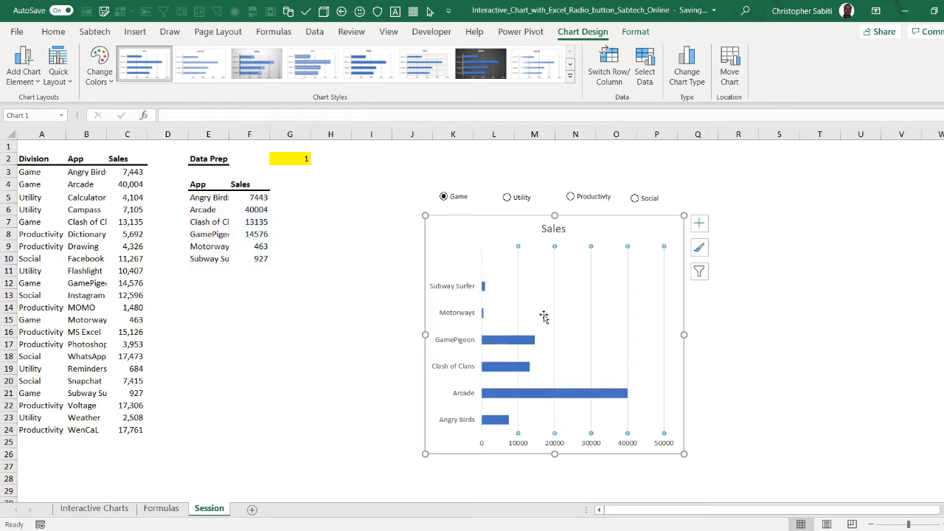
{"action": "left_click", "coordinate": [584, 290]}
{"action": "double_click", "coordinate": [584, 290]}
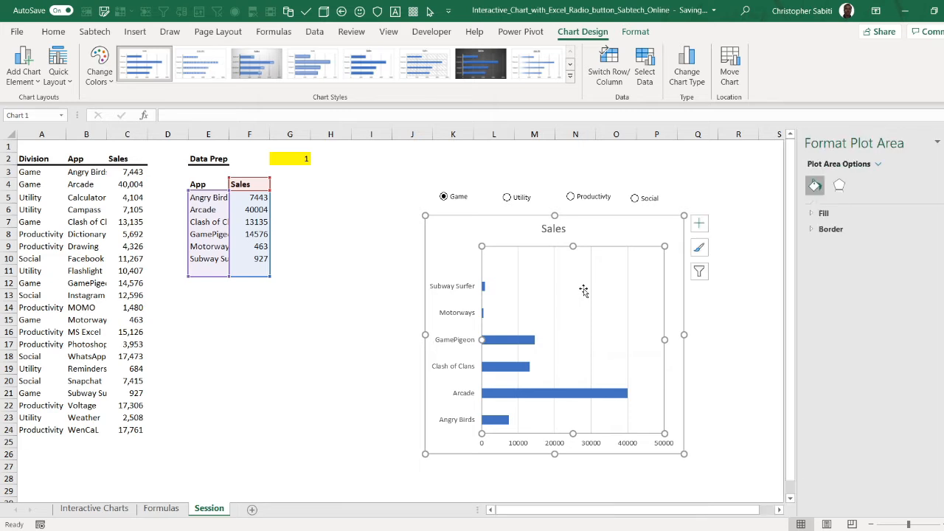
{"action": "left_click", "coordinate": [527, 343]}
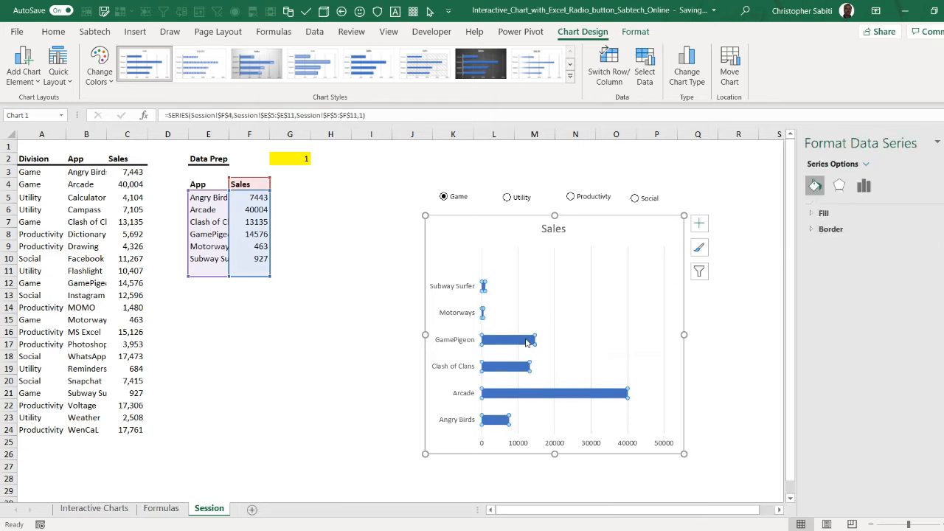
{"action": "left_click", "coordinate": [864, 185]}
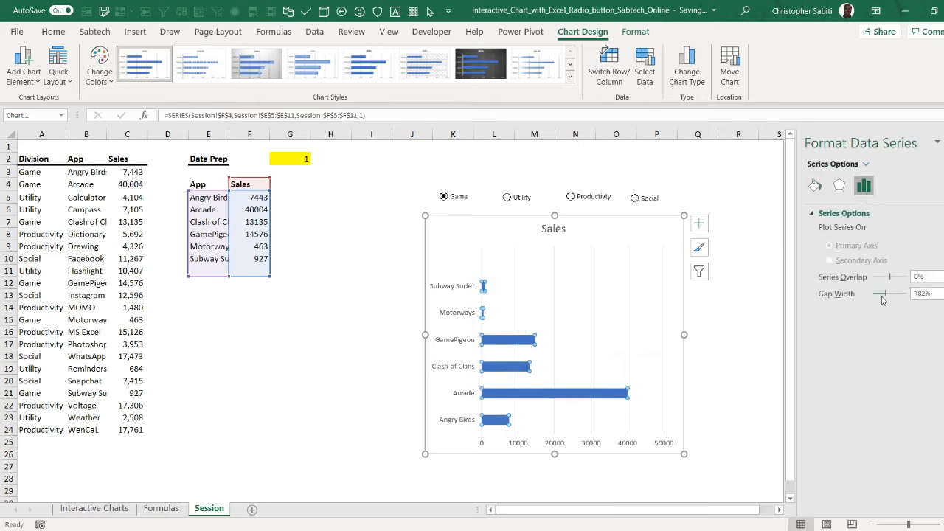
{"action": "left_click_drag", "start_coordinate": [886, 295], "coordinate": [879, 295]}
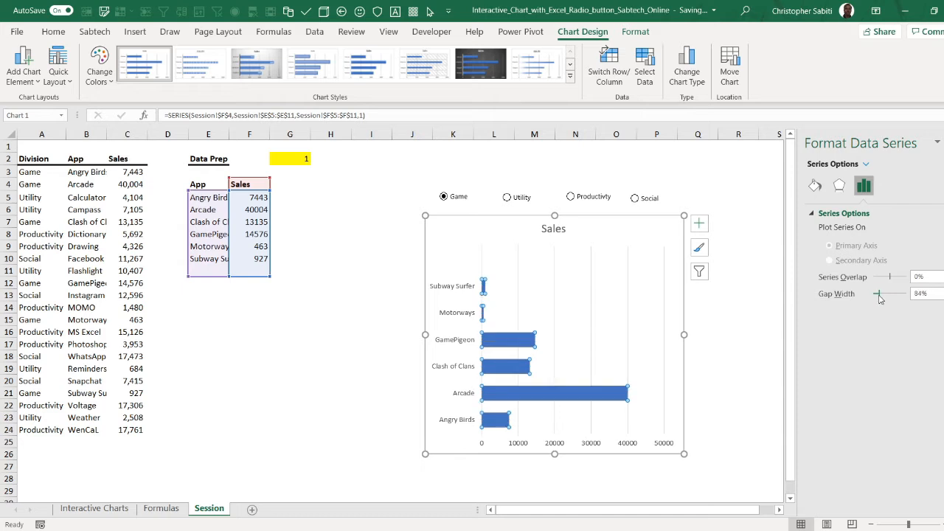
Step: Give the Sales series bars a solid fill in the standard green color
{"action": "left_click", "coordinate": [816, 185]}
{"action": "left_click", "coordinate": [822, 213]}
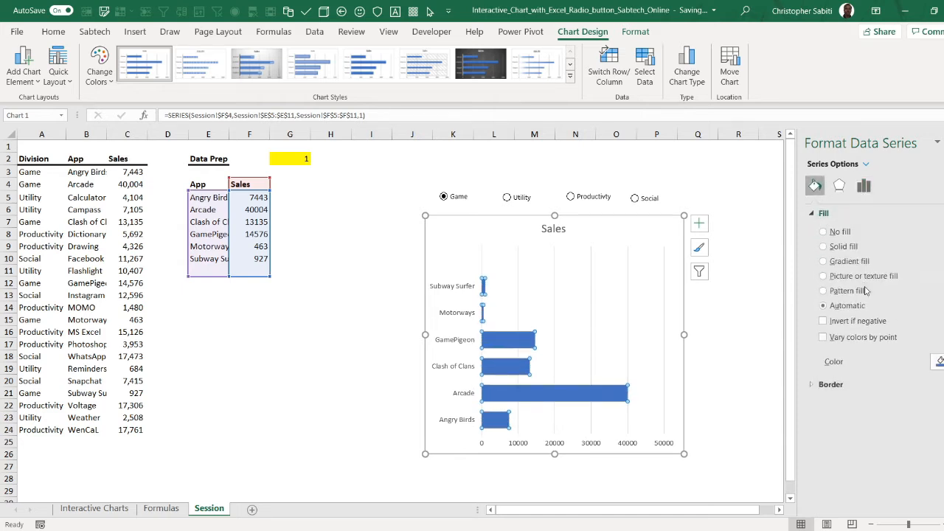
{"action": "left_click", "coordinate": [841, 247]}
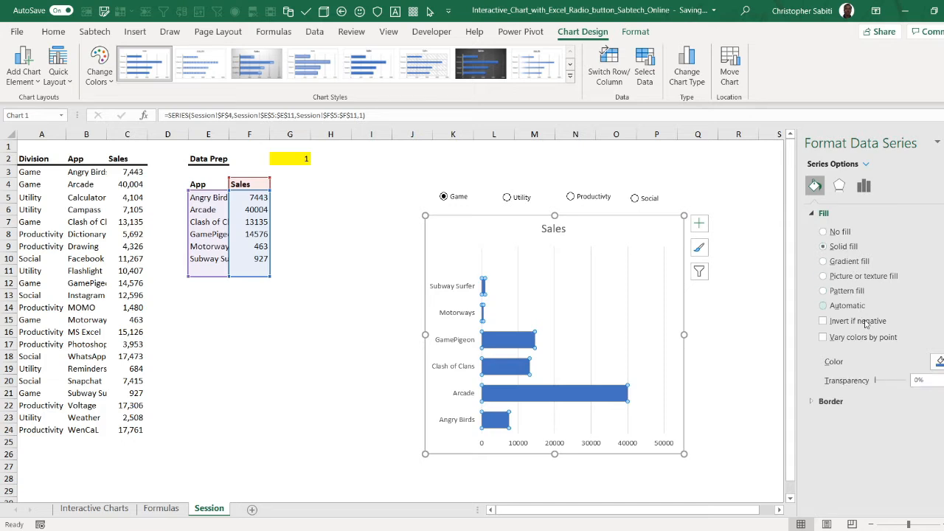
{"action": "left_click", "coordinate": [939, 361]}
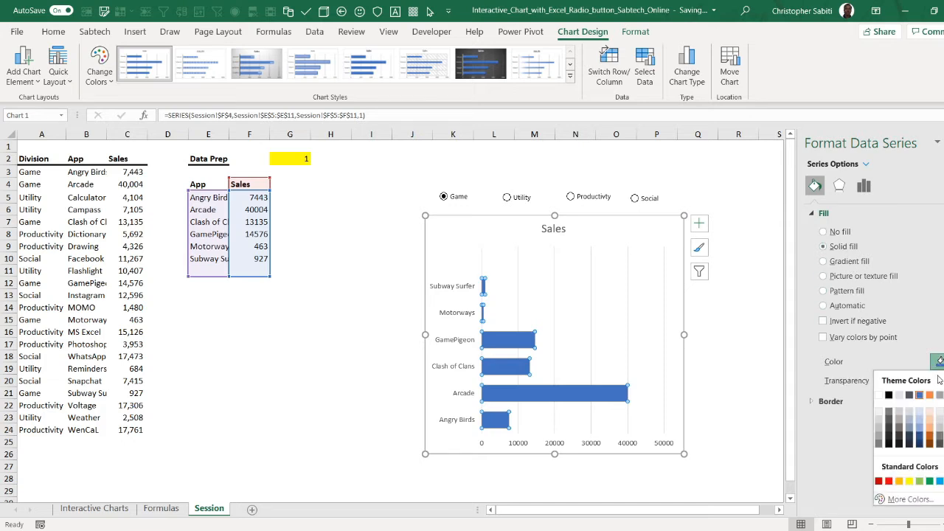
{"action": "left_click", "coordinate": [930, 481]}
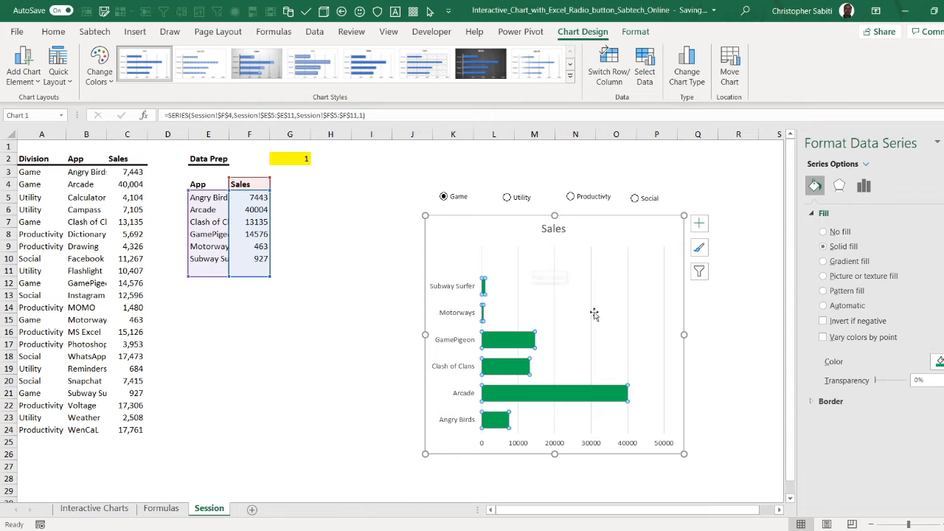
Step: Delete the horizontal value axis from the Sales bar chart
{"action": "left_click", "coordinate": [627, 311]}
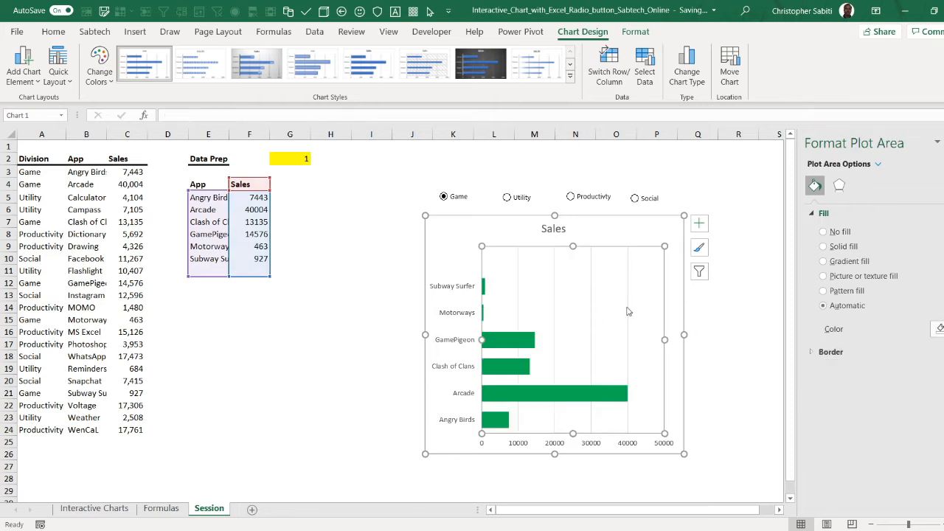
{"action": "left_click", "coordinate": [628, 312]}
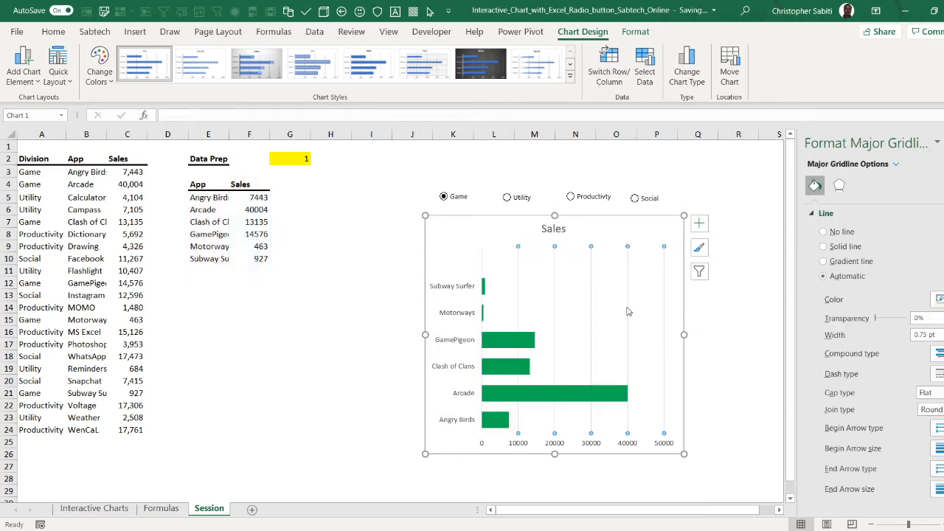
{"action": "left_click", "coordinate": [599, 445]}
{"action": "key", "text": "Delete"}
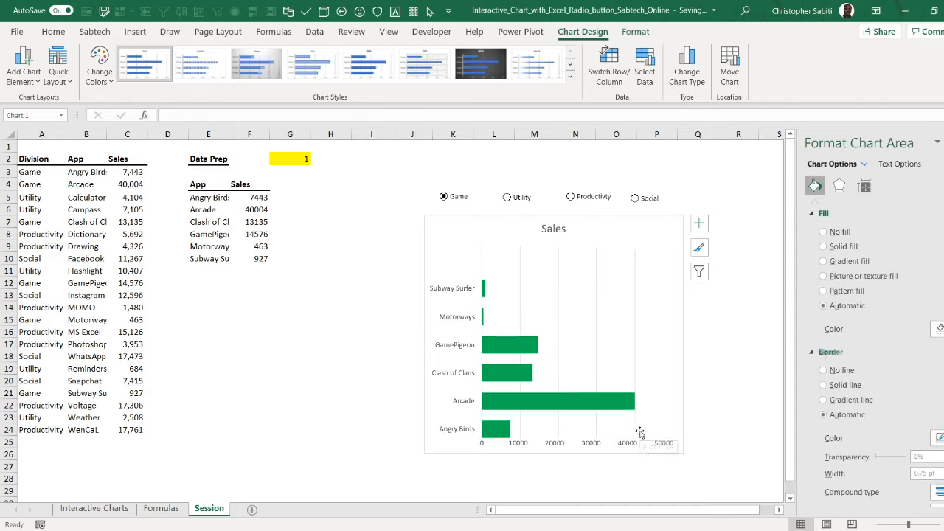
Step: Remove the chart's gridlines and add data labels to the bars
{"action": "left_click", "coordinate": [597, 289]}
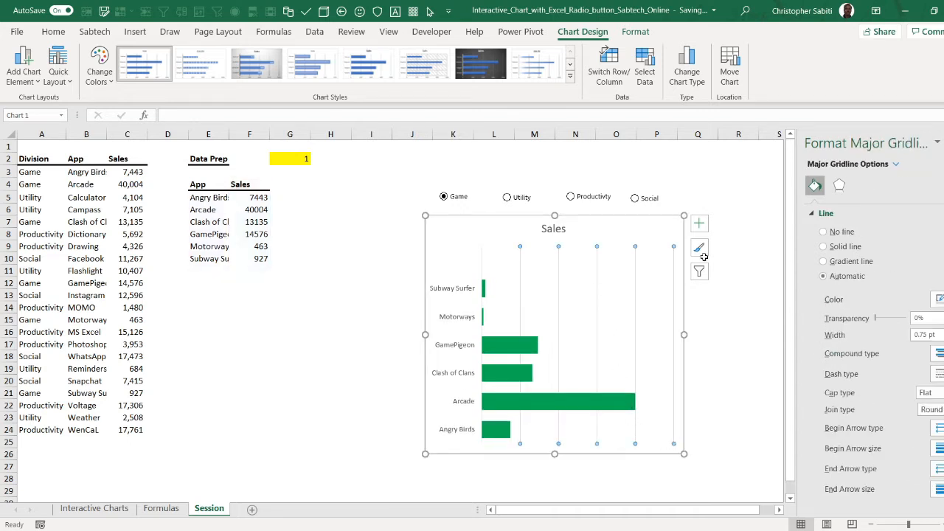
{"action": "left_click", "coordinate": [700, 224]}
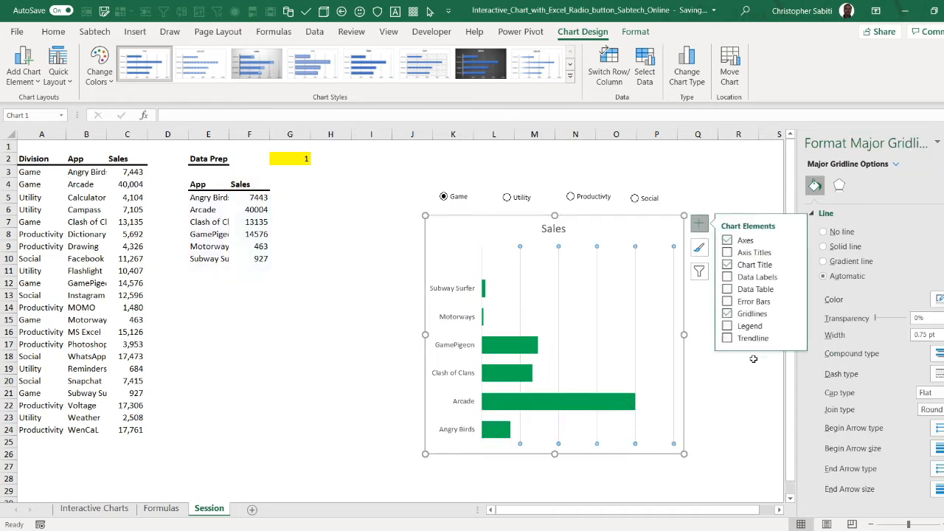
{"action": "left_click", "coordinate": [756, 316]}
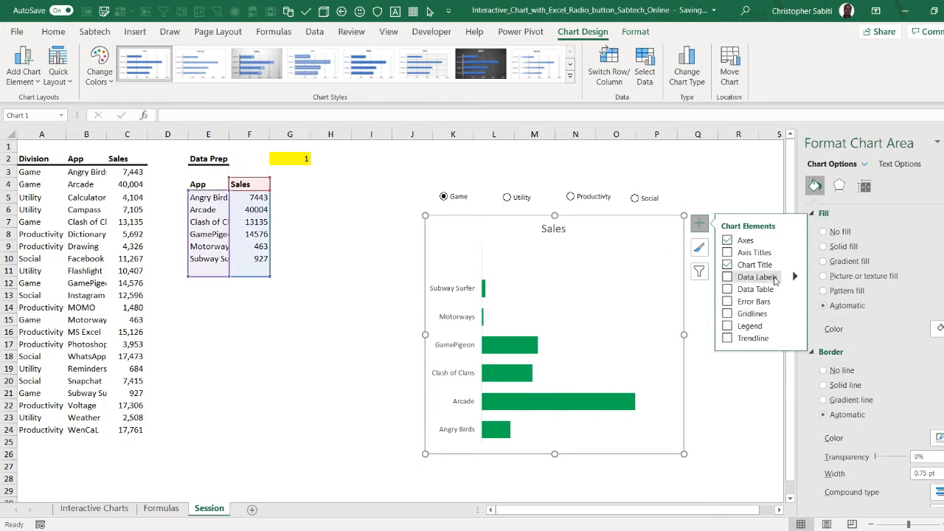
{"action": "left_click", "coordinate": [729, 277]}
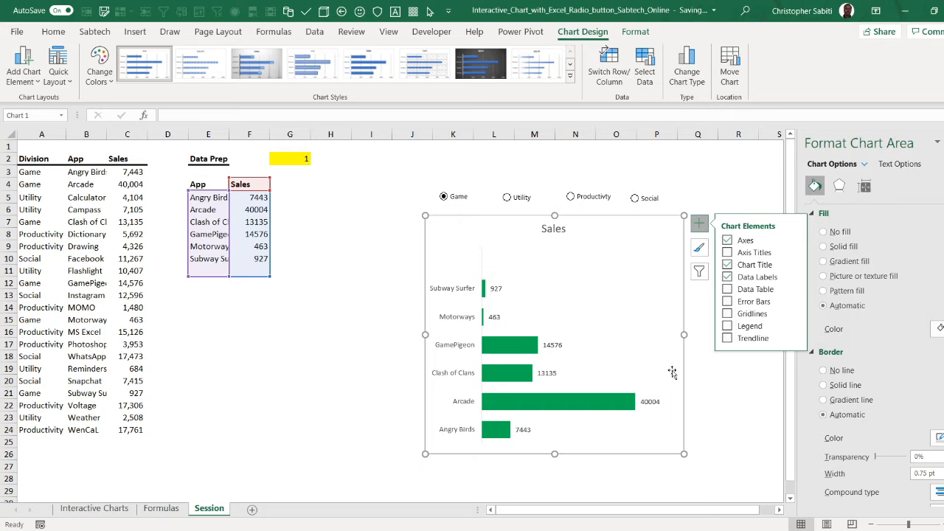
Step: Copy the thousands-separator number format from C4 onto the Data Prep Sales column, from F5 down to F20
{"action": "left_click", "coordinate": [302, 260]}
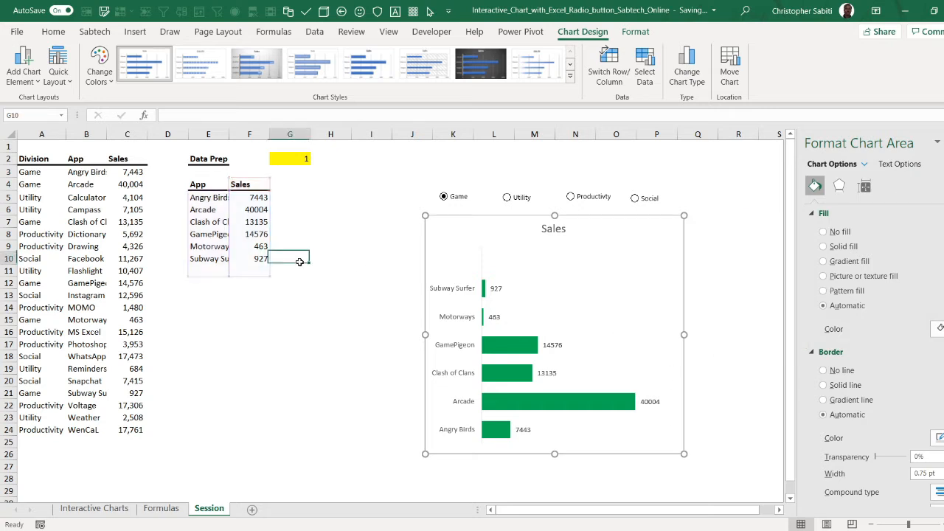
{"action": "left_click", "coordinate": [128, 184]}
{"action": "left_click", "coordinate": [65, 81]}
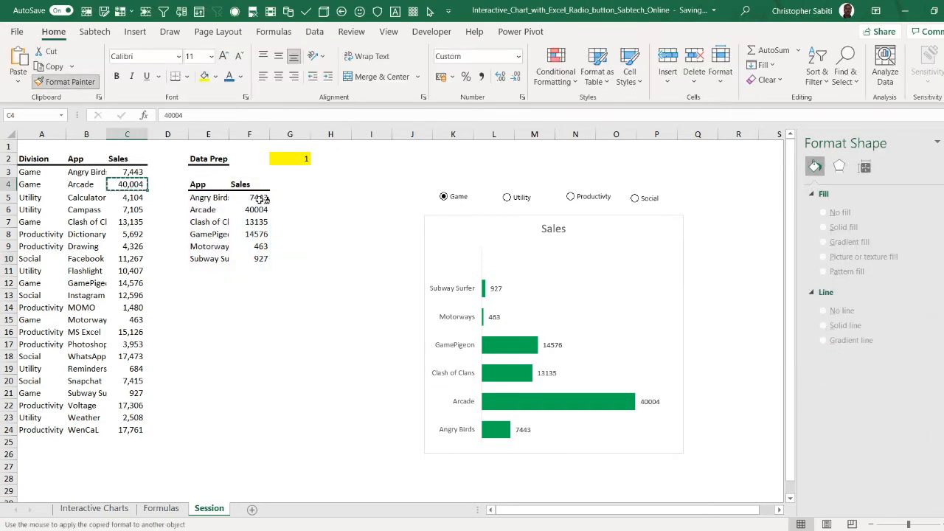
{"action": "left_click_drag", "start_coordinate": [258, 197], "coordinate": [278, 394]}
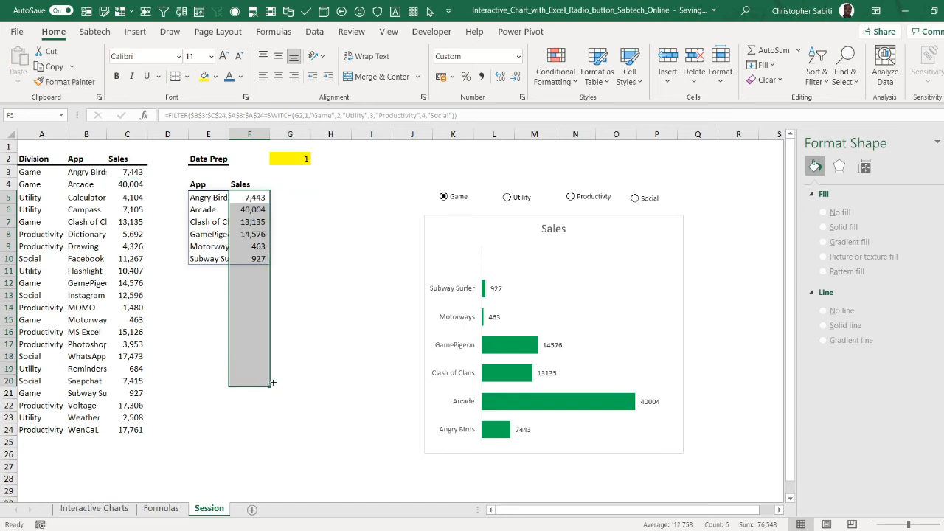
{"action": "left_click", "coordinate": [296, 346]}
{"action": "left_click", "coordinate": [255, 247]}
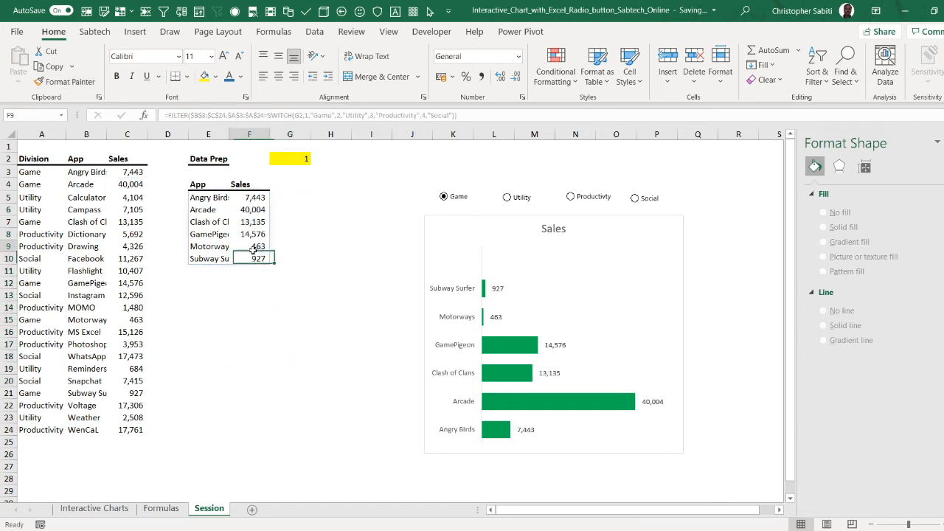
Step: Wrap the FILTER formula in E5 in a SORT function, with the complete FILTER expression as its array argument
{"action": "left_click", "coordinate": [218, 201]}
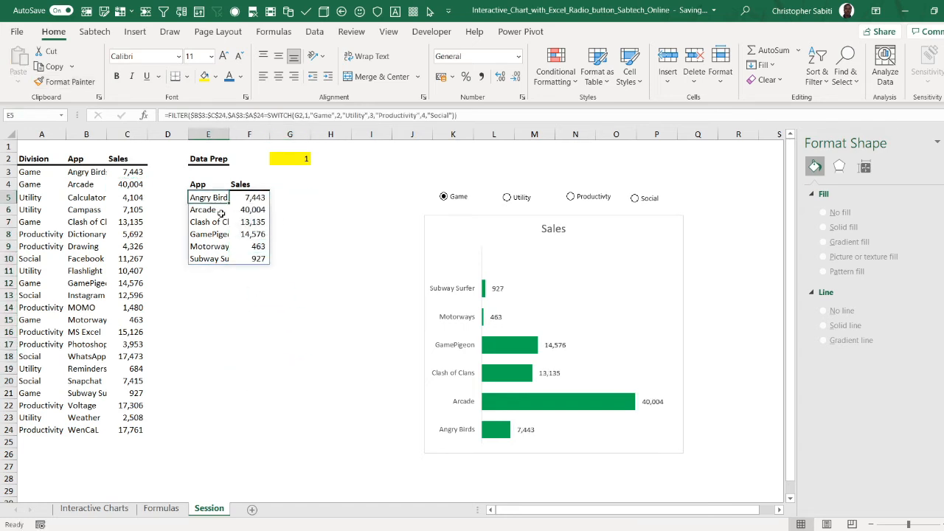
{"action": "left_click", "coordinate": [169, 118]}
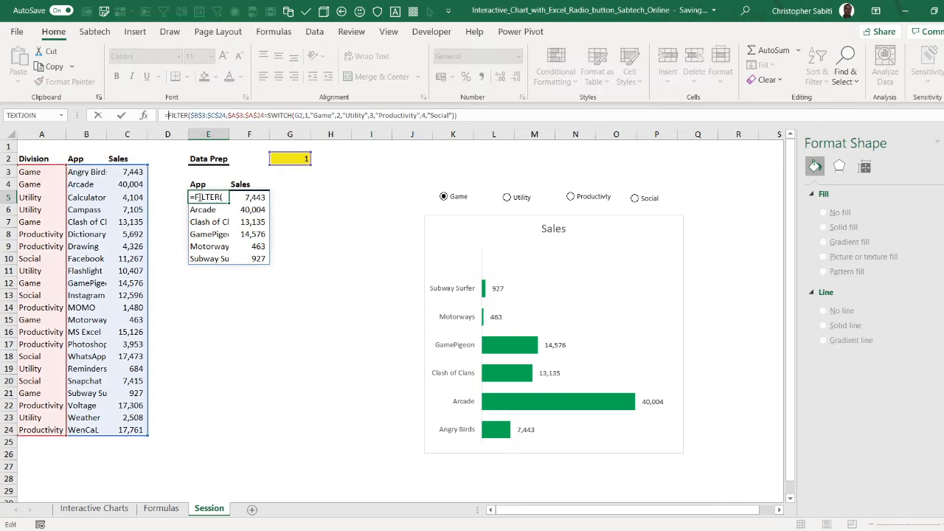
{"action": "type", "text": "sosrt"}
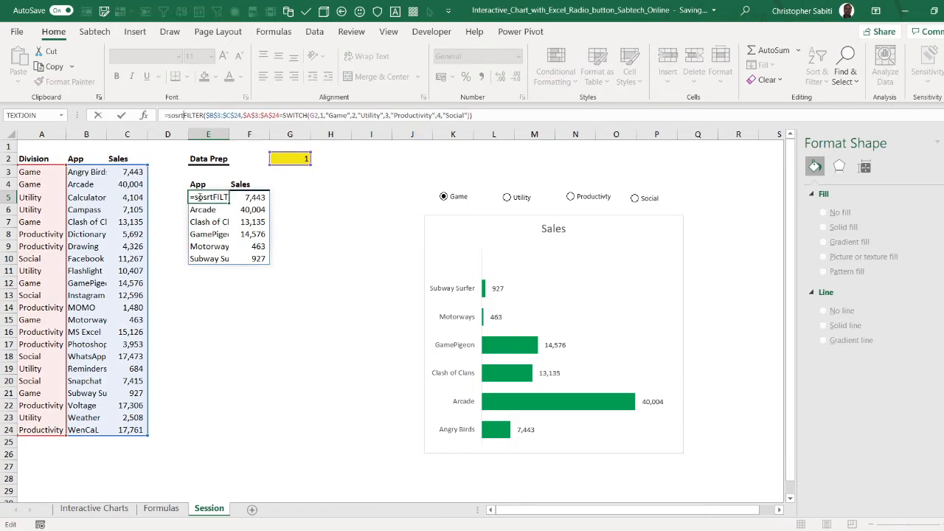
{"action": "key", "text": "BackSpace"}
{"action": "key", "text": "BackSpace"}
{"action": "key", "text": "BackSpace"}
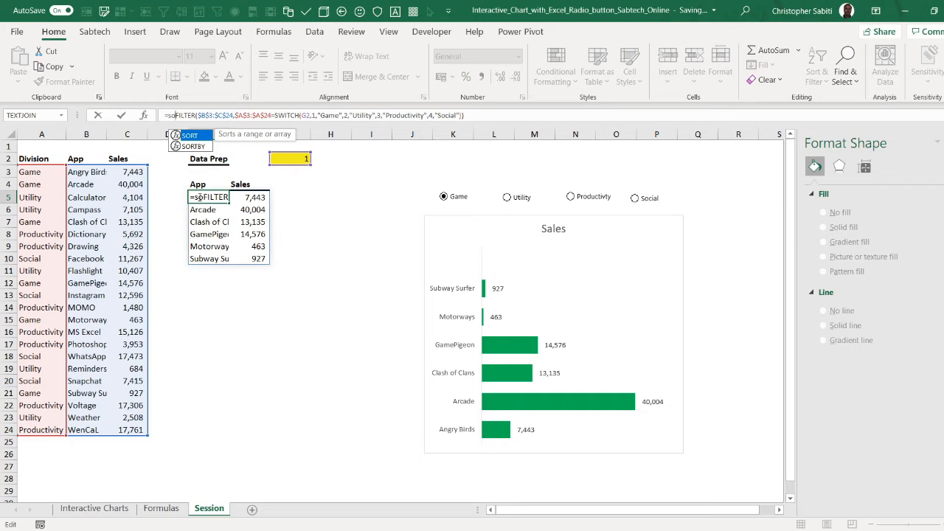
{"action": "key", "text": "Tab"}
{"action": "type", "text": "("}
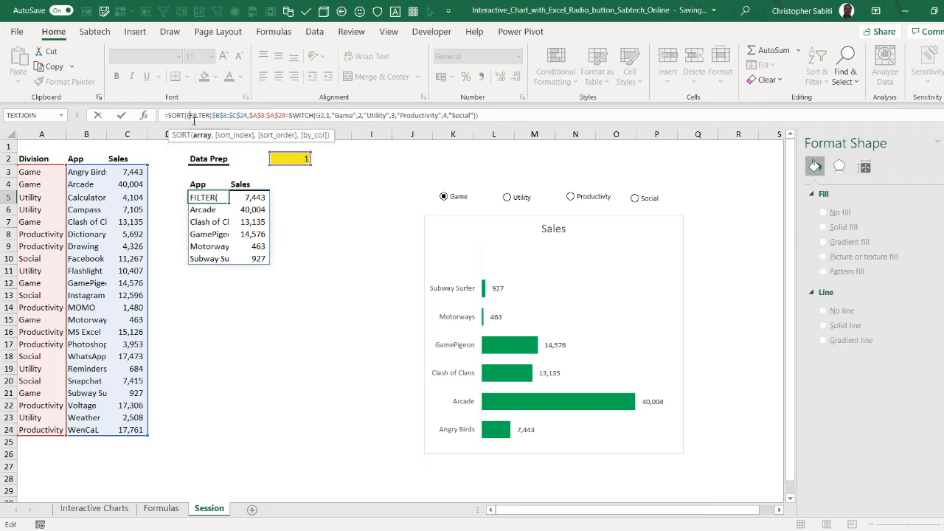
{"action": "left_click_drag", "start_coordinate": [188, 115], "coordinate": [478, 108]}
{"action": "left_click", "coordinate": [490, 114]}
{"action": "key", "text": "BackSpace"}
{"action": "type", "text": ","}
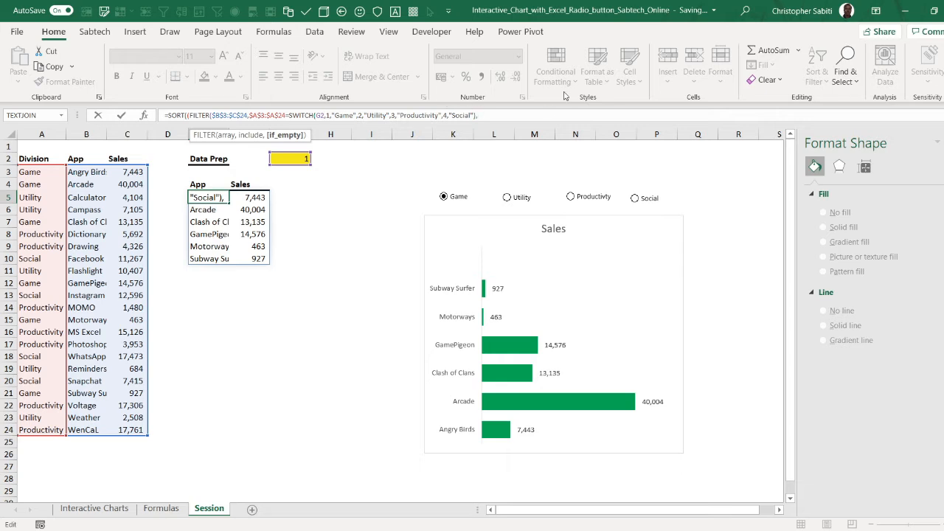
{"action": "key", "text": "BackSpace"}
{"action": "type", "text": ")"}
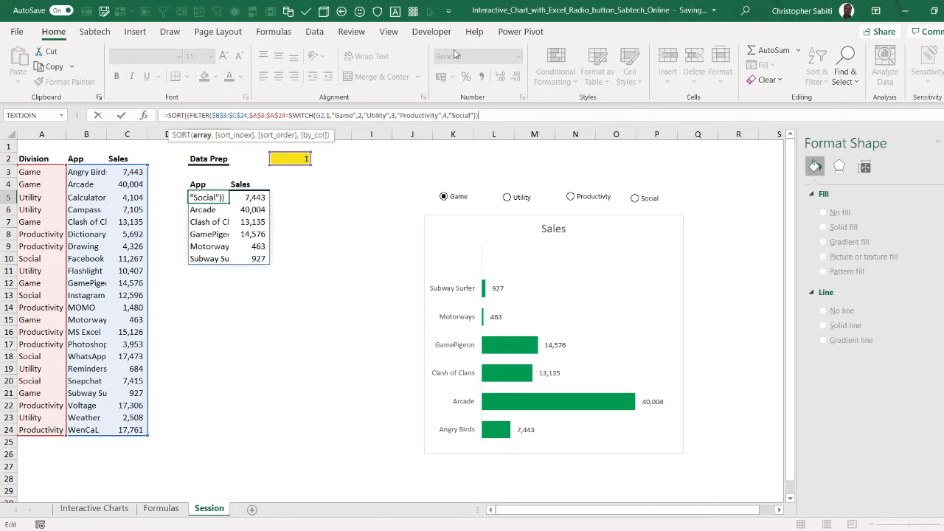
{"action": "left_click", "coordinate": [189, 116]}
{"action": "left_click", "coordinate": [482, 115]}
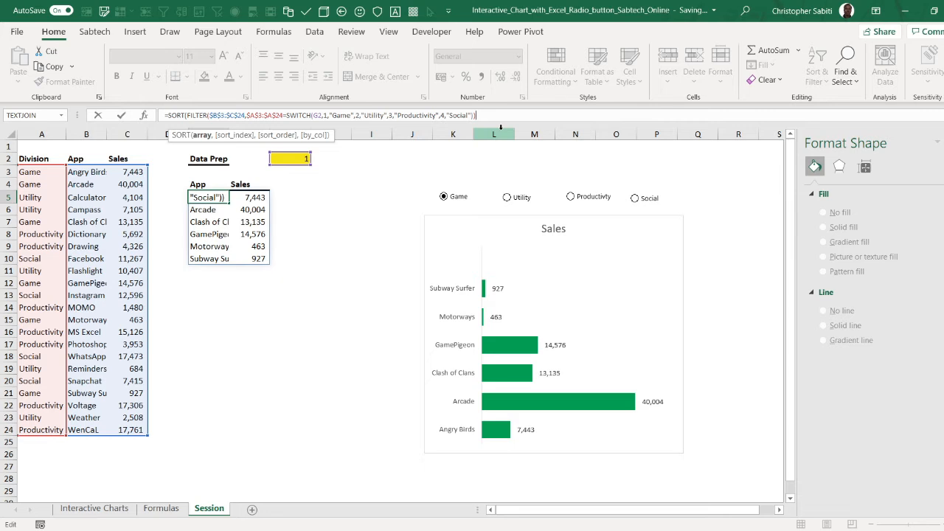
Step: Complete the SORT formula in E5 with sort index 2 and ascending order 1, and accept the corrected closing parenthesis
{"action": "type", "text": ","}
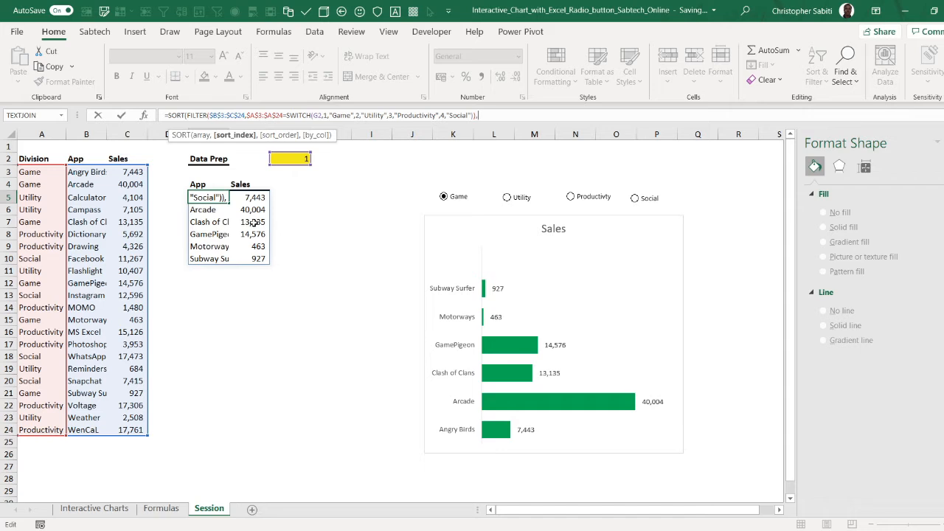
{"action": "type", "text": "2,1"}
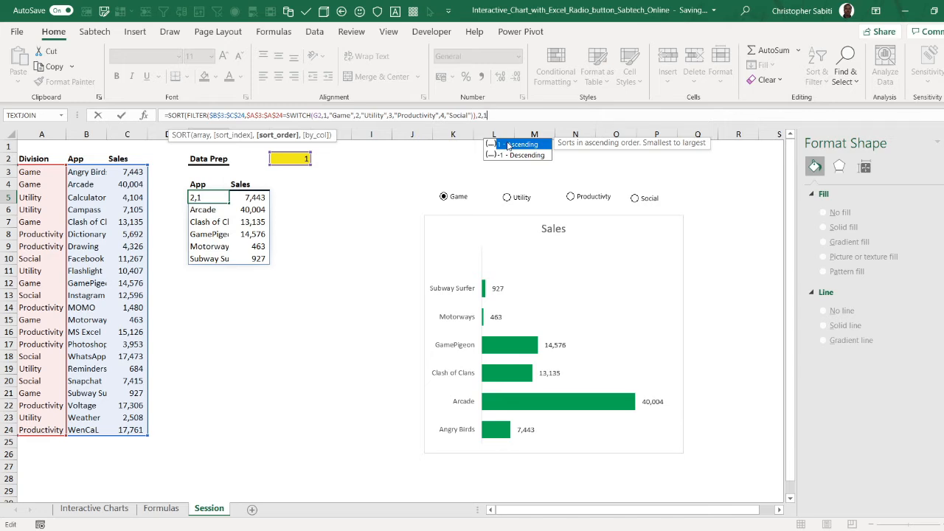
{"action": "key", "text": "Return"}
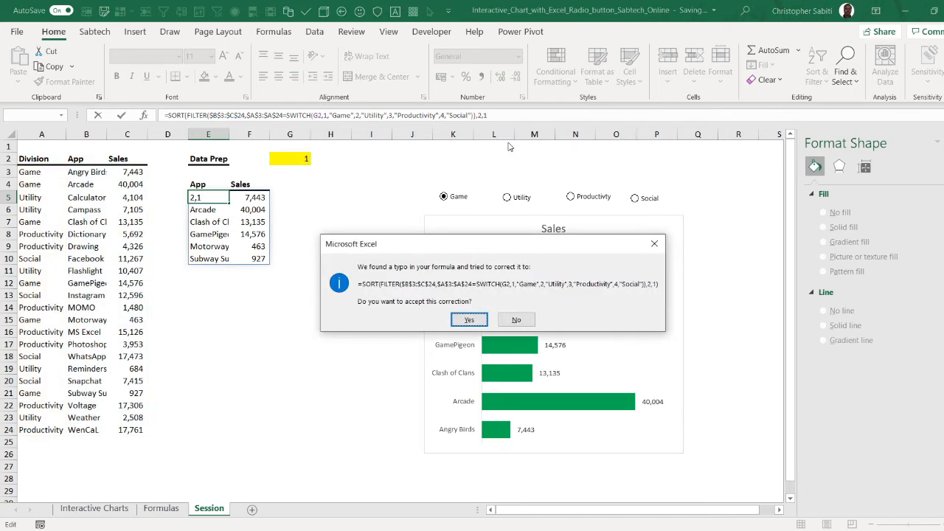
{"action": "key", "text": "Return"}
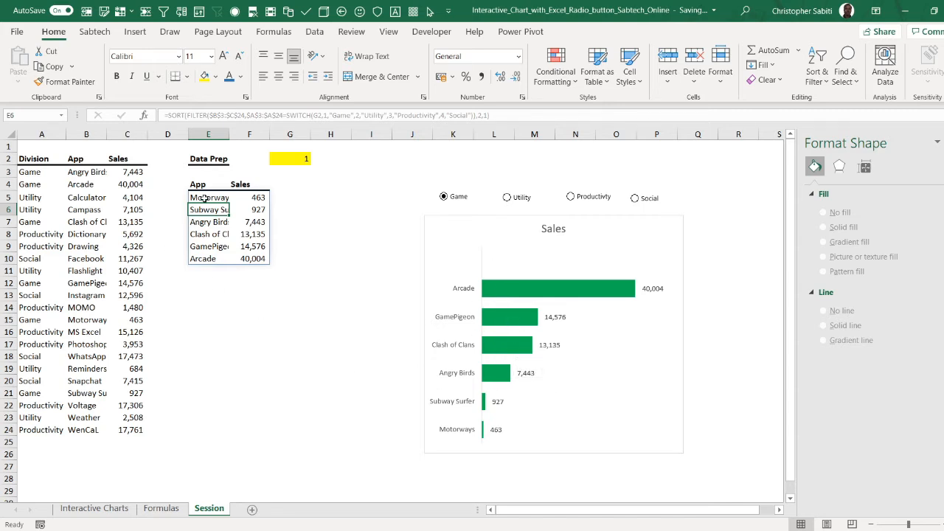
Step: Check the sorted app list and chart with the Utility, Productivity and Social options in turn
{"action": "left_click_drag", "start_coordinate": [205, 198], "coordinate": [220, 247]}
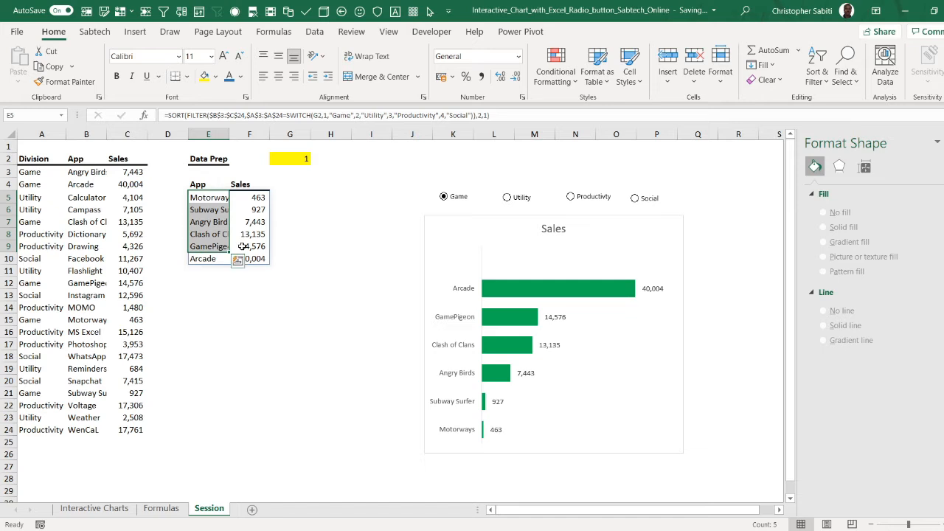
{"action": "left_click", "coordinate": [514, 203]}
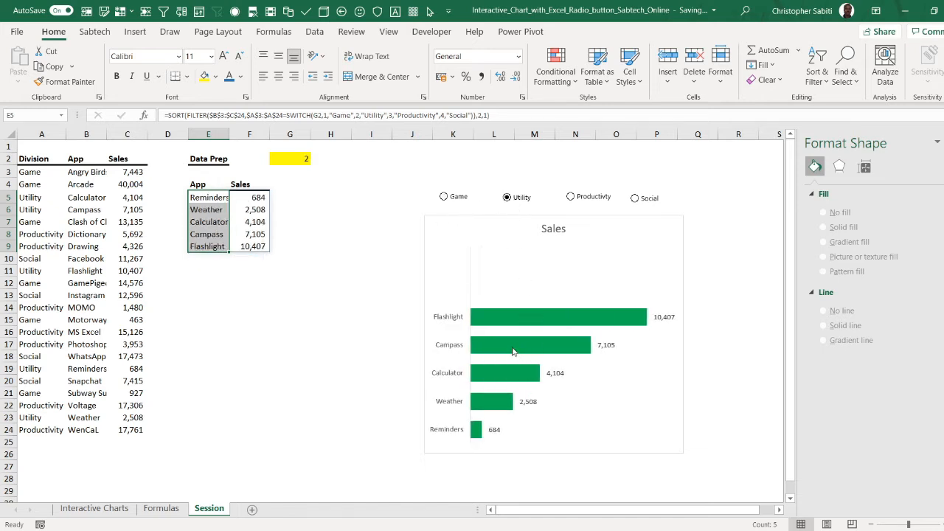
{"action": "mouse_move", "coordinate": [587, 330]}
{"action": "left_click", "coordinate": [583, 202]}
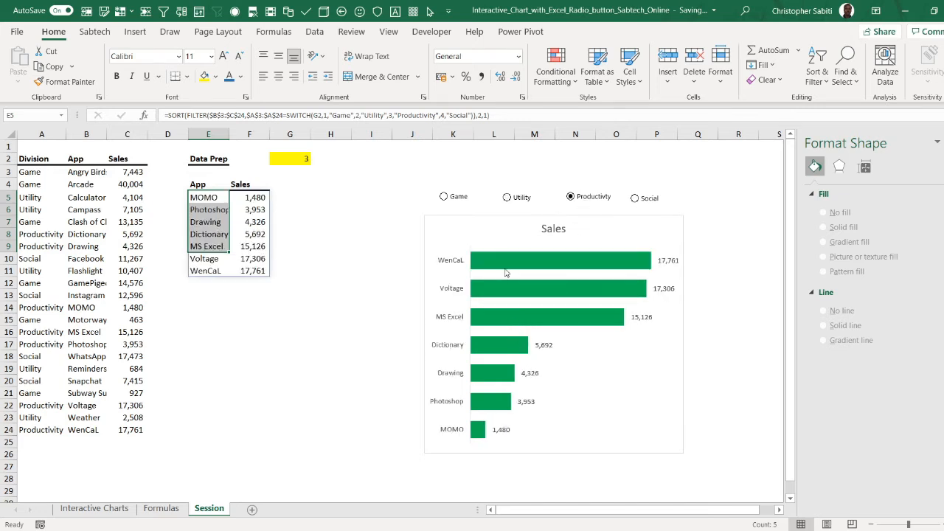
{"action": "left_click", "coordinate": [635, 199]}
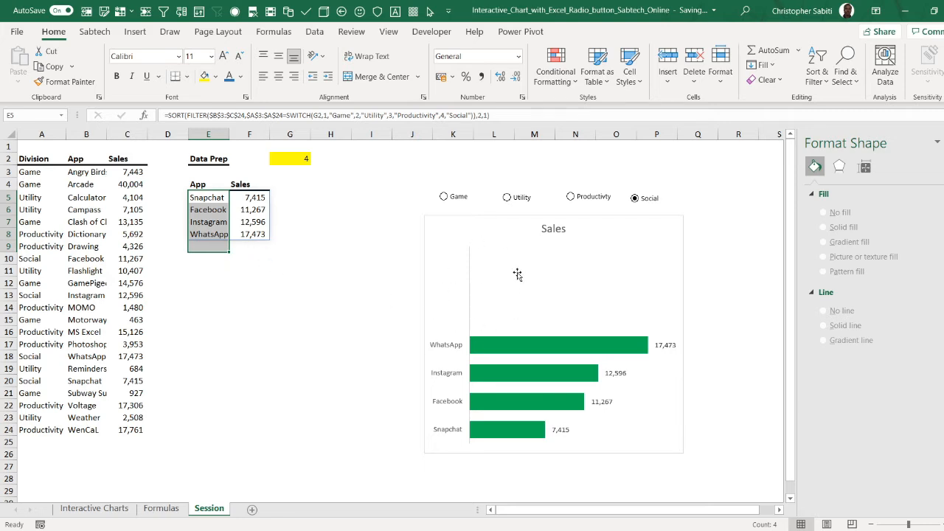
Step: Show the chart's source range and compare it with the list lengths under Productivity and Utility
{"action": "left_click", "coordinate": [487, 264]}
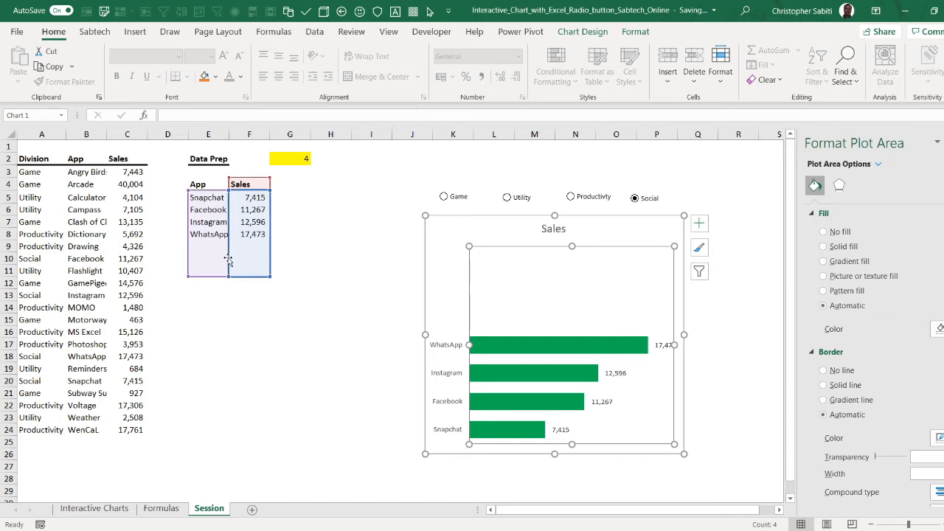
{"action": "left_click", "coordinate": [590, 200]}
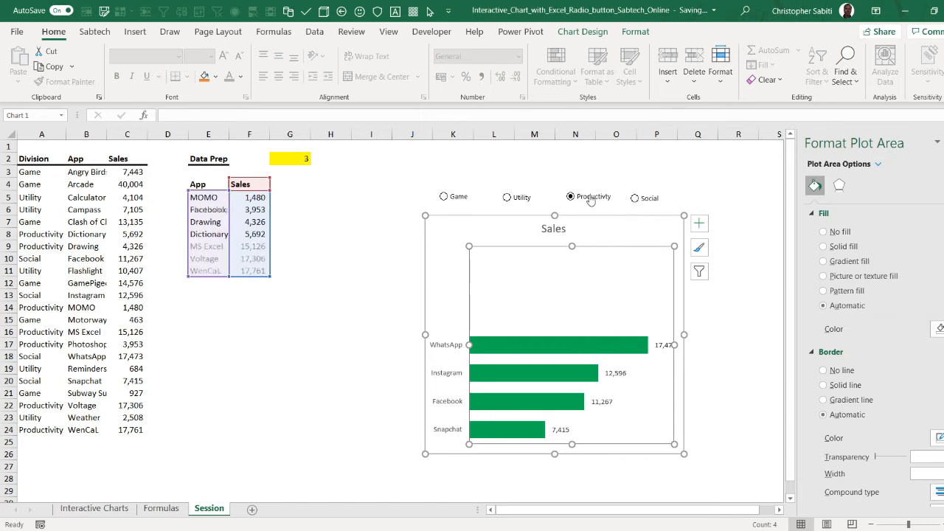
{"action": "left_click", "coordinate": [510, 203]}
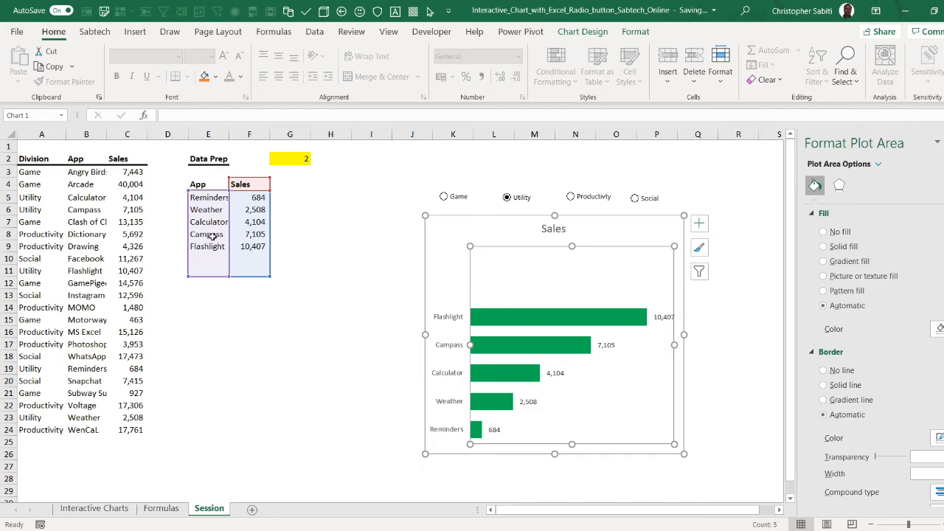
Step: Examine the App and Sales result columns from row 5 down, including the blank cells beneath the Utility list
{"action": "left_click_drag", "start_coordinate": [199, 201], "coordinate": [208, 258]}
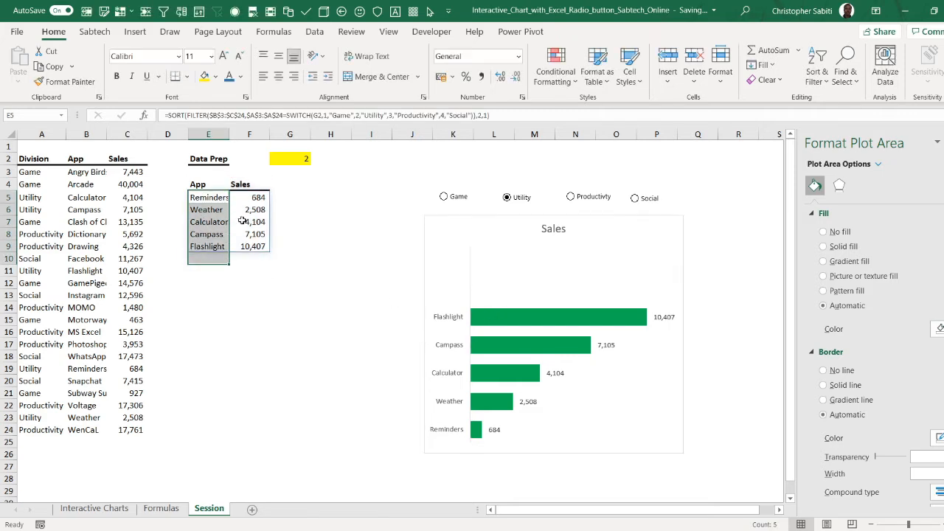
{"action": "left_click_drag", "start_coordinate": [255, 199], "coordinate": [250, 260]}
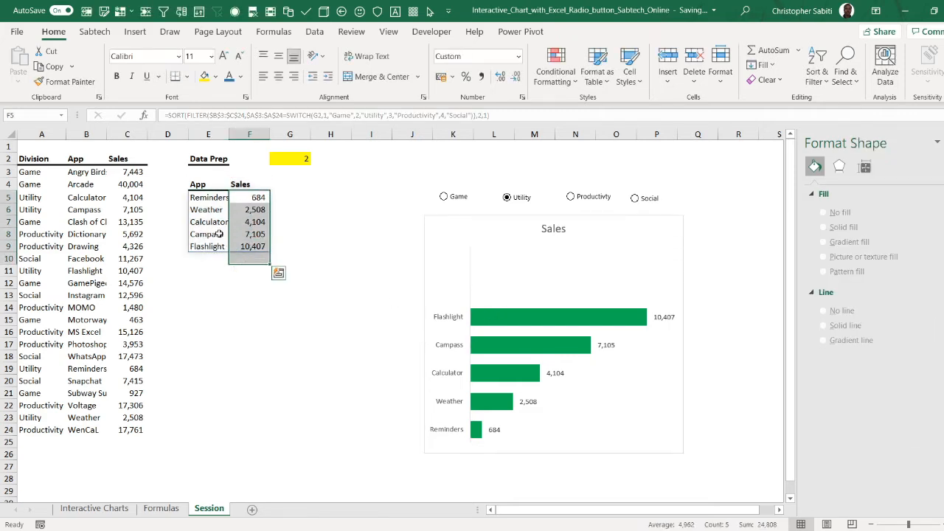
{"action": "left_click_drag", "start_coordinate": [204, 199], "coordinate": [208, 287]}
{"action": "left_click_drag", "start_coordinate": [251, 199], "coordinate": [255, 261]}
{"action": "left_click", "coordinate": [398, 198]}
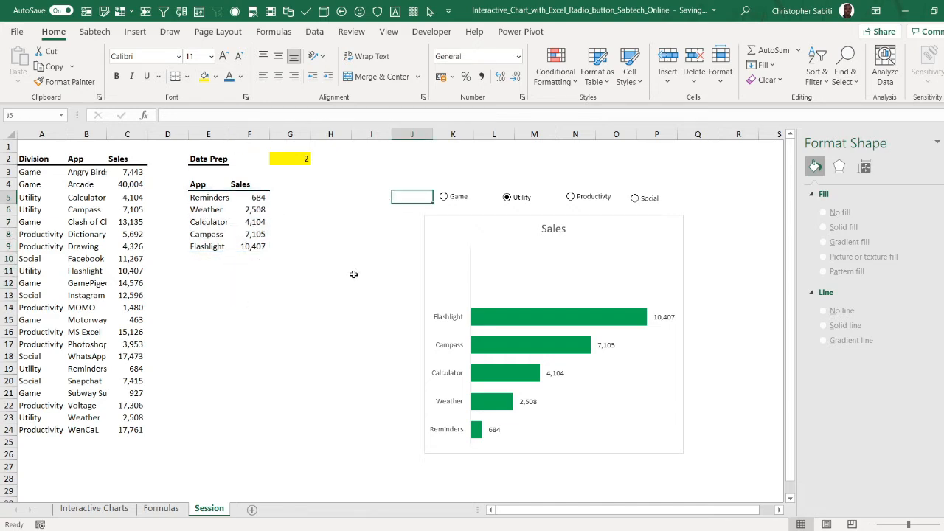
{"action": "left_click", "coordinate": [251, 234]}
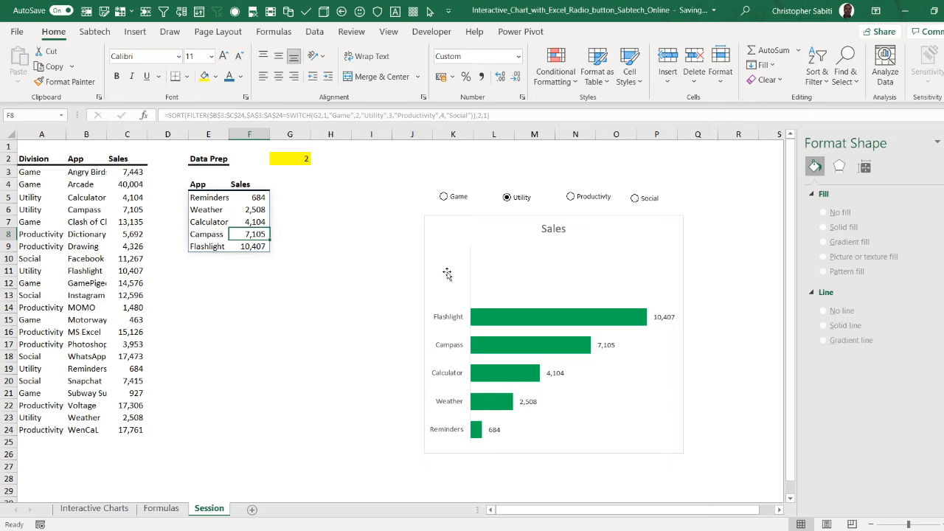
{"action": "left_click_drag", "start_coordinate": [215, 197], "coordinate": [208, 255]}
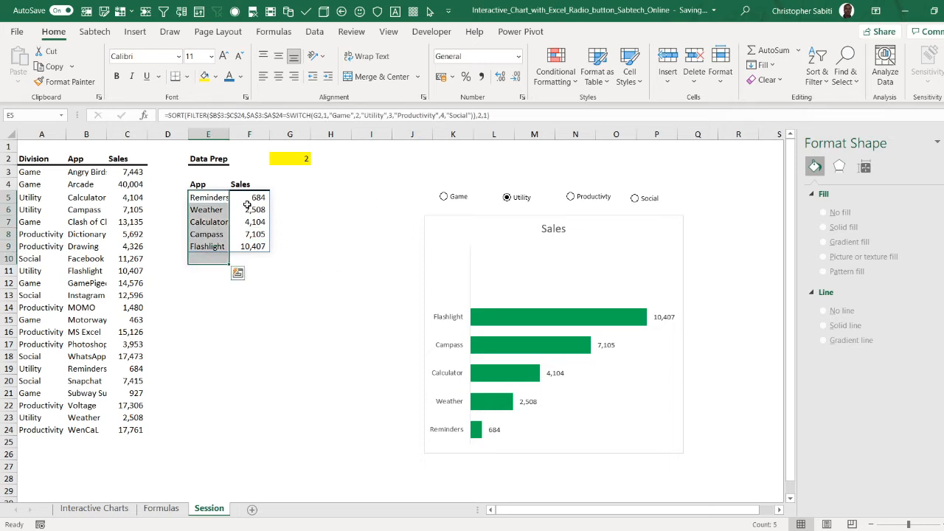
Step: Examine the Sales results from row 5 down, then open the Name Manager and look over the workbook's existing defined names
{"action": "left_click_drag", "start_coordinate": [255, 198], "coordinate": [257, 260]}
{"action": "key", "text": "Down"}
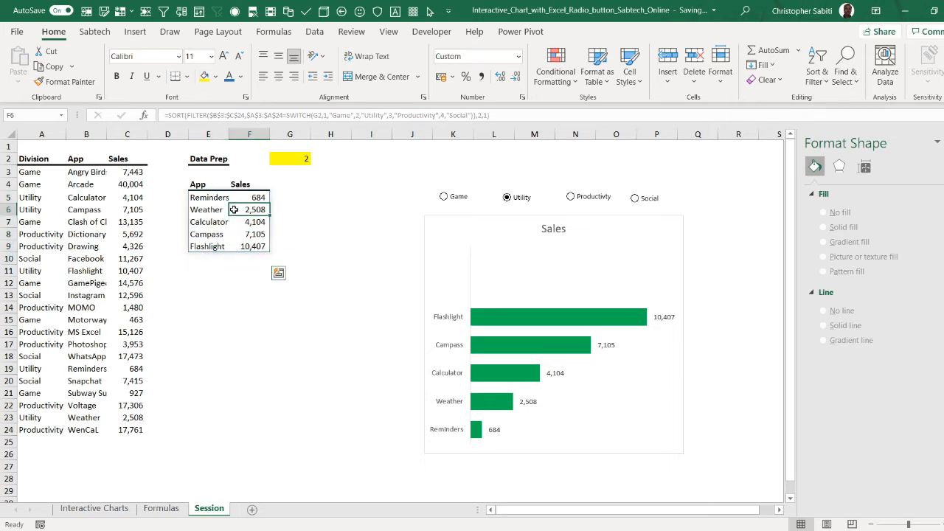
{"action": "left_click", "coordinate": [273, 32]}
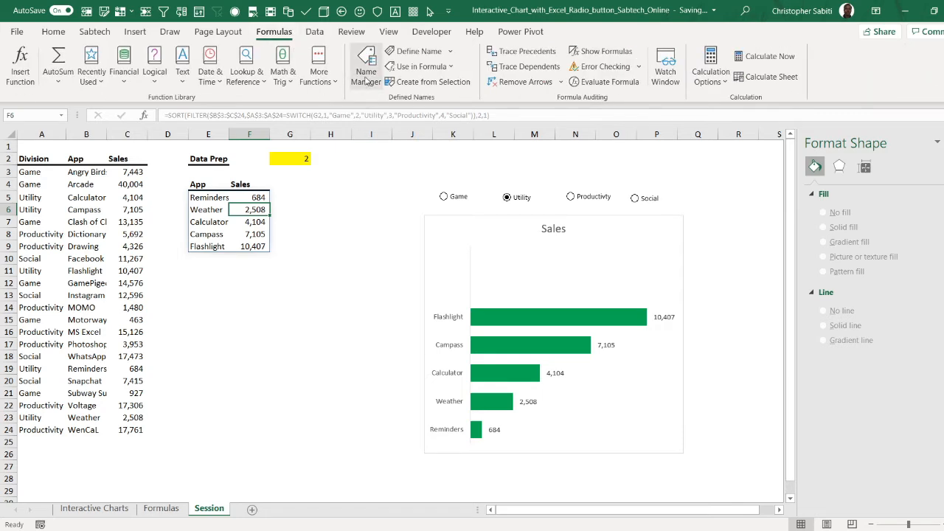
{"action": "left_click", "coordinate": [366, 79]}
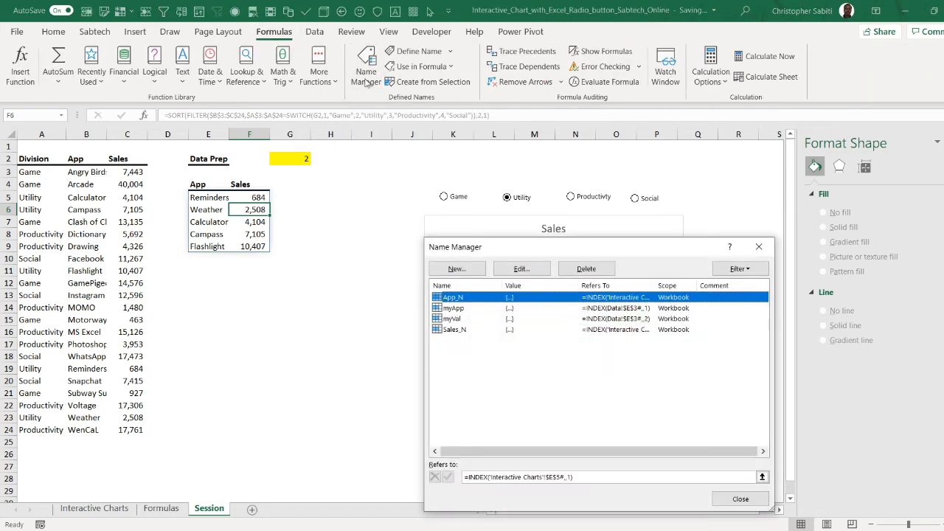
{"action": "left_click_drag", "start_coordinate": [545, 251], "coordinate": [439, 110]}
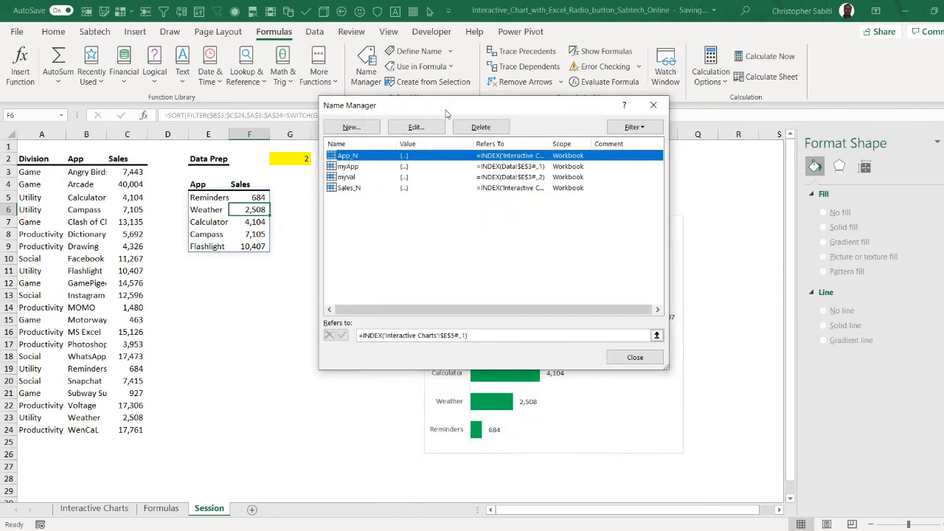
{"action": "left_click_drag", "start_coordinate": [348, 207], "coordinate": [358, 163]}
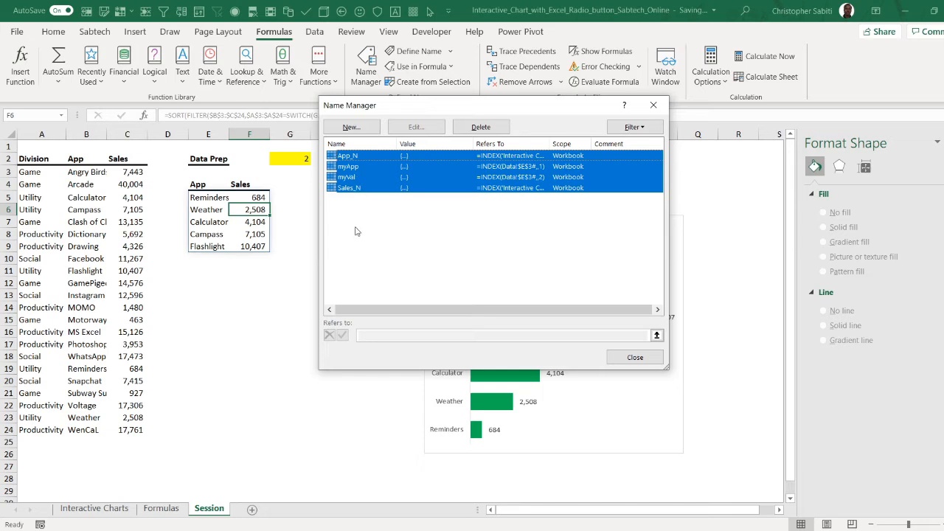
{"action": "left_click_drag", "start_coordinate": [352, 210], "coordinate": [376, 151]}
{"action": "left_click_drag", "start_coordinate": [425, 109], "coordinate": [577, 72]}
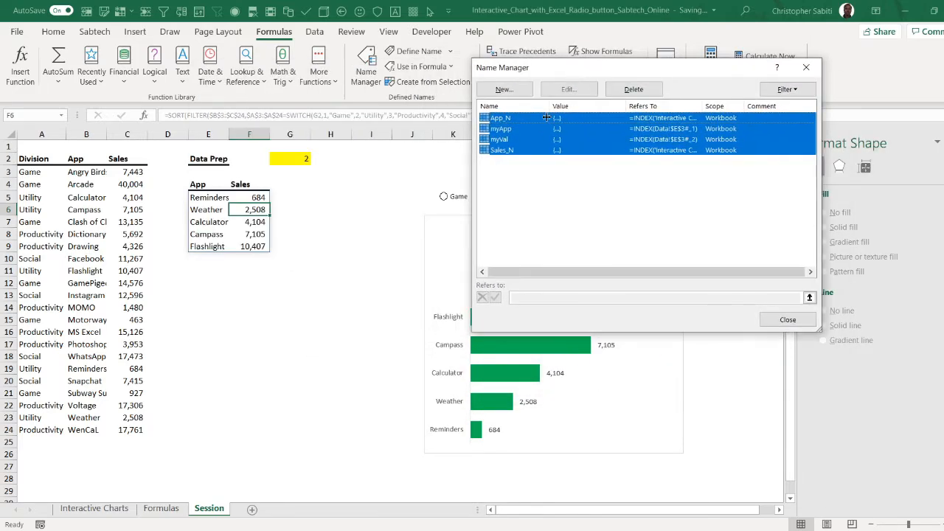
{"action": "left_click", "coordinate": [524, 188]}
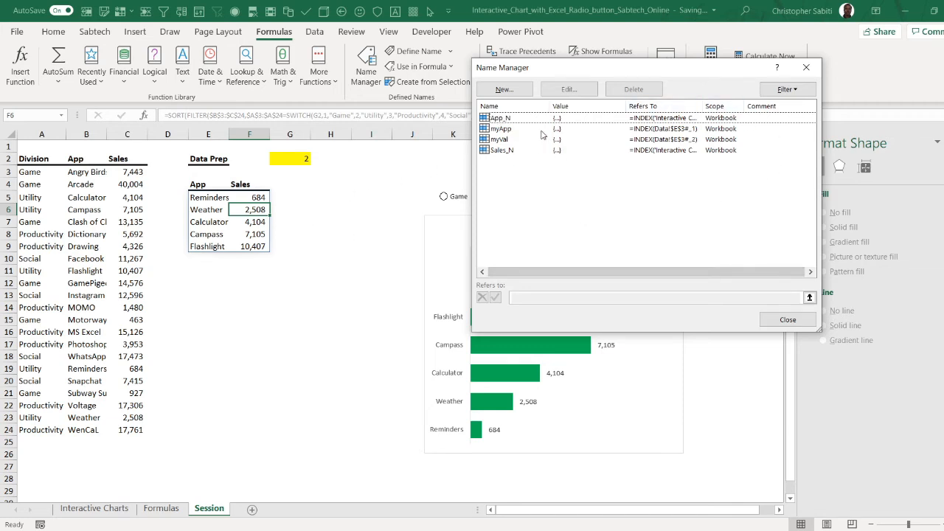
Step: Define a workbook-scoped name App_S that refers to the spilled range =Session!$E$5#
{"action": "left_click", "coordinate": [504, 90]}
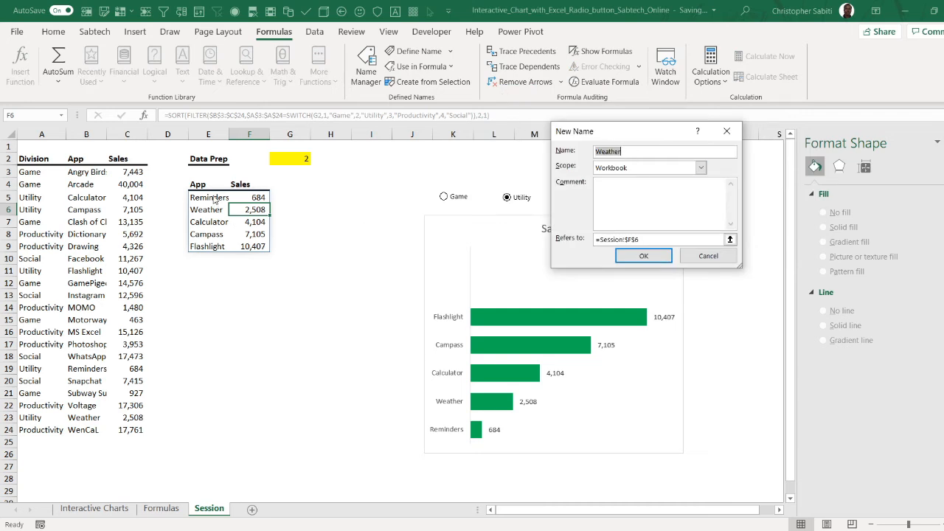
{"action": "left_click", "coordinate": [627, 153]}
{"action": "left_click_drag", "start_coordinate": [648, 239], "coordinate": [590, 233]}
{"action": "key", "text": "BackSpace"}
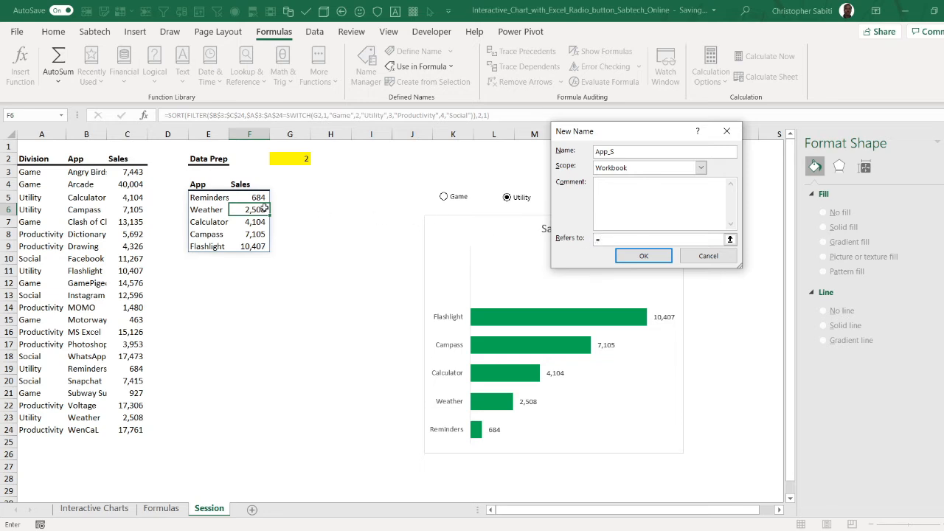
{"action": "left_click", "coordinate": [205, 210]}
{"action": "left_click", "coordinate": [205, 195]}
{"action": "left_click_drag", "start_coordinate": [645, 239], "coordinate": [584, 241]}
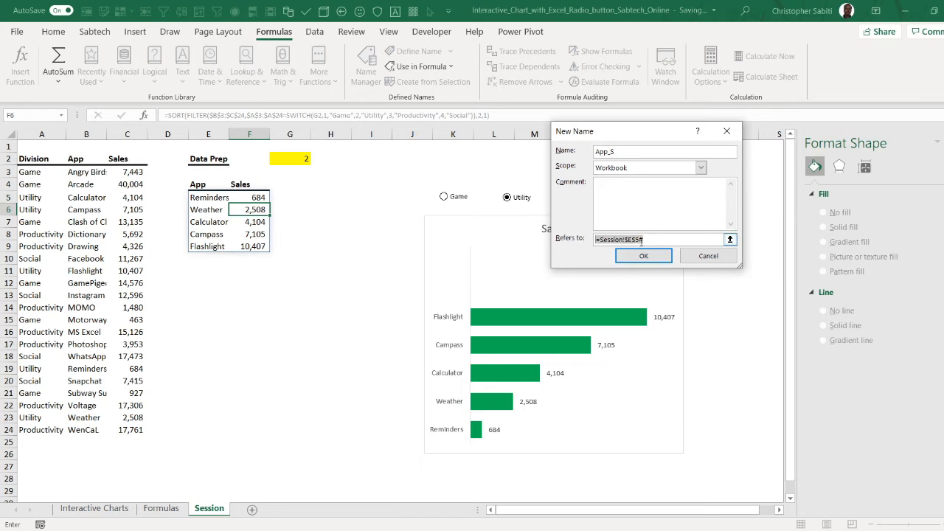
{"action": "left_click", "coordinate": [647, 239]}
{"action": "left_click_drag", "start_coordinate": [614, 239], "coordinate": [635, 242]}
{"action": "left_click", "coordinate": [652, 241]}
{"action": "left_click_drag", "start_coordinate": [647, 239], "coordinate": [555, 244]}
{"action": "left_click", "coordinate": [645, 240]}
{"action": "left_click", "coordinate": [643, 256]}
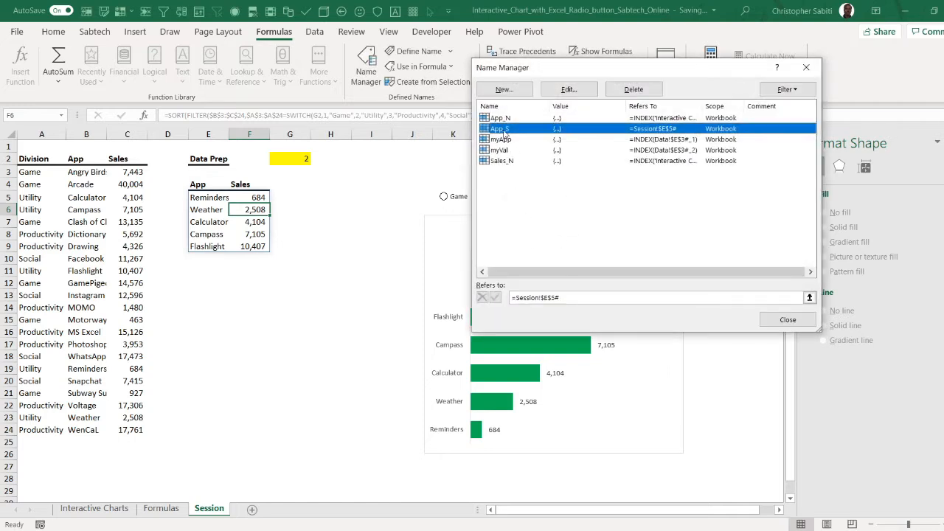
Step: Edit the App_S name so it refers to =INDEX(Session!$E$5#,1)
{"action": "left_click", "coordinate": [568, 89]}
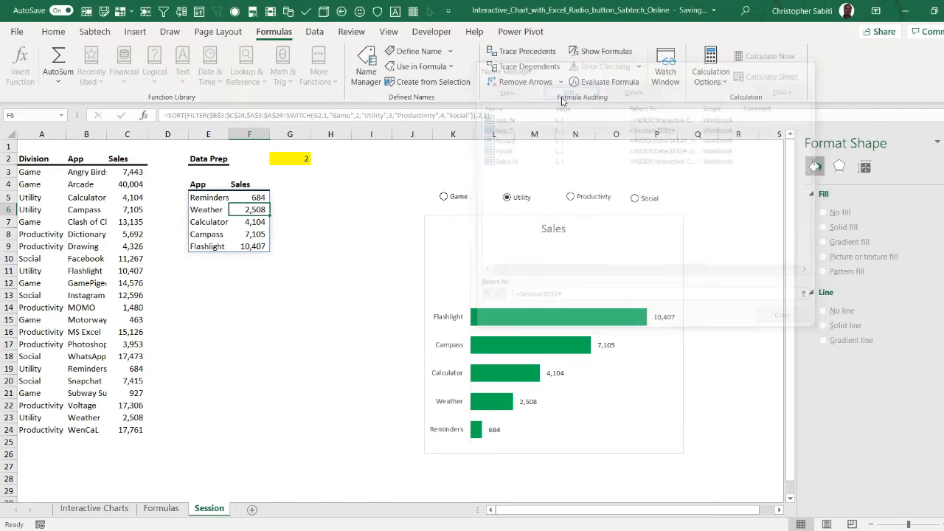
{"action": "left_click", "coordinate": [617, 240]}
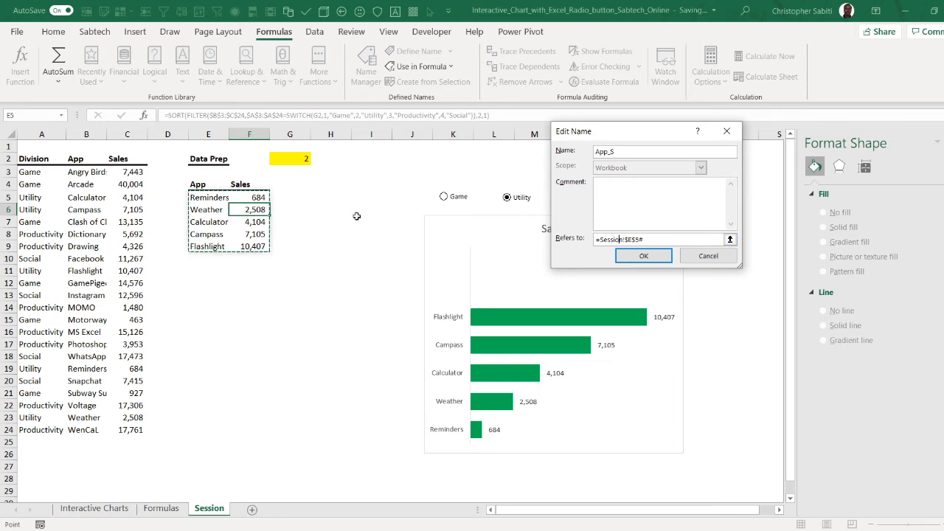
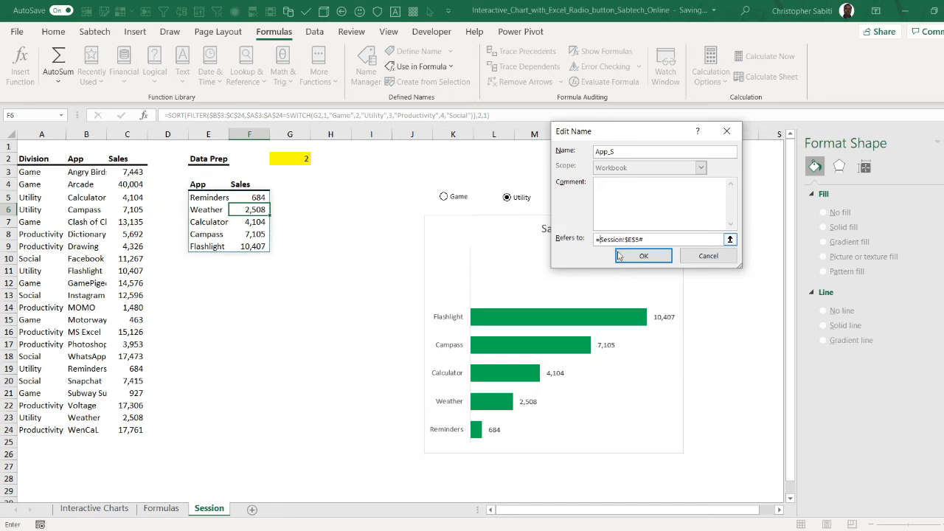
{"action": "left_click", "coordinate": [649, 240]}
{"action": "key", "text": "Home"}
{"action": "key", "text": "Right"}
{"action": "type", "text": "Index("}
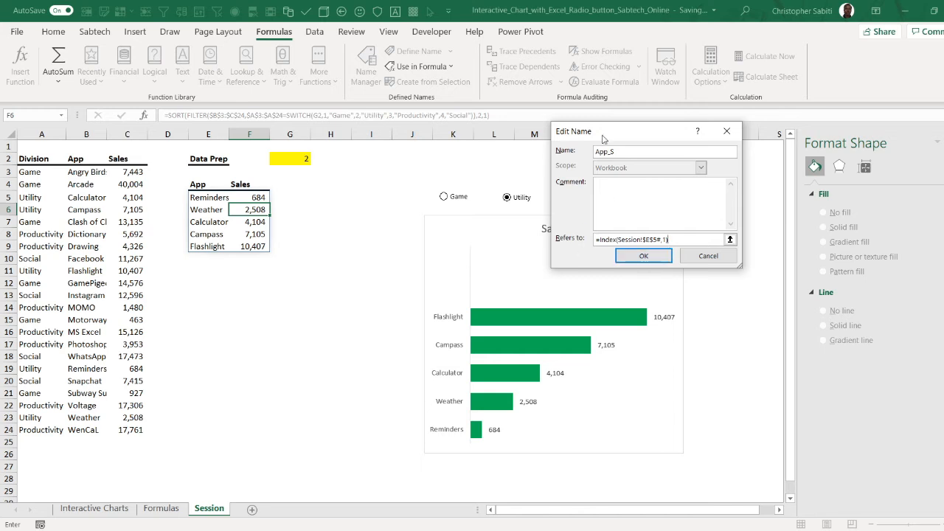
{"action": "left_click_drag", "start_coordinate": [611, 138], "coordinate": [513, 119]}
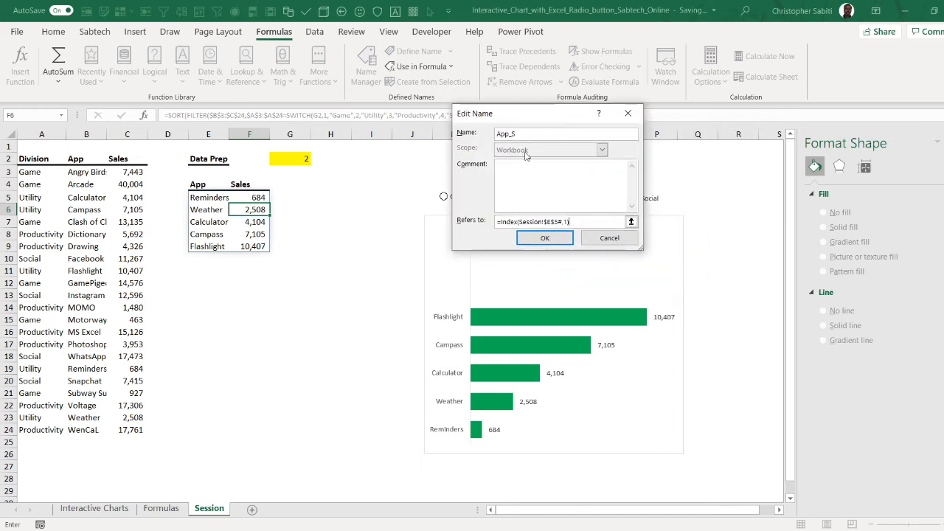
{"action": "left_click", "coordinate": [566, 236]}
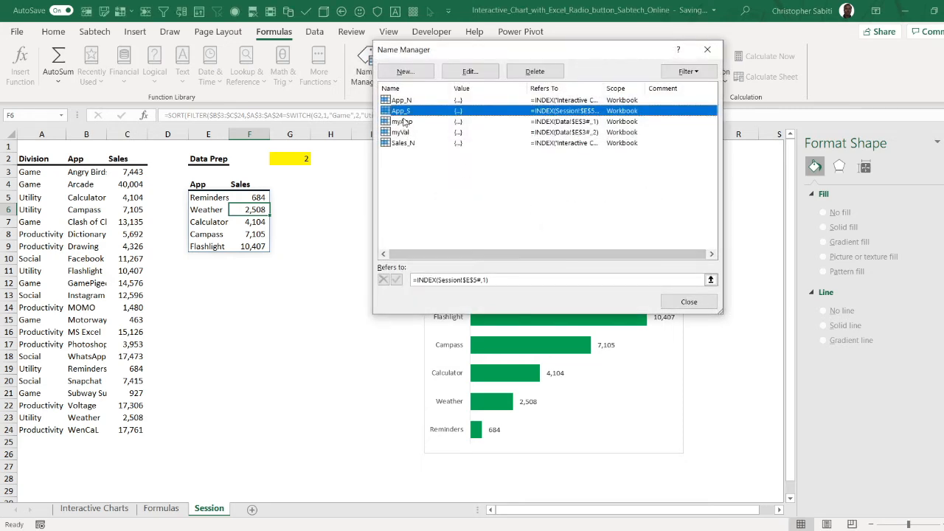
{"action": "left_click", "coordinate": [470, 72]}
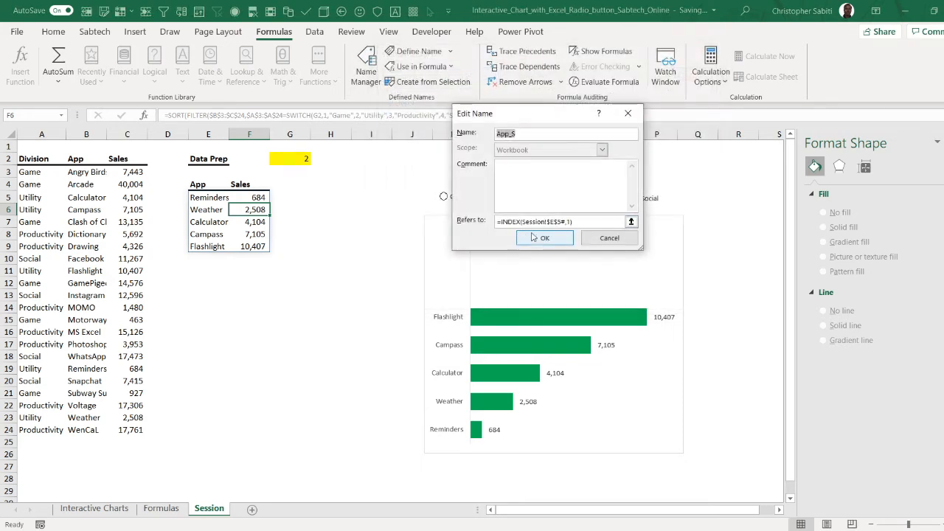
{"action": "left_click", "coordinate": [547, 222]}
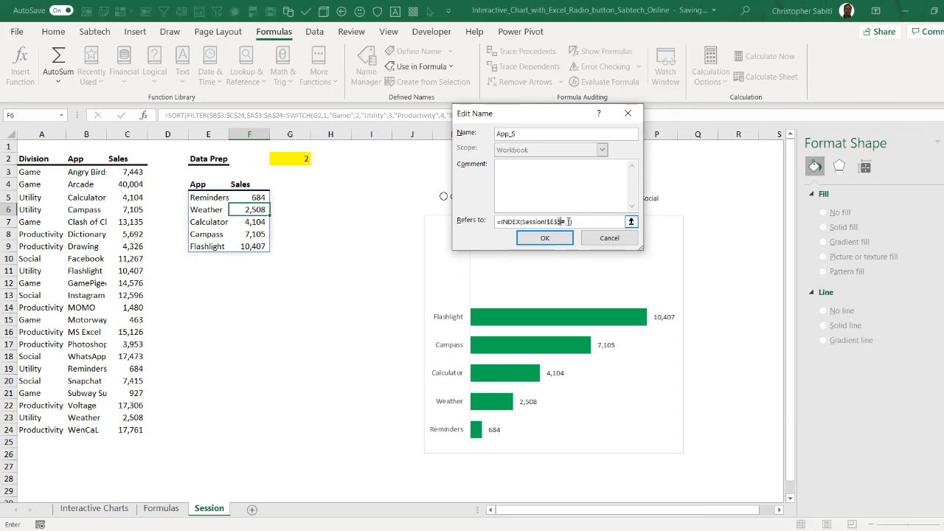
{"action": "left_click", "coordinate": [563, 221]}
{"action": "left_click", "coordinate": [214, 213]}
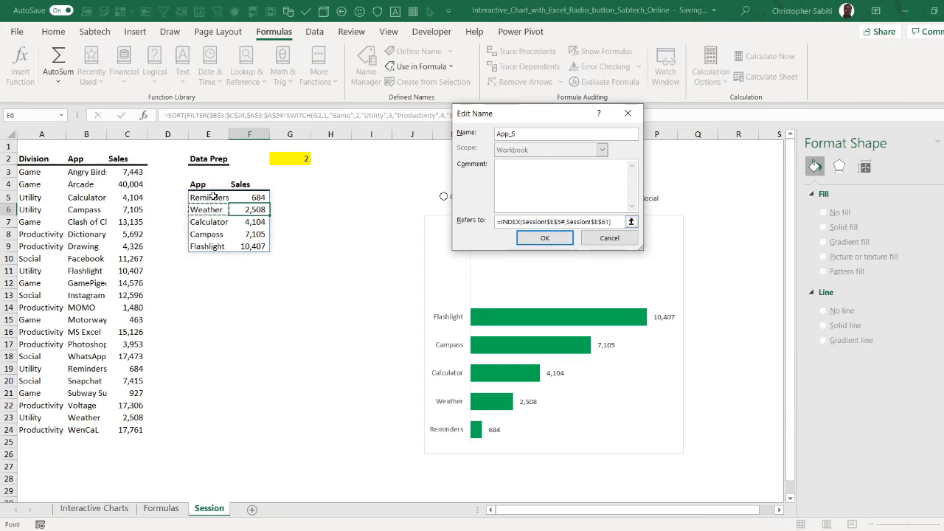
{"action": "left_click_drag", "start_coordinate": [214, 198], "coordinate": [213, 246]}
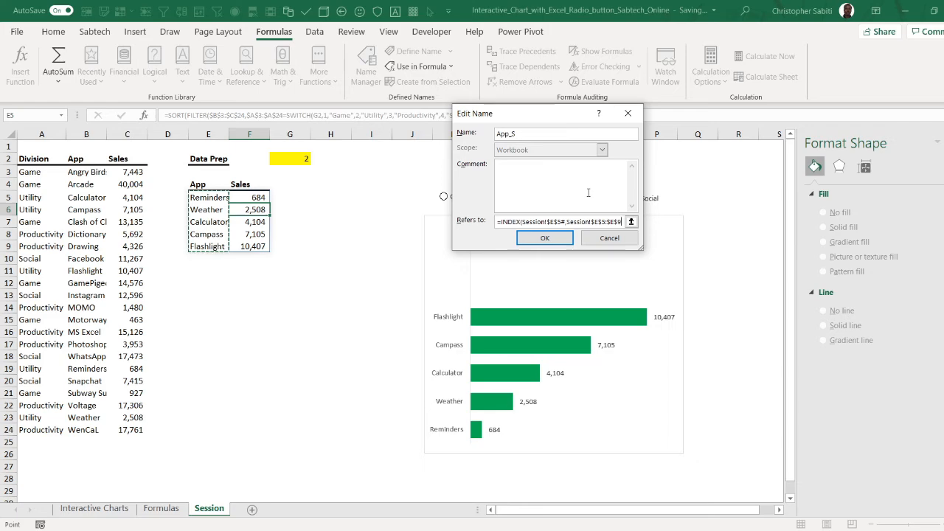
{"action": "key", "text": "Return"}
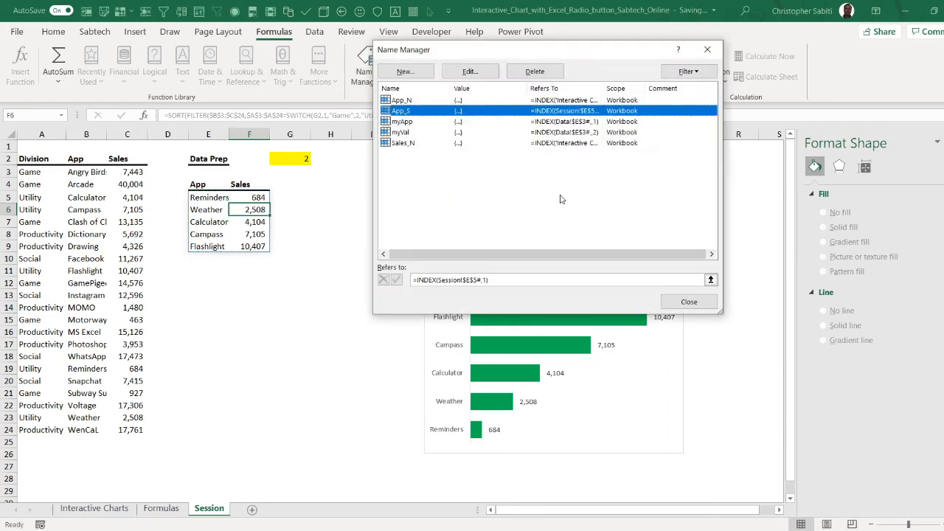
Step: Copy the App_S reference formula and use it to define the workbook name Sales_S as =INDEX(Session!$E$5#,2)
{"action": "double_click", "coordinate": [408, 111]}
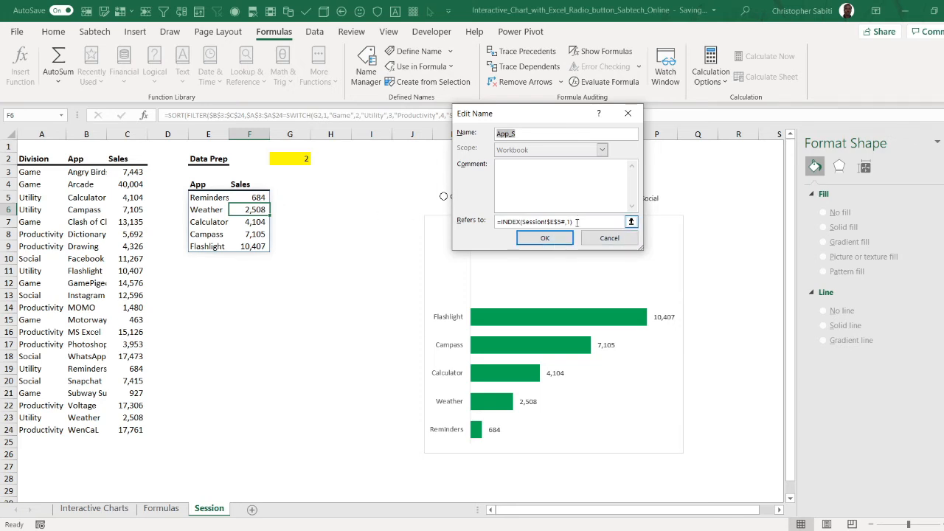
{"action": "left_click_drag", "start_coordinate": [577, 221], "coordinate": [493, 222]}
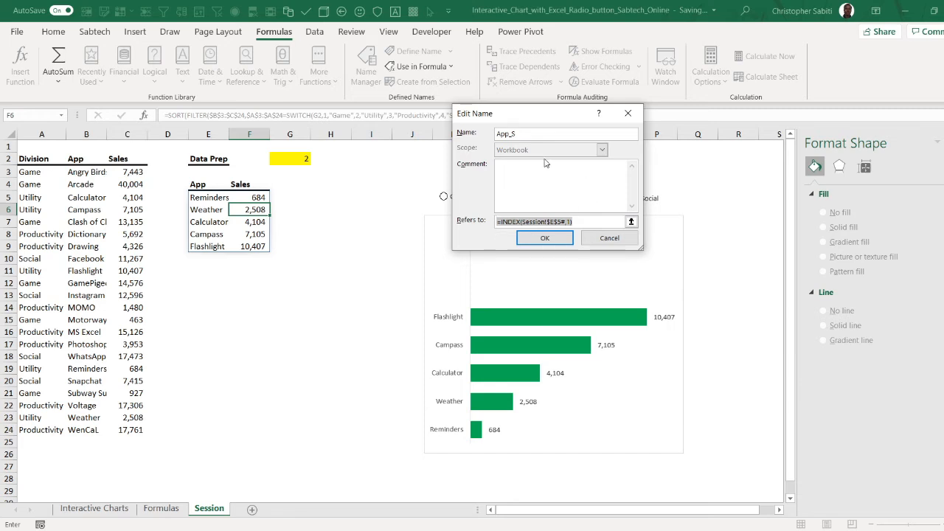
{"action": "left_click", "coordinate": [608, 239]}
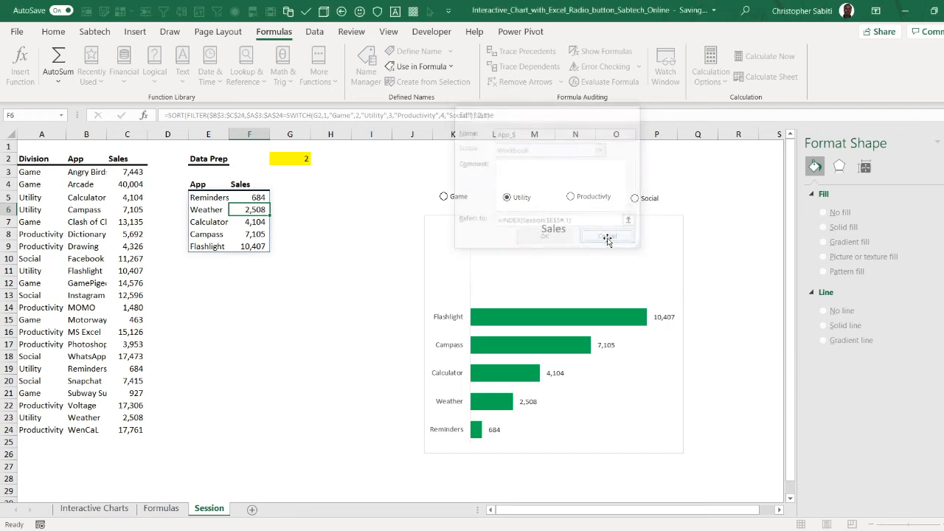
{"action": "left_click", "coordinate": [403, 72]}
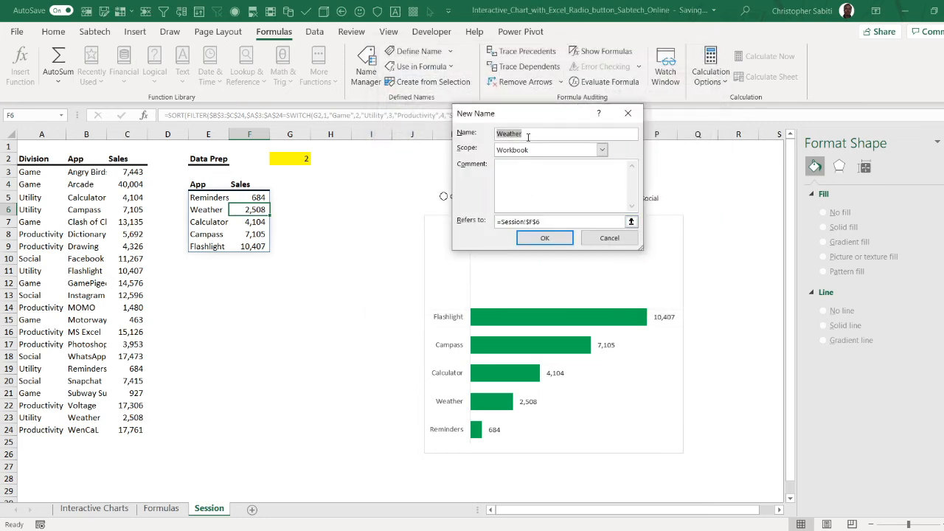
{"action": "type", "text": "Sales_S"}
{"action": "left_click", "coordinate": [545, 220]}
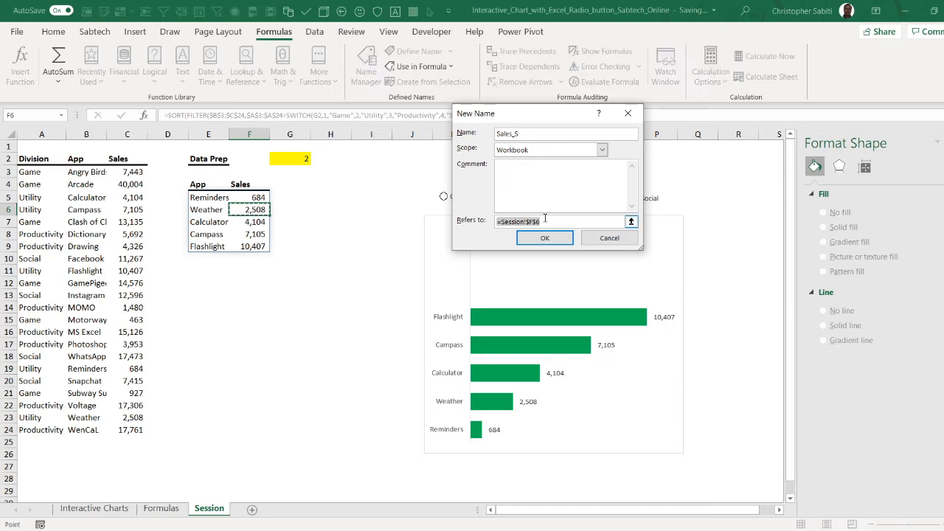
{"action": "key", "text": "ctrl+v"}
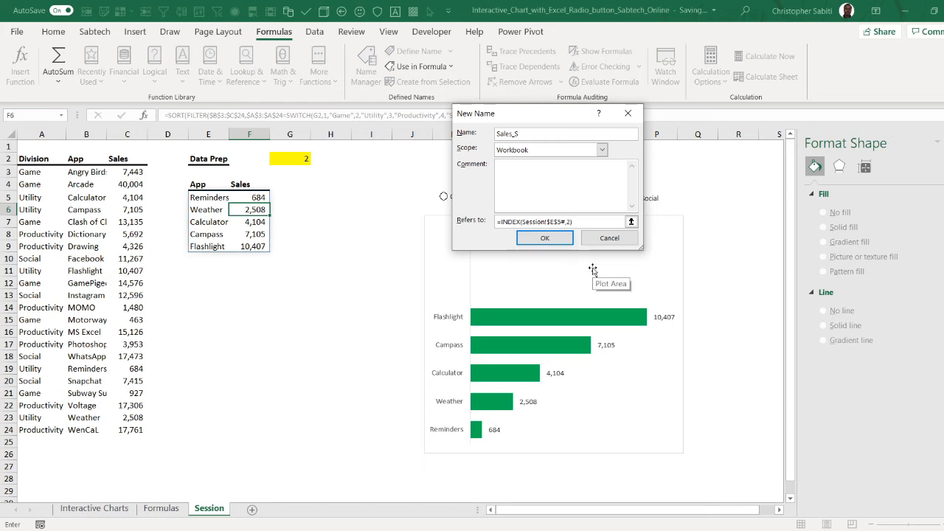
{"action": "left_click", "coordinate": [544, 237]}
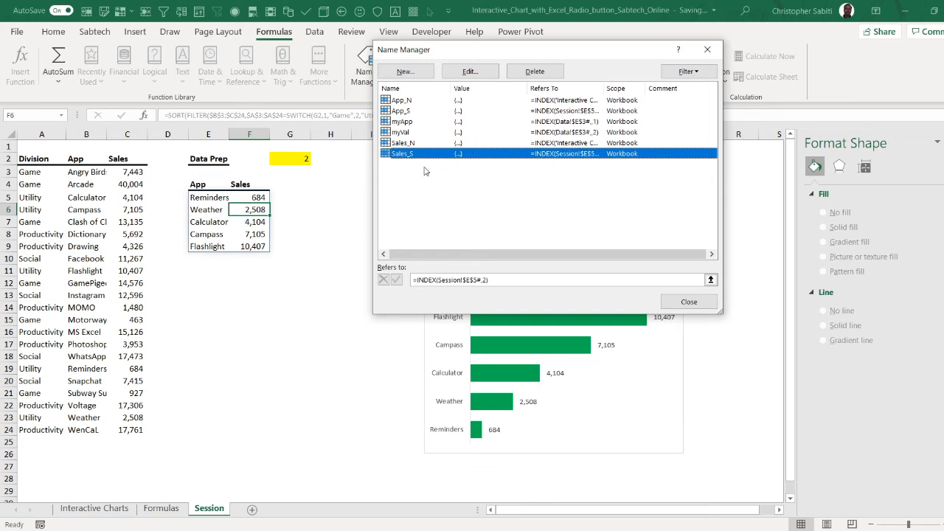
Step: Correct the App_S name with an empty row argument so it refers to =INDEX(Session!$E$5#,,1)
{"action": "left_click", "coordinate": [406, 112]}
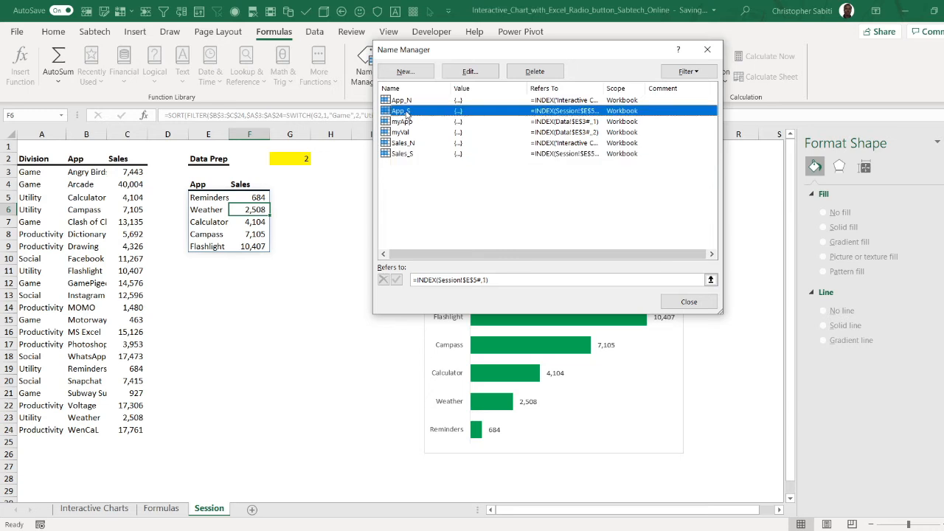
{"action": "double_click", "coordinate": [406, 112]}
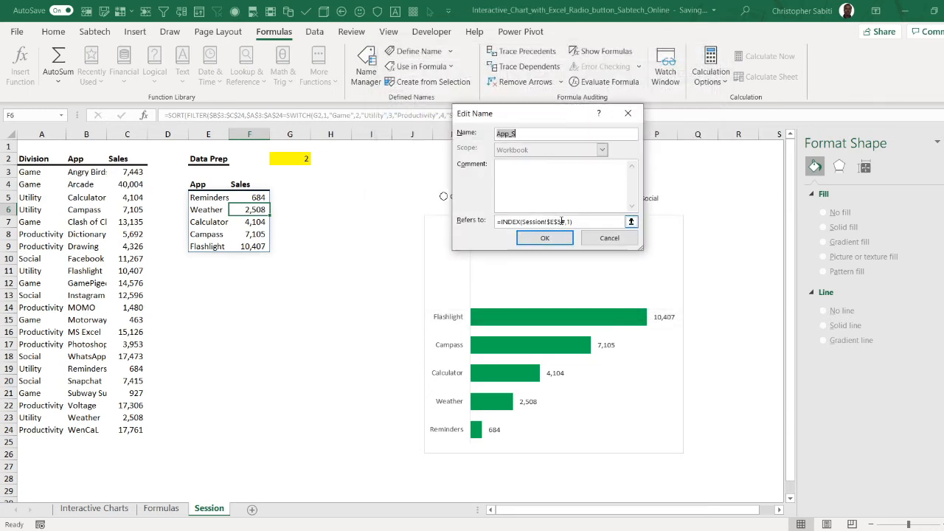
{"action": "left_click", "coordinate": [562, 221]}
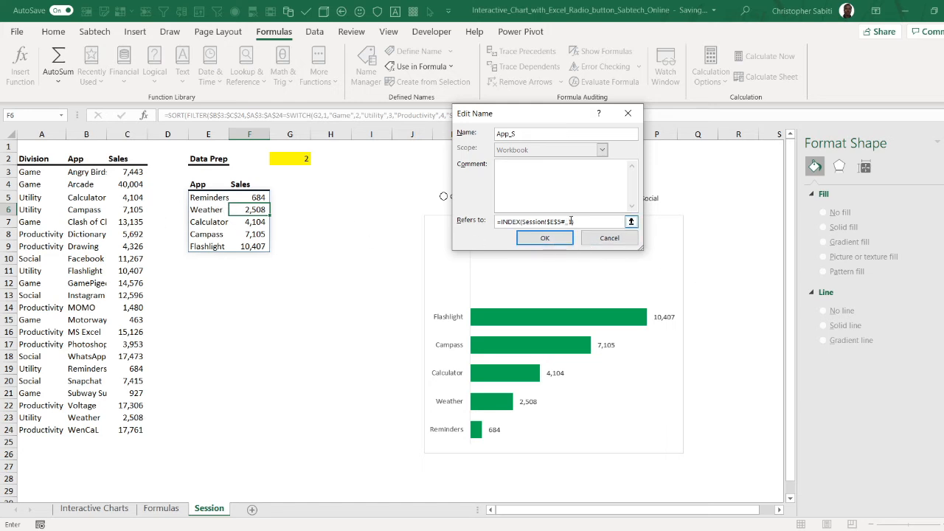
{"action": "left_click", "coordinate": [554, 238]}
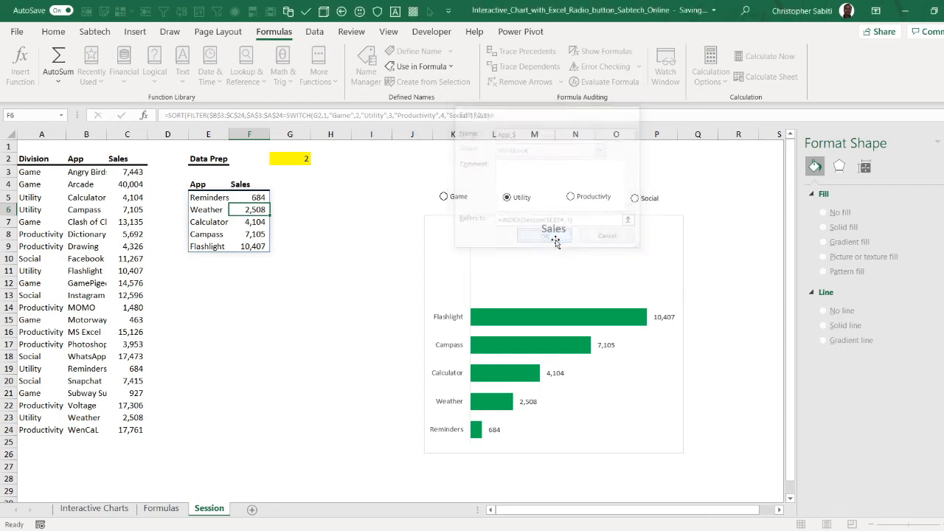
Step: Review the INDEX references behind the defined names Sales_S and App_S without changing them, and close the name list
{"action": "double_click", "coordinate": [408, 155]}
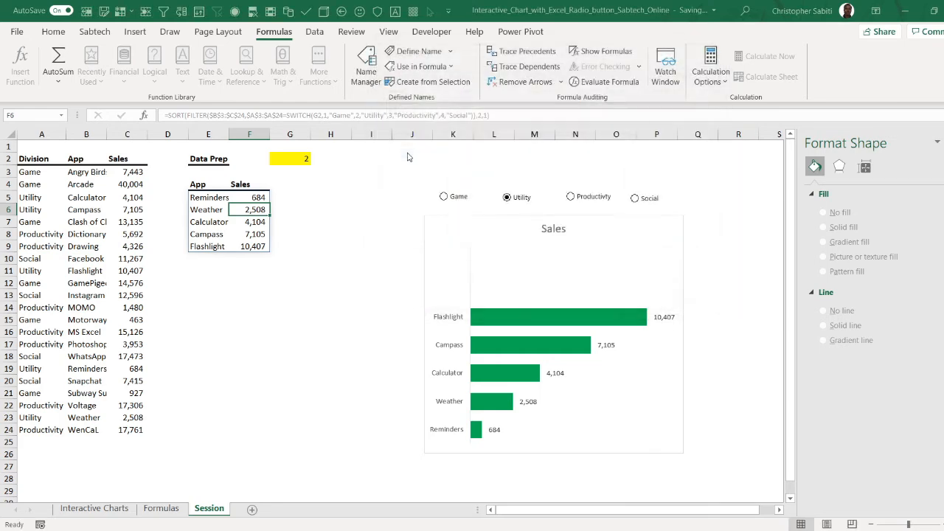
{"action": "left_click", "coordinate": [565, 223]}
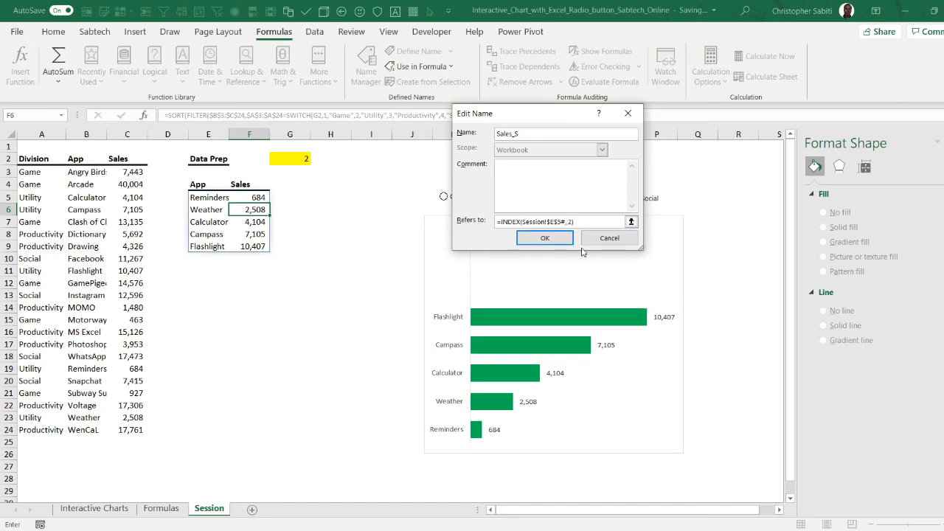
{"action": "left_click", "coordinate": [545, 238]}
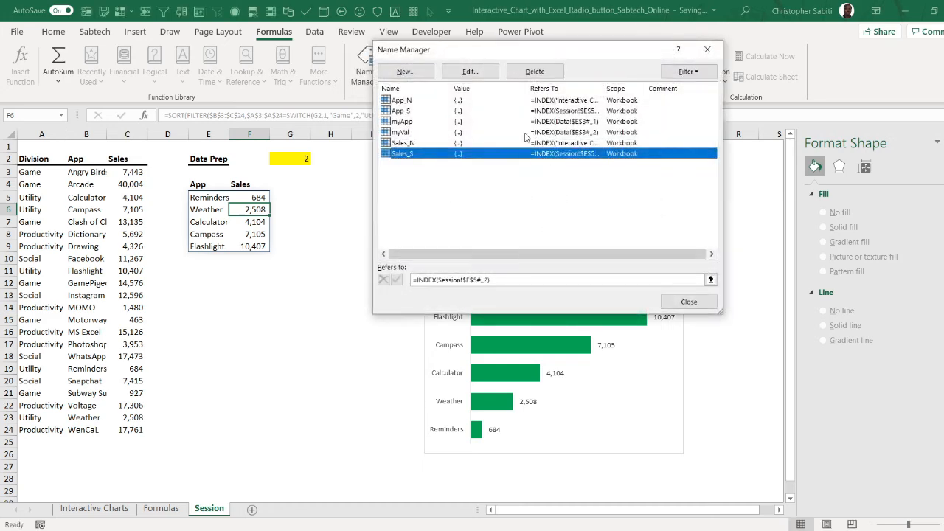
{"action": "left_click", "coordinate": [483, 74]}
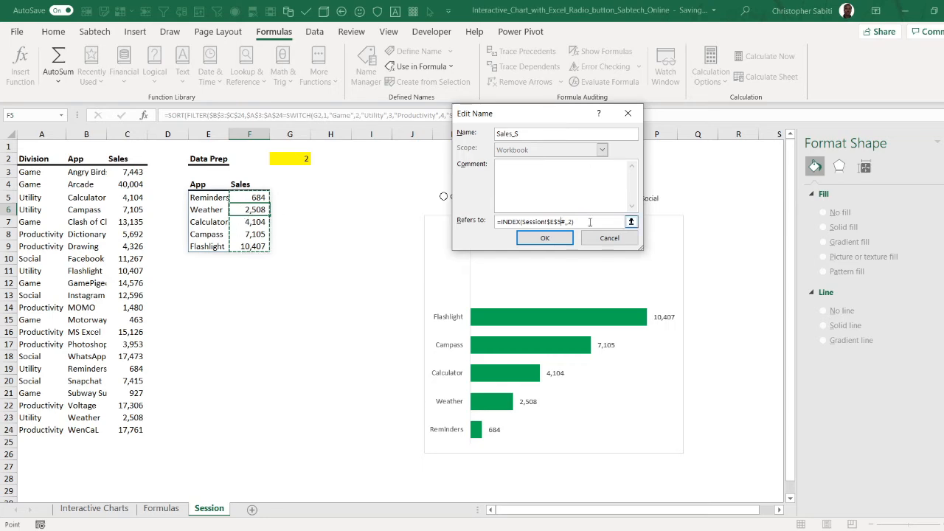
{"action": "left_click", "coordinate": [545, 237]}
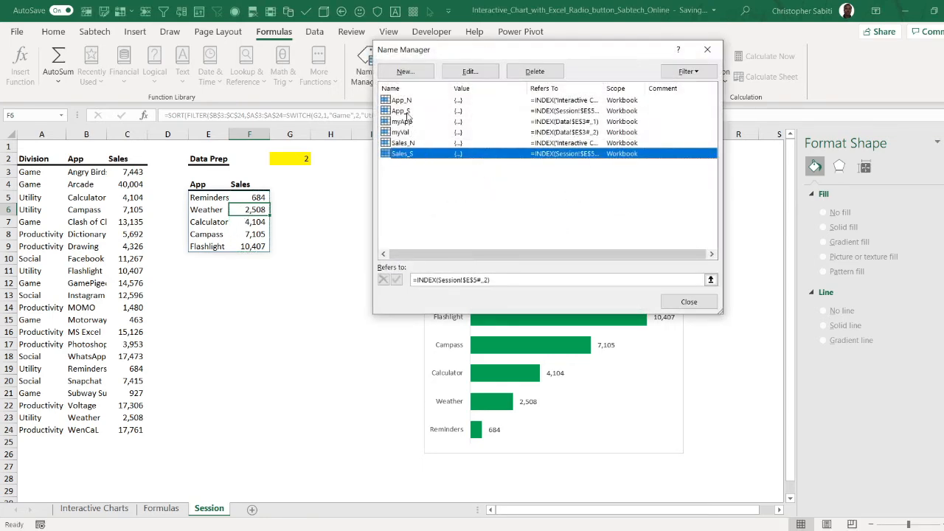
{"action": "double_click", "coordinate": [405, 112]}
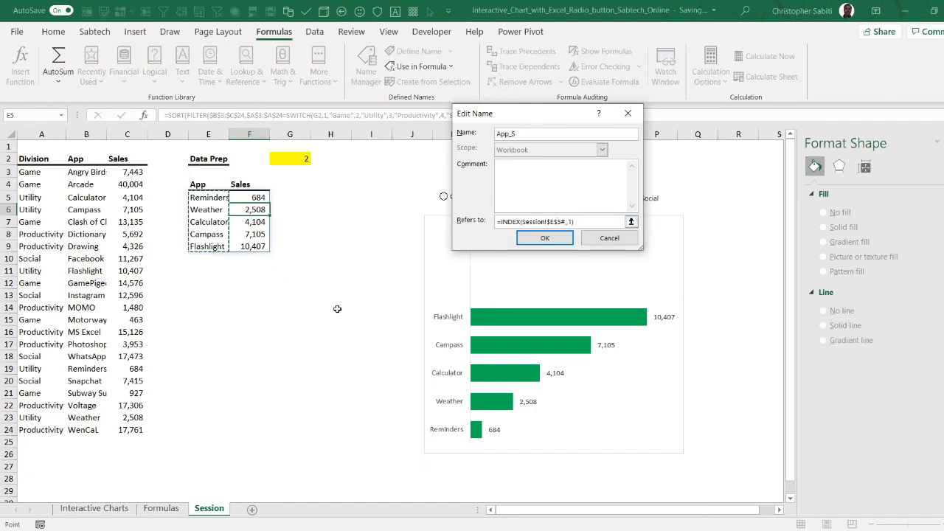
{"action": "left_click", "coordinate": [532, 239]}
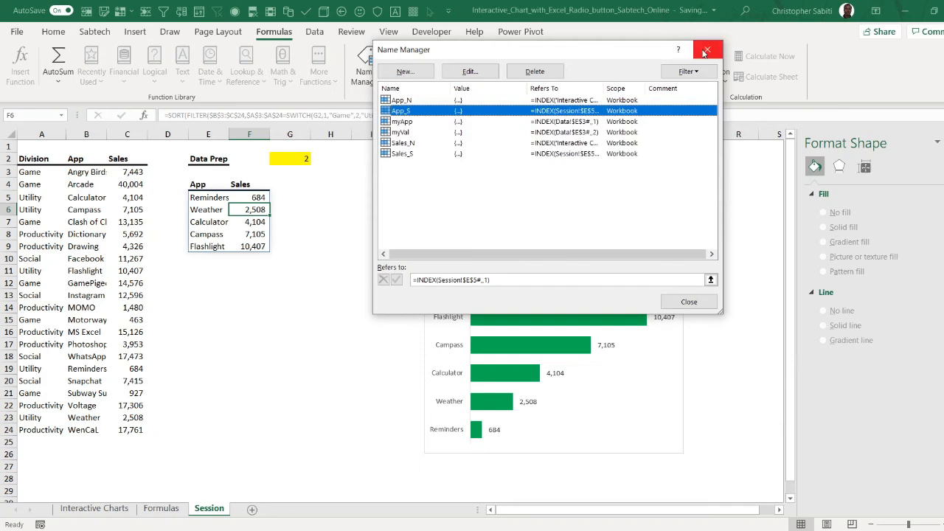
{"action": "left_click", "coordinate": [706, 50]}
Step: Edit the bar chart's Sales series so its values refer to the defined name Sales_S instead of a fixed cell range
{"action": "left_click", "coordinate": [514, 276]}
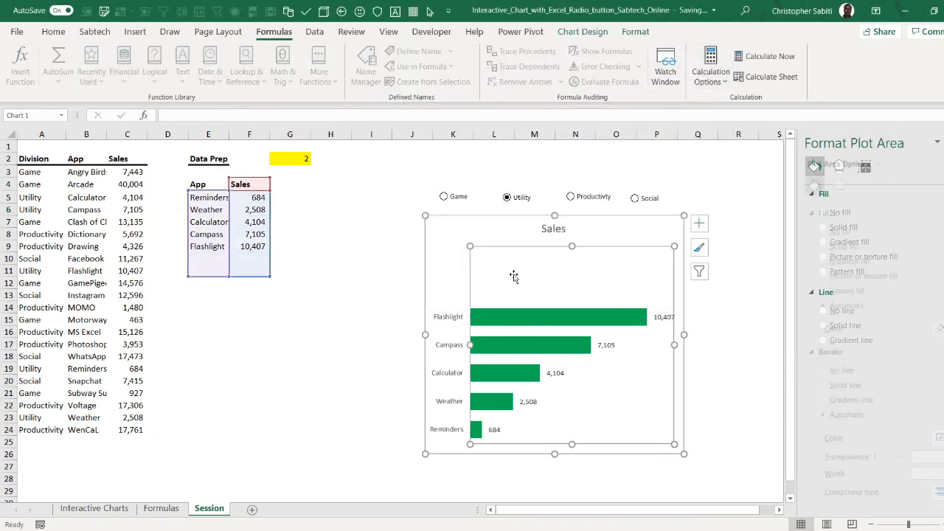
{"action": "left_click", "coordinate": [602, 35]}
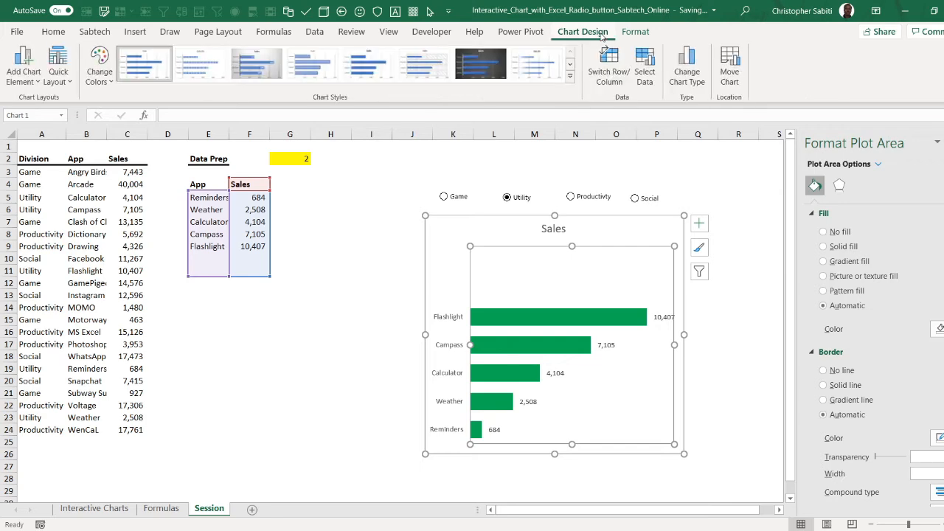
{"action": "left_click", "coordinate": [643, 73]}
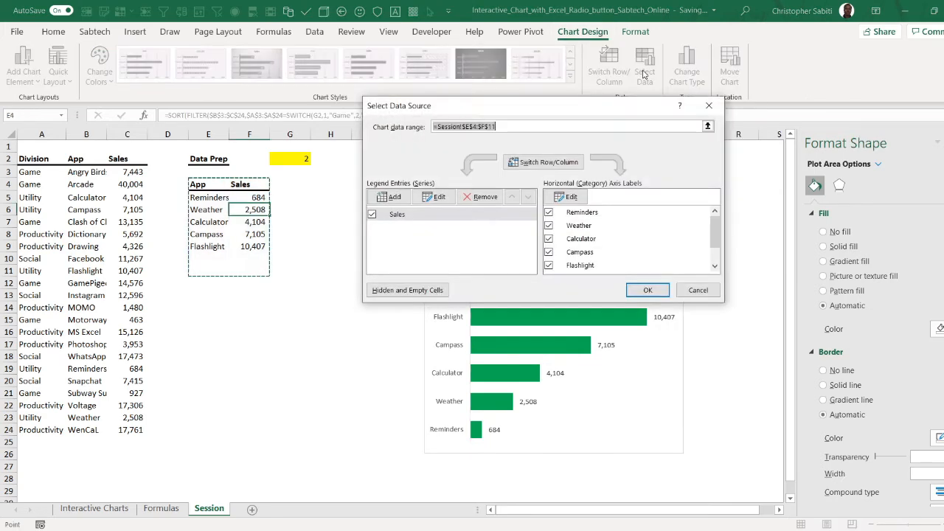
{"action": "left_click_drag", "start_coordinate": [535, 111], "coordinate": [484, 60]}
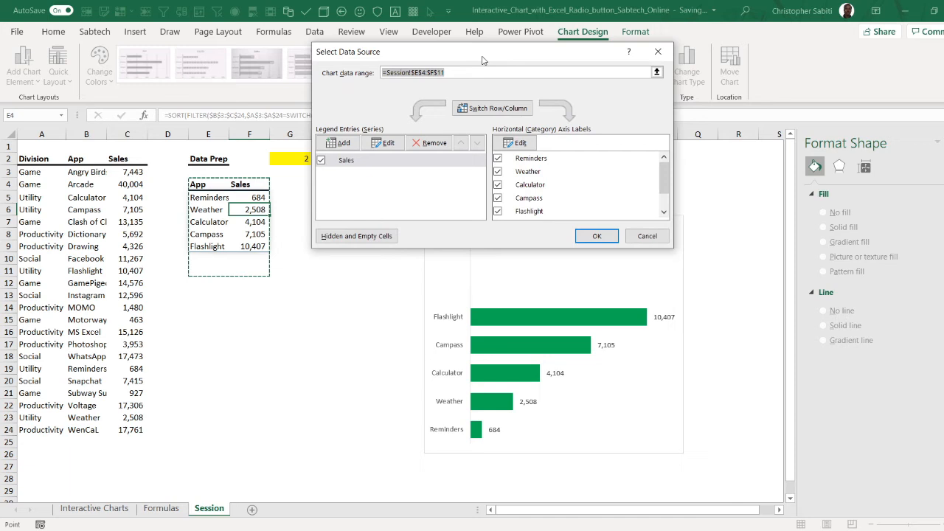
{"action": "left_click", "coordinate": [343, 163]}
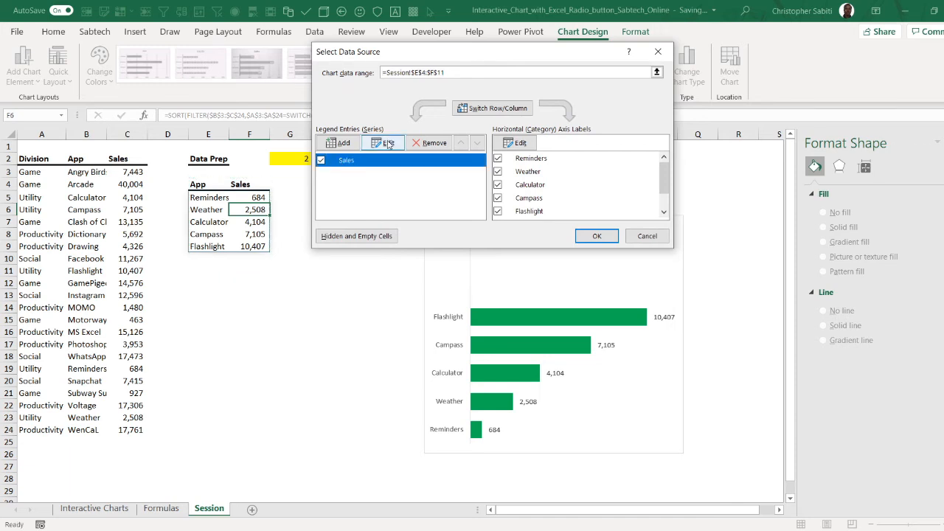
{"action": "left_click", "coordinate": [388, 143]}
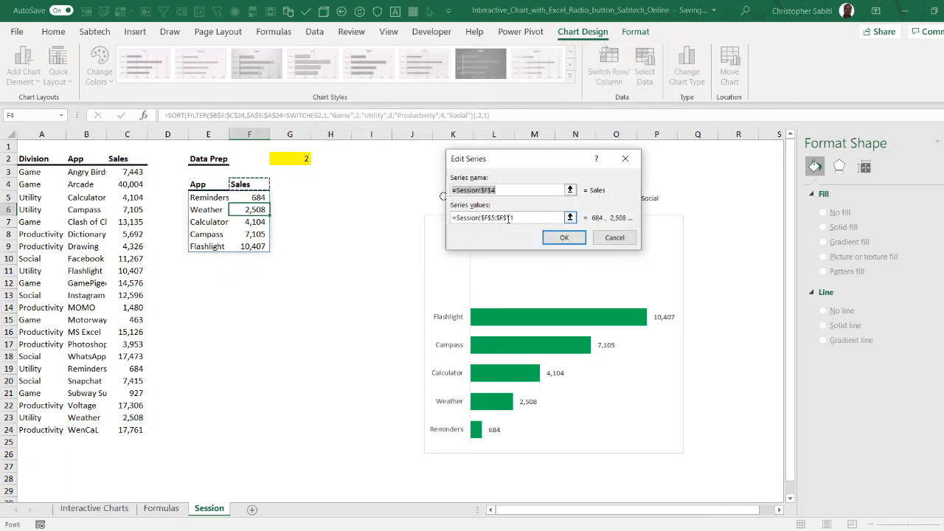
{"action": "left_click", "coordinate": [507, 218]}
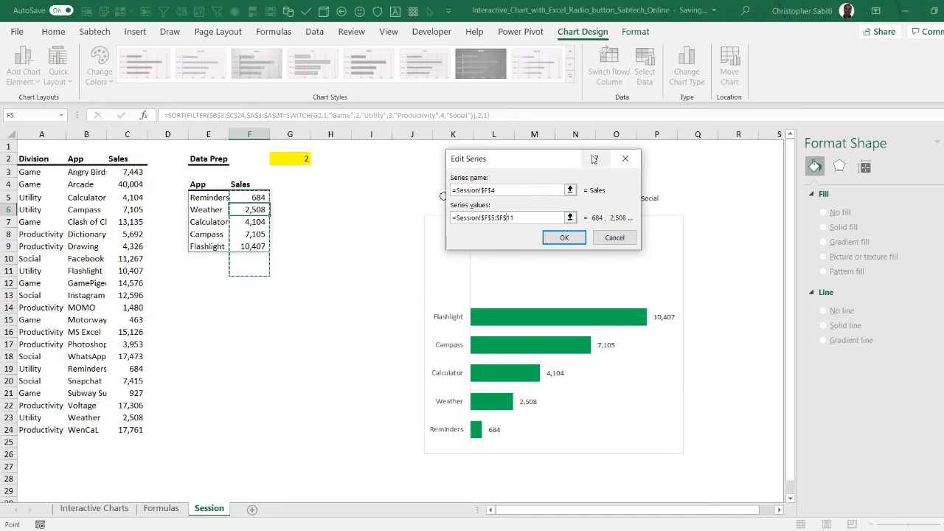
{"action": "left_click_drag", "start_coordinate": [550, 156], "coordinate": [533, 229]}
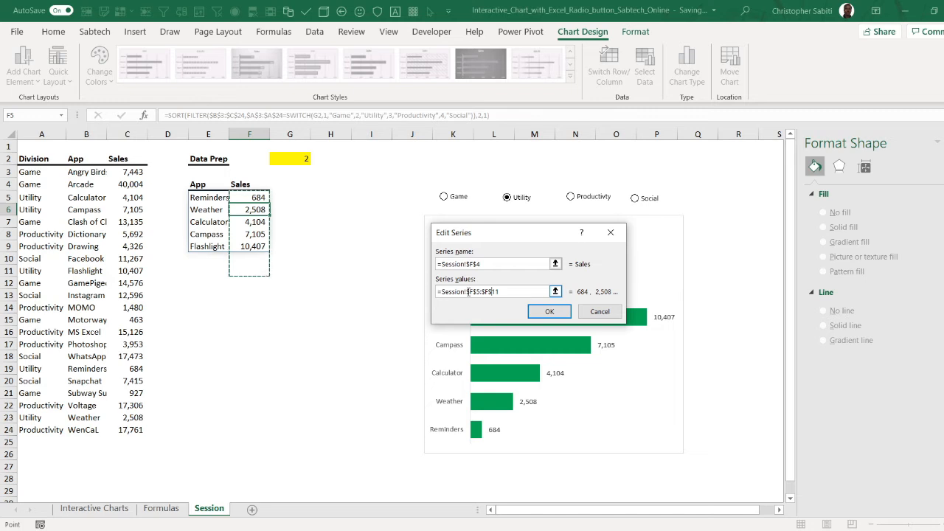
{"action": "left_click_drag", "start_coordinate": [467, 292], "coordinate": [500, 291]}
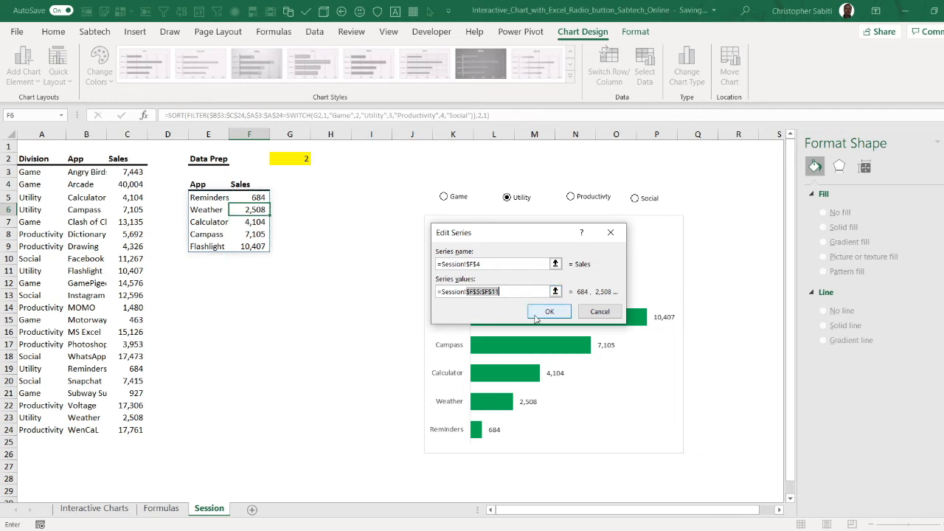
{"action": "key", "text": "BackSpace"}
{"action": "left_click", "coordinate": [550, 311]}
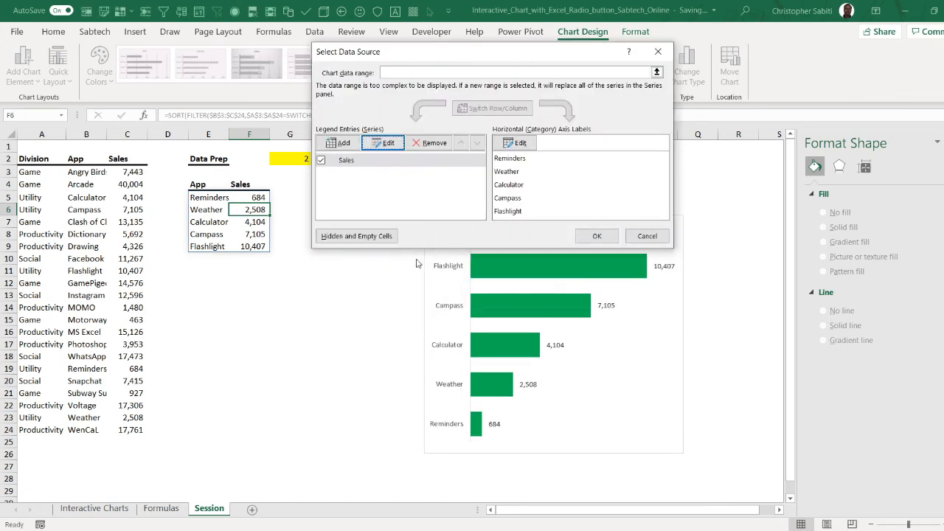
Step: Point the chart's horizontal axis labels to the defined name App_S and apply the data source changes
{"action": "left_click", "coordinate": [520, 144]}
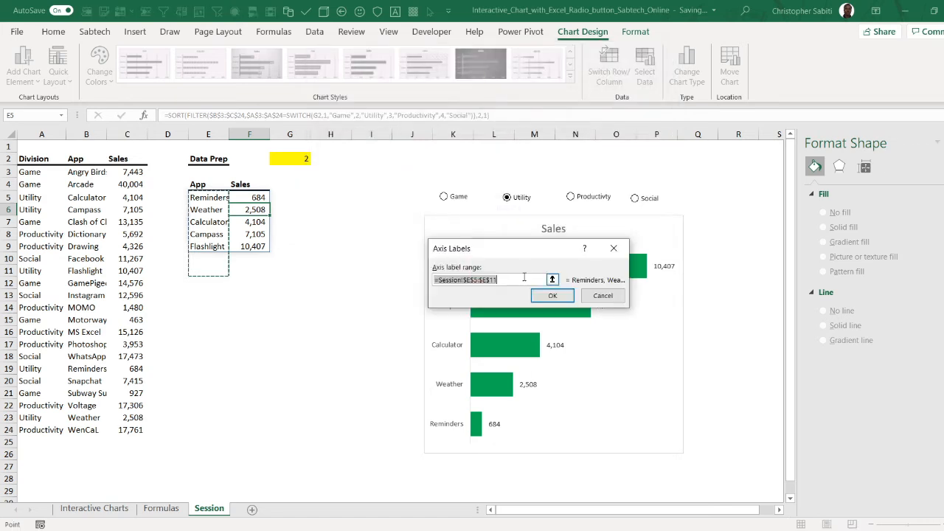
{"action": "left_click", "coordinate": [487, 280]}
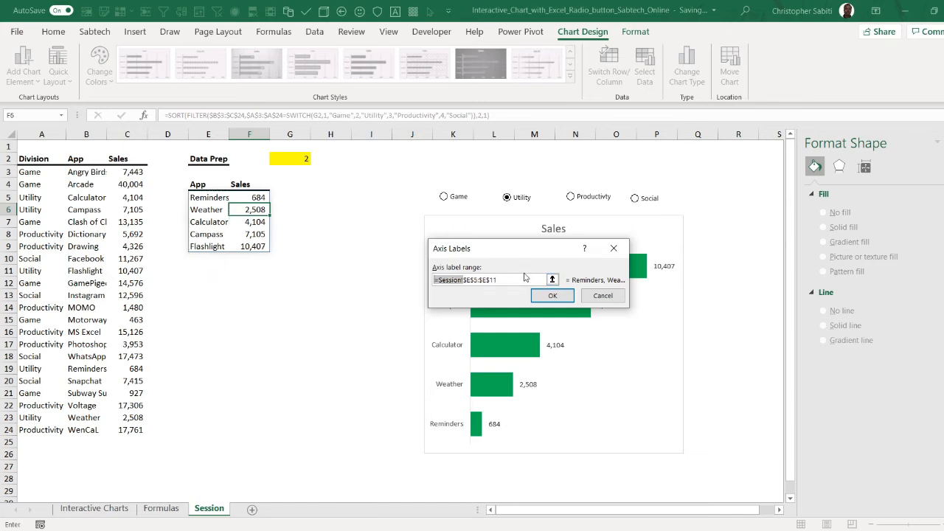
{"action": "left_click_drag", "start_coordinate": [499, 280], "coordinate": [468, 278]}
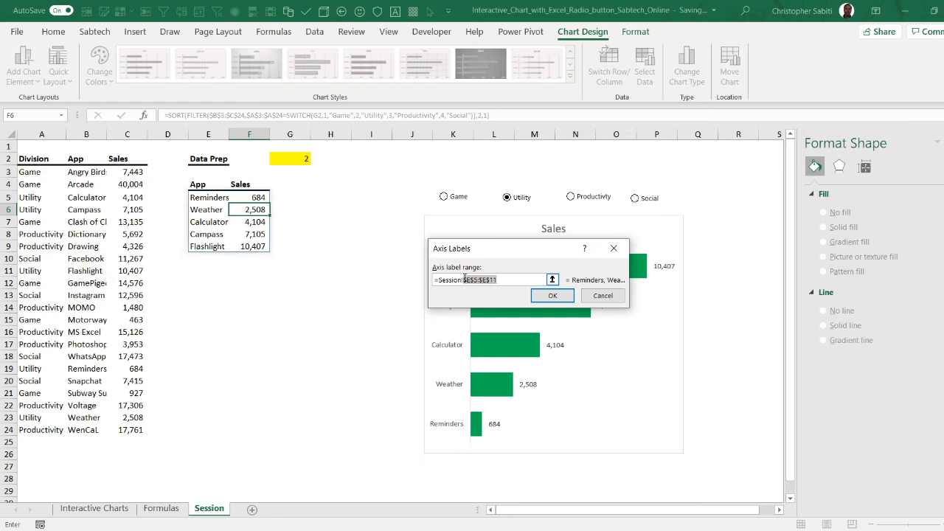
{"action": "key", "text": "BackSpace"}
{"action": "left_click", "coordinate": [552, 296]}
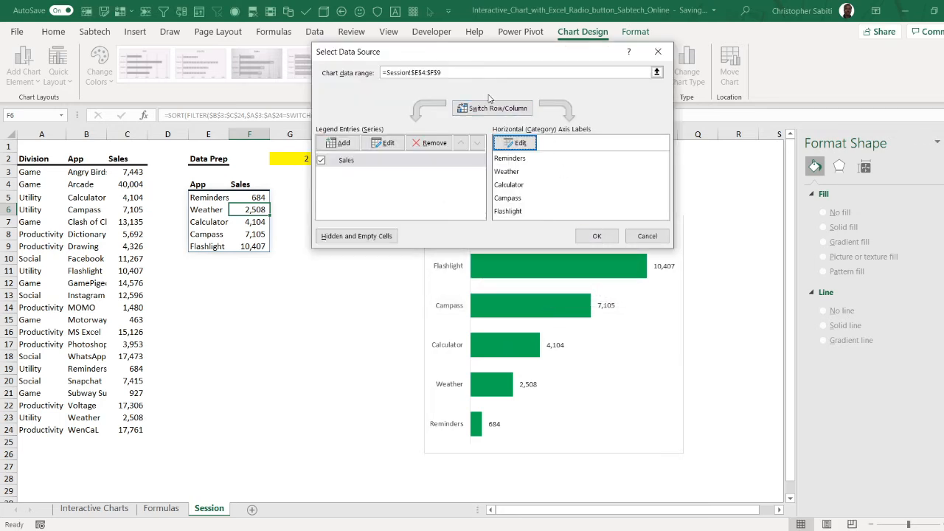
{"action": "left_click", "coordinate": [598, 236]}
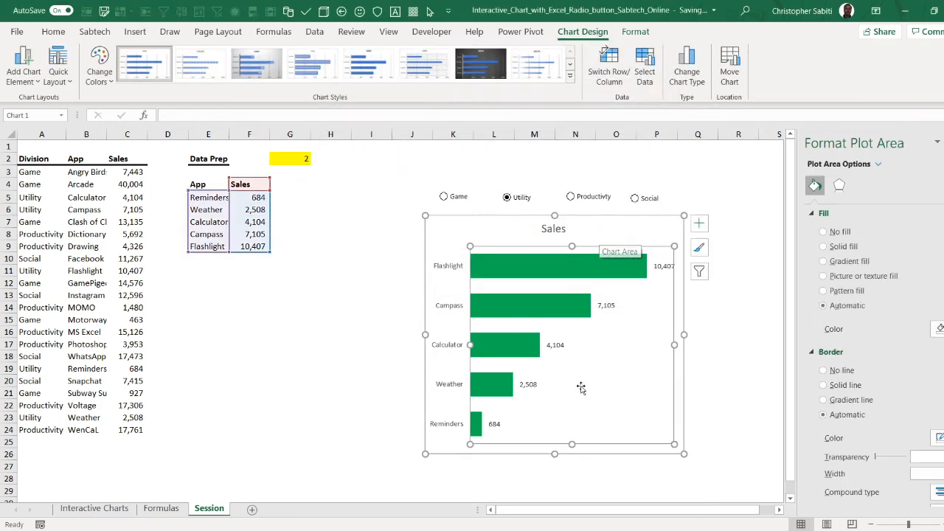
Step: Test the chart by selecting the Game, Utility, Productivity and Social options in turn, and deselect the chart
{"action": "left_click", "coordinate": [447, 198]}
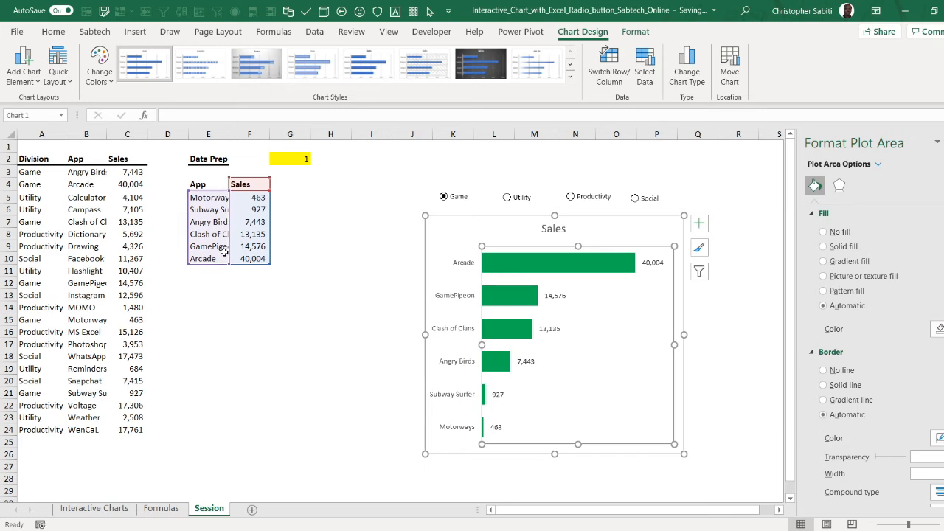
{"action": "left_click", "coordinate": [512, 198]}
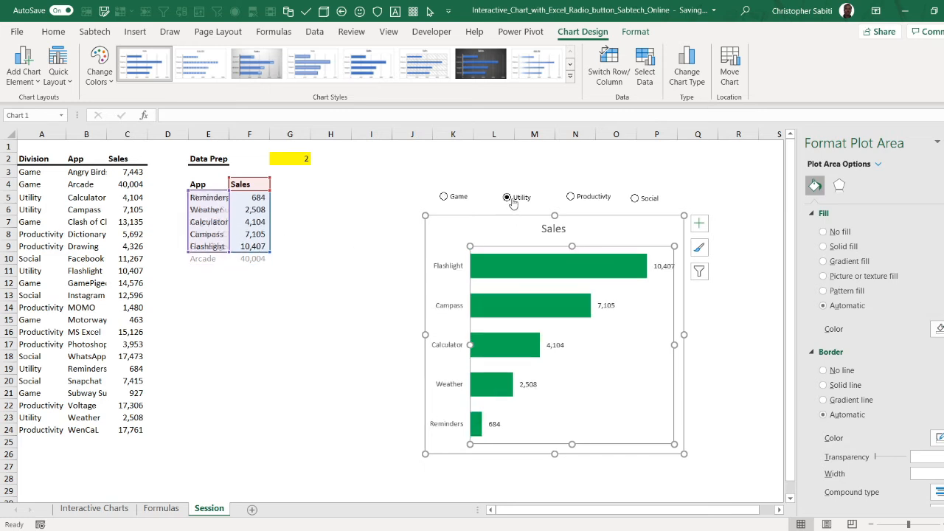
{"action": "left_click", "coordinate": [588, 201]}
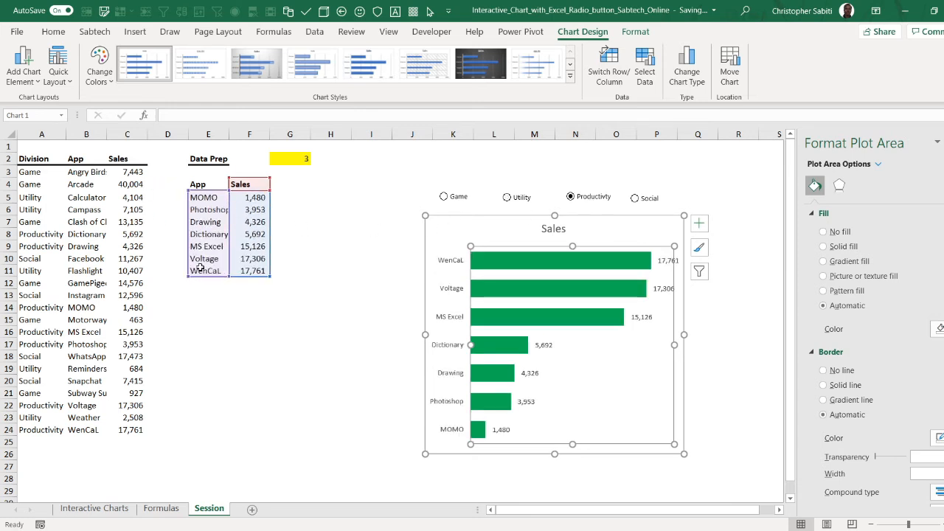
{"action": "left_click", "coordinate": [638, 207]}
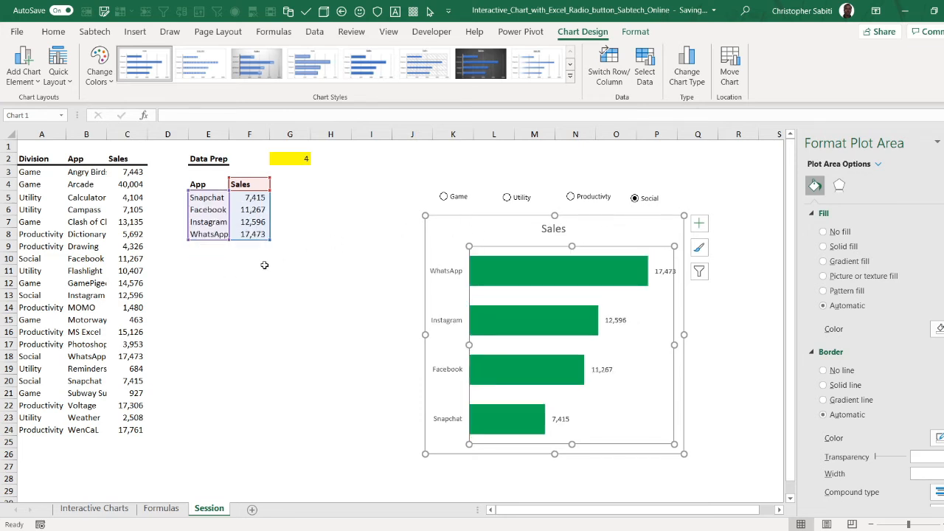
{"action": "left_click", "coordinate": [279, 309]}
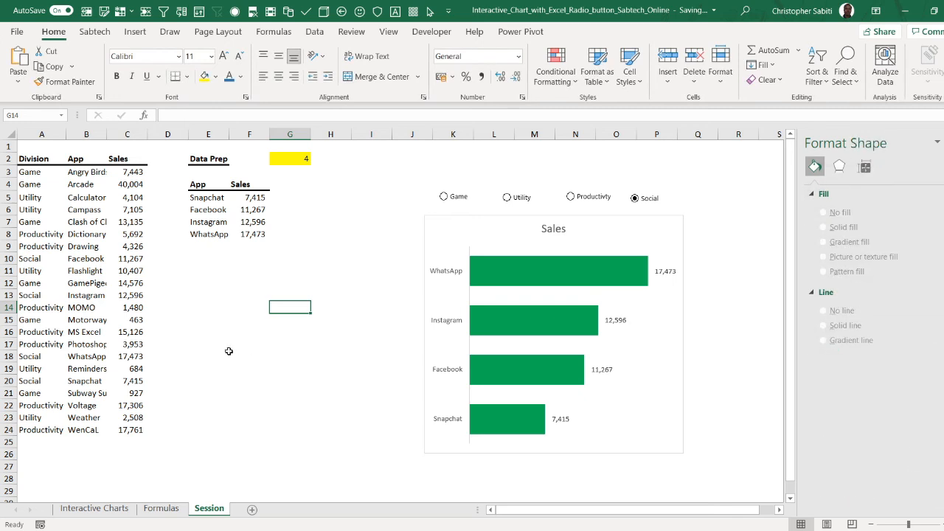
{"action": "left_click", "coordinate": [222, 357]}
{"action": "type", "text": "l"}
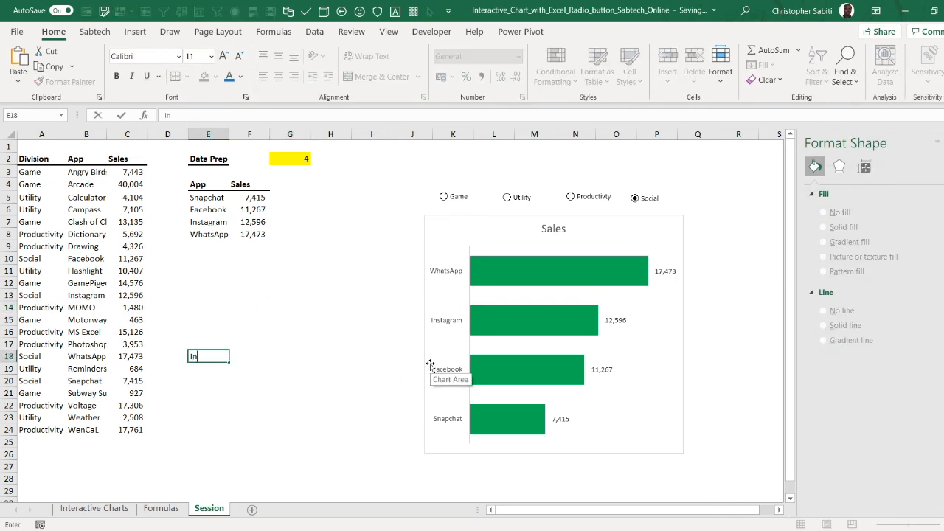
{"action": "key", "text": "BackSpace"}
{"action": "key", "text": "BackSpace"}
{"action": "key", "text": "BackSpace"}
{"action": "key", "text": "BackSpace"}
{"action": "key", "text": "BackSpace"}
Step: Enter the formula =INDEX(E5#,,1) in cell E18 to return the first column of the spilled App and Sales data
{"action": "type", "text": "="}
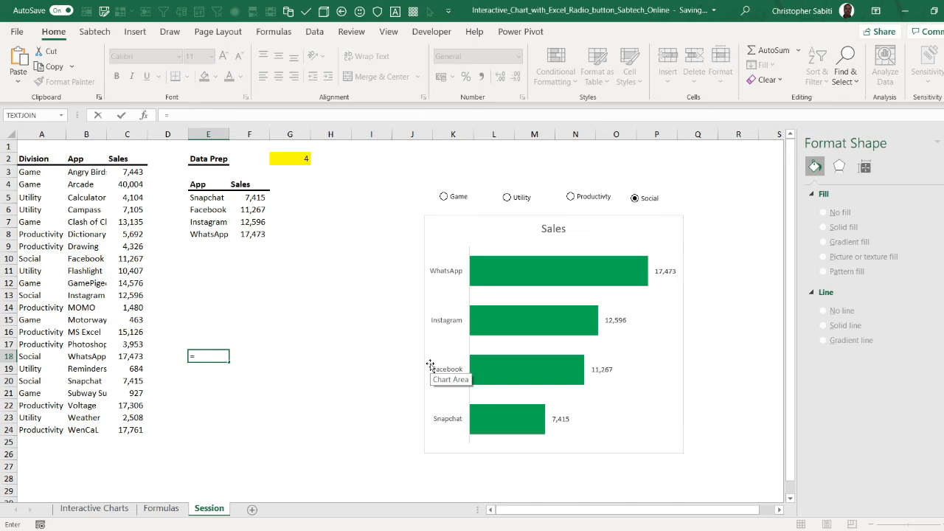
{"action": "type", "text": "inde"}
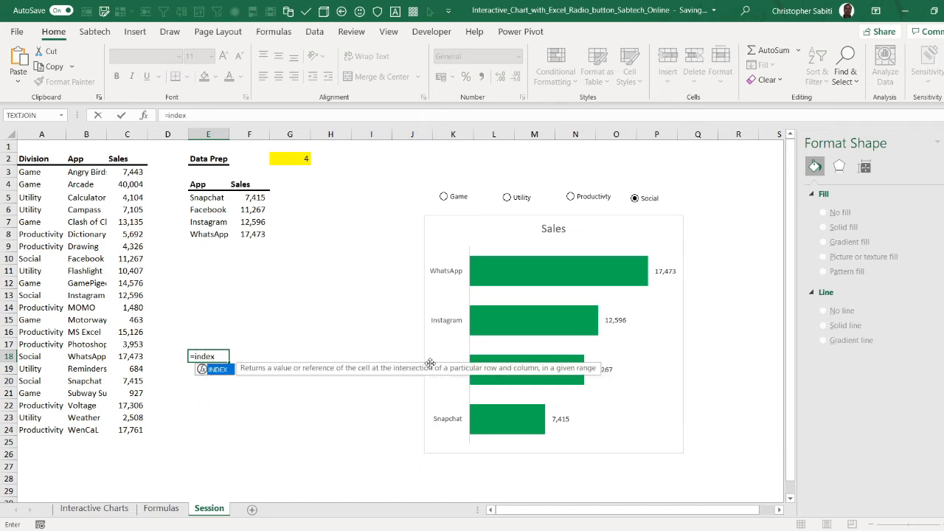
{"action": "type", "text": "x"}
{"action": "key", "text": "Tab"}
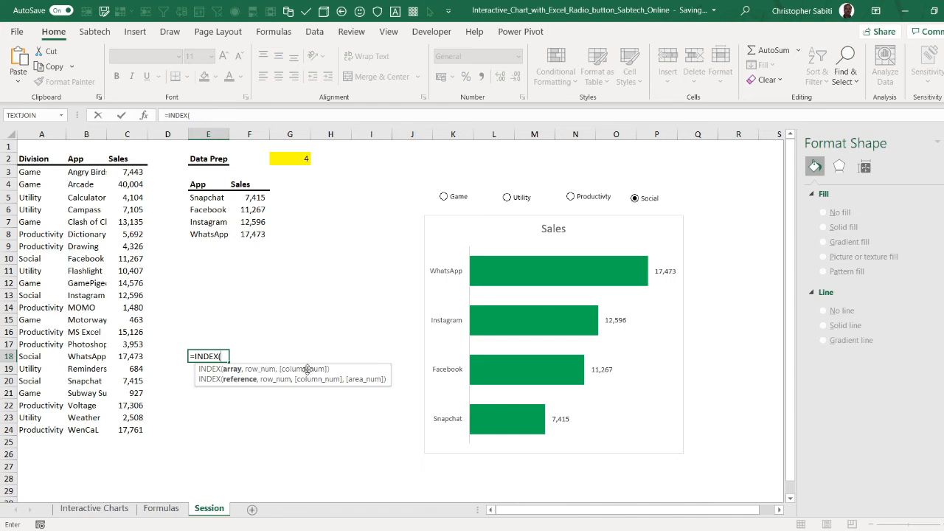
{"action": "left_click", "coordinate": [206, 199]}
{"action": "left_click_drag", "start_coordinate": [206, 200], "coordinate": [206, 234]}
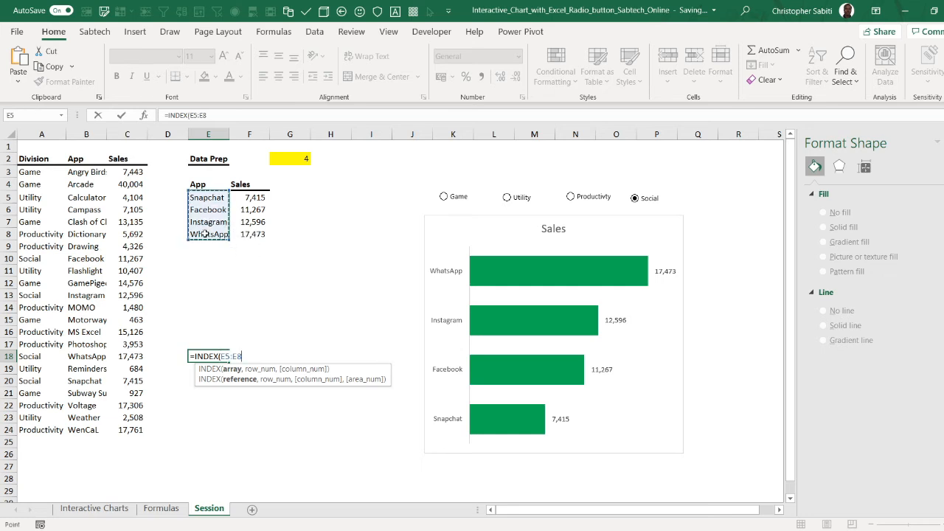
{"action": "type", "text": ",,1"}
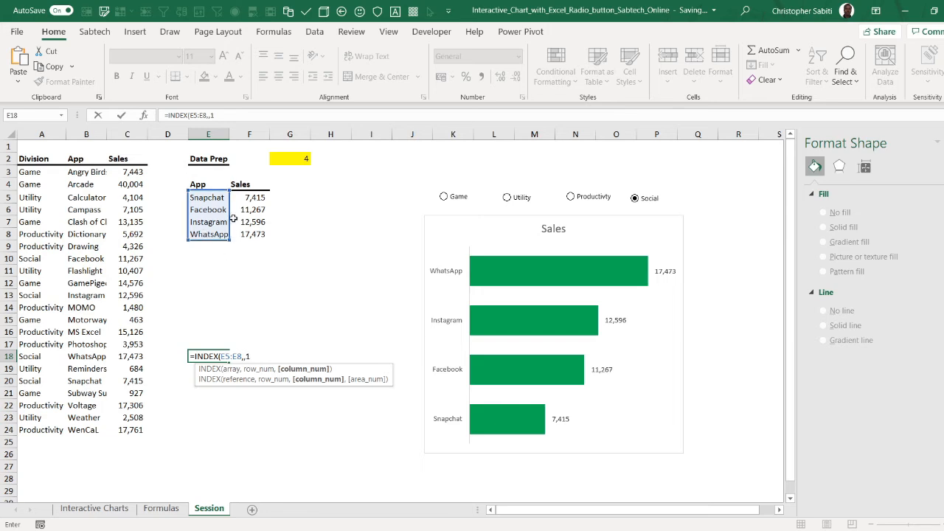
{"action": "left_click_drag", "start_coordinate": [229, 241], "coordinate": [263, 236]}
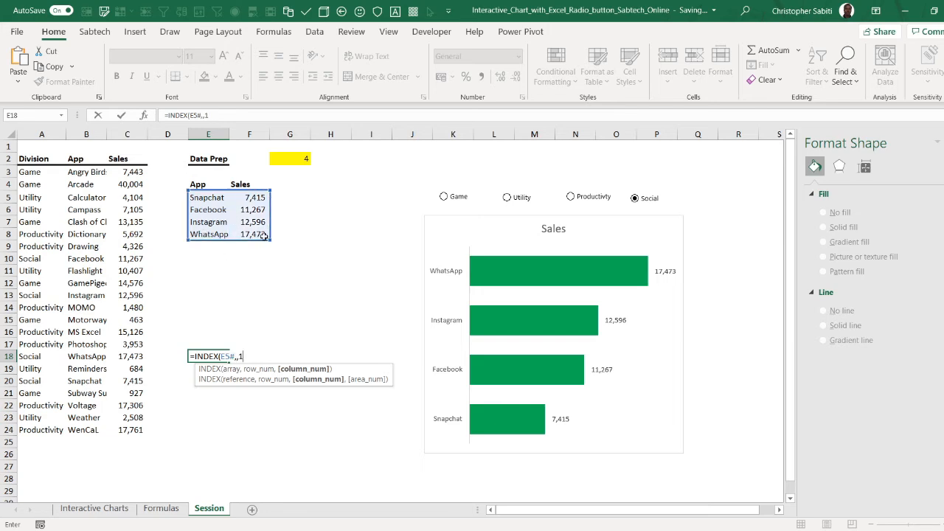
{"action": "key", "text": "Return"}
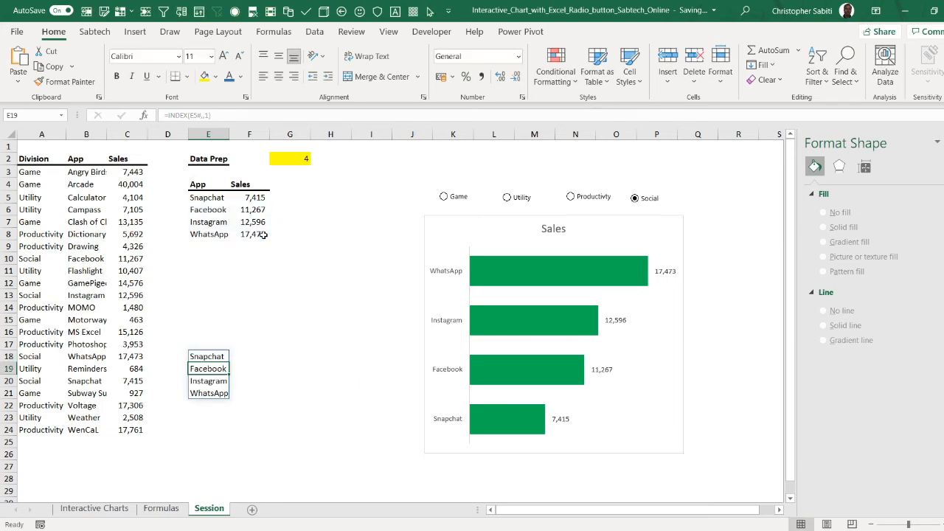
Step: Change the INDEX formula in cell E18 to =INDEX(E5#,,2) so it returns the second column of the spilled data
{"action": "left_click", "coordinate": [210, 356]}
{"action": "left_click", "coordinate": [210, 114]}
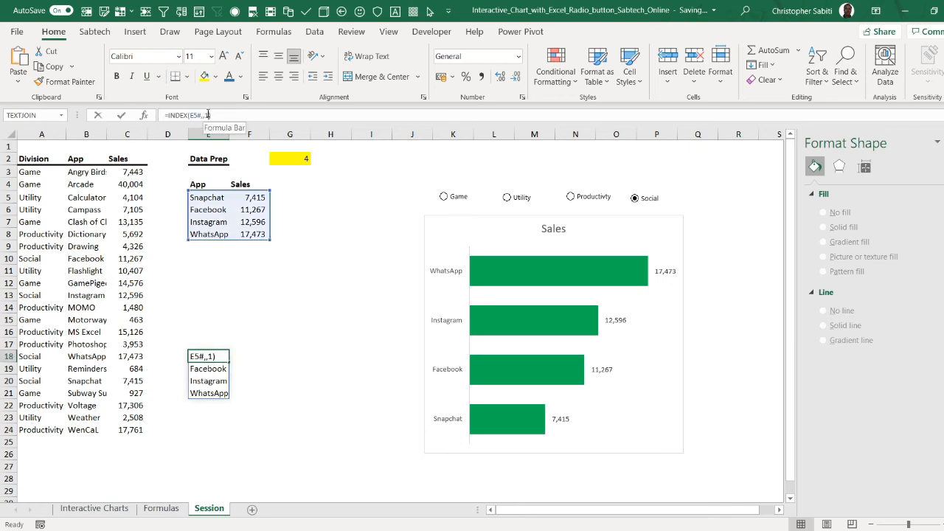
{"action": "key", "text": "BackSpace"}
{"action": "type", "text": "2"}
{"action": "key", "text": "Return"}
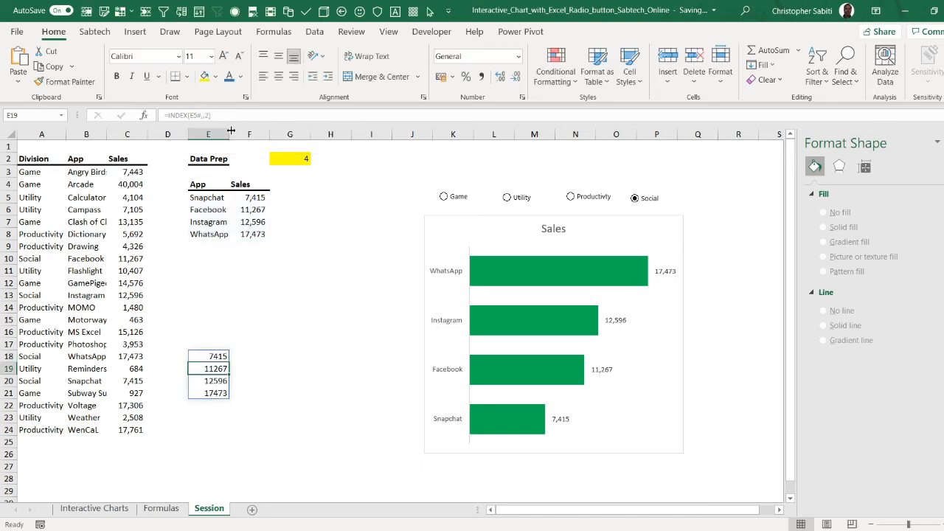
Step: Delete the INDEX demonstration formula and its spilled results from E18:E21
{"action": "left_click_drag", "start_coordinate": [210, 357], "coordinate": [211, 393]}
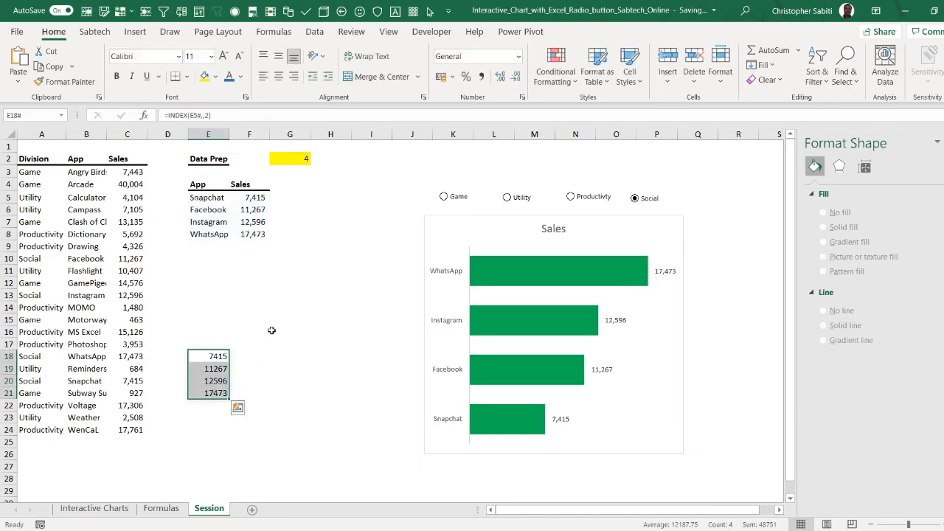
{"action": "key", "text": "Delete"}
{"action": "left_click", "coordinate": [292, 382]}
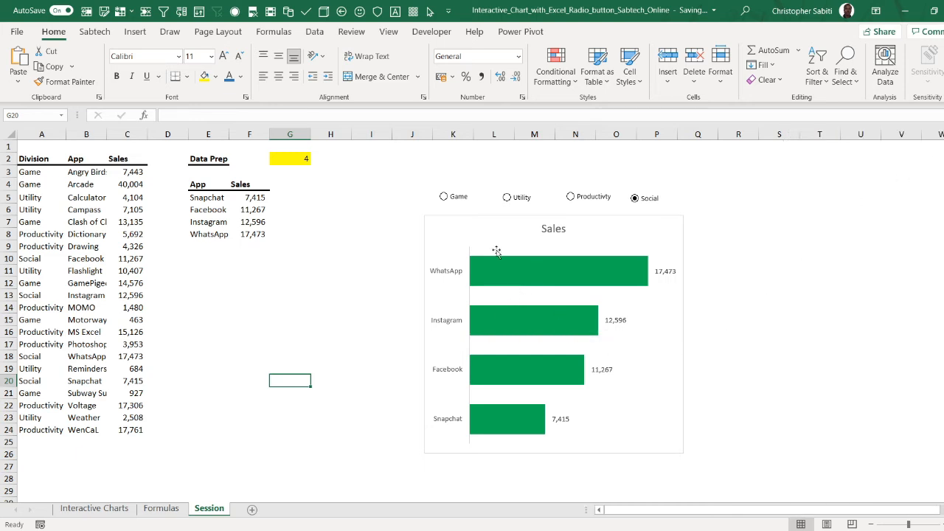
{"action": "left_click", "coordinate": [545, 232]}
{"action": "mouse_move", "coordinate": [535, 266]}
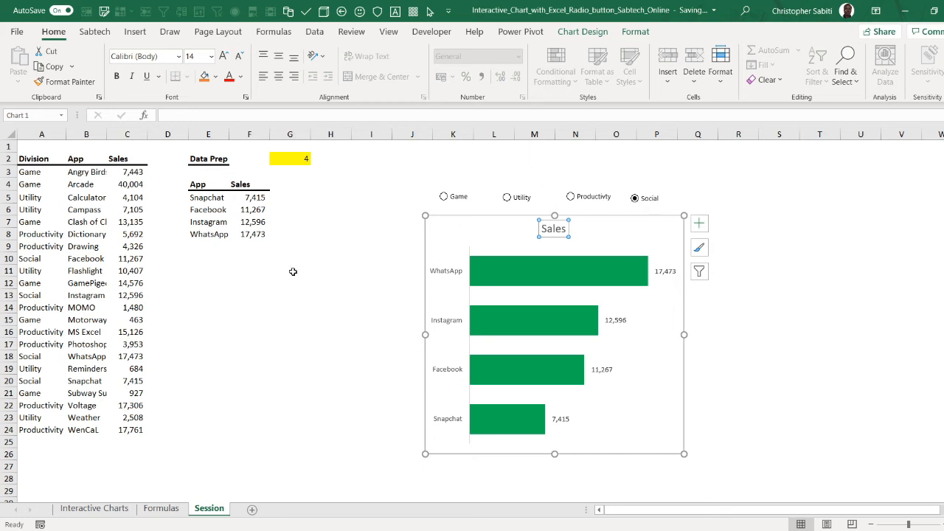
{"action": "left_click_drag", "start_coordinate": [252, 196], "coordinate": [247, 250]}
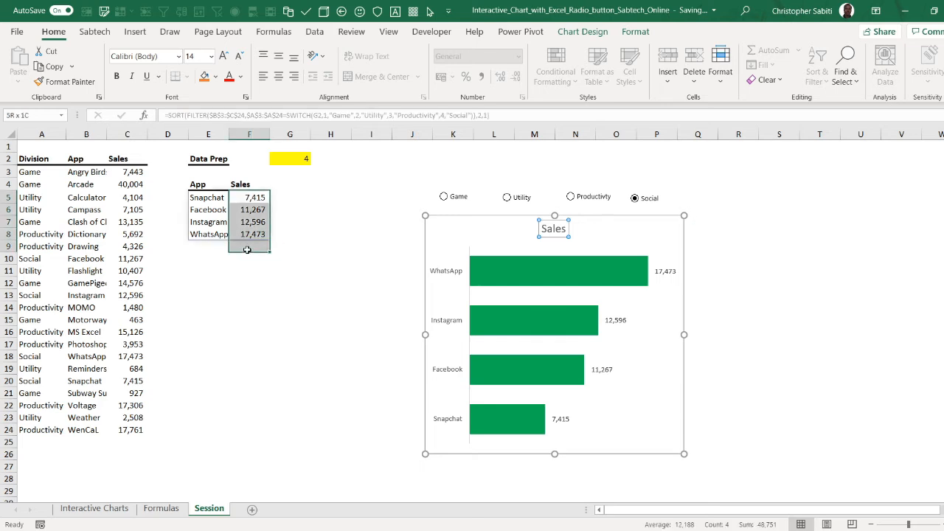
{"action": "left_click", "coordinate": [313, 259]}
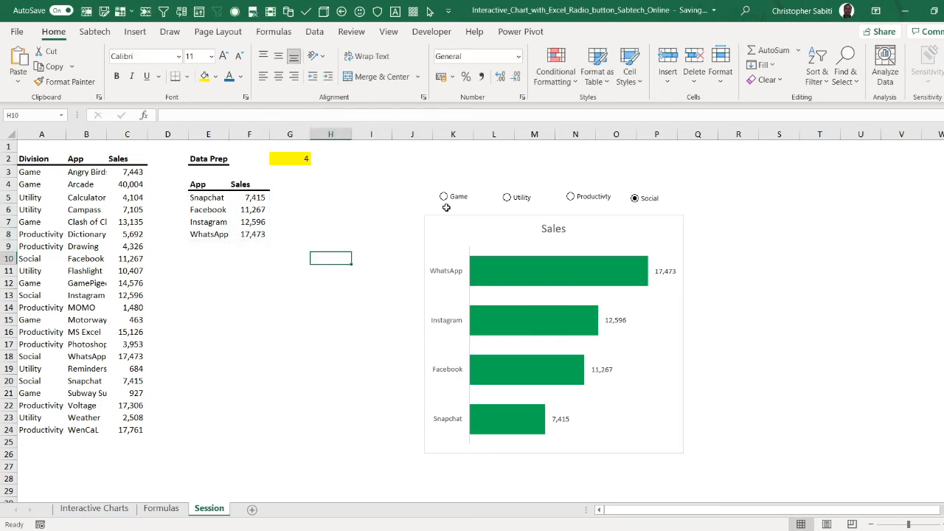
{"action": "left_click", "coordinate": [794, 162]}
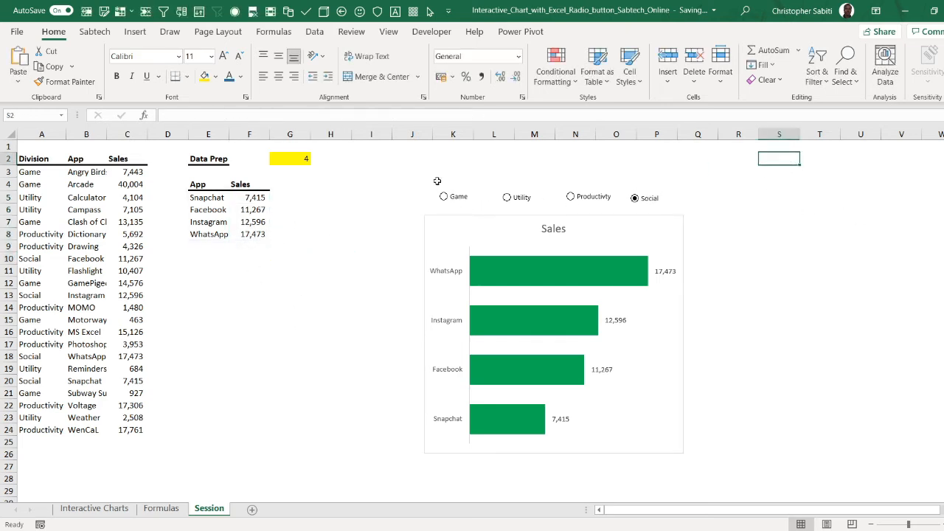
{"action": "left_click", "coordinate": [413, 134]}
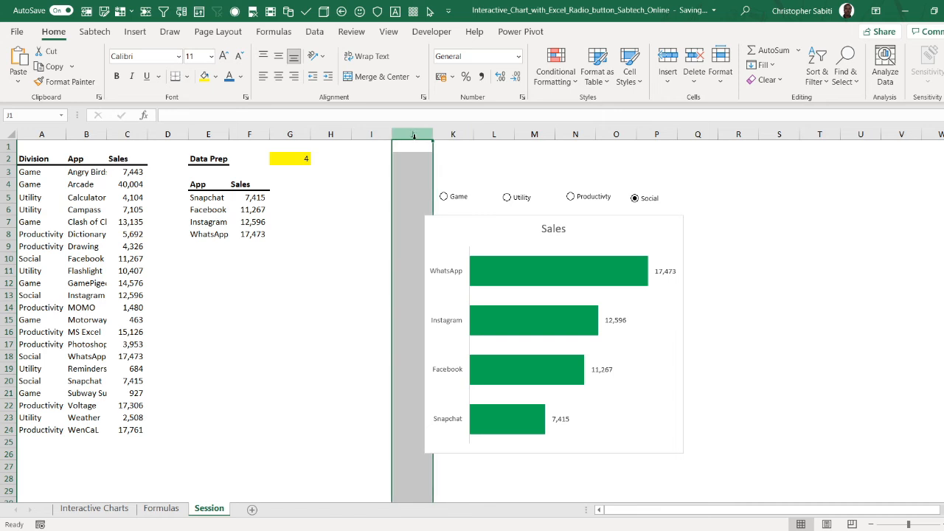
{"action": "left_click", "coordinate": [800, 161]}
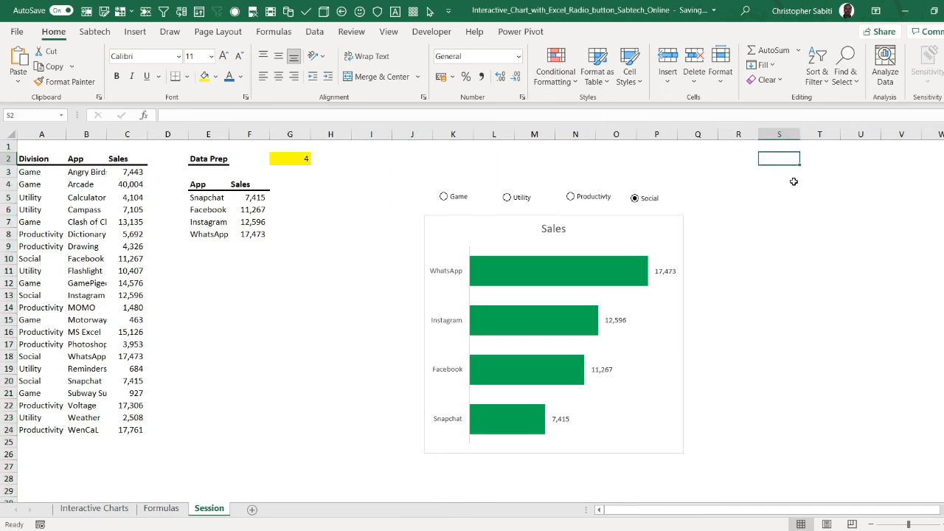
Step: Enter the labels Total Sales, Division Sales and %Division in cells S3 to S5, and widen column S to fit them
{"action": "left_click", "coordinate": [791, 176]}
{"action": "type", "text": "T"}
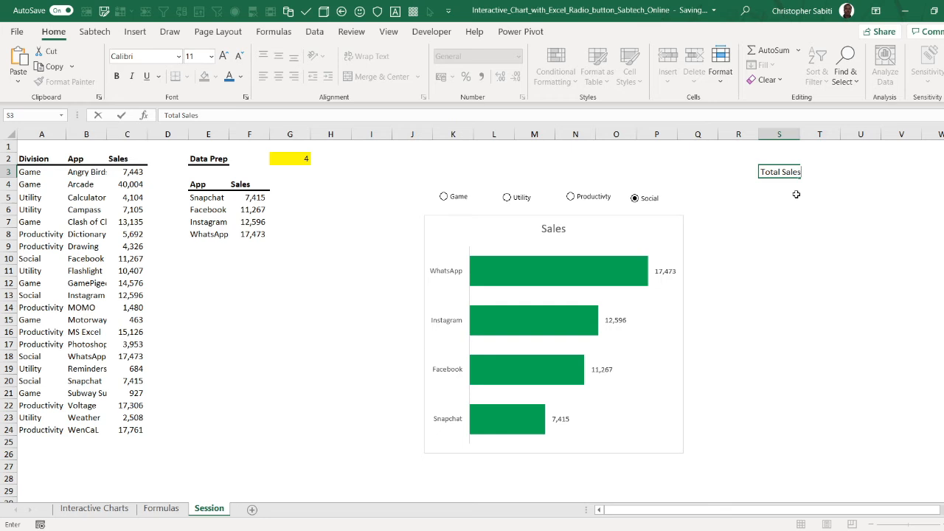
{"action": "type", "text": "otal Sales"}
{"action": "key", "text": "Return"}
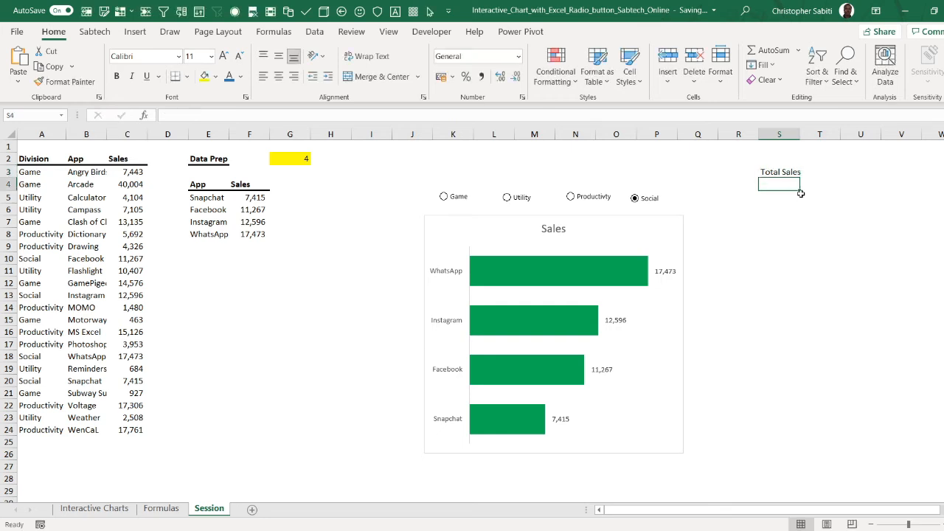
{"action": "type", "text": "Divis"}
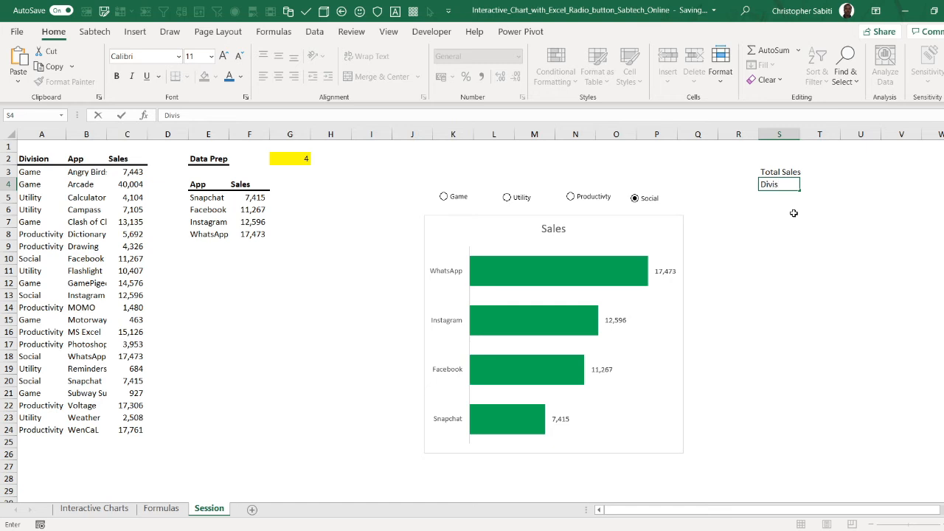
{"action": "type", "text": "ion SAles"}
{"action": "key", "text": "Return"}
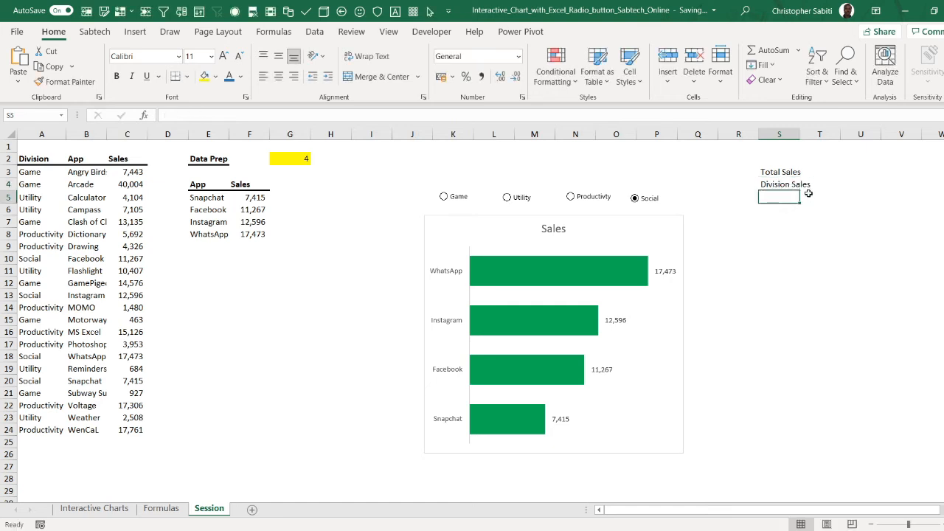
{"action": "type", "text": "%Division"}
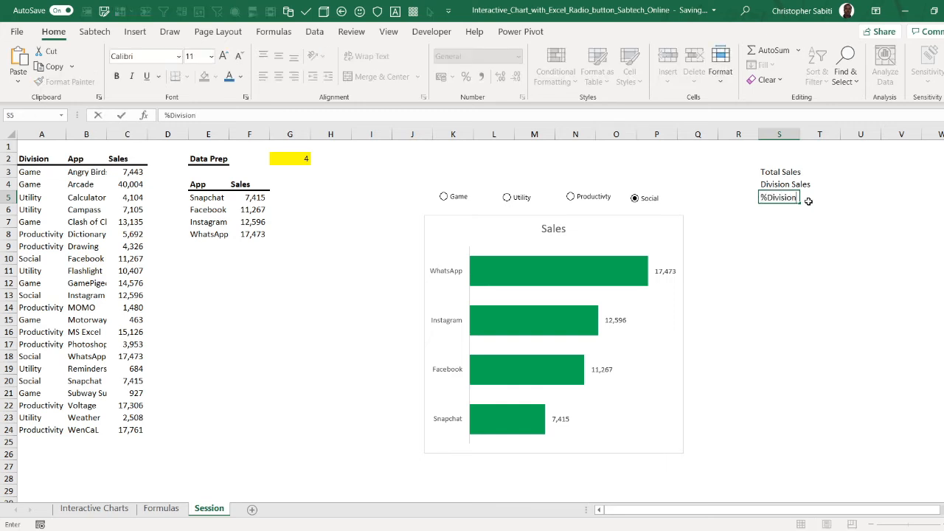
{"action": "key", "text": "Return"}
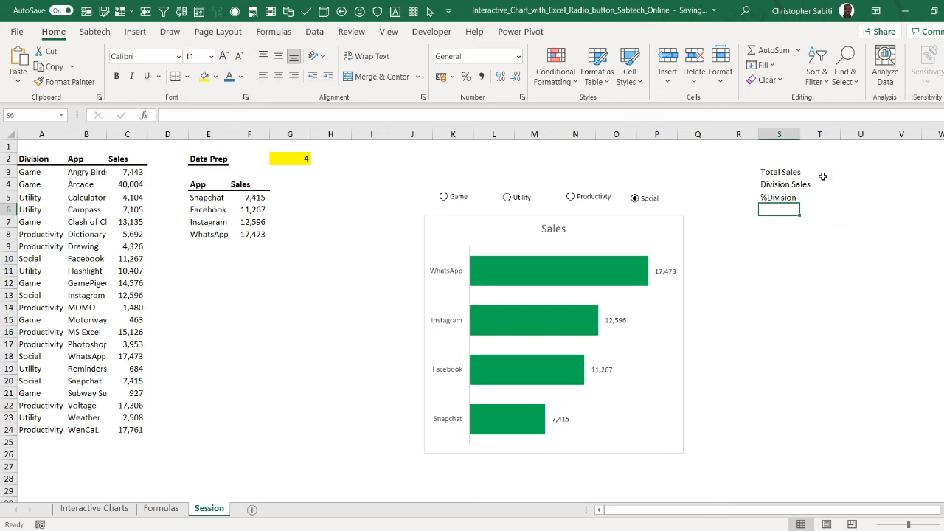
{"action": "left_click", "coordinate": [821, 172]}
{"action": "left_click_drag", "start_coordinate": [799, 135], "coordinate": [819, 134]}
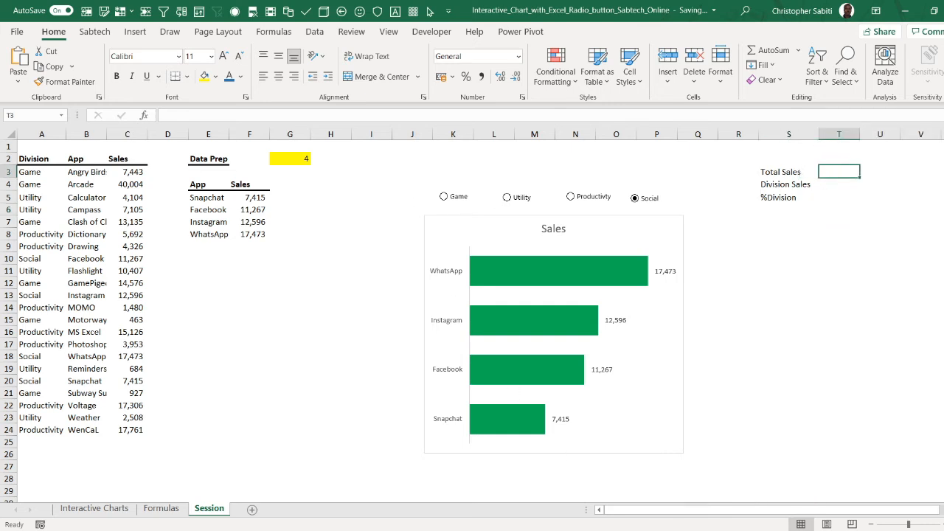
{"action": "left_click", "coordinate": [677, 530]}
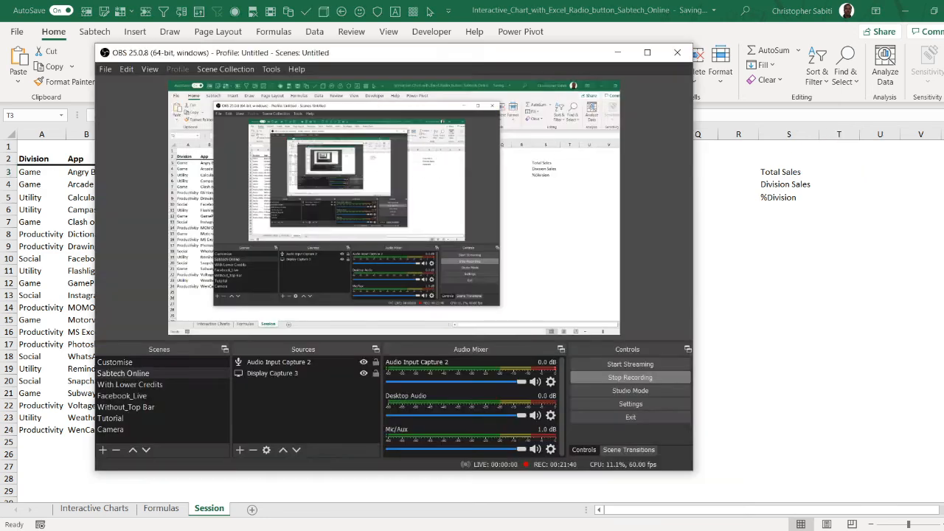
{"action": "left_click", "coordinate": [677, 530]}
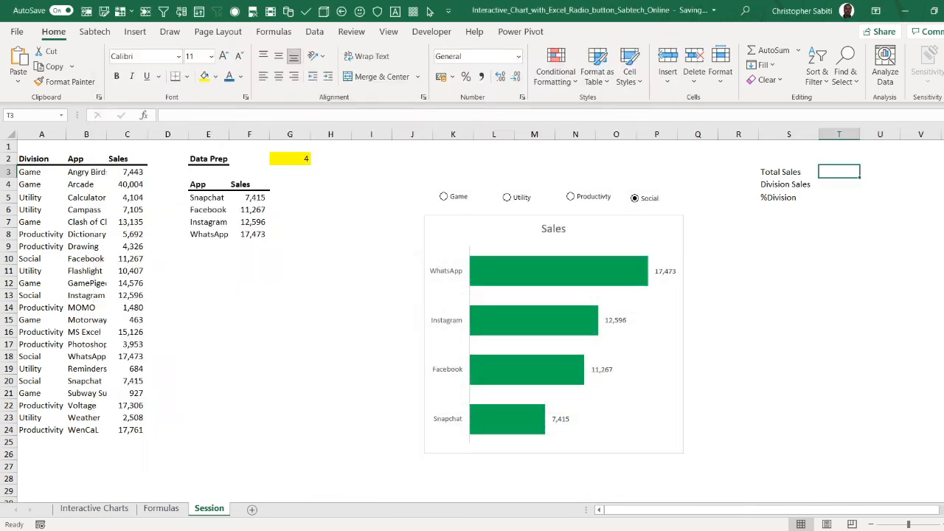
{"action": "left_click", "coordinate": [805, 273]}
Step: Start a SUM formula in cell T3 beside the Total Sales label
{"action": "left_click", "coordinate": [831, 174]}
{"action": "type", "text": "="}
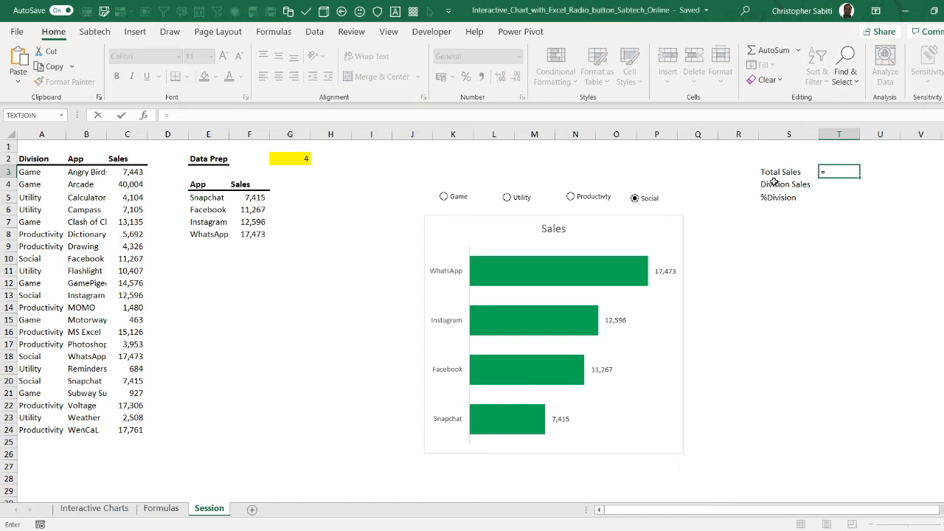
{"action": "type", "text": "sum"}
{"action": "key", "text": "Tab"}
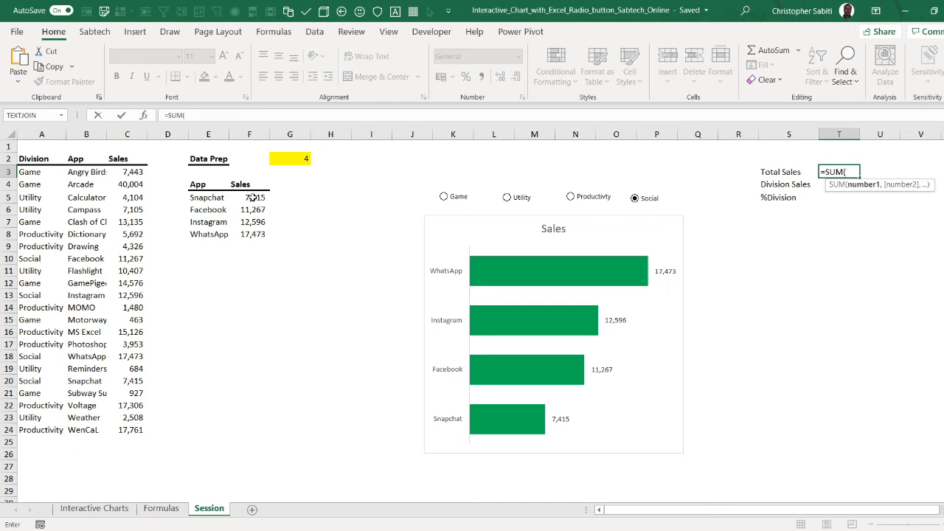
{"action": "left_click_drag", "start_coordinate": [253, 198], "coordinate": [253, 293]}
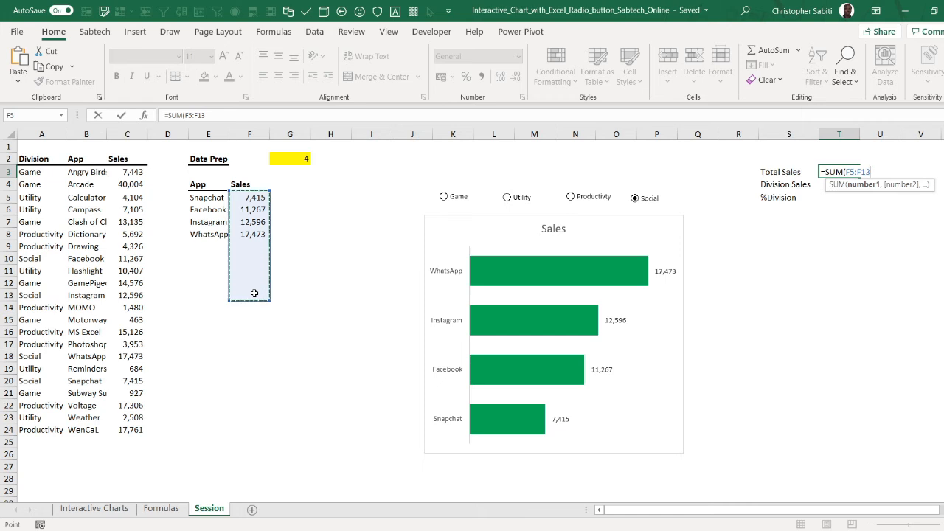
{"action": "left_click_drag", "start_coordinate": [244, 205], "coordinate": [244, 417]}
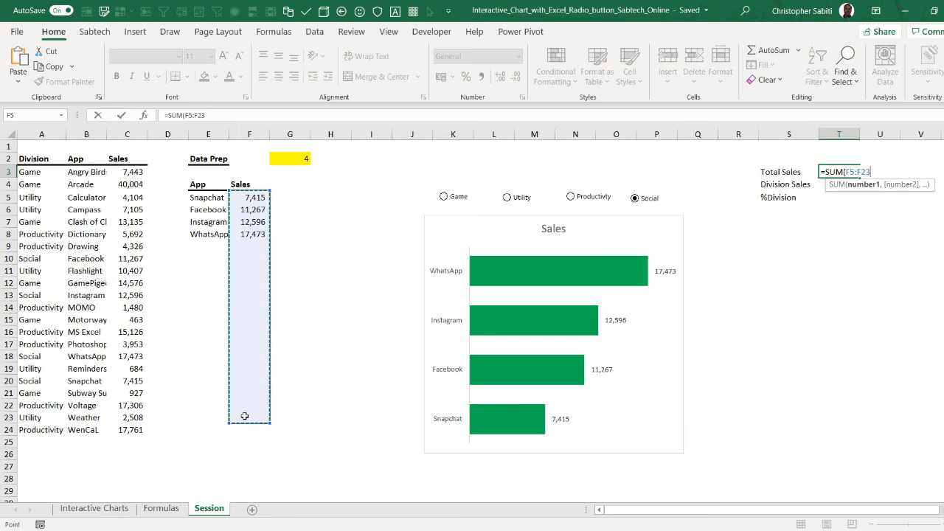
{"action": "key", "text": "BackSpace"}
{"action": "key", "text": "BackSpace"}
{"action": "key", "text": "BackSpace"}
{"action": "key", "text": "BackSpace"}
{"action": "key", "text": "BackSpace"}
{"action": "key", "text": "BackSpace"}
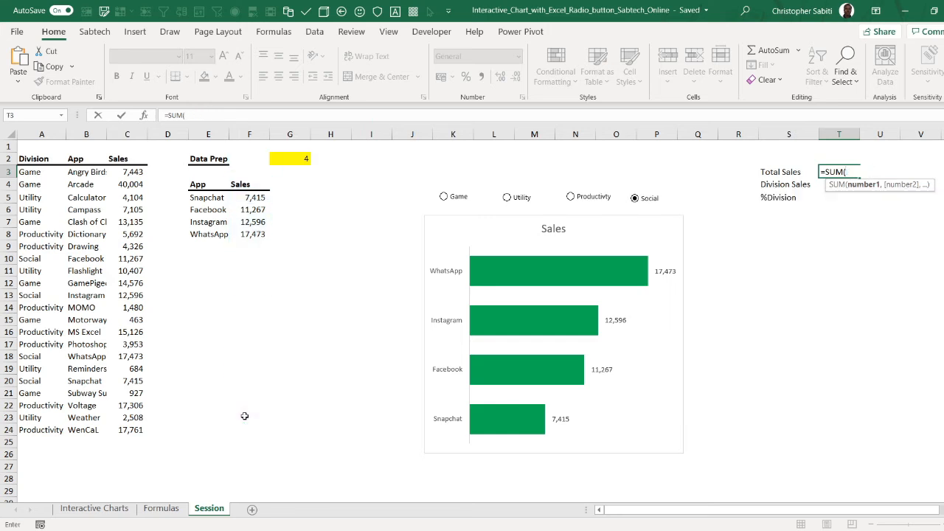
Step: Complete the Total Sales formula in T3 as =SUM(Sales_S) using the defined name
{"action": "type", "text": "sa"}
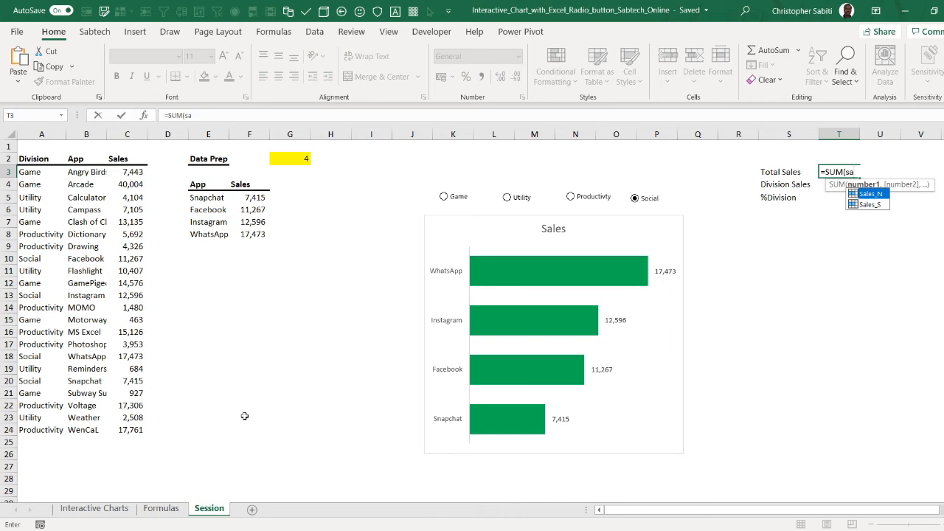
{"action": "left_click", "coordinate": [875, 206]}
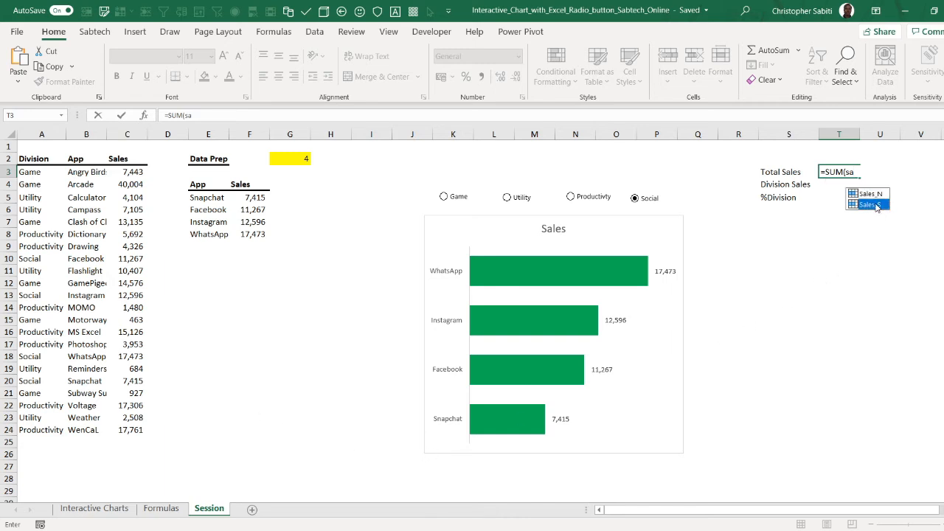
{"action": "double_click", "coordinate": [875, 205]}
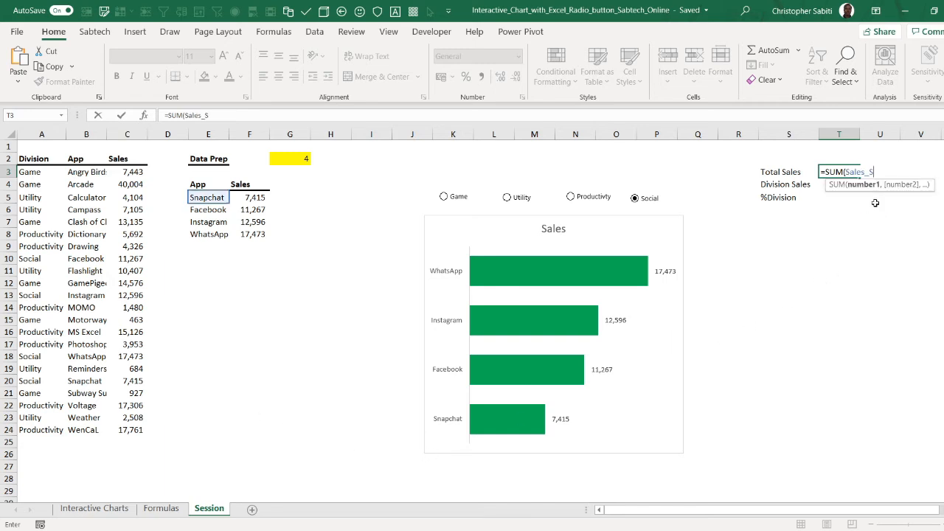
{"action": "type", "text": ")"}
{"action": "key", "text": "Return"}
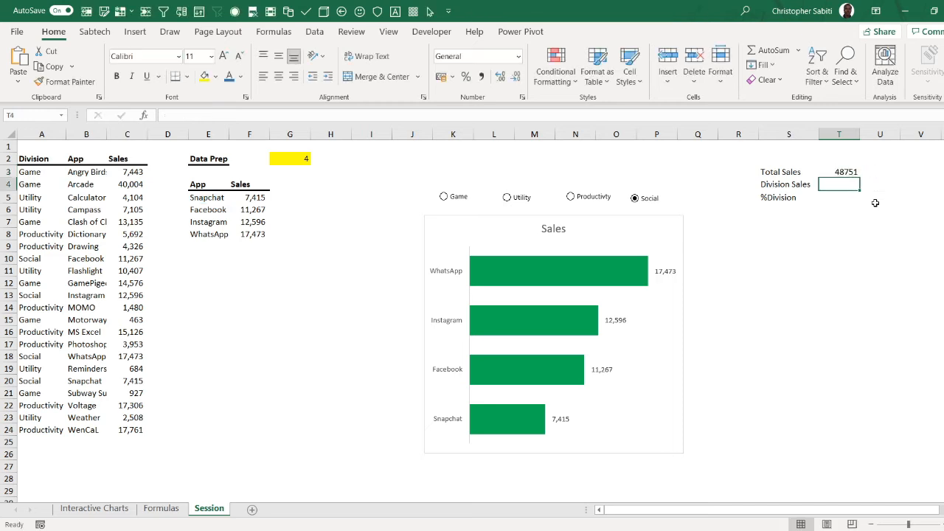
Step: Check the Total Sales result in T3 against the sum of the filtered sales values in F5:F8
{"action": "left_click", "coordinate": [845, 173]}
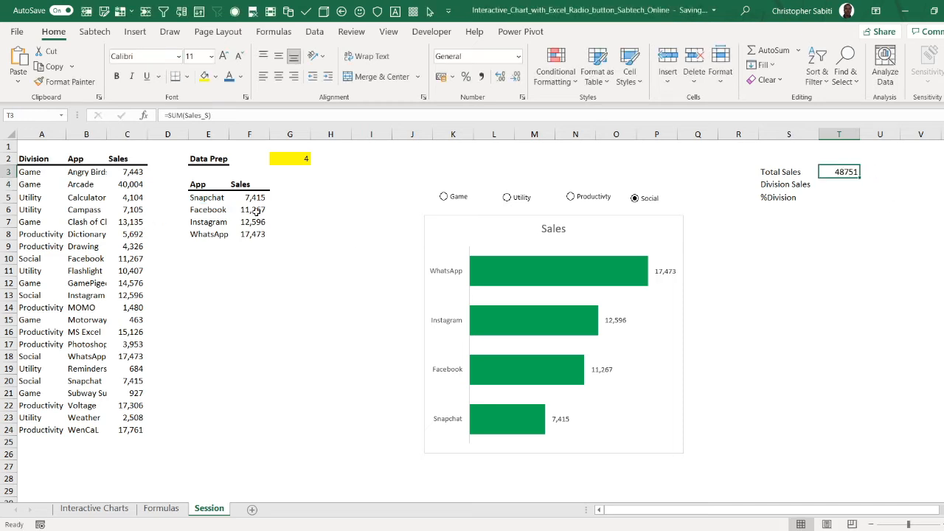
{"action": "left_click_drag", "start_coordinate": [248, 197], "coordinate": [250, 234]}
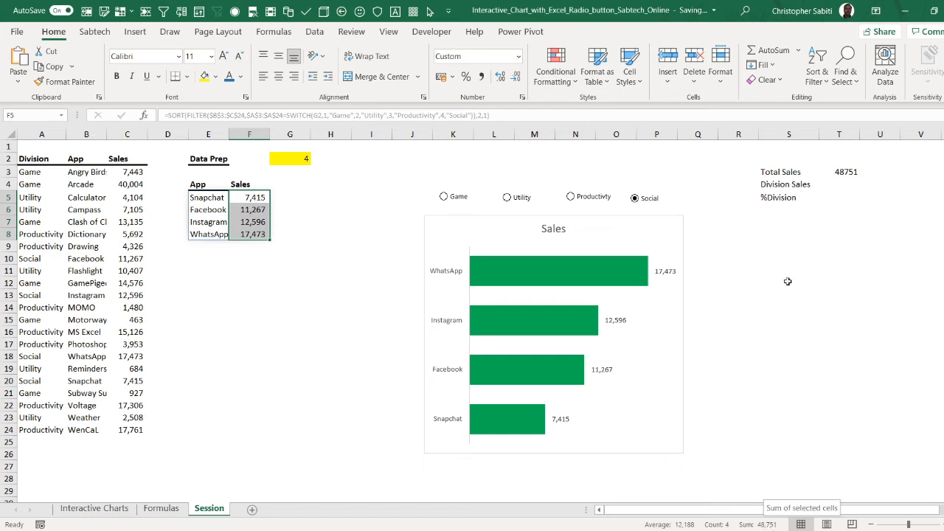
{"action": "left_click", "coordinate": [849, 174]}
Step: Copy the number format of sales cell F6 onto the Total Sales and Division Sales cells T3:T4
{"action": "left_click", "coordinate": [257, 199]}
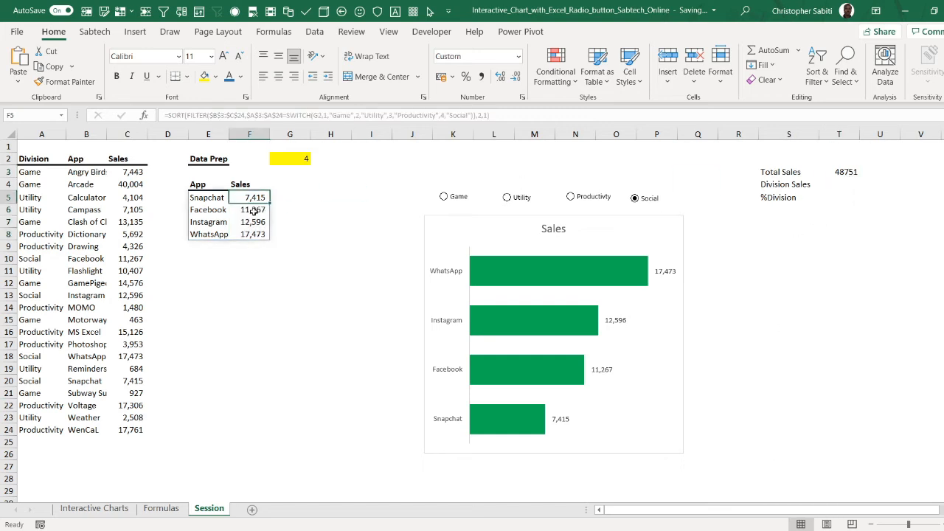
{"action": "left_click", "coordinate": [253, 212]}
{"action": "left_click", "coordinate": [74, 81]}
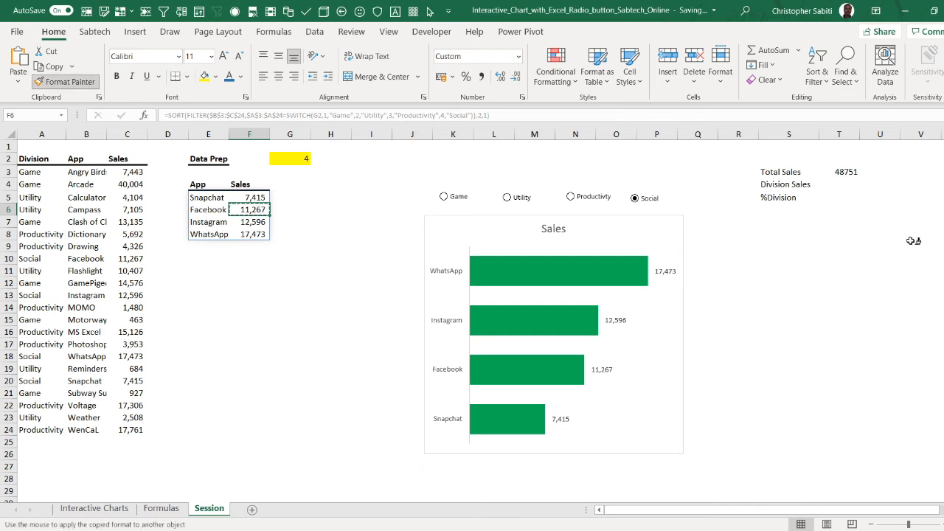
{"action": "left_click_drag", "start_coordinate": [846, 172], "coordinate": [852, 192]}
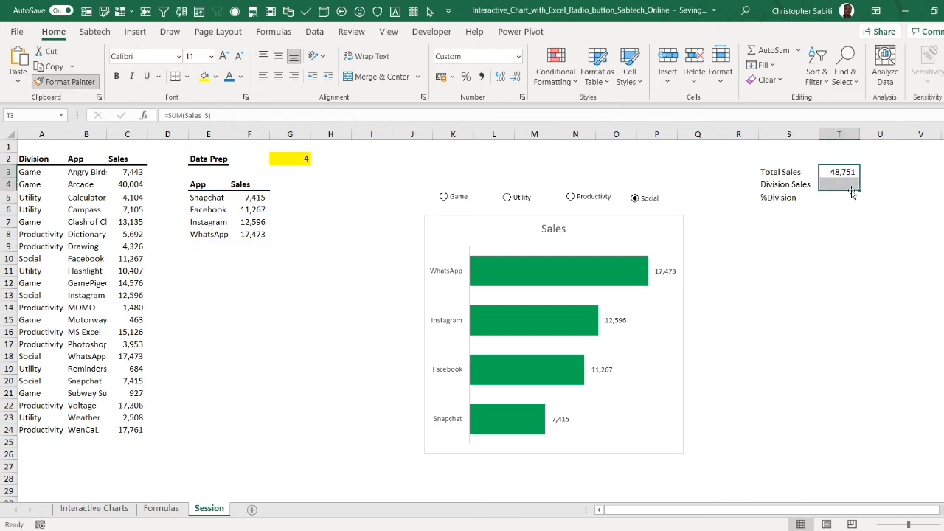
Step: Enter =SUM(Sales_S) in T4 as the Division Sales formula, using the defined name
{"action": "left_click", "coordinate": [846, 184]}
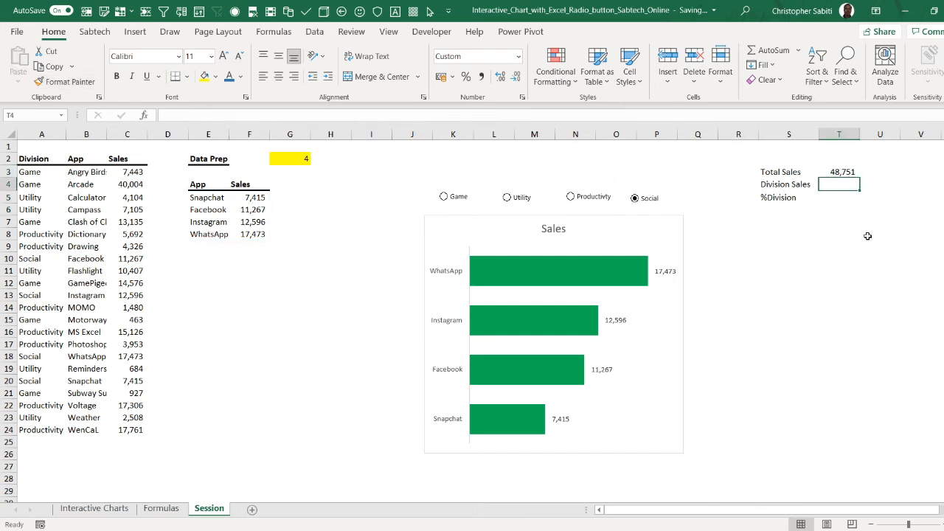
{"action": "type", "text": "="}
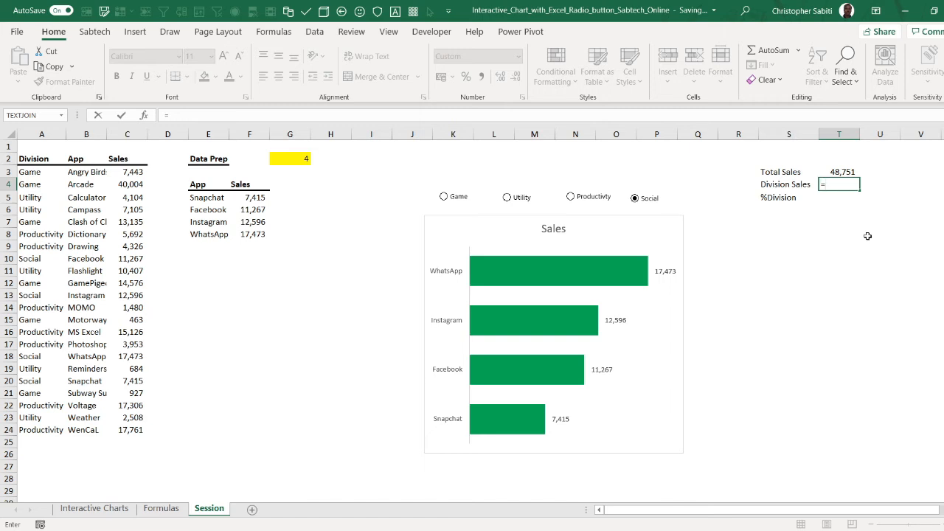
{"action": "key", "text": "Escape"}
{"action": "left_click", "coordinate": [828, 171]}
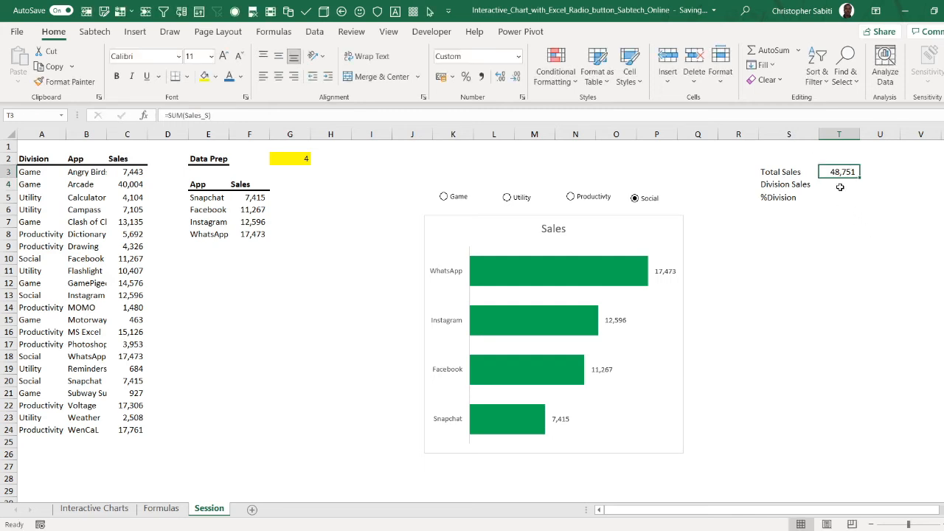
{"action": "left_click", "coordinate": [840, 189]}
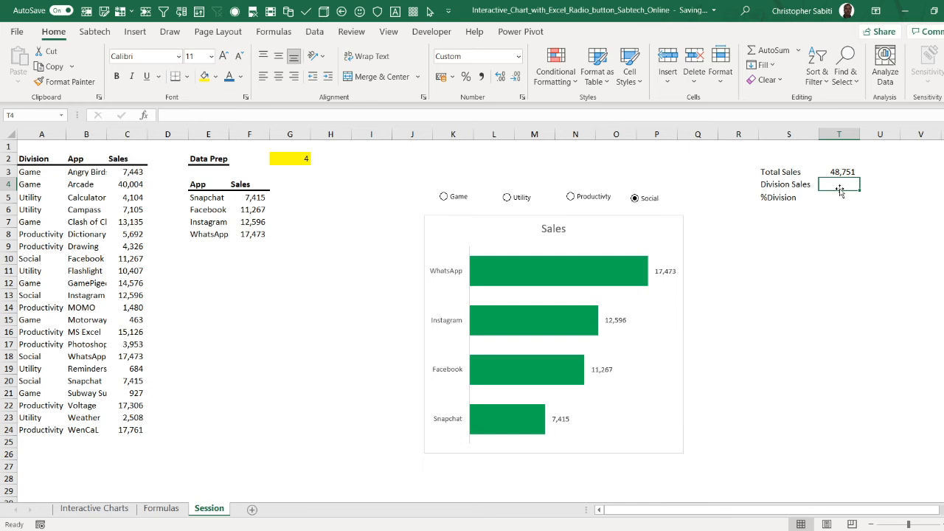
{"action": "type", "text": "="}
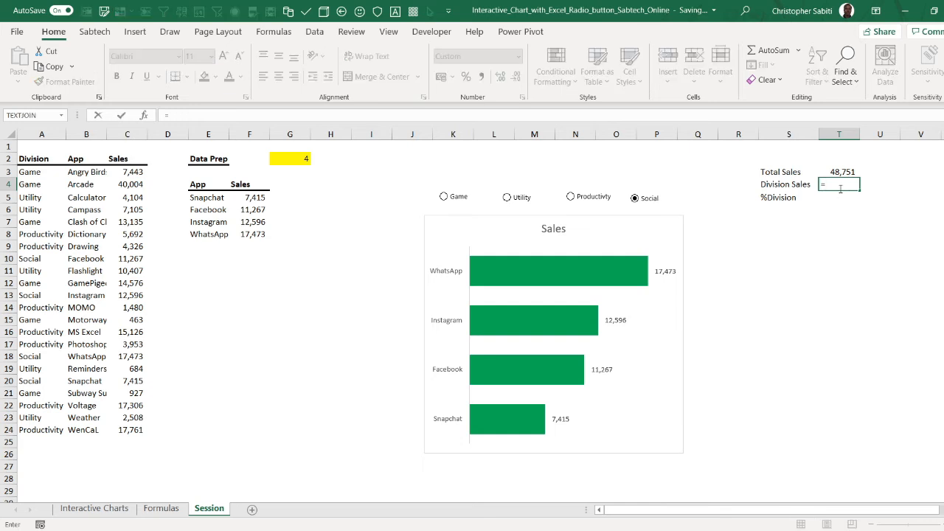
{"action": "type", "text": "SUM("}
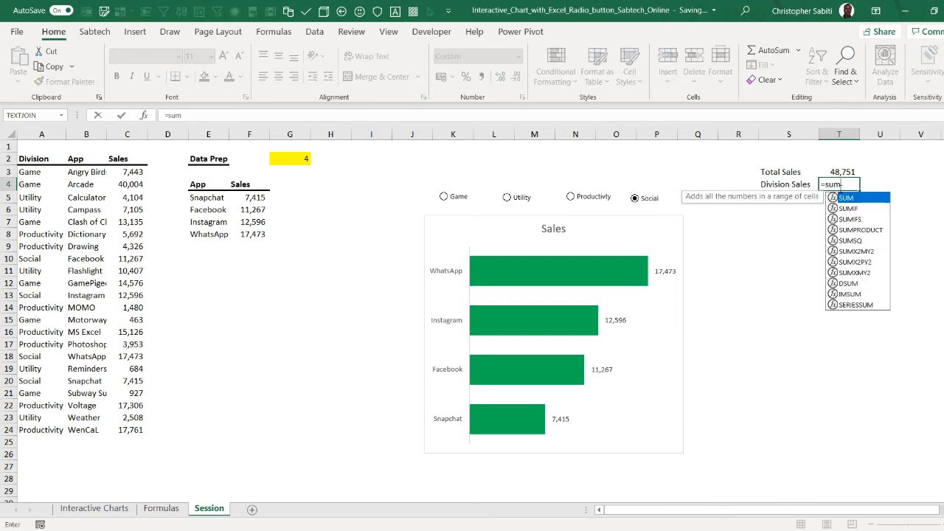
{"action": "type", "text": "sale"}
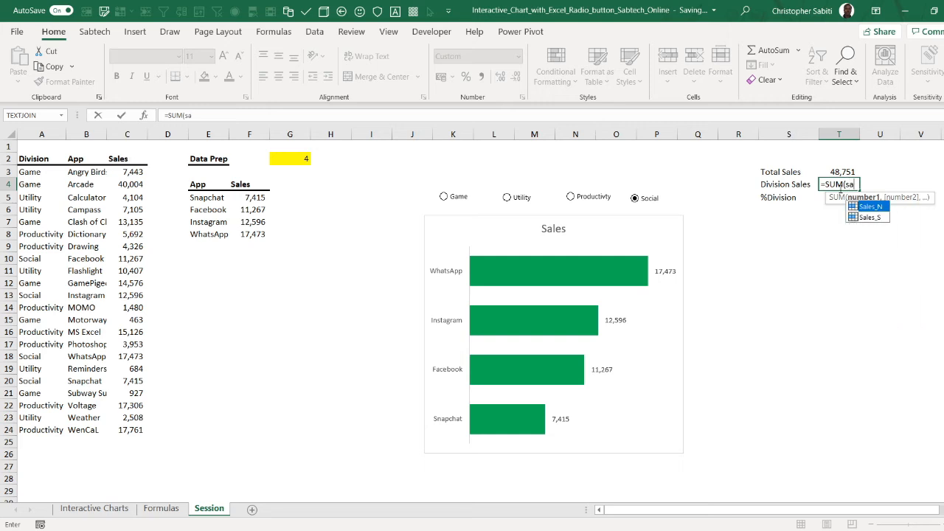
{"action": "double_click", "coordinate": [874, 218]}
{"action": "key", "text": "Return"}
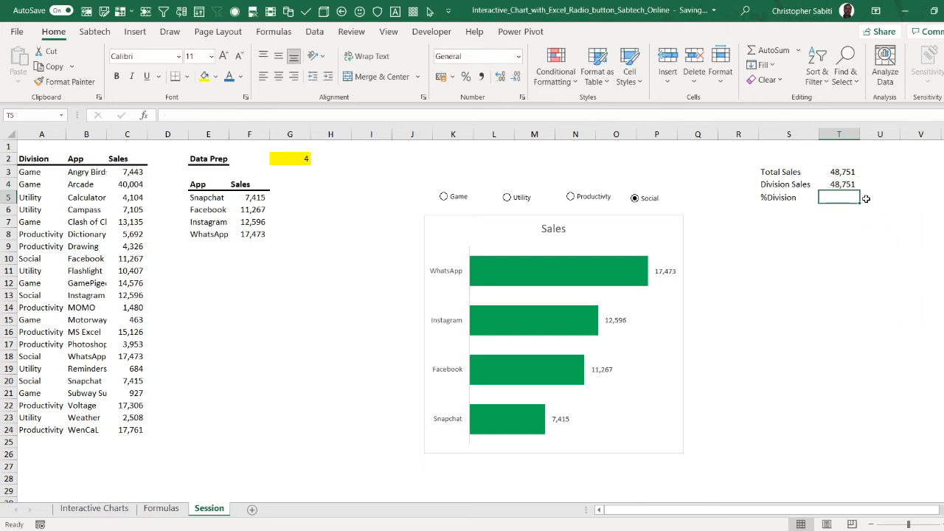
Step: Replace the Total Sales formula in T3 with =SUM(C3:C30) so it sums the full source sales column
{"action": "left_click", "coordinate": [844, 184]}
{"action": "left_click", "coordinate": [843, 171]}
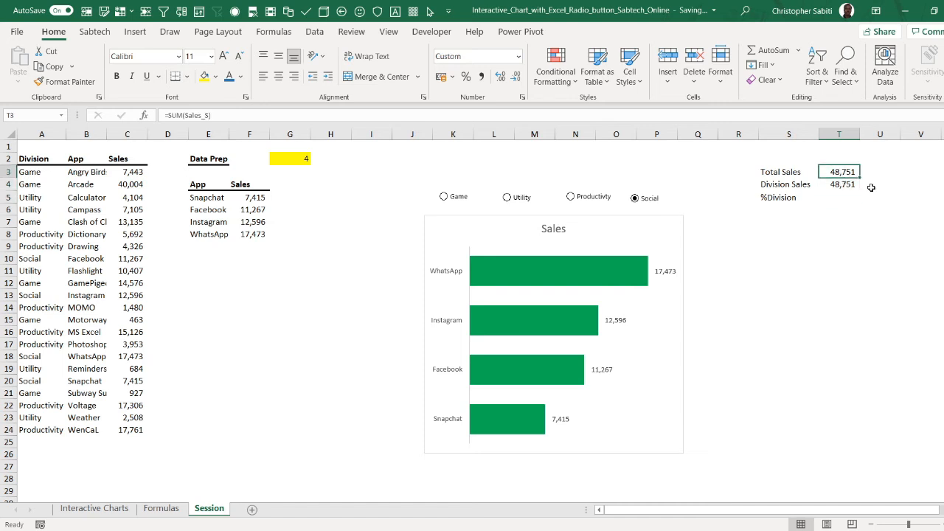
{"action": "type", "text": "=sum"}
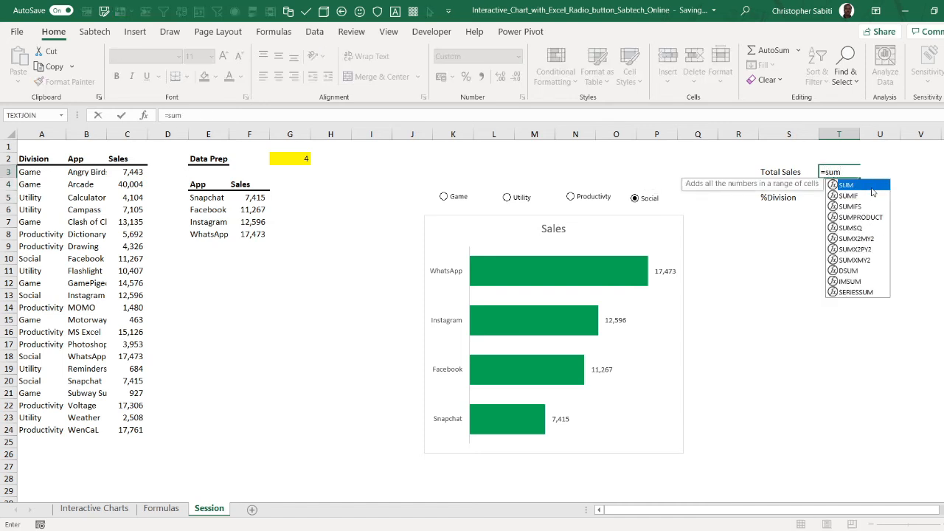
{"action": "key", "text": "Tab"}
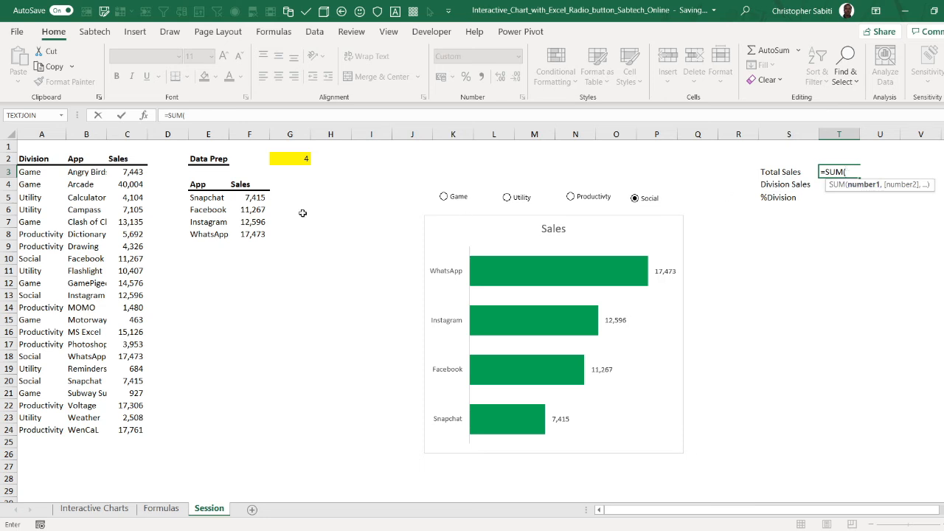
{"action": "left_click_drag", "start_coordinate": [140, 172], "coordinate": [130, 473]}
{"action": "key", "text": "Down"}
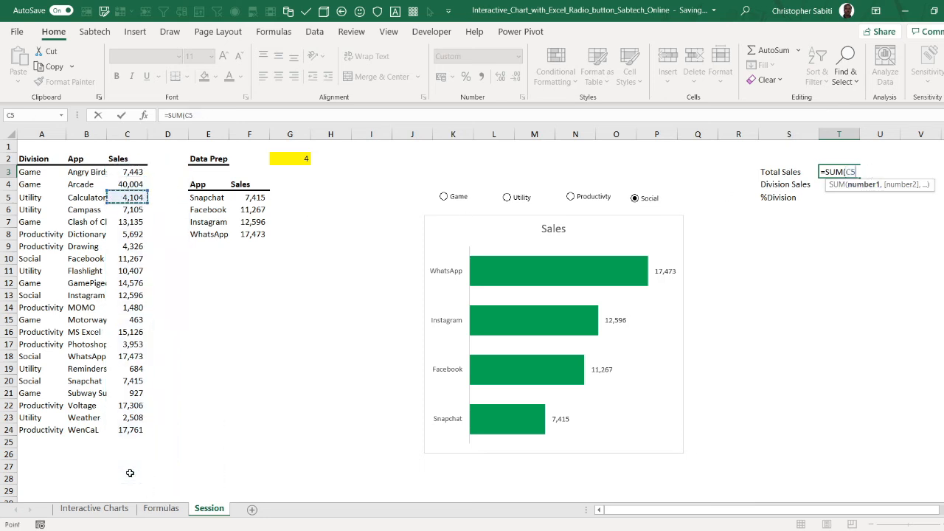
{"action": "key", "text": "Up"}
{"action": "key", "text": "Up"}
{"action": "key", "text": "ctrl+shift+Down"}
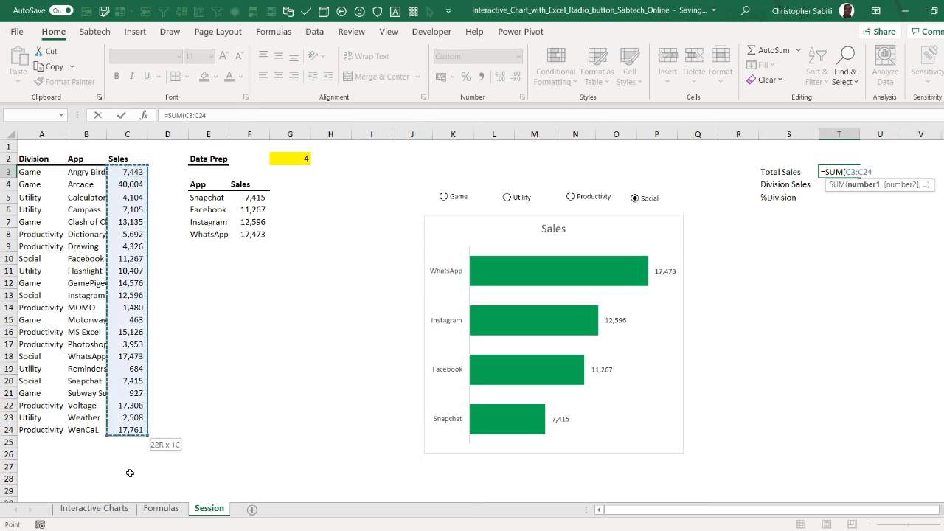
{"action": "key", "text": "shift+Down"}
{"action": "key", "text": "shift+Down"}
{"action": "key", "text": "shift+Down"}
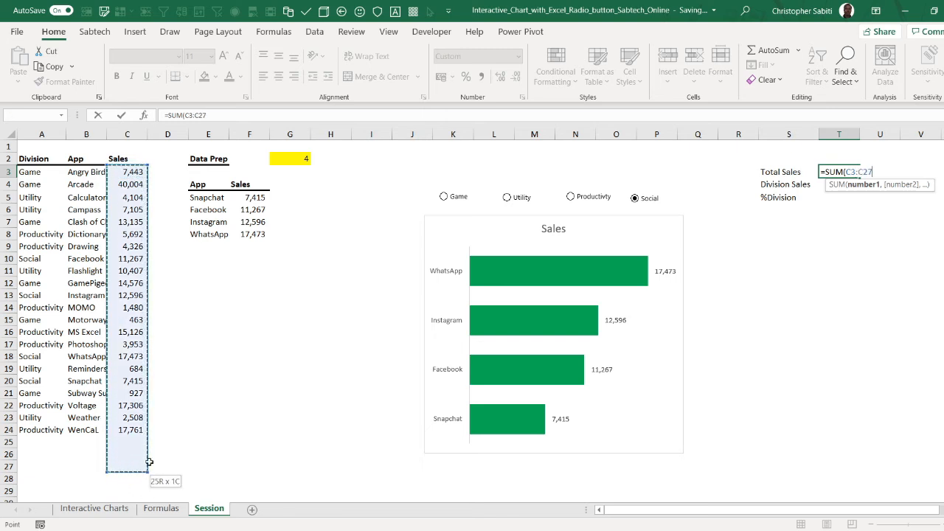
{"action": "double_click", "coordinate": [206, 115]}
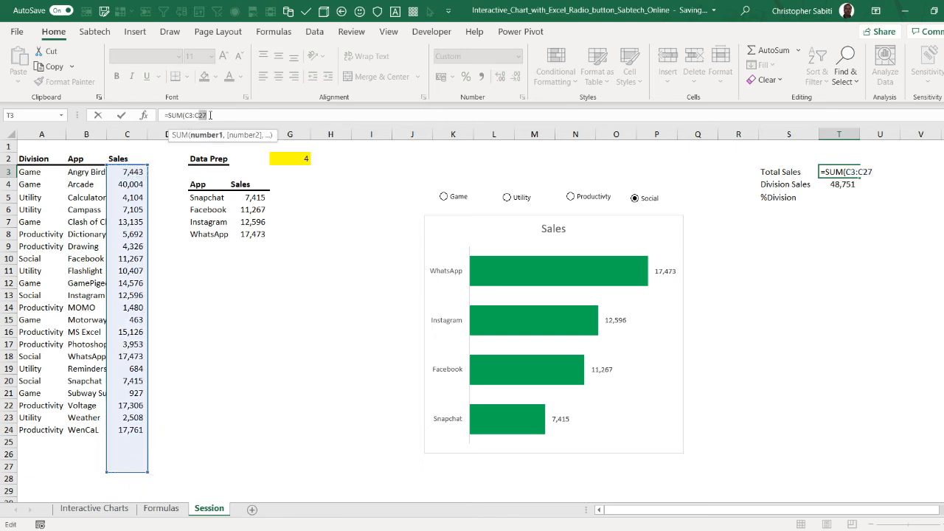
{"action": "type", "text": "C30"}
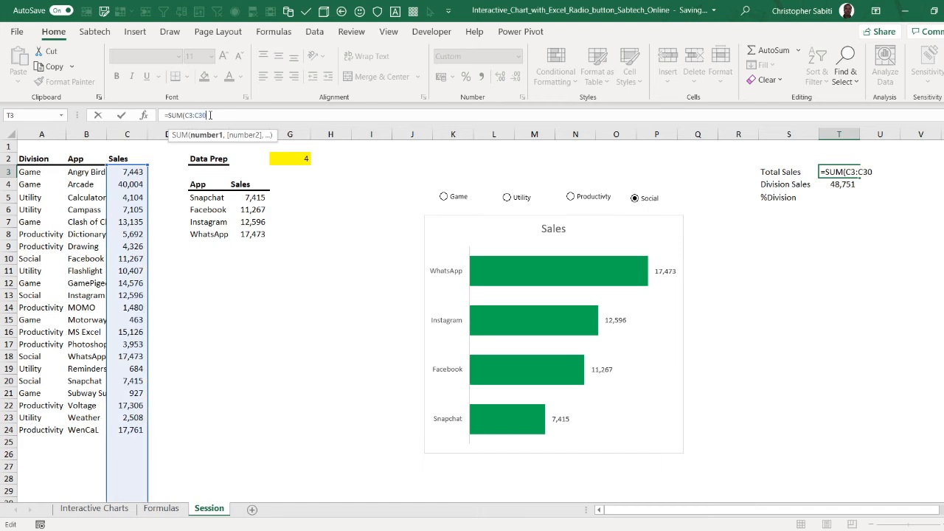
{"action": "key", "text": "Return"}
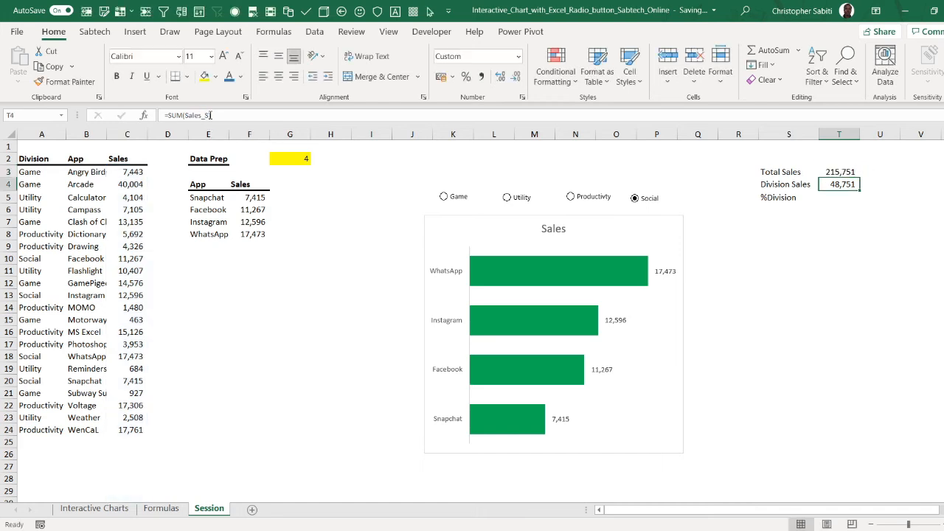
Step: Enter the %Division formula =T4/T3 in T5 to divide Division Sales by Total Sales
{"action": "left_click", "coordinate": [857, 171]}
{"action": "left_click", "coordinate": [853, 186]}
{"action": "left_click", "coordinate": [841, 206]}
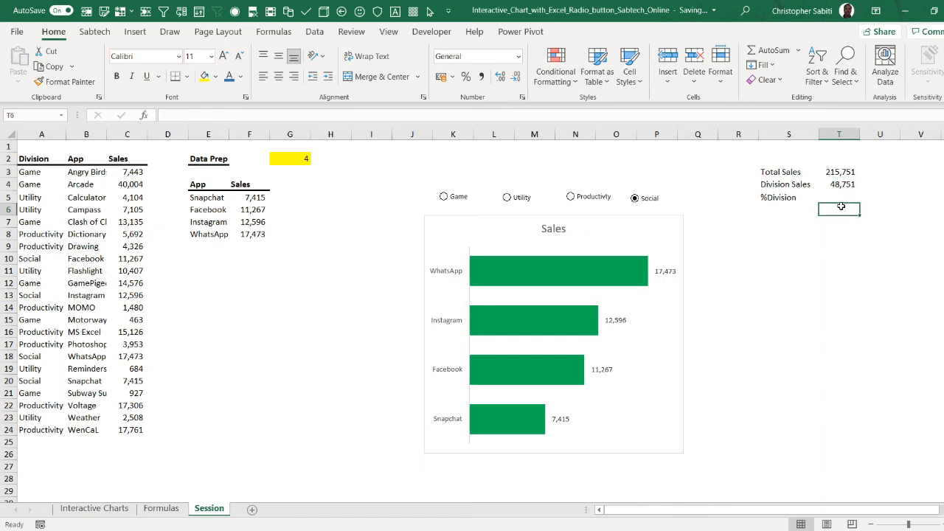
{"action": "left_click", "coordinate": [844, 198]}
{"action": "type", "text": "="}
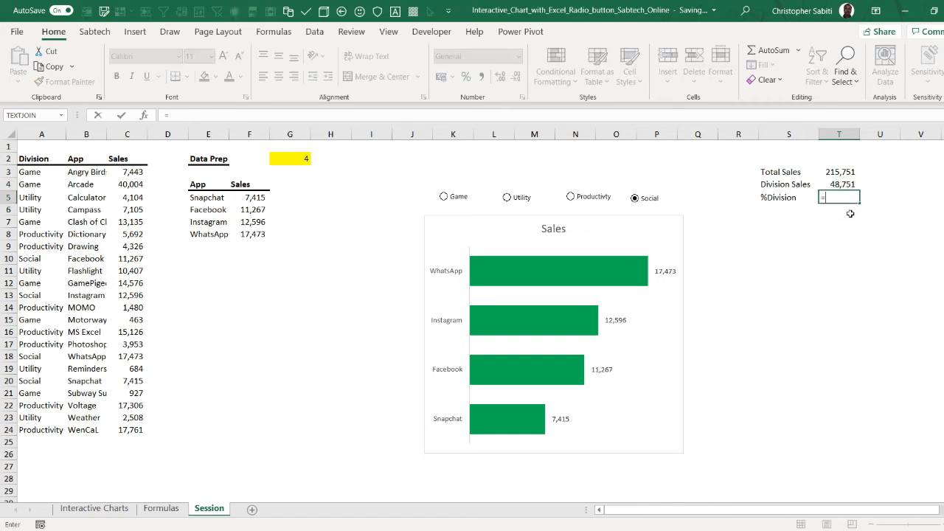
{"action": "left_click", "coordinate": [840, 184]}
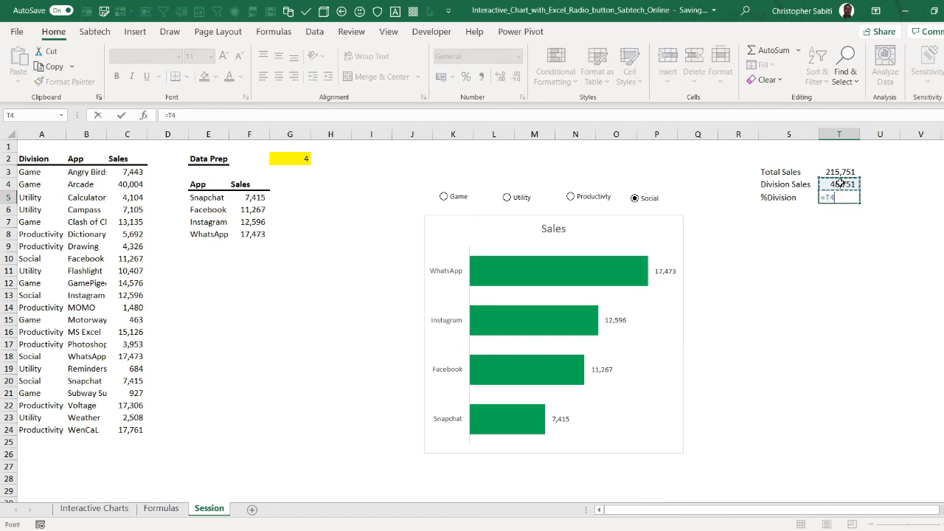
{"action": "type", "text": "/"}
{"action": "left_click", "coordinate": [847, 171]}
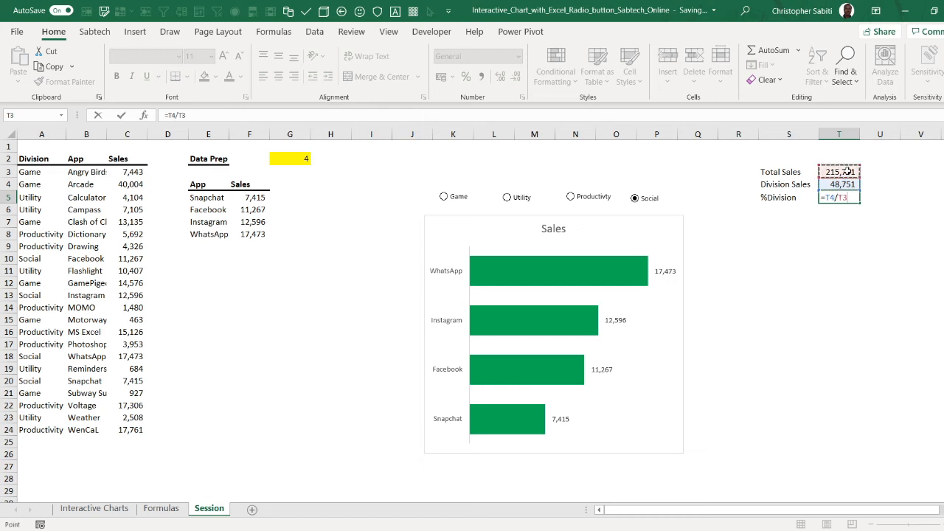
{"action": "key", "text": "Return"}
Step: Format the %Division cell T5 as a percentage with one decimal place
{"action": "key", "text": "Up"}
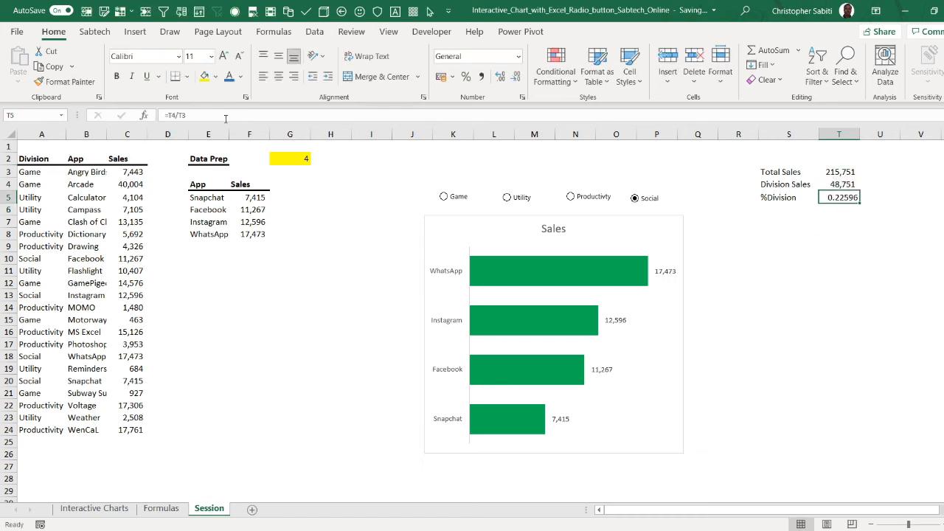
{"action": "left_click", "coordinate": [465, 77]}
{"action": "left_click", "coordinate": [500, 76]}
{"action": "left_click", "coordinate": [922, 272]}
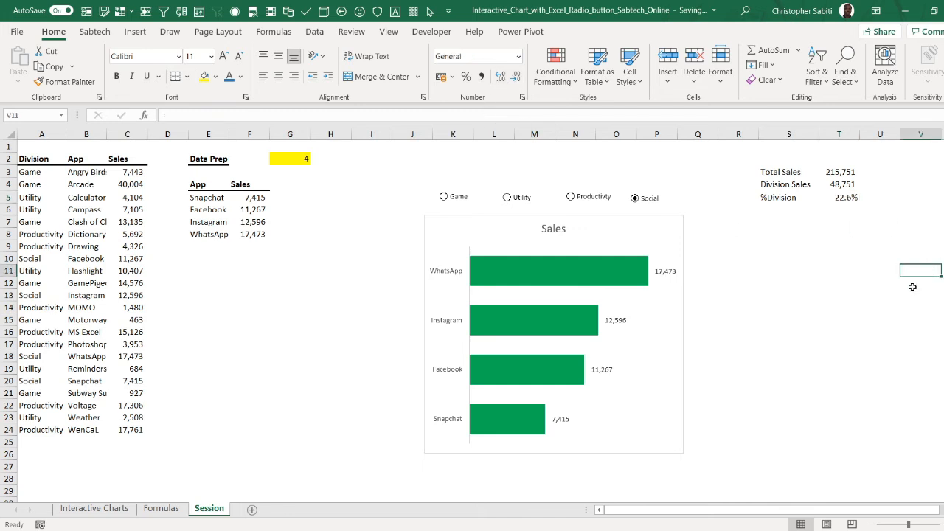
Step: Switch through the Game, Utility, Productivity and Social options to check the chart and the division calculations
{"action": "left_click", "coordinate": [451, 199]}
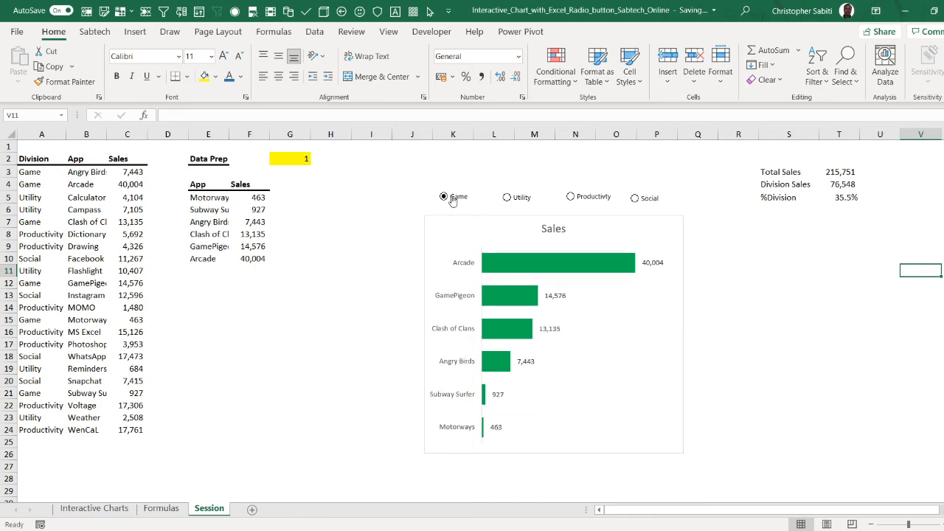
{"action": "left_click", "coordinate": [507, 198]}
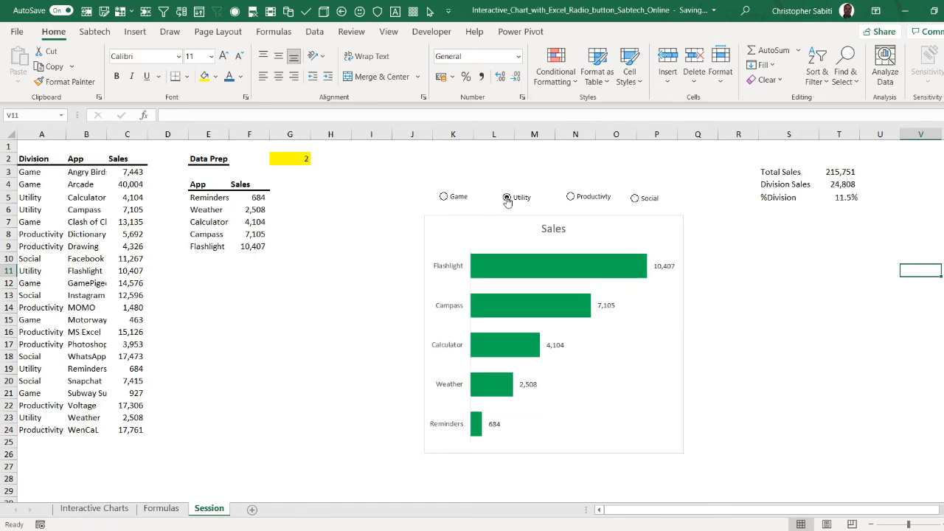
{"action": "left_click", "coordinate": [571, 198]}
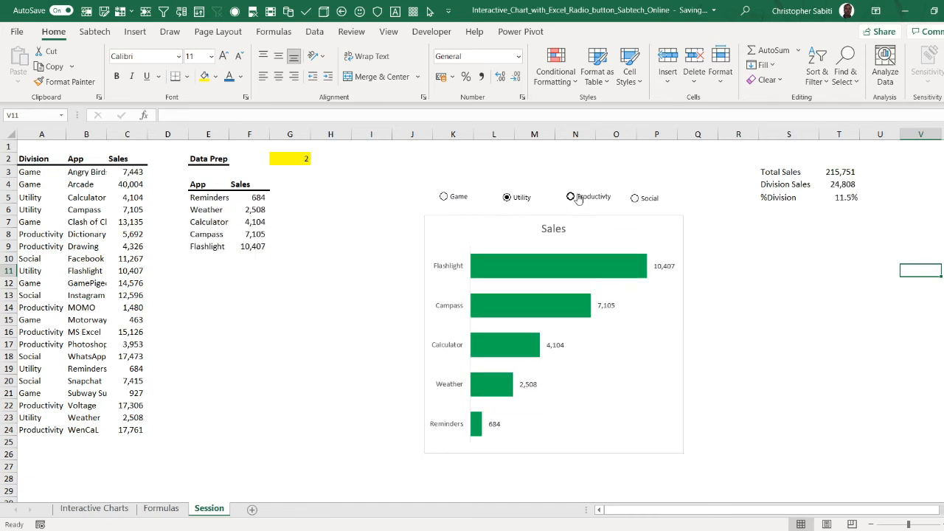
{"action": "left_click", "coordinate": [634, 199]}
{"action": "left_click", "coordinate": [751, 269]}
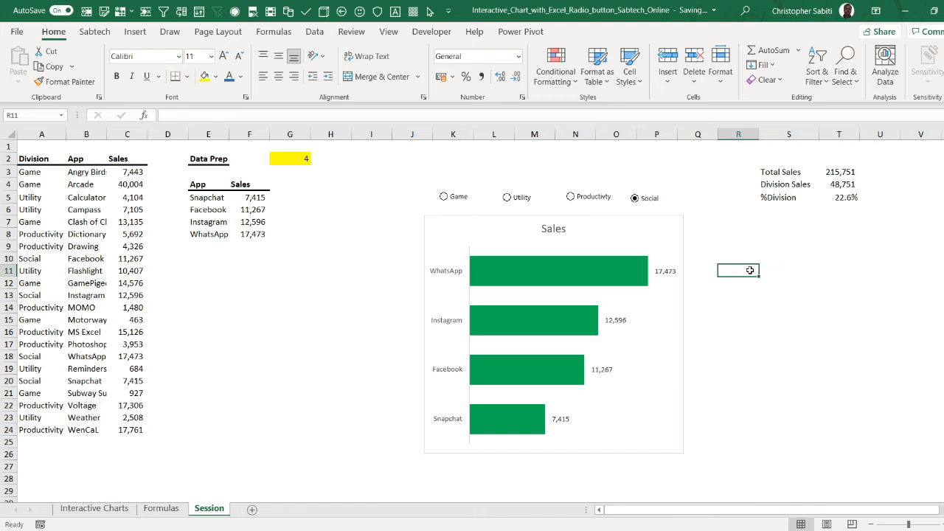
{"action": "left_click", "coordinate": [850, 251]}
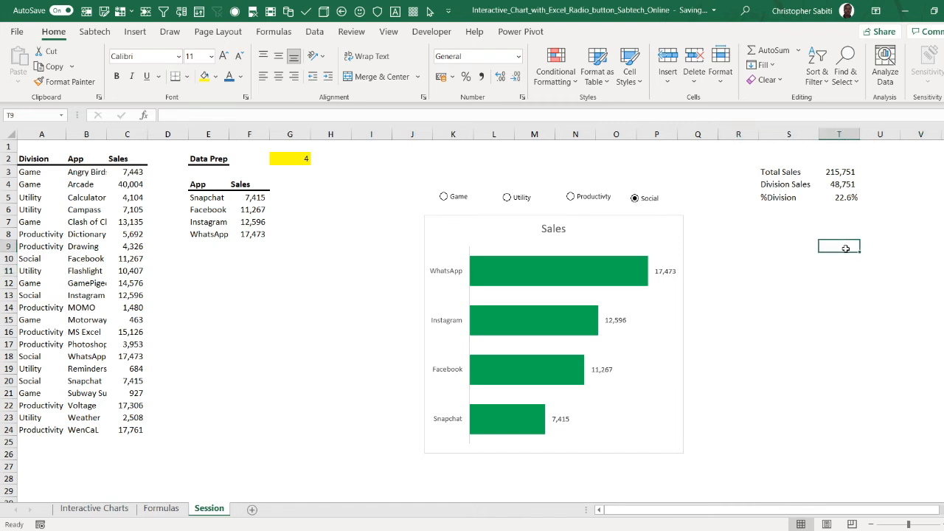
{"action": "left_click", "coordinate": [563, 232]}
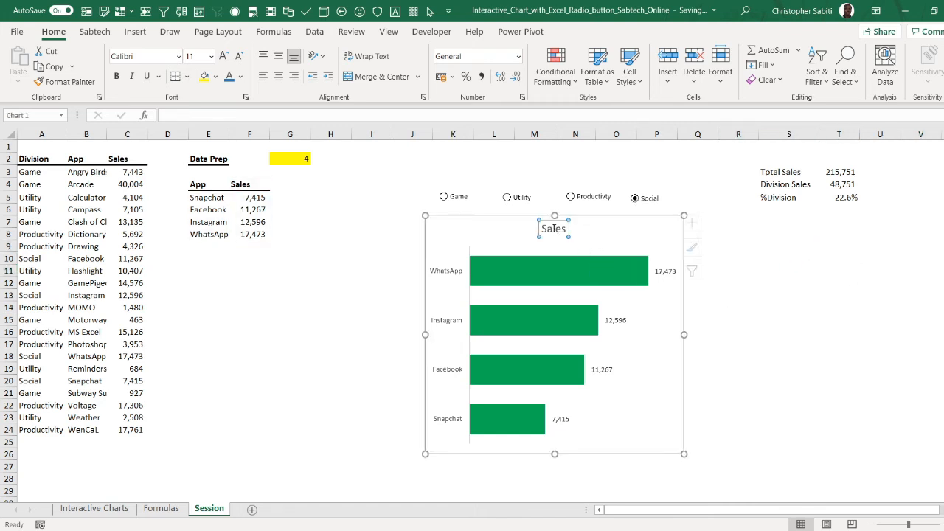
{"action": "left_click", "coordinate": [777, 265]}
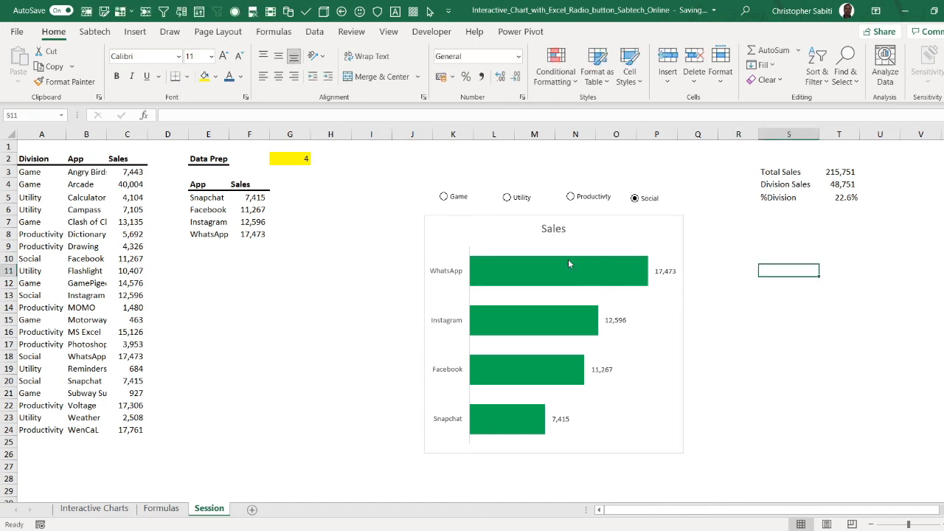
Step: Draft the title text "App Sale for Divion ----" in cell M1 above the chart
{"action": "left_click", "coordinate": [528, 147]}
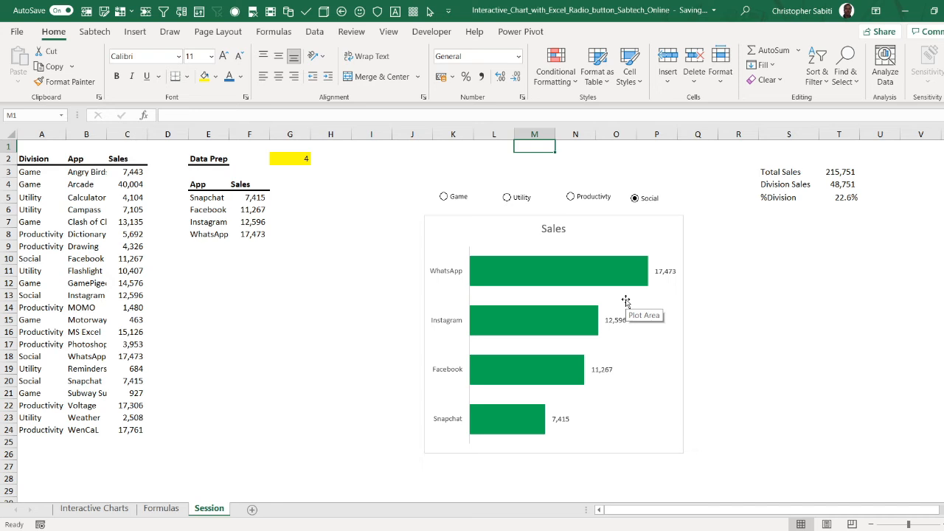
{"action": "type", "text": "App"}
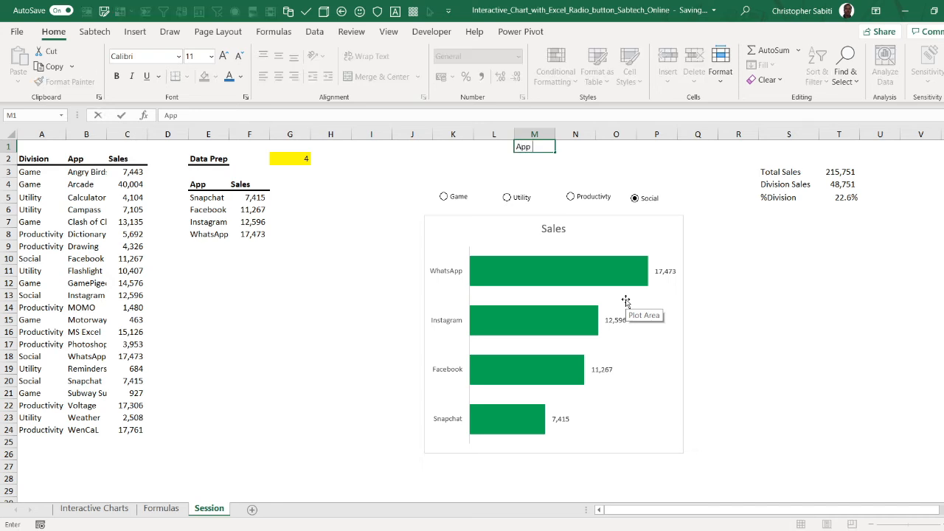
{"action": "type", "text": " Sa"}
{"action": "type", "text": "for Divi"}
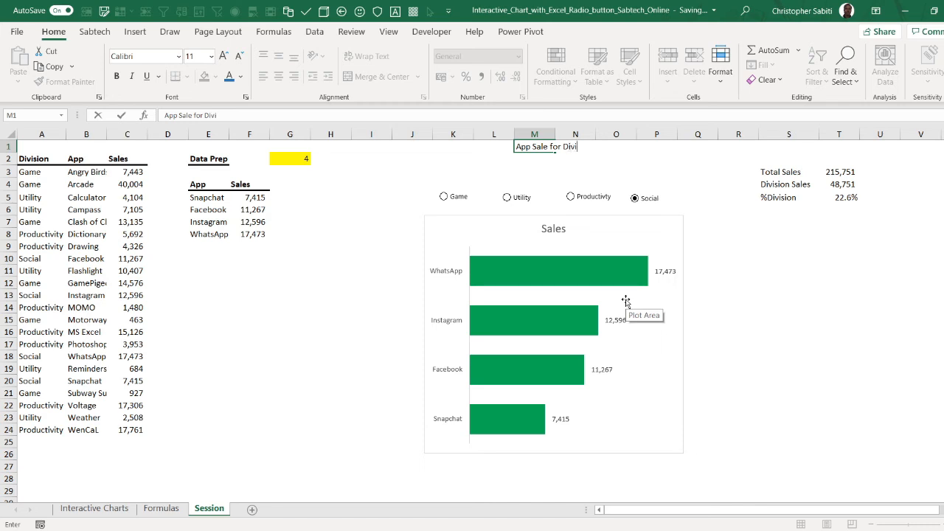
{"action": "type", "text": "on ----"}
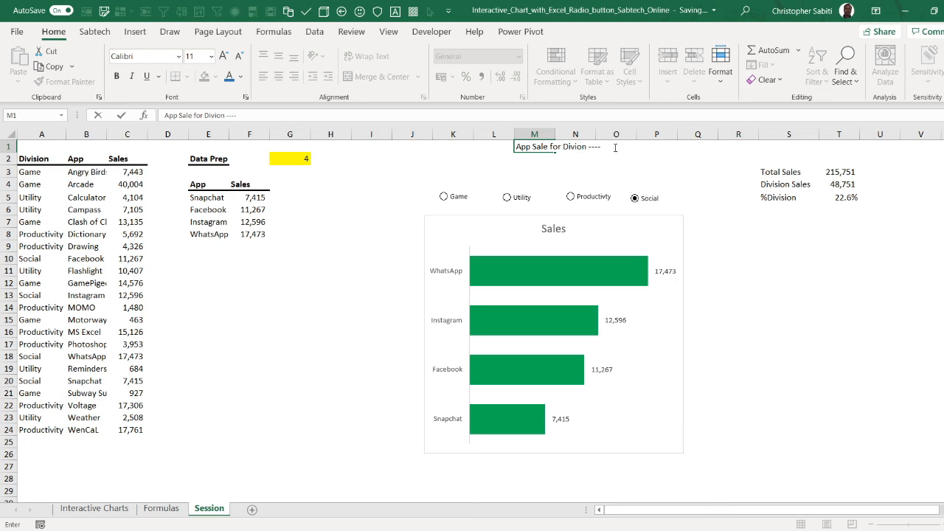
{"action": "type", "text": "h sale"}
{"action": "key", "text": "BackSpace"}
{"action": "key", "text": "BackSpace"}
{"action": "key", "text": "BackSpace"}
{"action": "key", "text": "BackSpace"}
{"action": "type", "text": "a"}
{"action": "key", "text": "BackSpace"}
{"action": "key", "text": "BackSpace"}
{"action": "key", "text": "BackSpace"}
{"action": "key", "text": "BackSpace"}
{"action": "key", "text": "BackSpace"}
{"action": "key", "text": "BackSpace"}
{"action": "key", "text": "BackSpace"}
Step: Correct the spelling of "Division" in the M1 draft title and extend it to read "App Sale for Division ---- are-----"
{"action": "left_click", "coordinate": [578, 147]}
{"action": "type", "text": "s"}
{"action": "left_click", "coordinate": [622, 147]}
{"action": "type", "text": "are----"}
{"action": "left_click", "coordinate": [752, 273]}
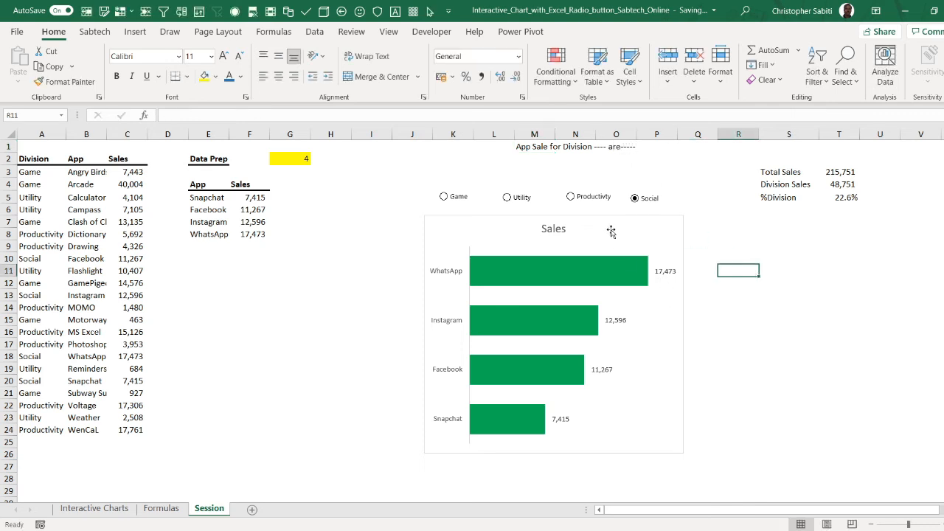
Step: Examine the draft title in M1, the %Division cell T5 and the SWITCH part of the E5 formula
{"action": "left_click", "coordinate": [603, 148]}
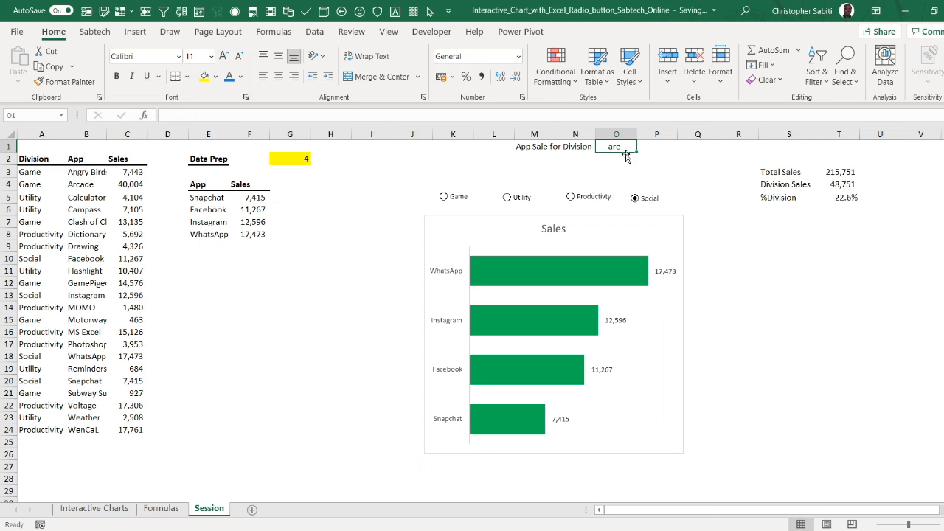
{"action": "left_click", "coordinate": [847, 196]}
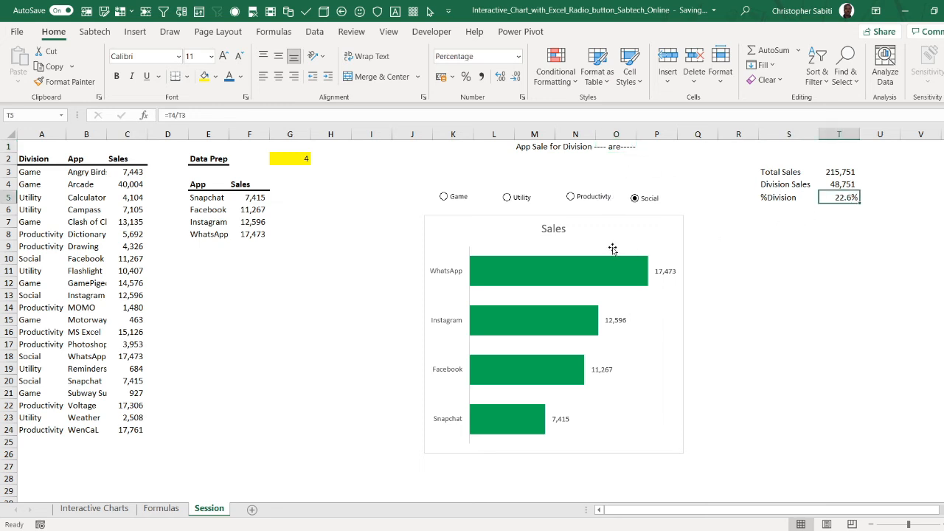
{"action": "left_click", "coordinate": [600, 147]}
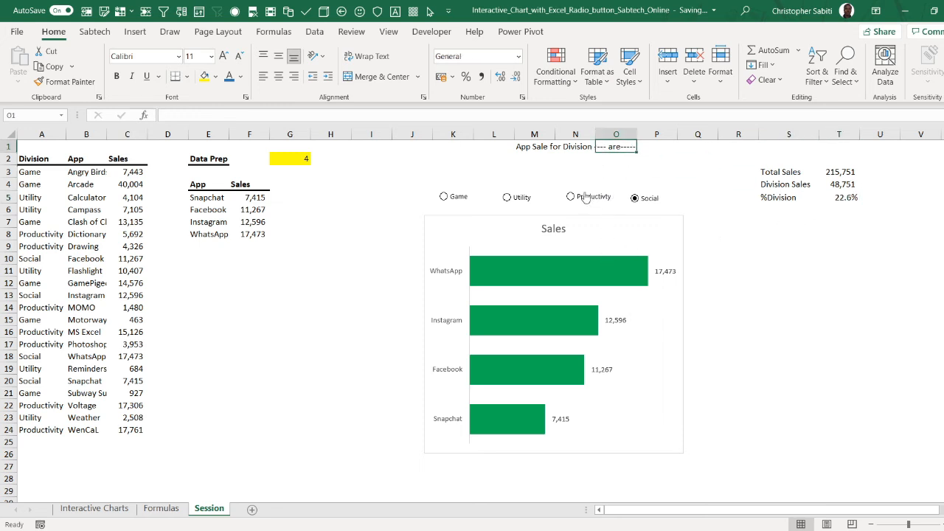
{"action": "left_click", "coordinate": [518, 151]}
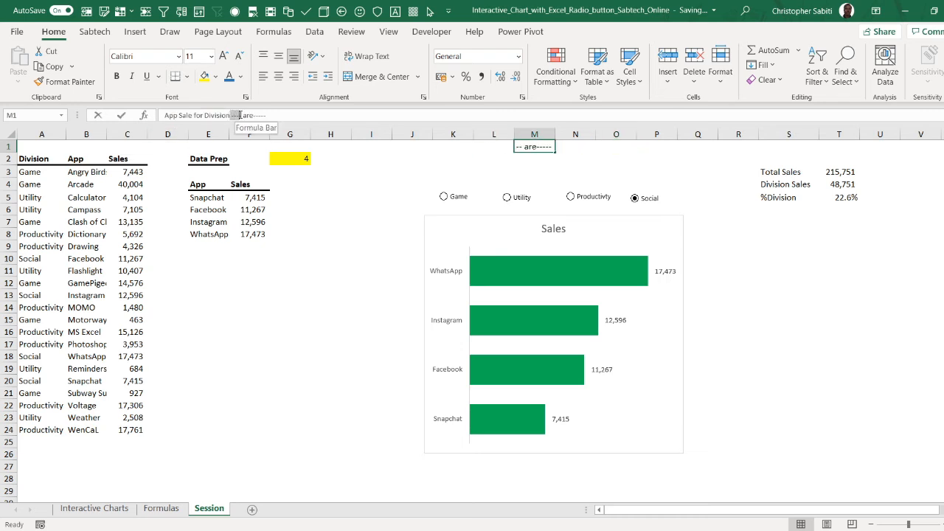
{"action": "double_click", "coordinate": [241, 115]}
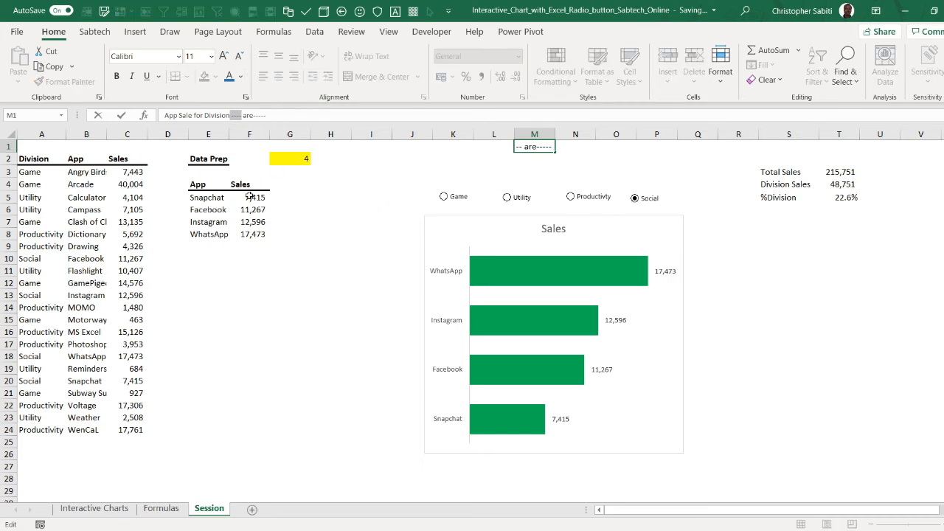
{"action": "left_click", "coordinate": [220, 199]}
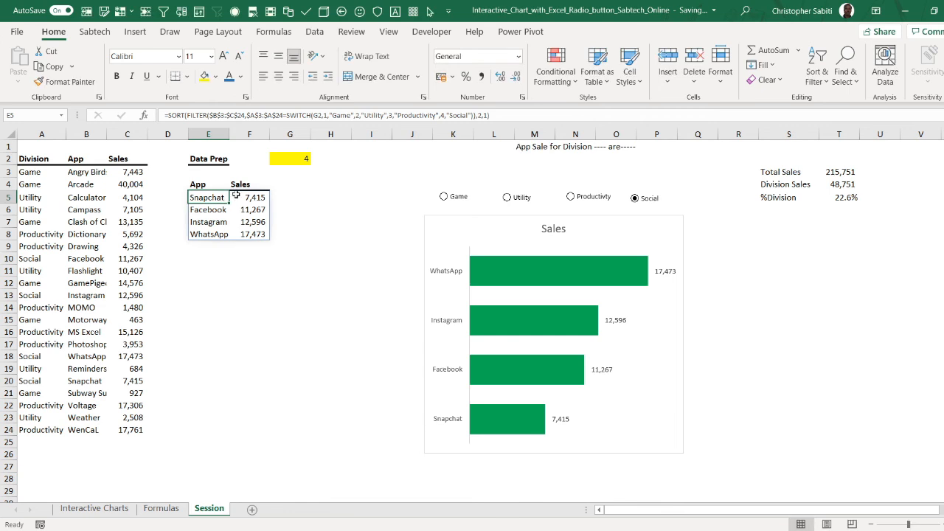
{"action": "left_click_drag", "start_coordinate": [285, 114], "coordinate": [472, 115]}
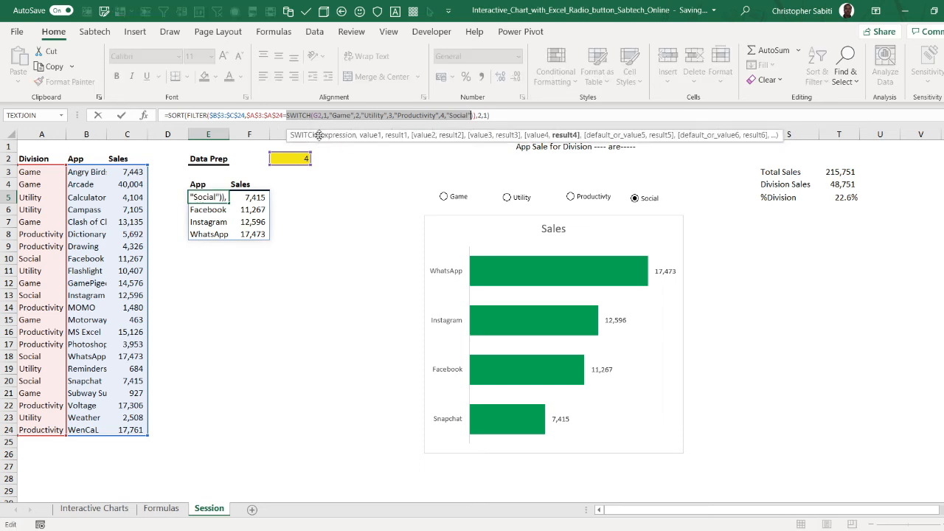
{"action": "key", "text": "Return"}
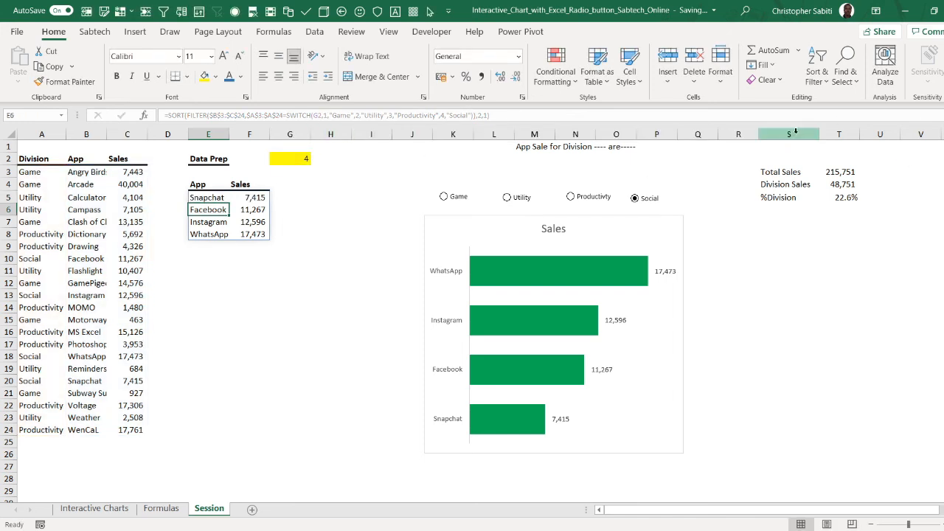
Step: Turn the M1 draft title into a formula beginning with ="App Sale for Division"& ahead of the placeholder text
{"action": "left_click", "coordinate": [522, 148]}
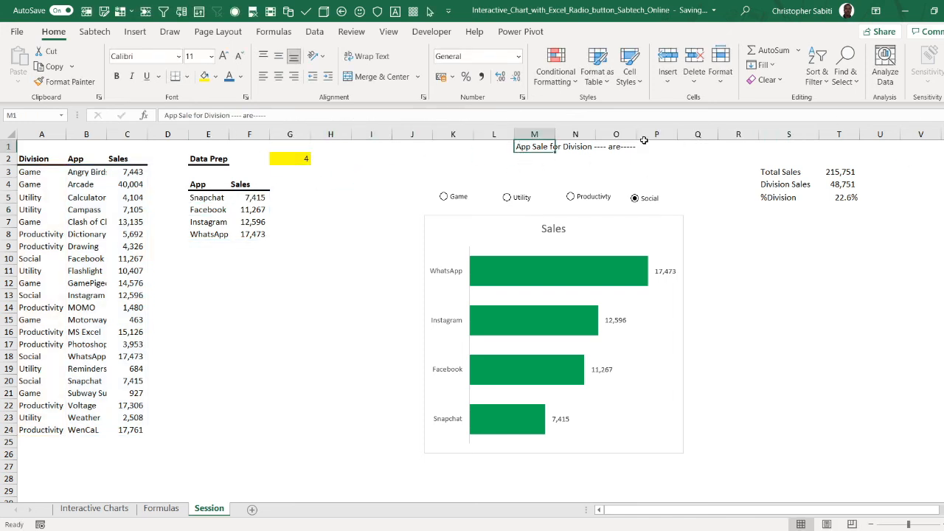
{"action": "left_click", "coordinate": [166, 115]}
{"action": "type", "text": "="}
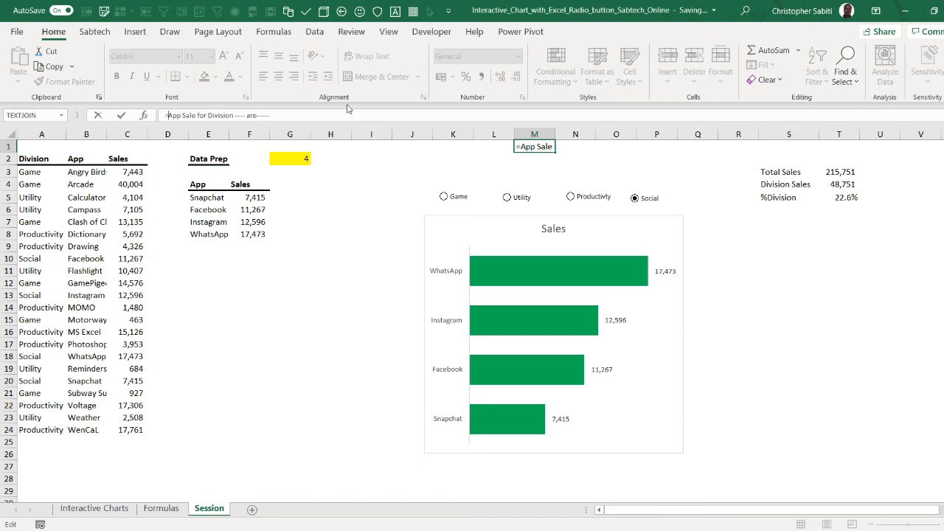
{"action": "type", "text": "\""}
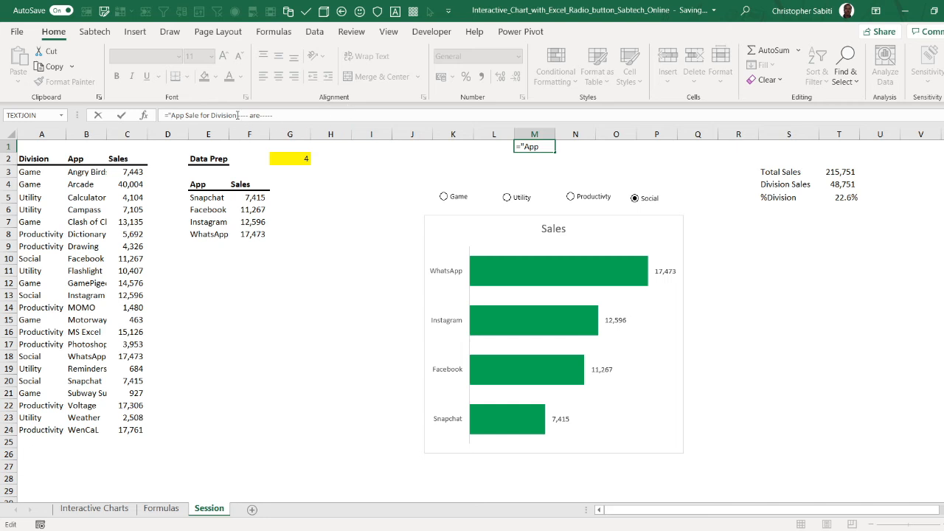
{"action": "key", "text": "ctrl+Right"}
{"action": "key", "text": "ctrl+Right"}
{"action": "key", "text": "ctrl+Right"}
{"action": "key", "text": "ctrl+Right"}
{"action": "type", "text": "\"&"}
Step: Replace the leftover placeholder text in the M1 formula with a reference to G2, giving ="App Sale for Division"& G2
{"action": "left_click_drag", "start_coordinate": [246, 116], "coordinate": [280, 114]}
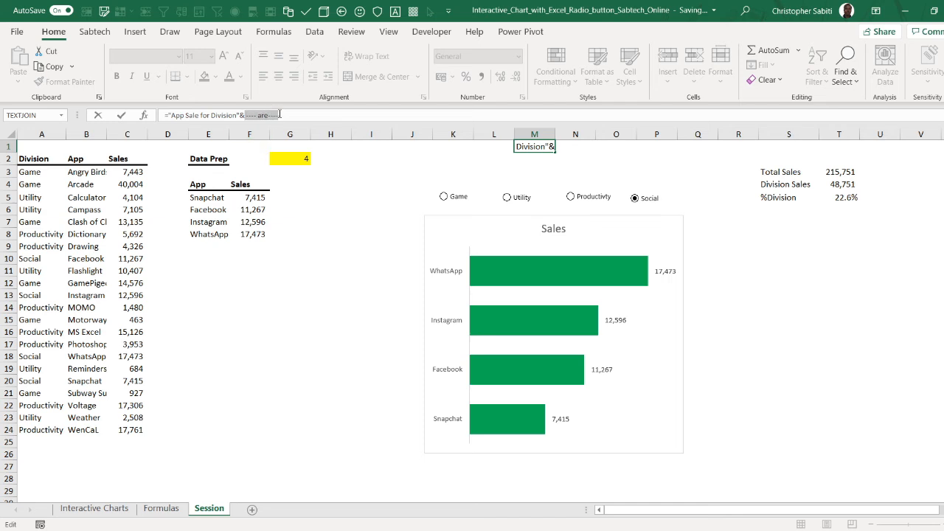
{"action": "key", "text": "BackSpace"}
{"action": "left_click", "coordinate": [292, 159]}
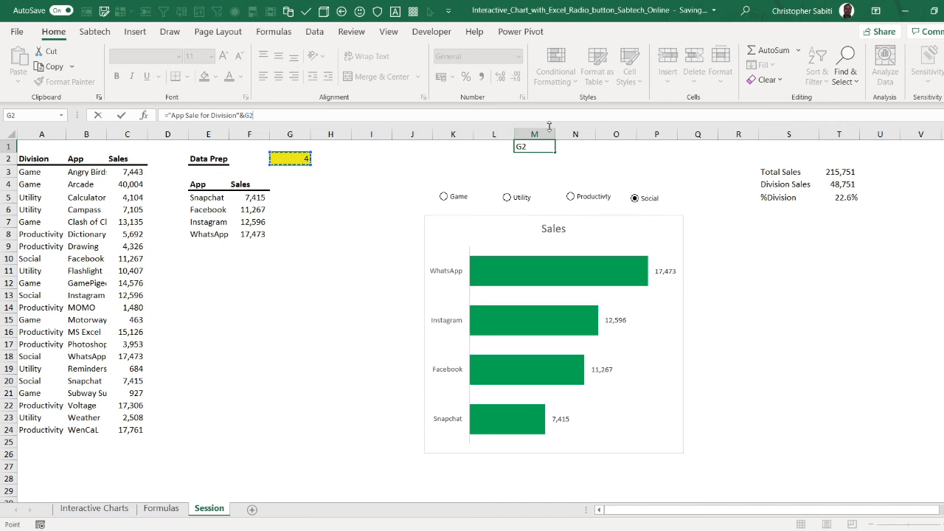
{"action": "key", "text": "Return"}
{"action": "left_click", "coordinate": [587, 149]}
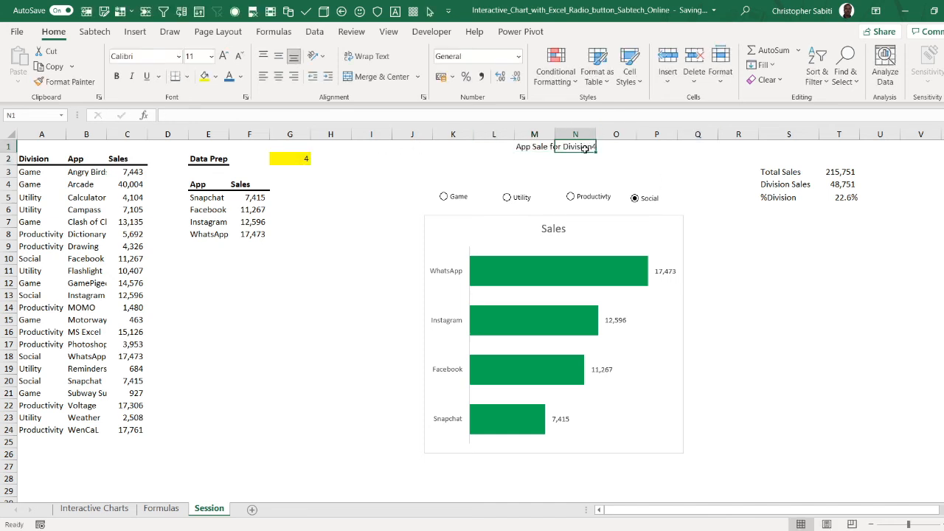
{"action": "left_click", "coordinate": [533, 142]}
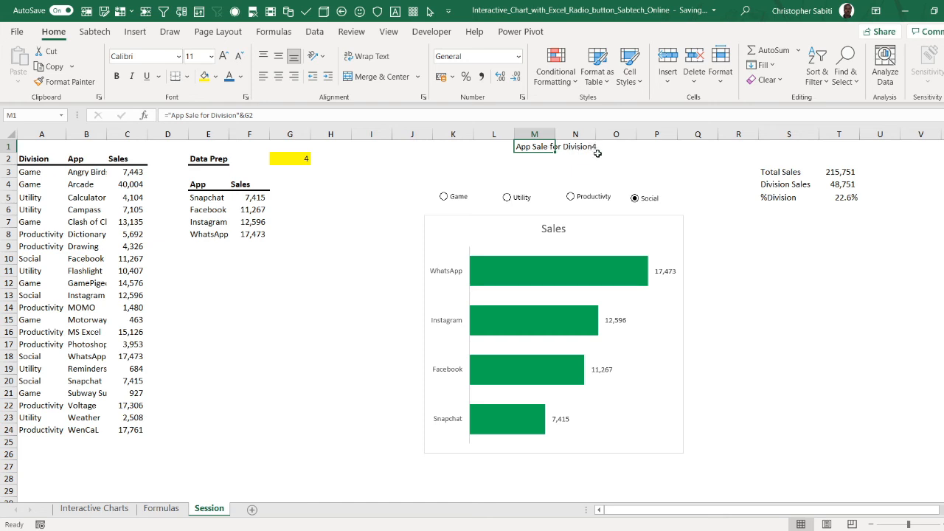
{"action": "left_click", "coordinate": [248, 116]}
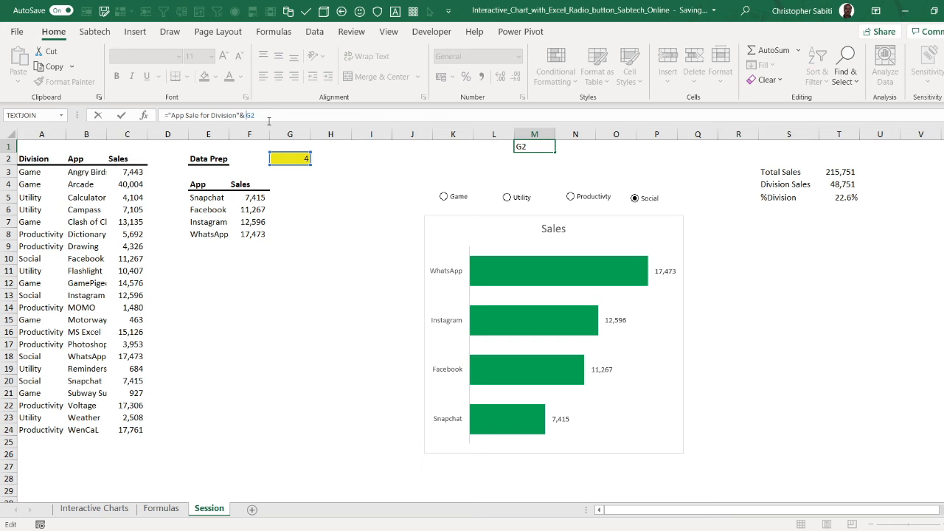
{"action": "key", "text": "Return"}
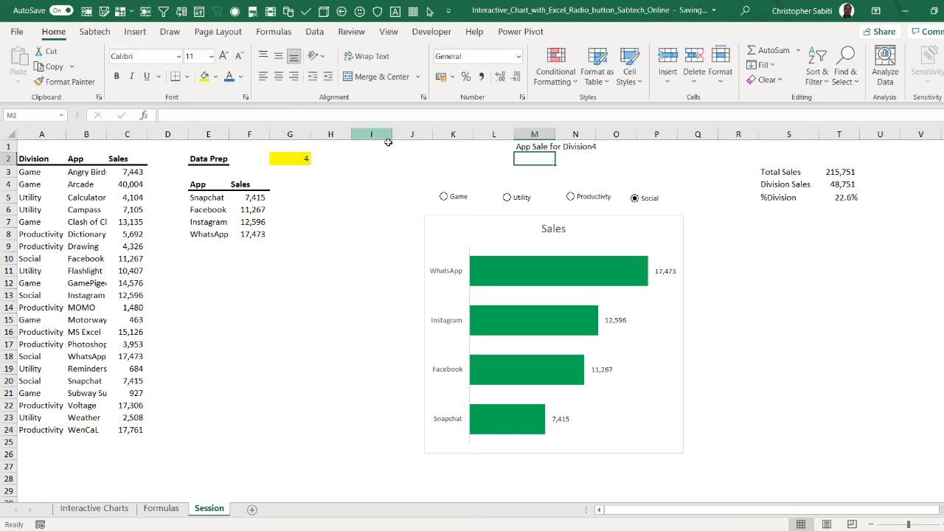
Step: Copy SWITCH(G2,1,"Game",2,"Utility",3,"Productivity",4,"Social") from the E5 formula and put it in place of G2 in the M1 title formula
{"action": "left_click", "coordinate": [547, 146]}
{"action": "left_click", "coordinate": [207, 199]}
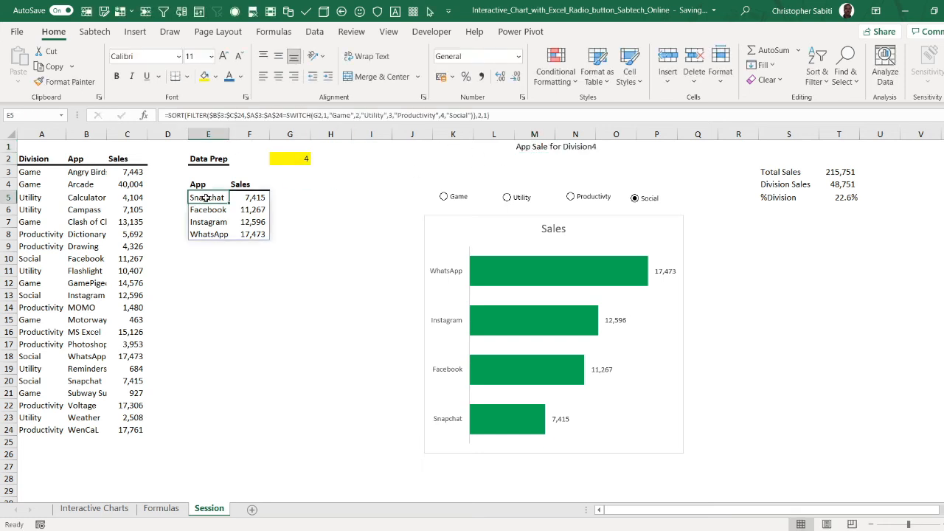
{"action": "left_click_drag", "start_coordinate": [287, 115], "coordinate": [474, 111]}
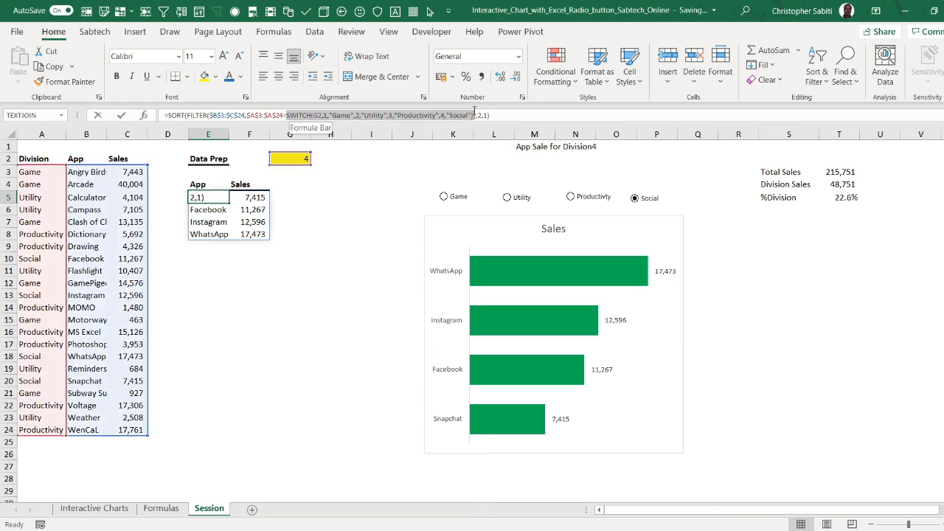
{"action": "key", "text": "ctrl+c"}
{"action": "key", "text": "Return"}
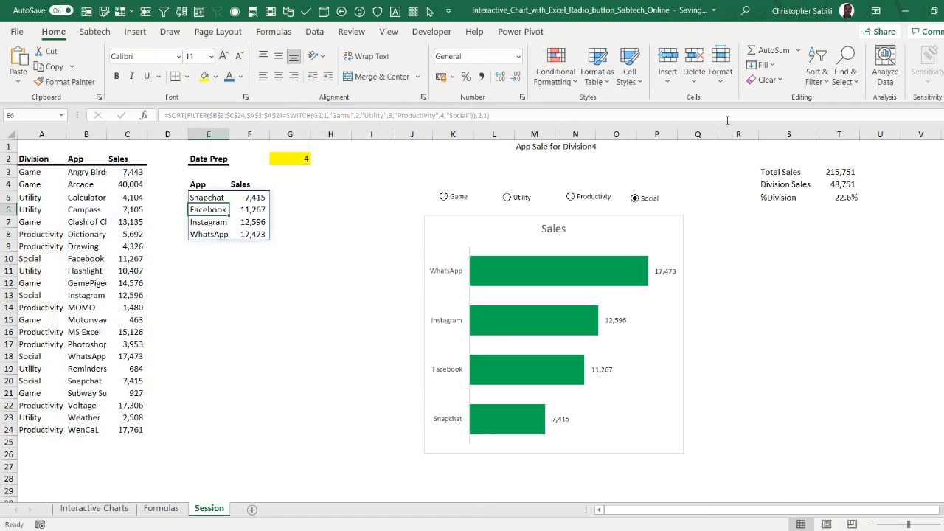
{"action": "left_click", "coordinate": [525, 147]}
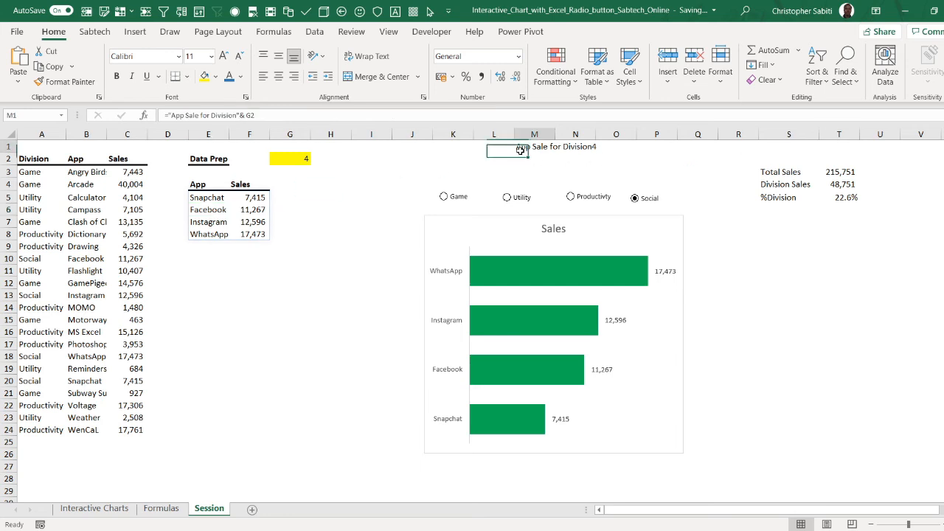
{"action": "double_click", "coordinate": [251, 116]}
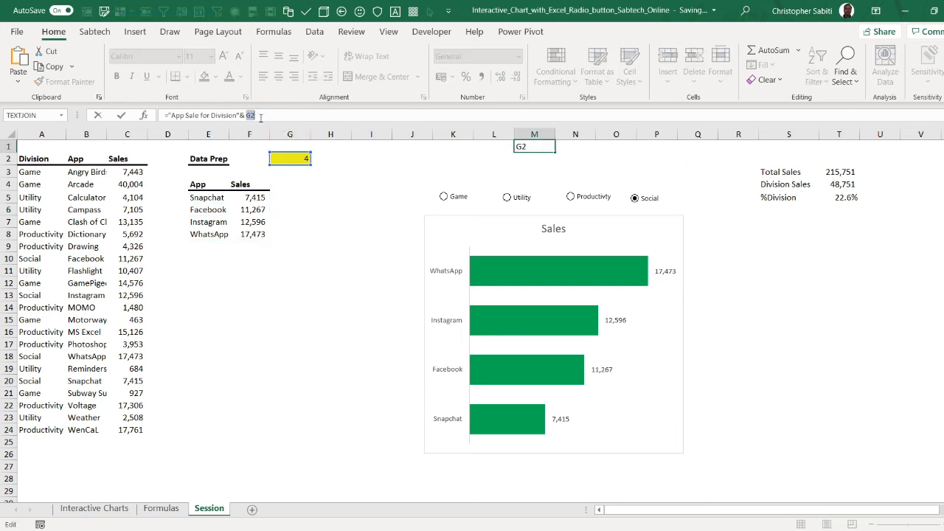
{"action": "key", "text": "ctrl+v"}
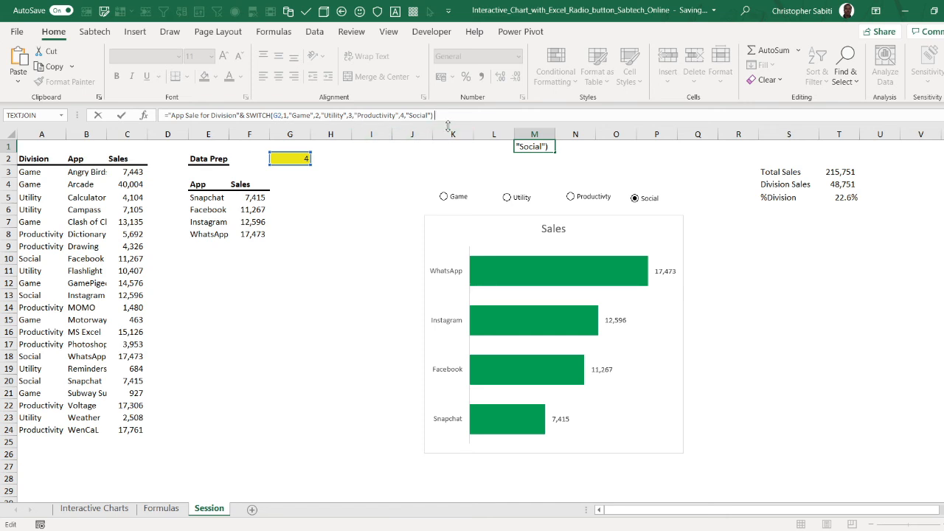
Step: Append &" are "& and an absolute reference to the %Division cell, $T$5, to the M1 title formula
{"action": "type", "text": "&\" are"}
{"action": "type", "text": "\"&"}
{"action": "left_click", "coordinate": [845, 198]}
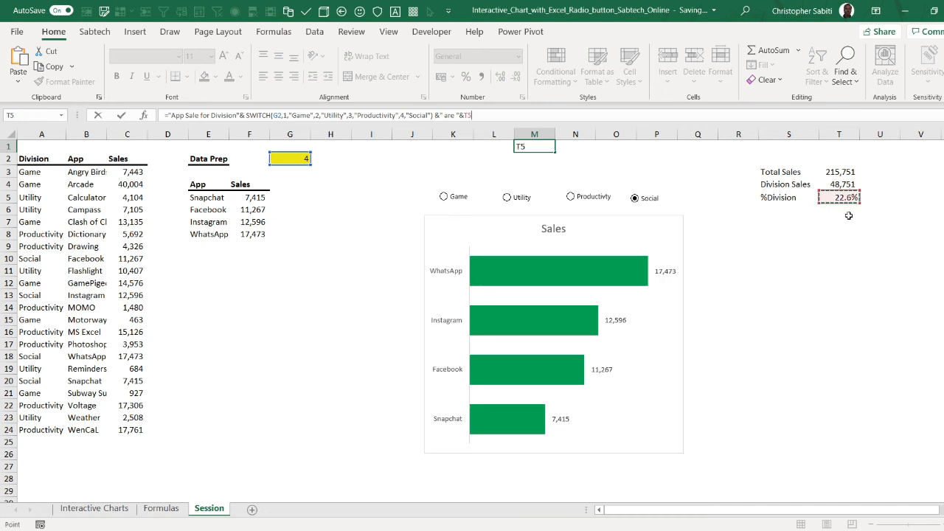
{"action": "key", "text": "F4"}
{"action": "key", "text": "Return"}
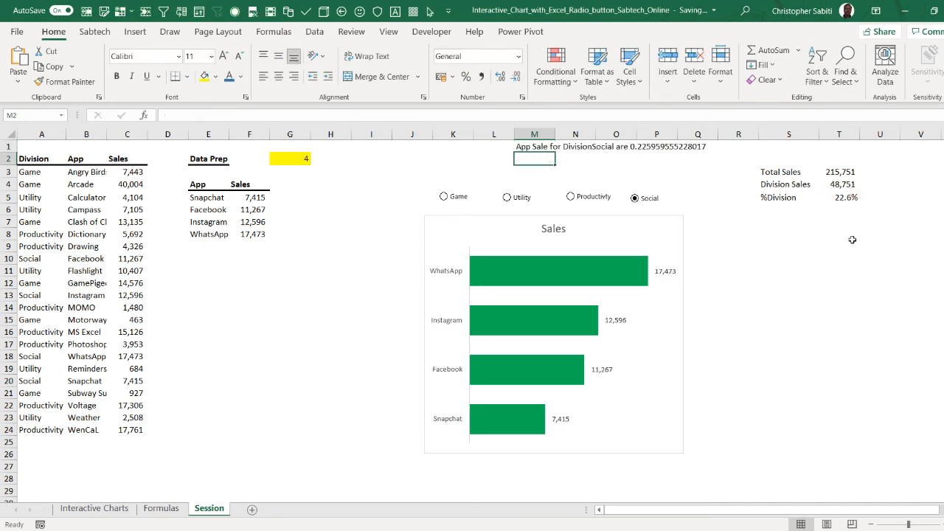
Step: Wrap $T$5 in the M1 title formula in a TEXT function with the format "0.0%"
{"action": "left_click", "coordinate": [536, 147]}
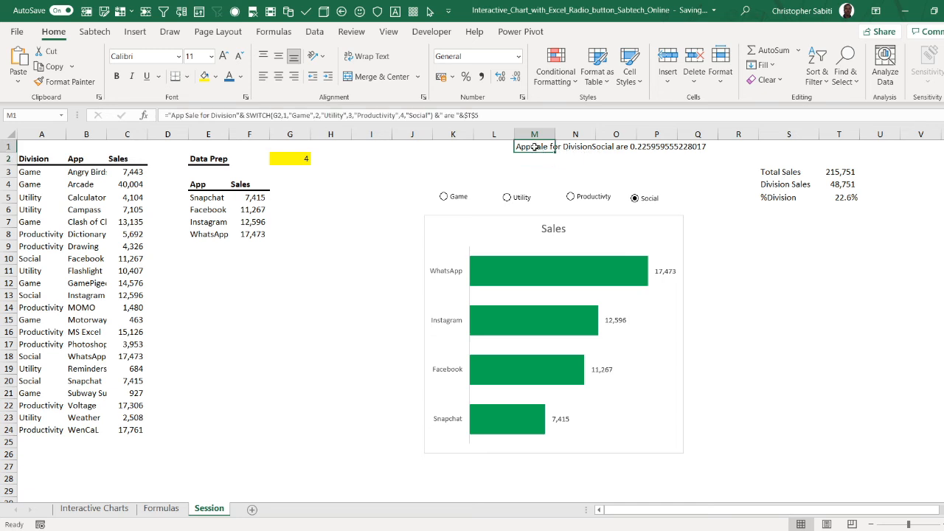
{"action": "double_click", "coordinate": [468, 115]}
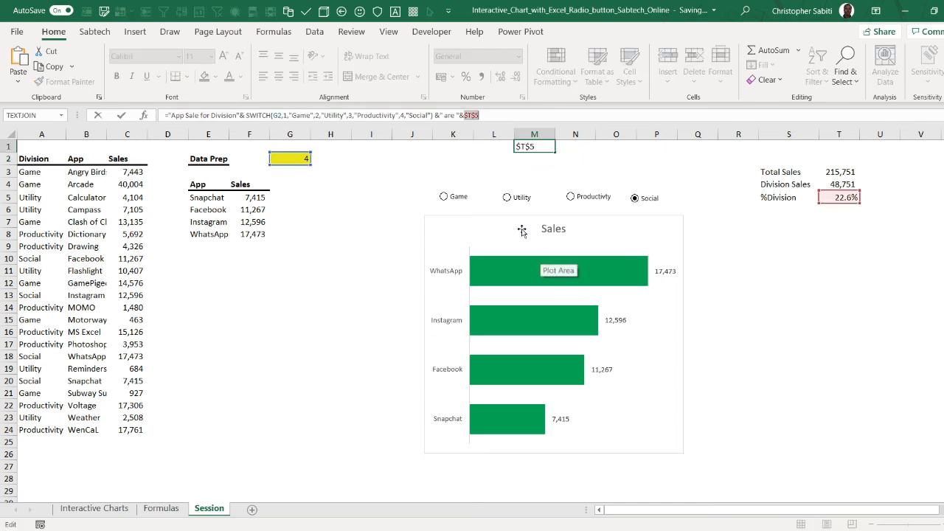
{"action": "left_click", "coordinate": [466, 115]}
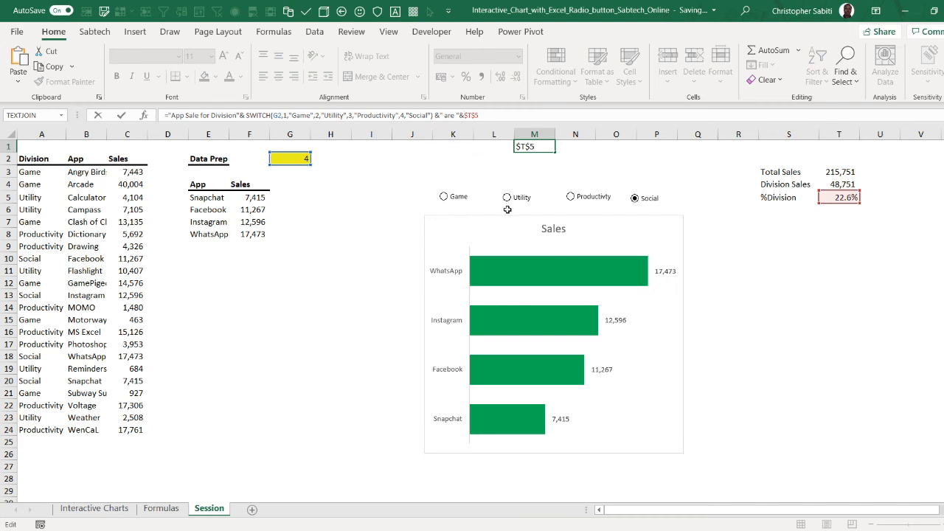
{"action": "type", "text": "tect"}
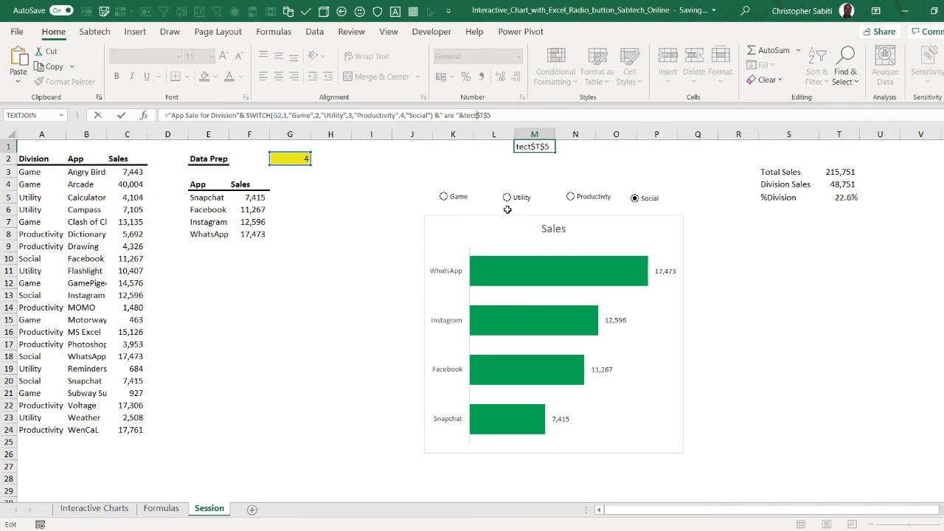
{"action": "key", "text": "BackSpace"}
{"action": "key", "text": "BackSpace"}
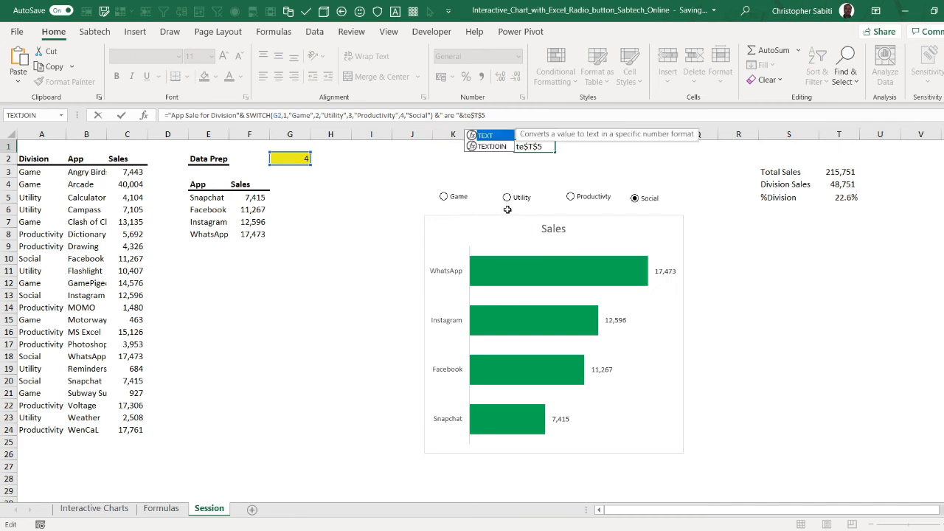
{"action": "key", "text": "Tab"}
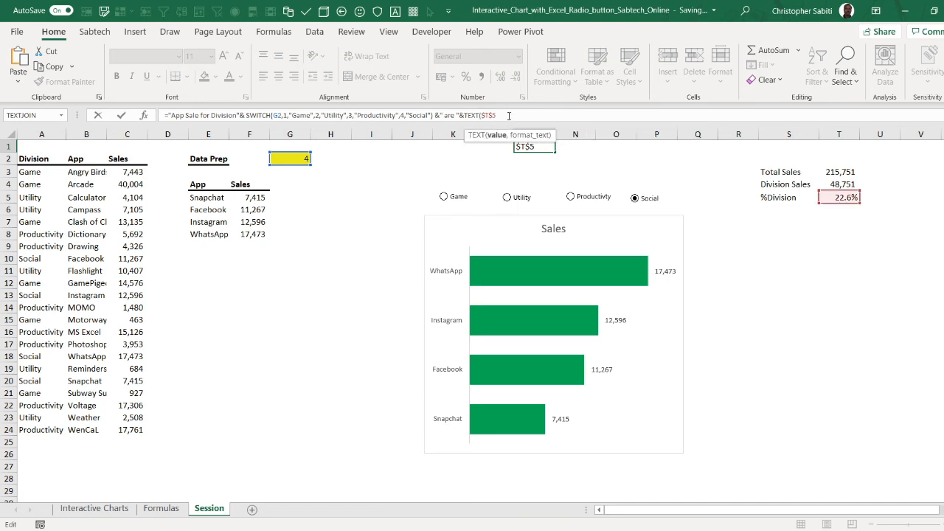
{"action": "type", "text": ",0.0%"}
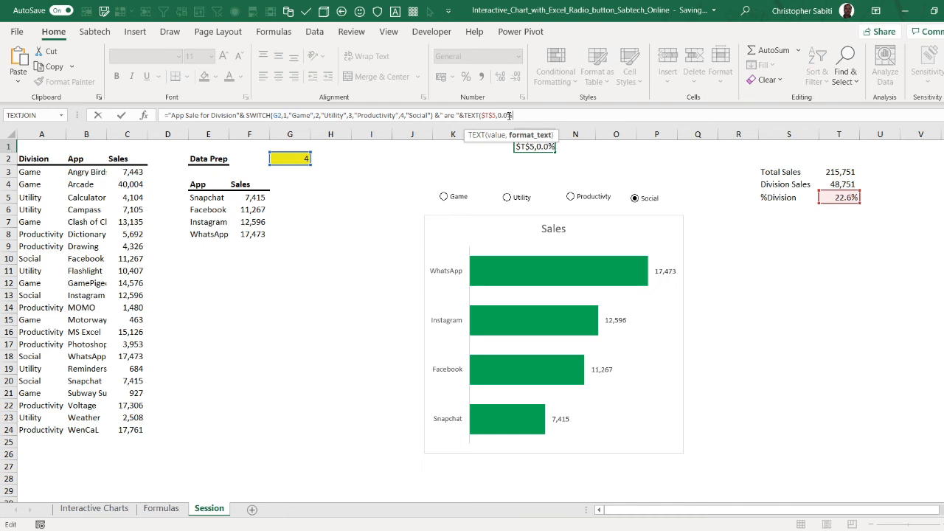
{"action": "type", "text": "\",2,\""}
{"action": "type", "text": ")"}
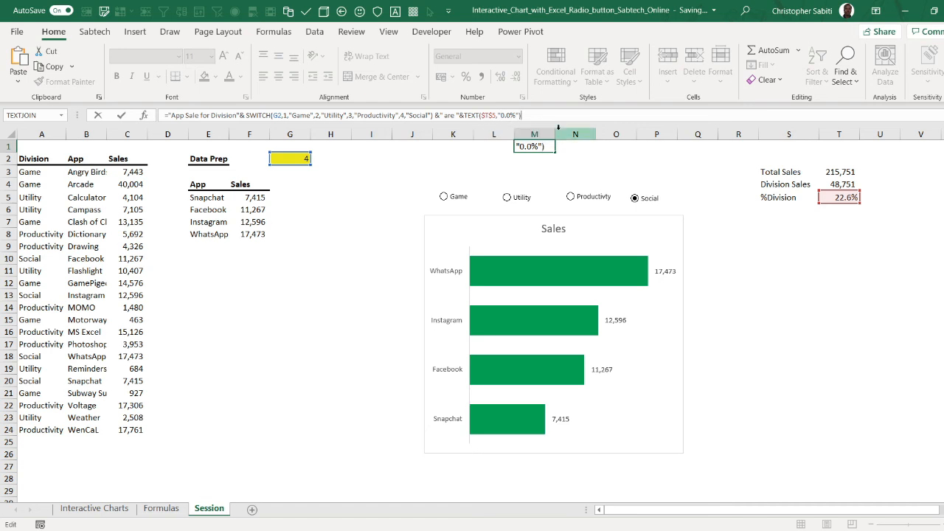
{"action": "key", "text": "Return"}
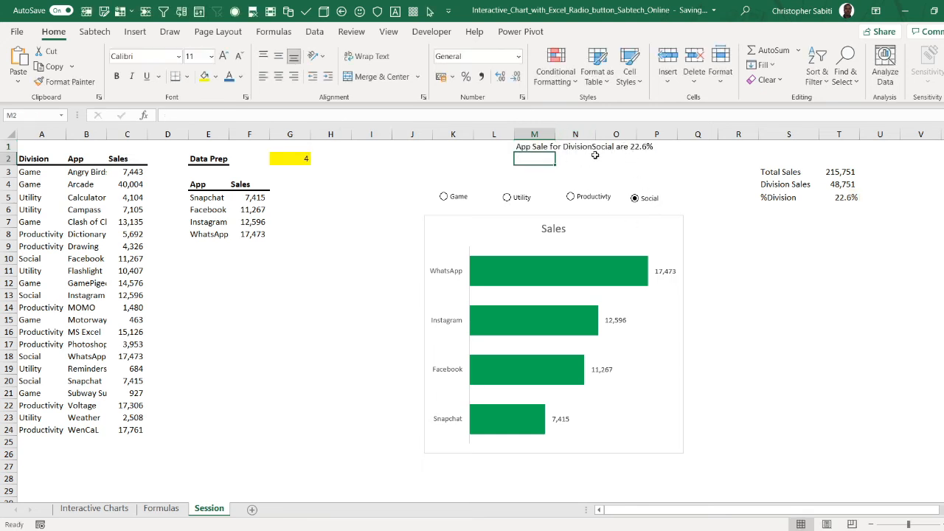
{"action": "left_click", "coordinate": [536, 148]}
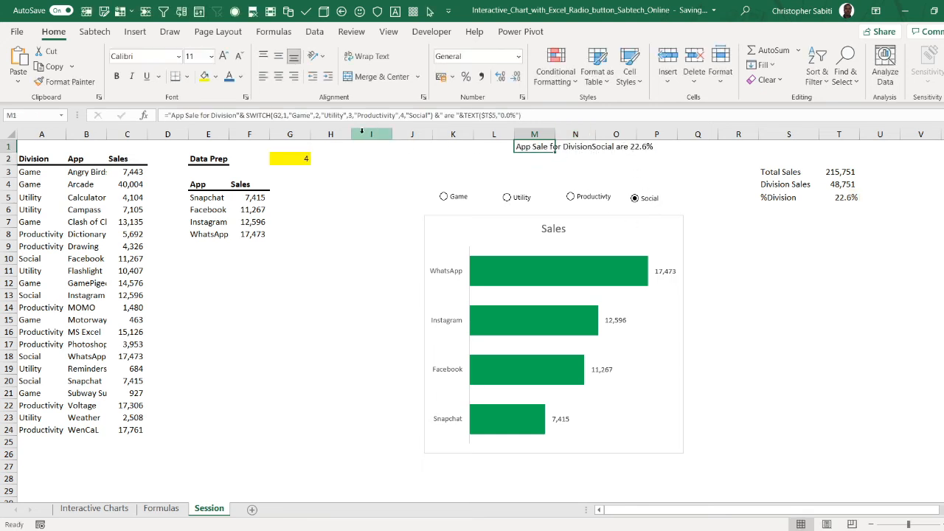
Step: Insert a space and a semicolon after "App Sale for Division" in the text of the M1 title formula
{"action": "left_click", "coordinate": [235, 117]}
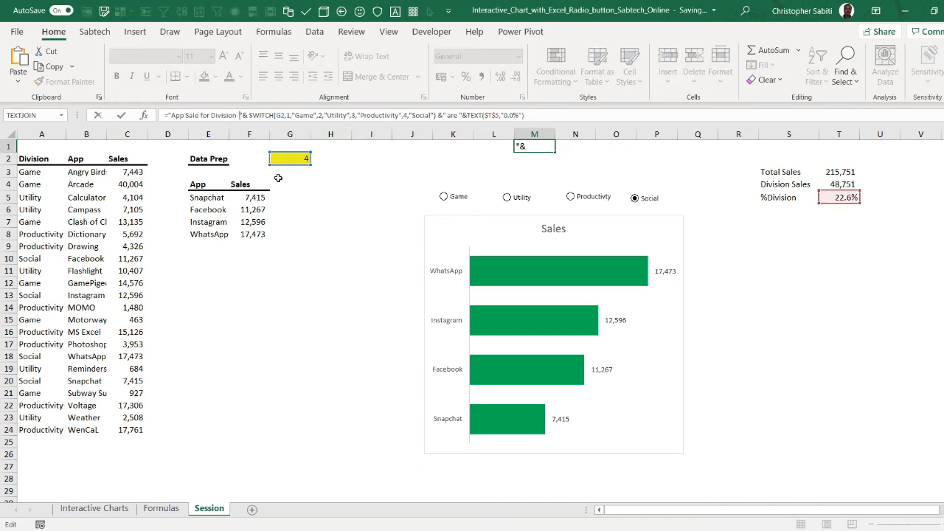
{"action": "key", "text": "Return"}
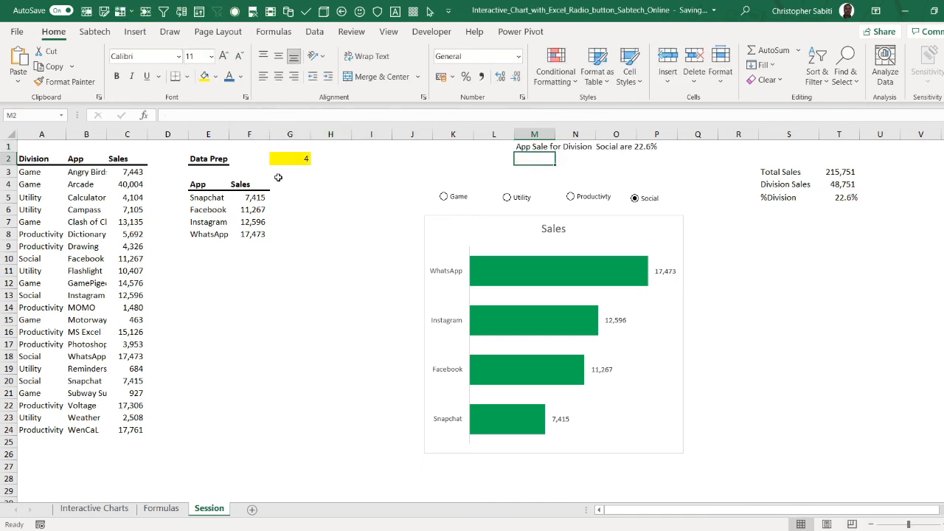
{"action": "left_click", "coordinate": [525, 146]}
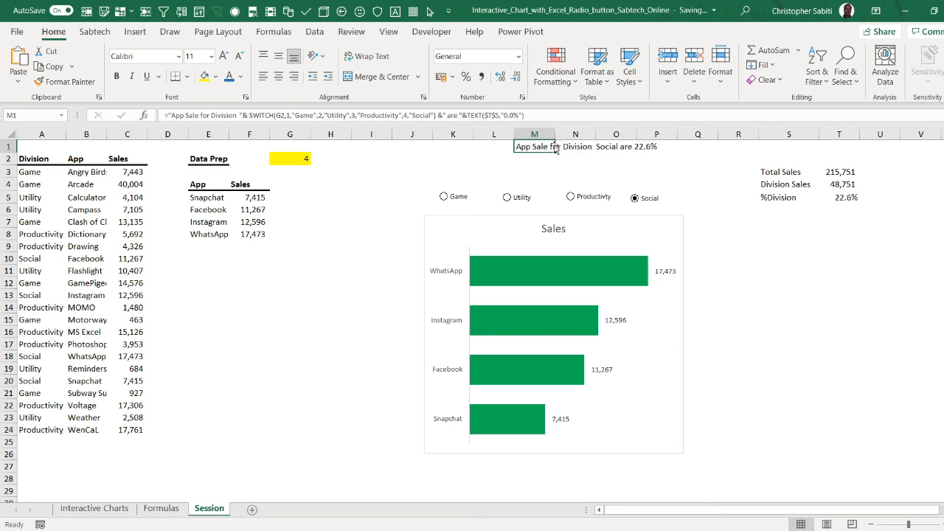
{"action": "left_click", "coordinate": [243, 115]}
{"action": "type", "text": ";"}
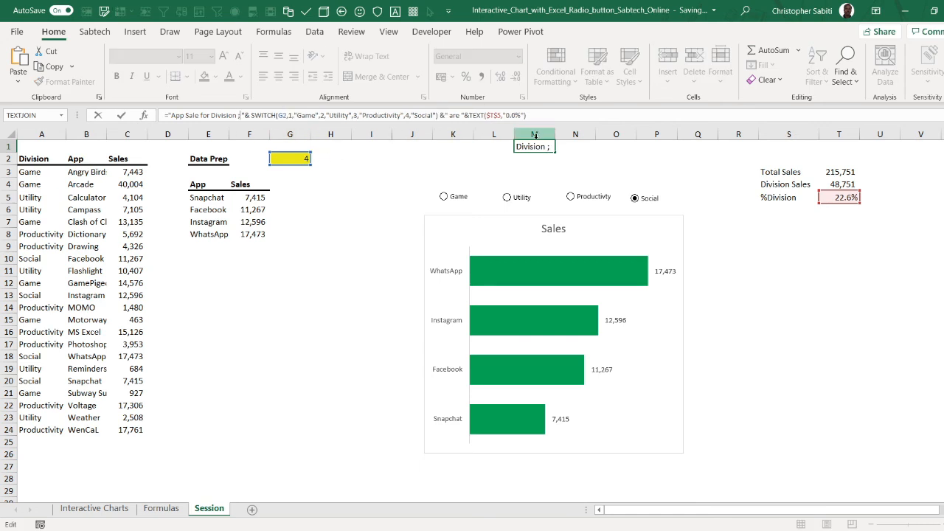
{"action": "key", "text": "Return"}
{"action": "left_click", "coordinate": [586, 161]}
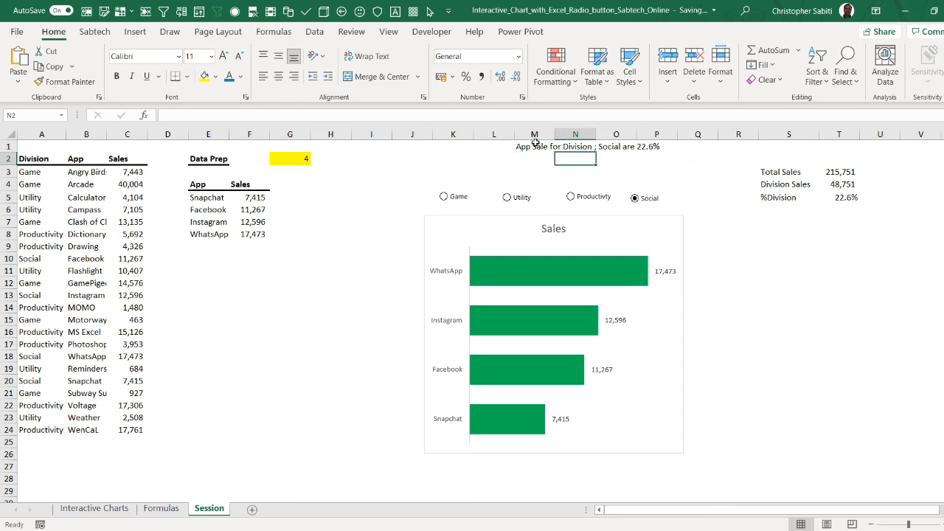
Step: Link the bar chart's title to cell M1 on the Session sheet in place of the static Sales title
{"action": "left_click", "coordinate": [551, 231]}
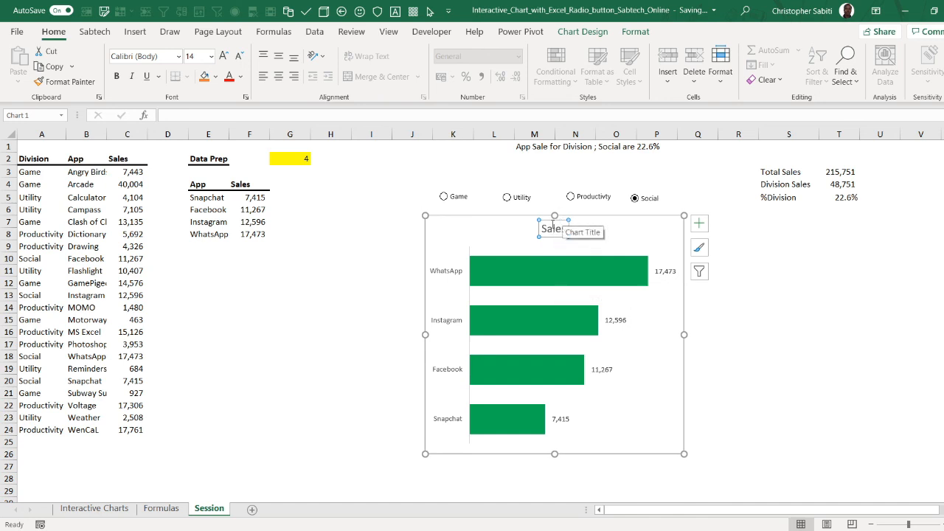
{"action": "left_click", "coordinate": [165, 115]}
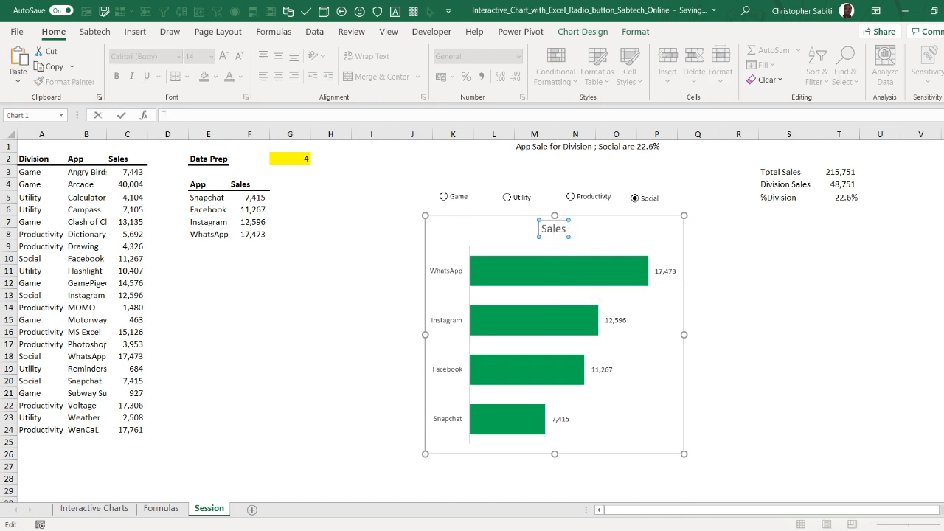
{"action": "type", "text": "="}
{"action": "left_click", "coordinate": [544, 147]}
{"action": "key", "text": "Return"}
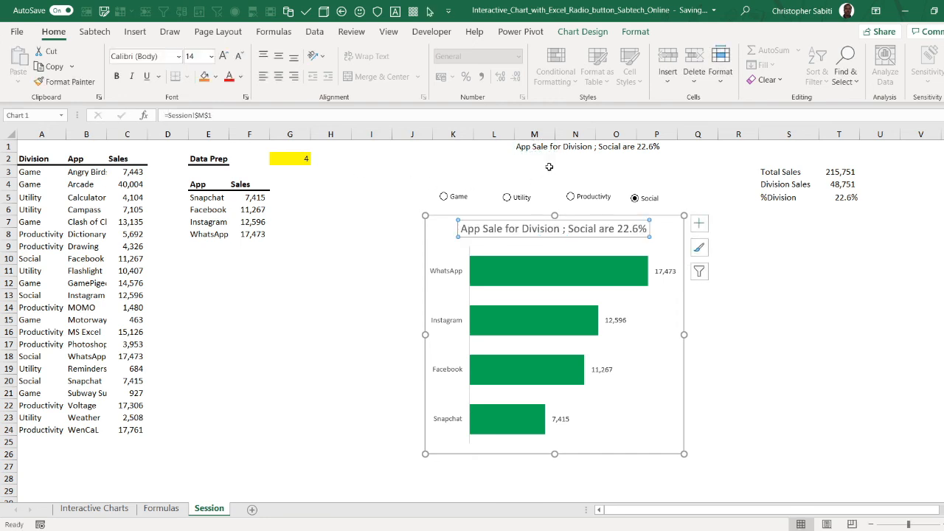
{"action": "left_click", "coordinate": [839, 294]}
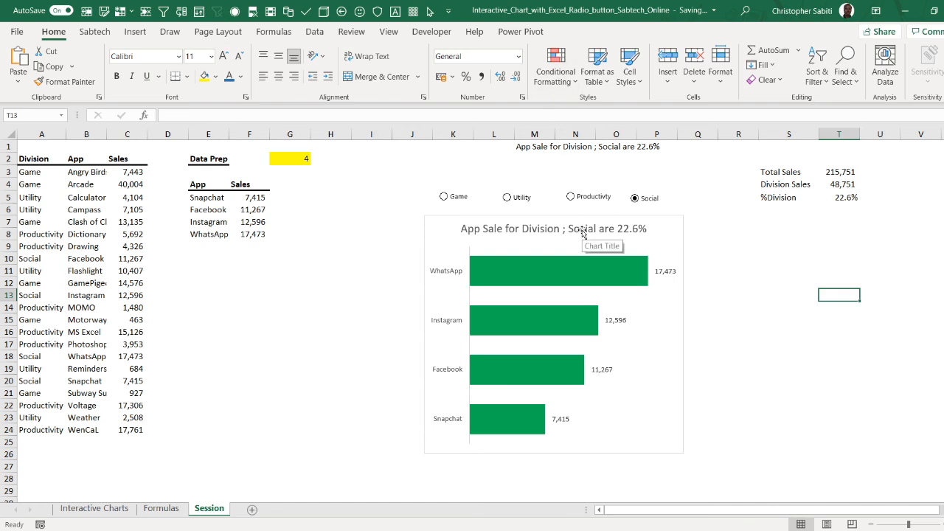
Step: Test the chart and its linked title by selecting the Game, Utility, Productivity and Social options in turn
{"action": "left_click", "coordinate": [444, 196]}
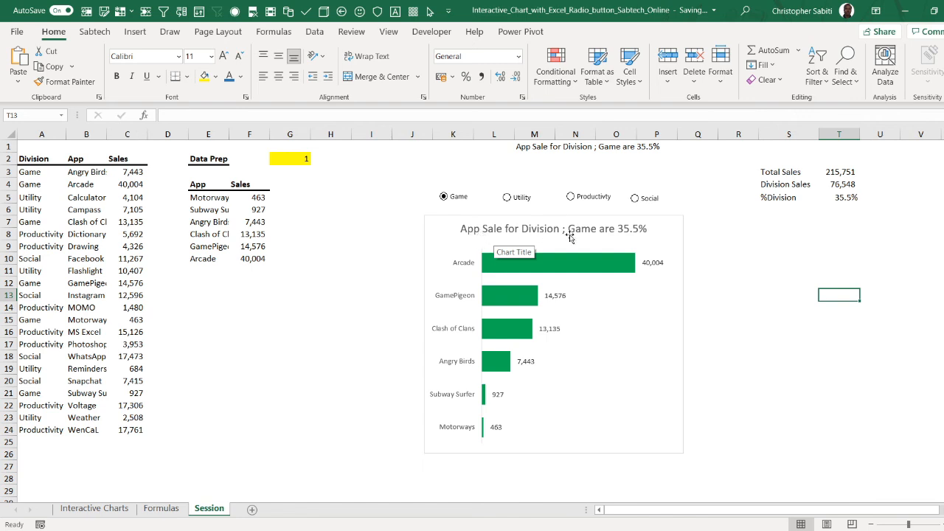
{"action": "left_click", "coordinate": [507, 197]}
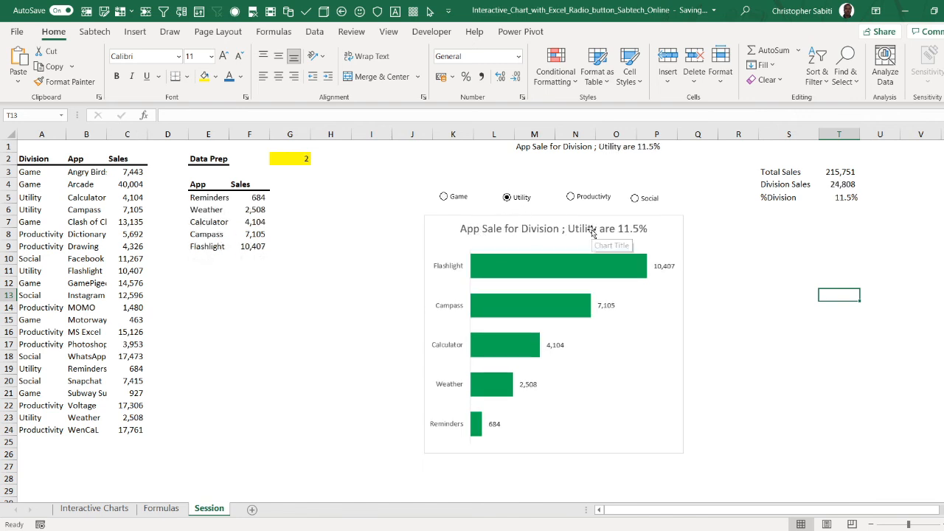
{"action": "left_click", "coordinate": [571, 197]}
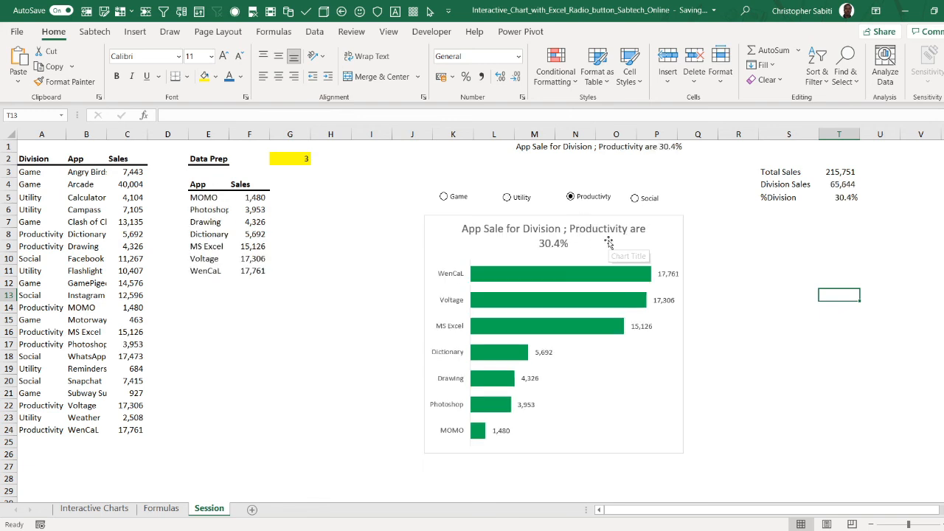
{"action": "left_click", "coordinate": [635, 197]}
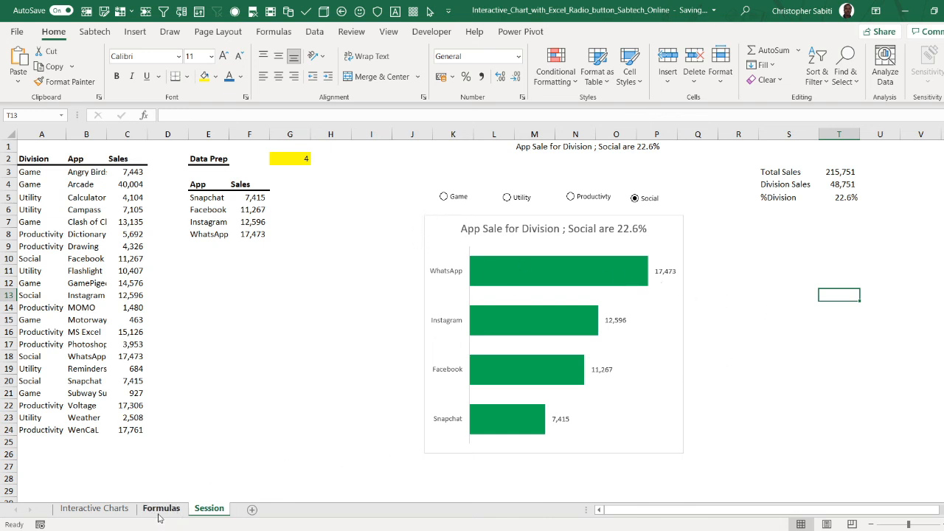
Step: Check the framed example on the Interactive Charts sheet, and draw a rounded rectangle about 12.8 cm high and 13.2 cm wide over the Session chart and options
{"action": "left_click", "coordinate": [110, 511]}
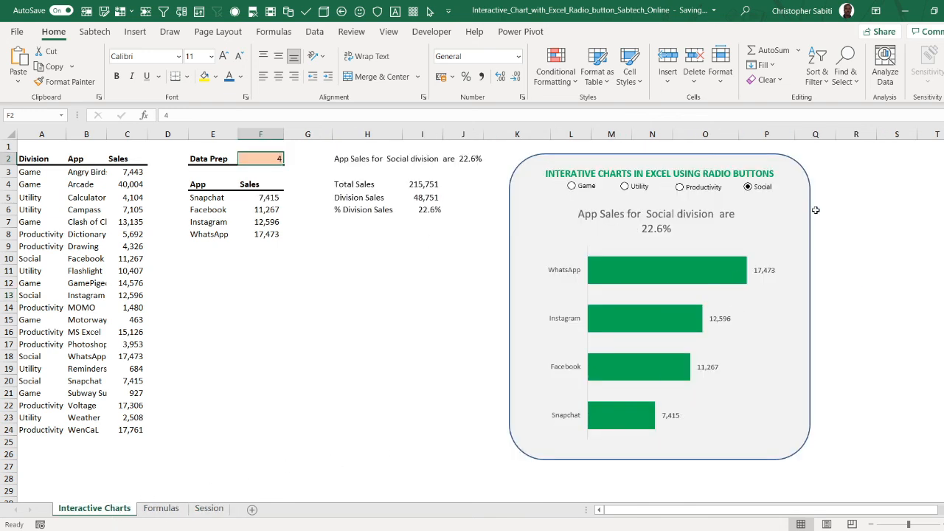
{"action": "left_click", "coordinate": [198, 510]}
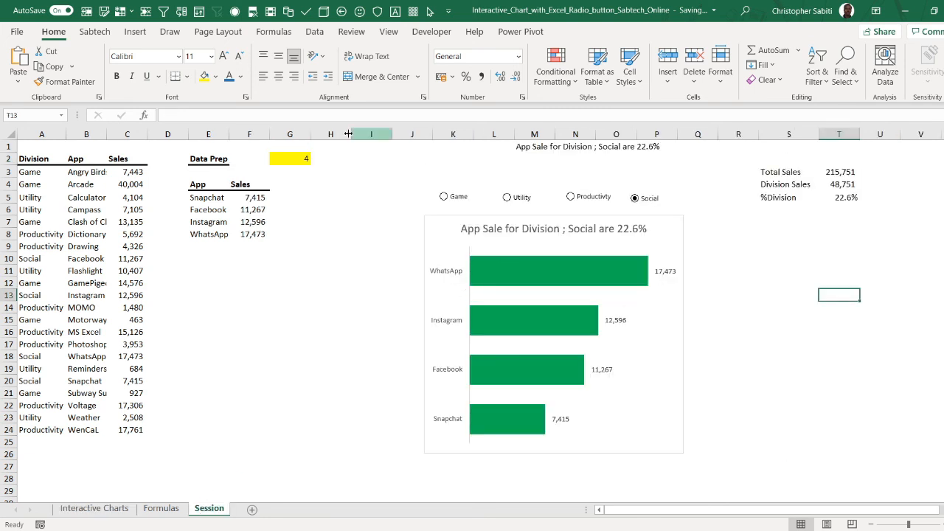
{"action": "left_click", "coordinate": [170, 31]}
{"action": "left_click", "coordinate": [135, 31]}
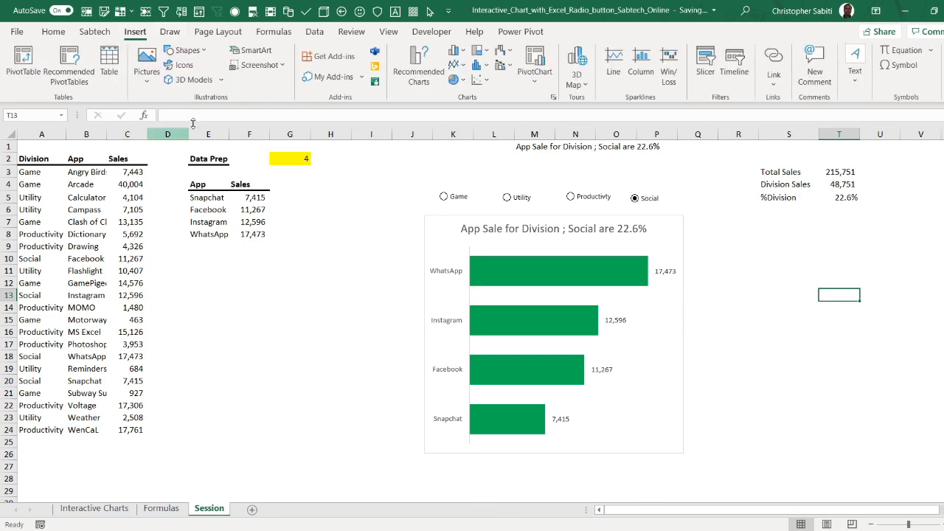
{"action": "left_click", "coordinate": [184, 50]}
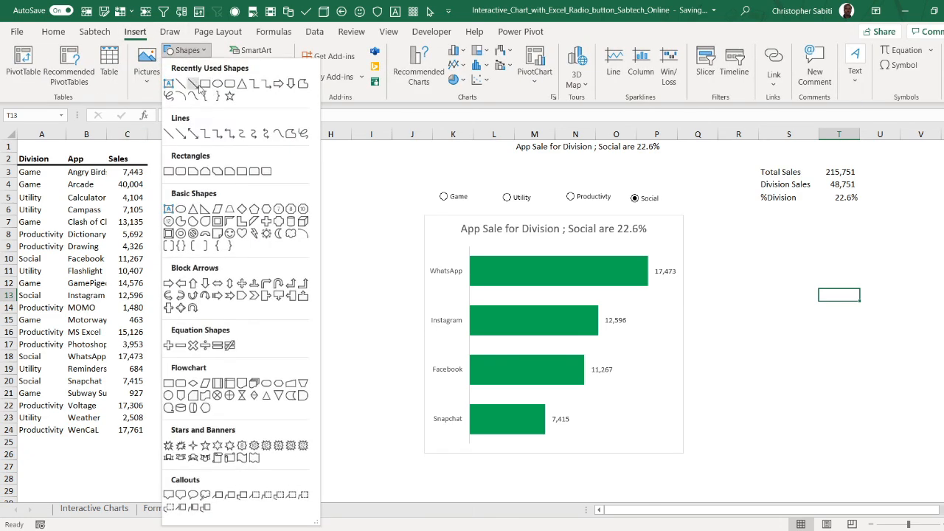
{"action": "left_click", "coordinate": [230, 84]}
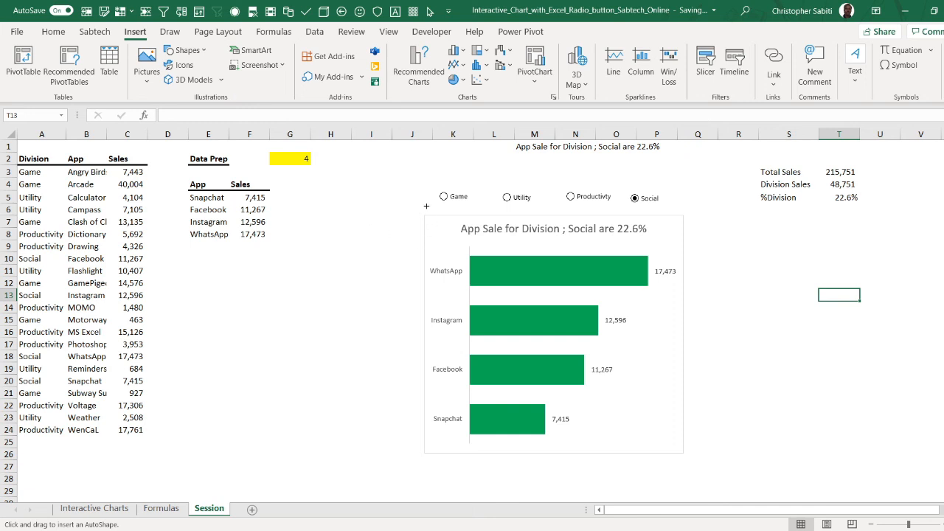
{"action": "left_click_drag", "start_coordinate": [391, 171], "coordinate": [707, 481]}
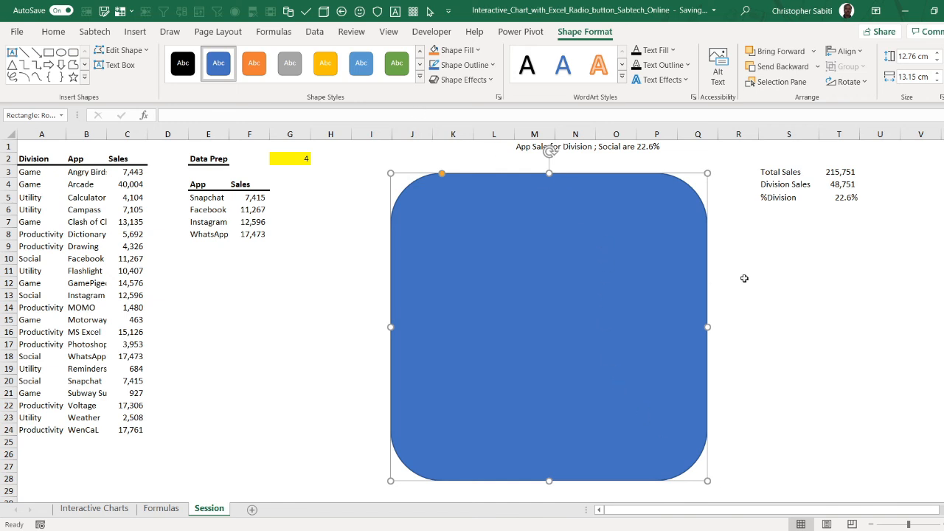
Step: Fill the rounded rectangle with White, Background 1, Darker 15% and send it behind the chart and option buttons
{"action": "left_click", "coordinate": [436, 51]}
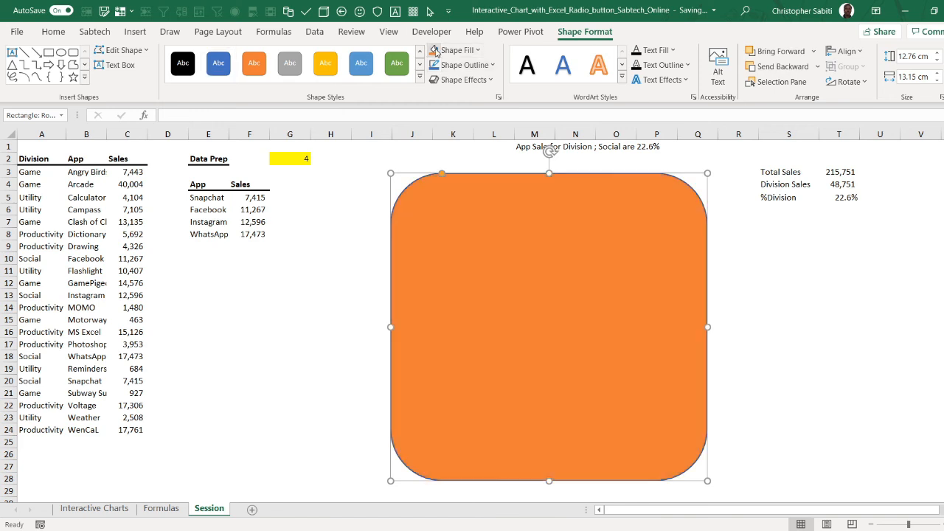
{"action": "left_click", "coordinate": [477, 50]}
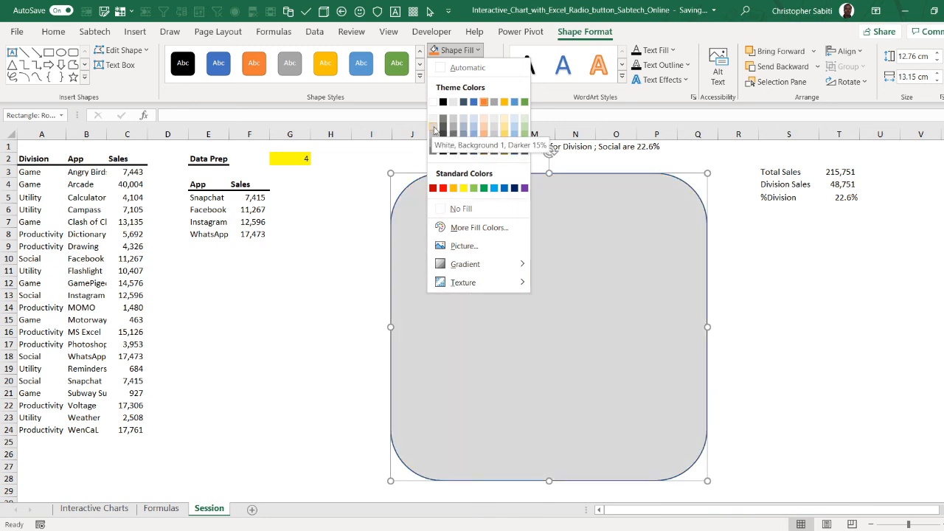
{"action": "left_click", "coordinate": [433, 127]}
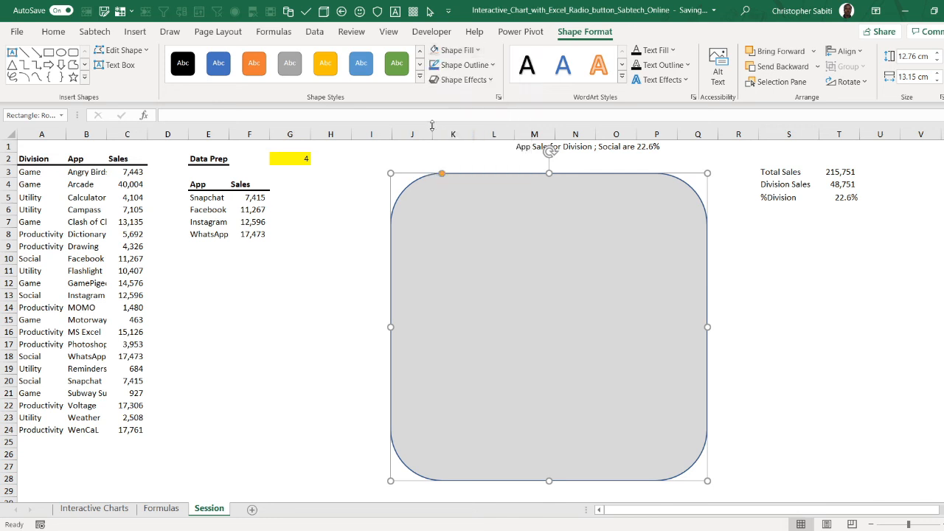
{"action": "right_click", "coordinate": [606, 220]}
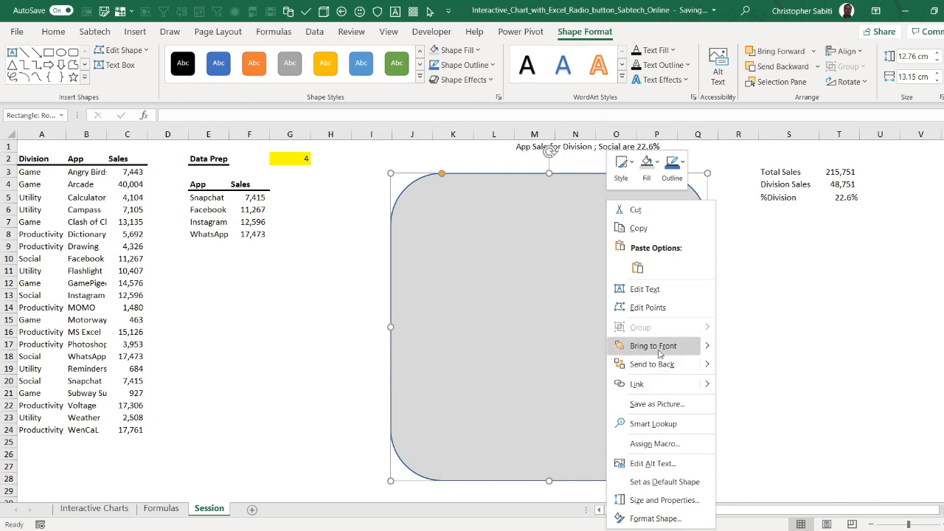
{"action": "left_click", "coordinate": [675, 365]}
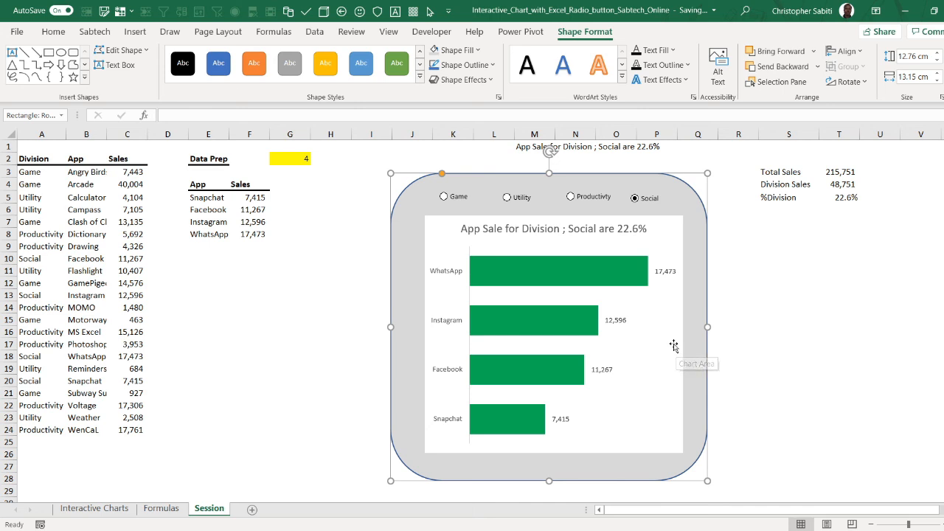
Step: Set the fill of the bar chart's plot area to No fill
{"action": "left_click", "coordinate": [631, 402]}
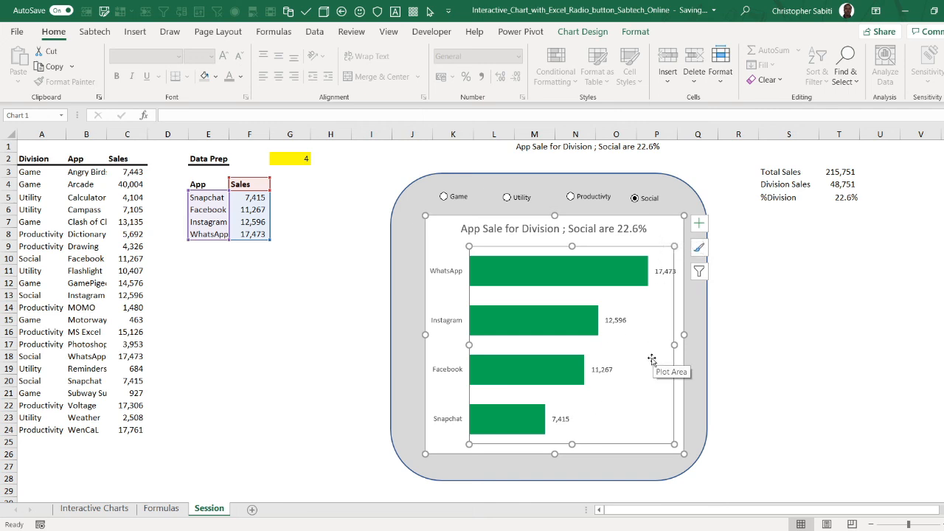
{"action": "double_click", "coordinate": [644, 315]}
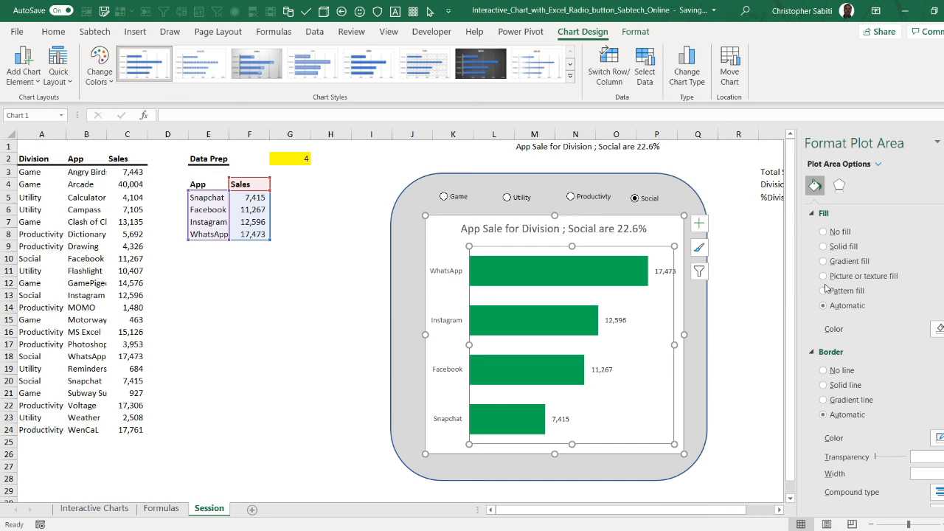
{"action": "left_click", "coordinate": [837, 248]}
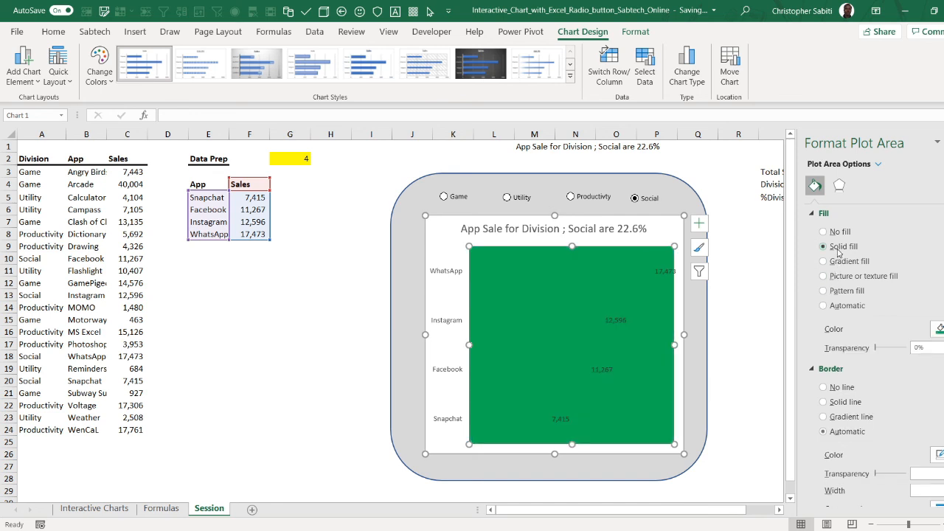
{"action": "left_click", "coordinate": [938, 329]}
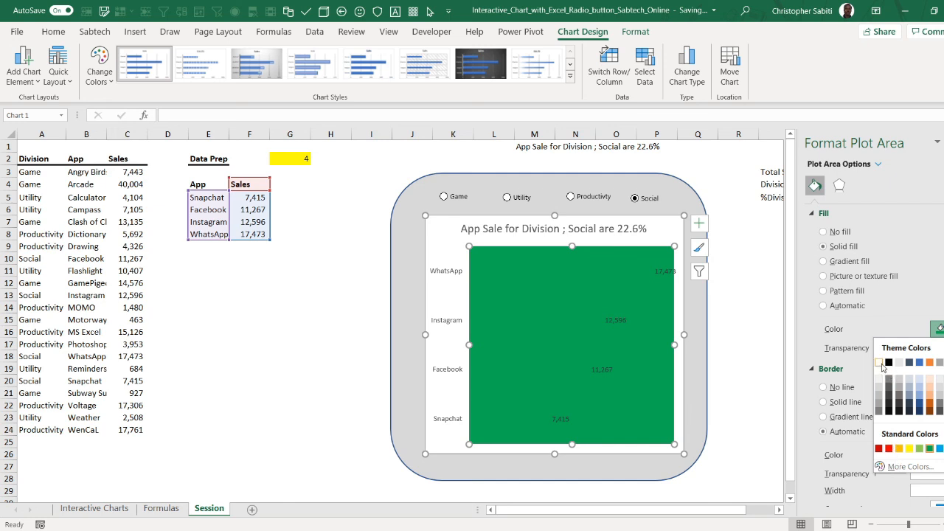
{"action": "left_click", "coordinate": [836, 232]}
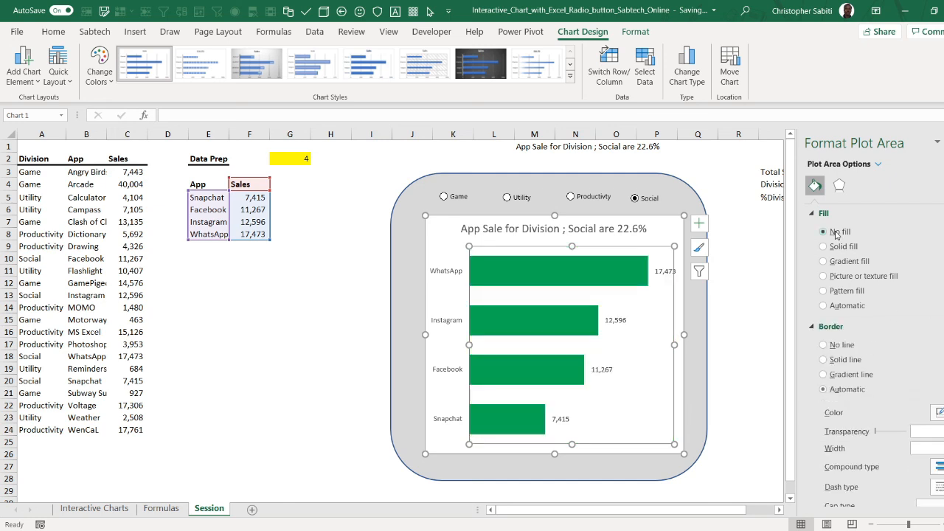
Step: Set the fill of the whole chart area to No fill so the grey rounded rectangle shows through
{"action": "left_click", "coordinate": [660, 233]}
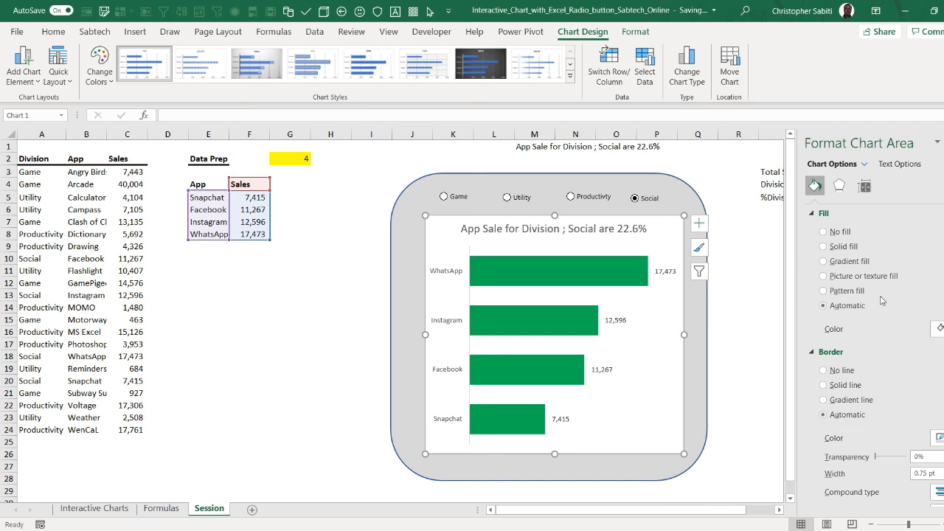
{"action": "left_click", "coordinate": [842, 236]}
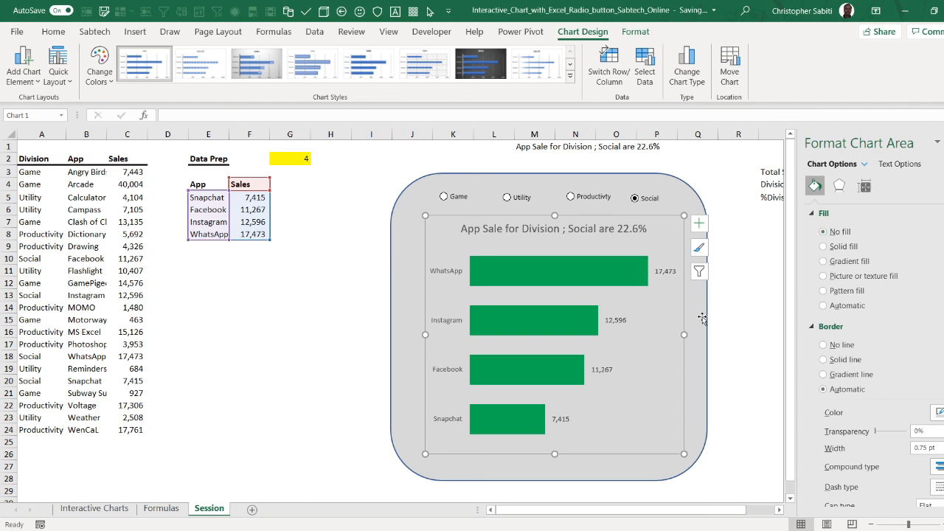
{"action": "left_click", "coordinate": [739, 295]}
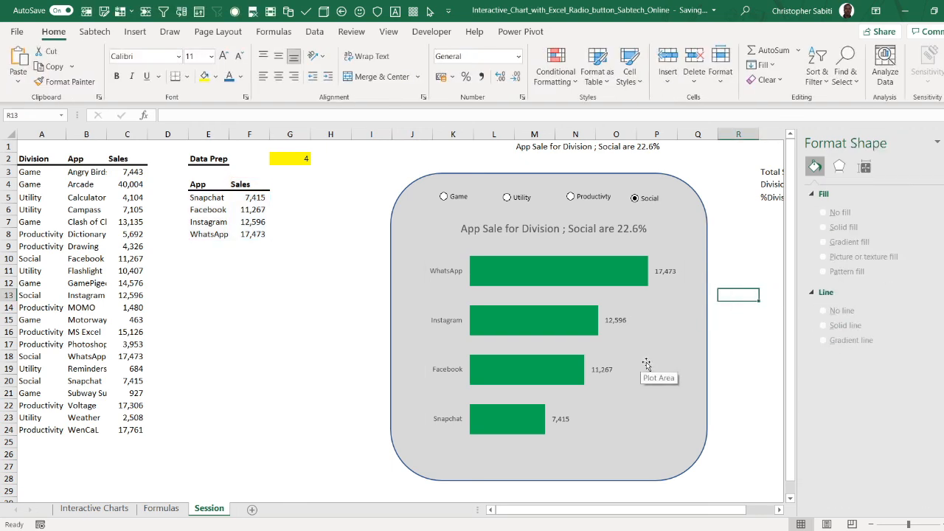
Step: Set the fill of the bar chart's vertical app-name axis to No fill
{"action": "left_click", "coordinate": [531, 232]}
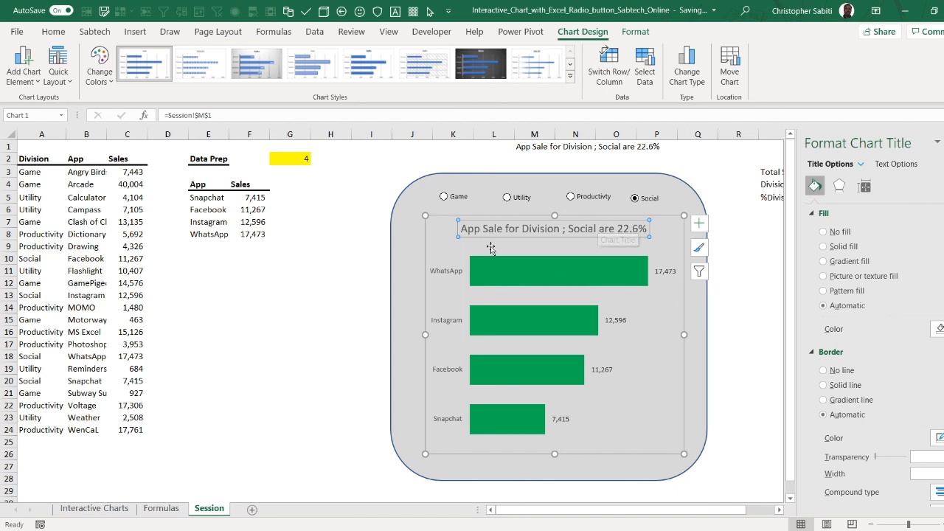
{"action": "left_click", "coordinate": [448, 272]}
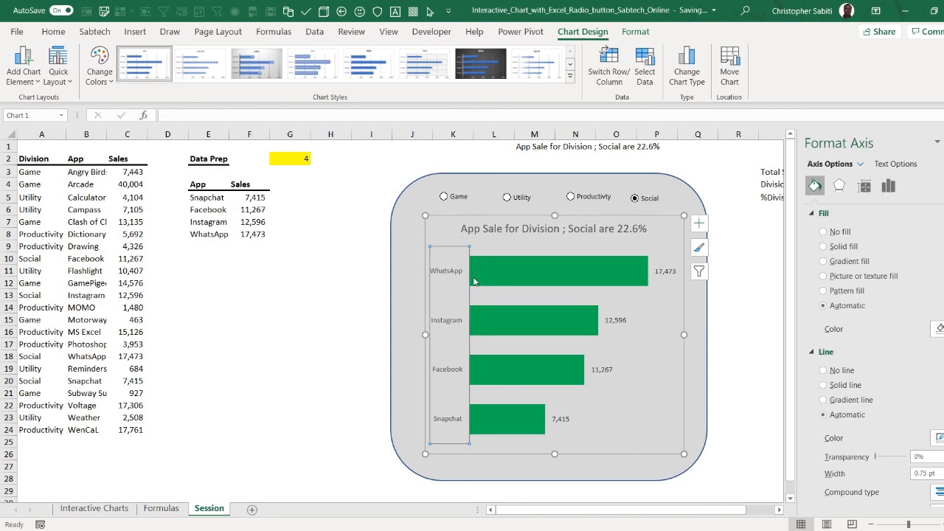
{"action": "left_click", "coordinate": [837, 251]}
{"action": "left_click", "coordinate": [939, 329]}
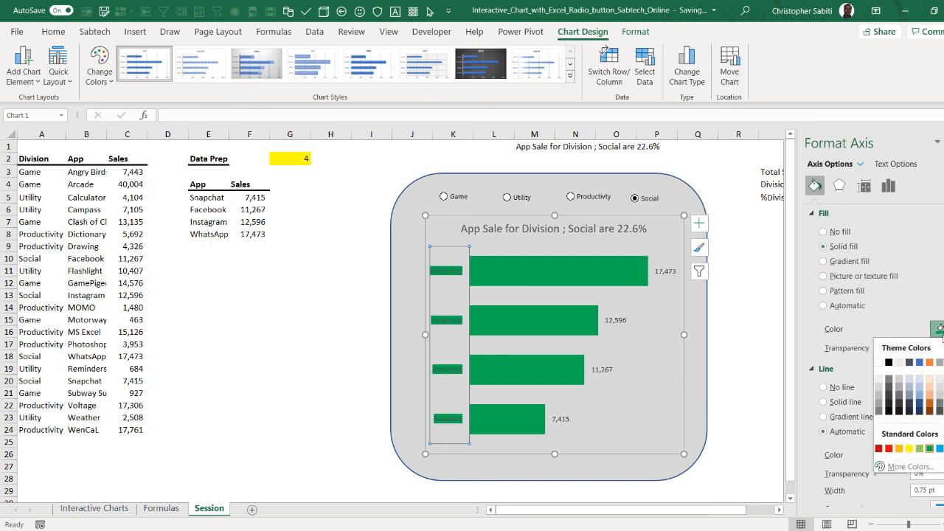
{"action": "left_click", "coordinate": [834, 233]}
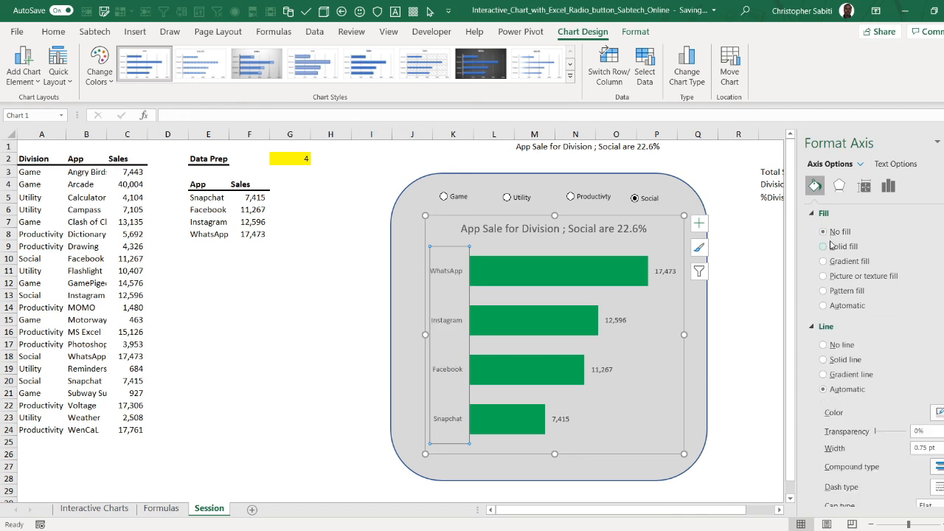
Step: Give the vertical app-name axis a solid white line
{"action": "left_click", "coordinate": [839, 365]}
{"action": "left_click", "coordinate": [938, 412]}
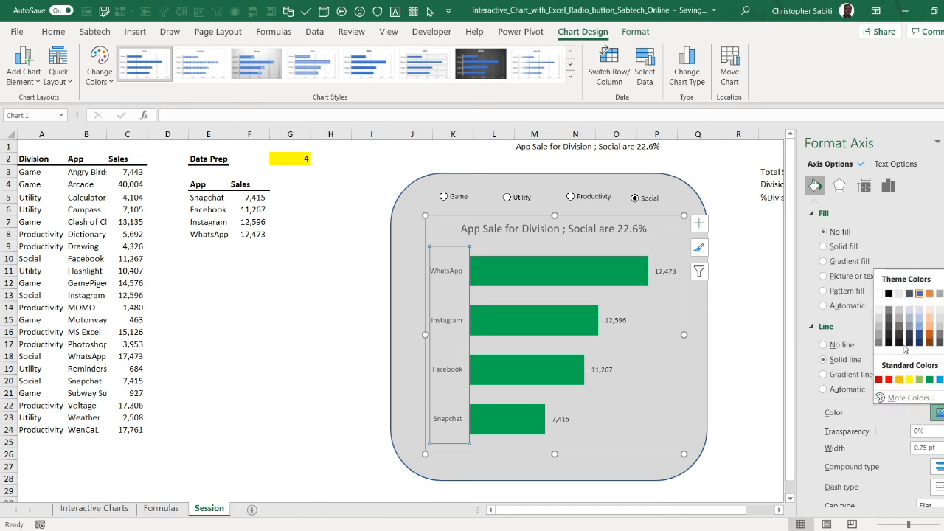
{"action": "left_click", "coordinate": [876, 298]}
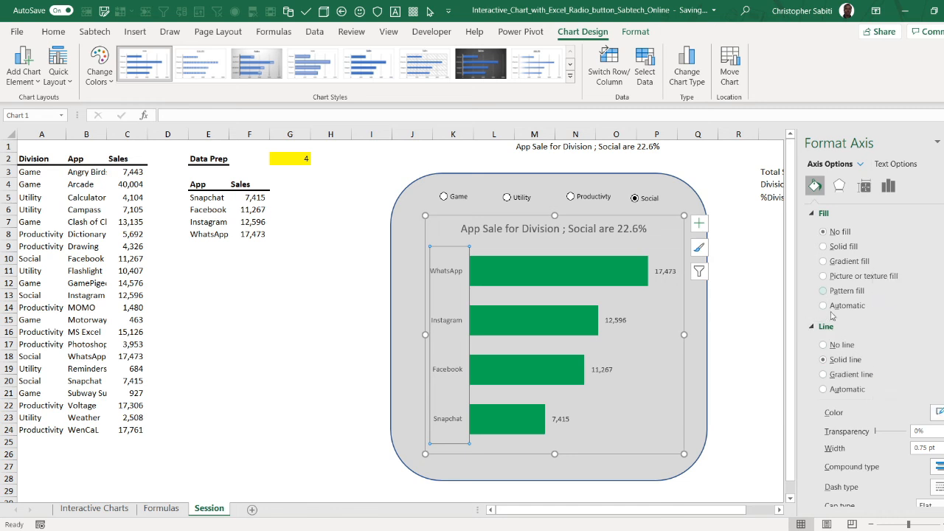
{"action": "scroll", "coordinate": [853, 391], "scroll_direction": "down", "scroll_amount": 1}
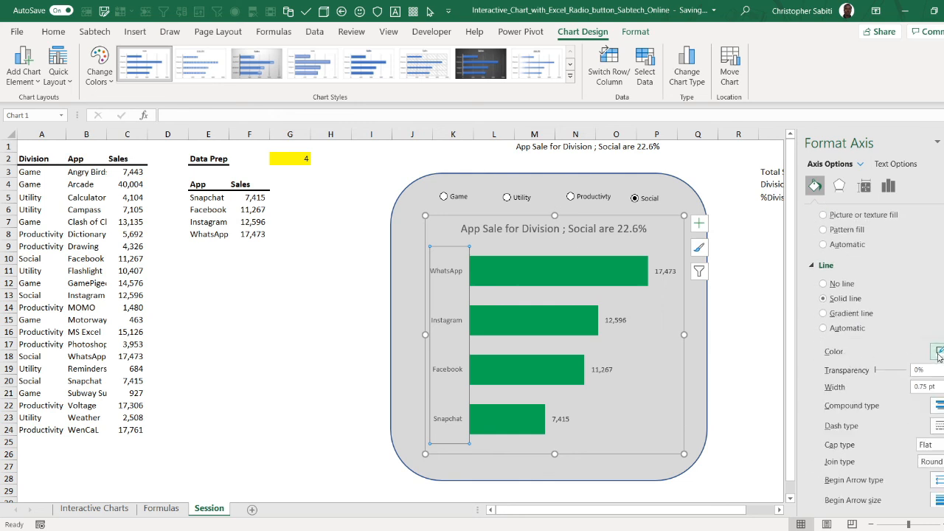
{"action": "scroll", "coordinate": [829, 269], "scroll_direction": "up", "scroll_amount": 1}
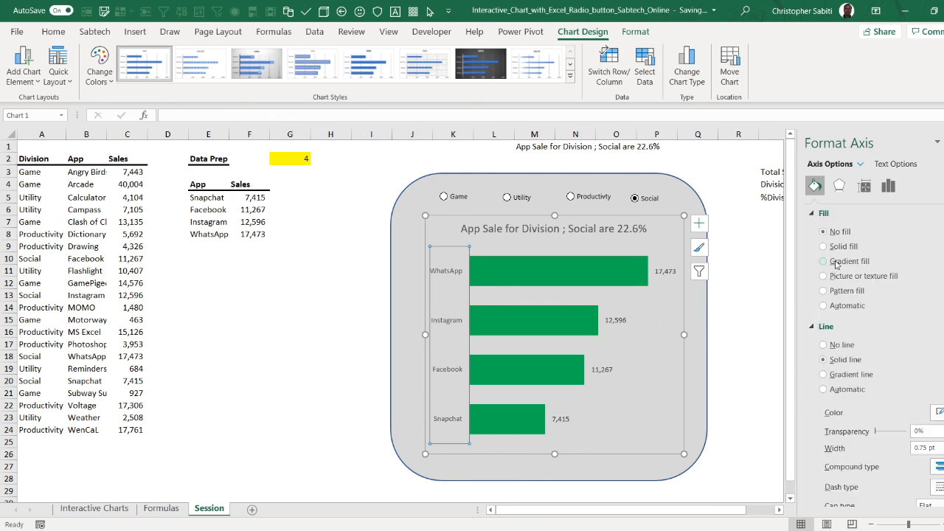
{"action": "left_click", "coordinate": [843, 248]}
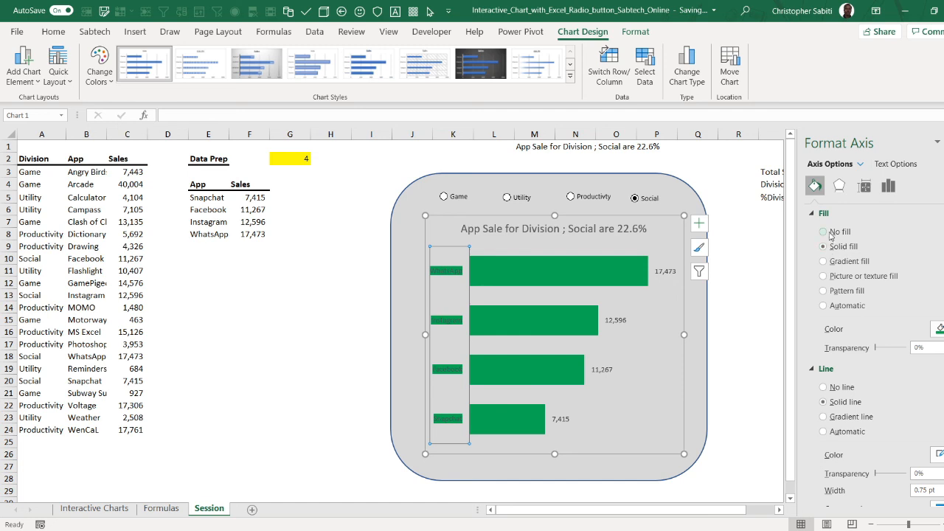
{"action": "left_click", "coordinate": [837, 233]}
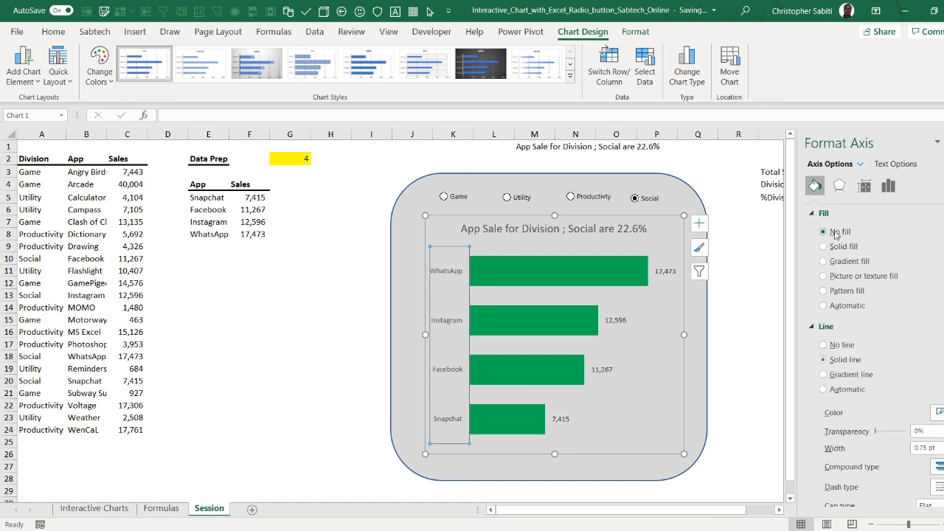
Step: Set the font colour of the app-name axis labels to black and deselect the chart
{"action": "left_click", "coordinate": [62, 31]}
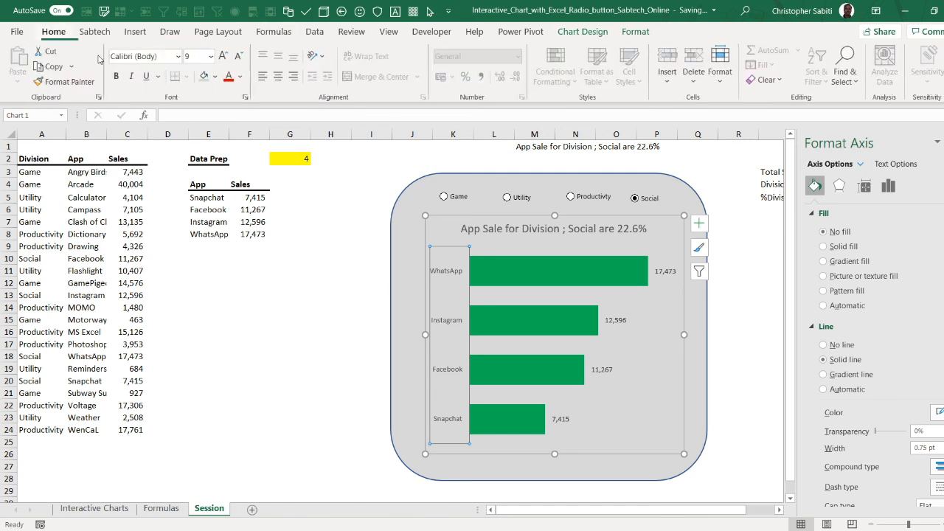
{"action": "left_click", "coordinate": [241, 78]}
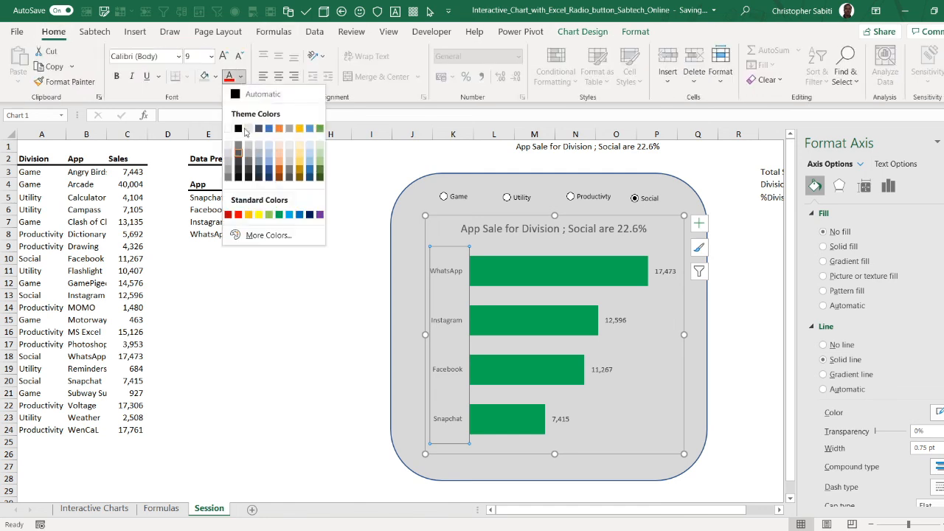
{"action": "left_click", "coordinate": [233, 106]}
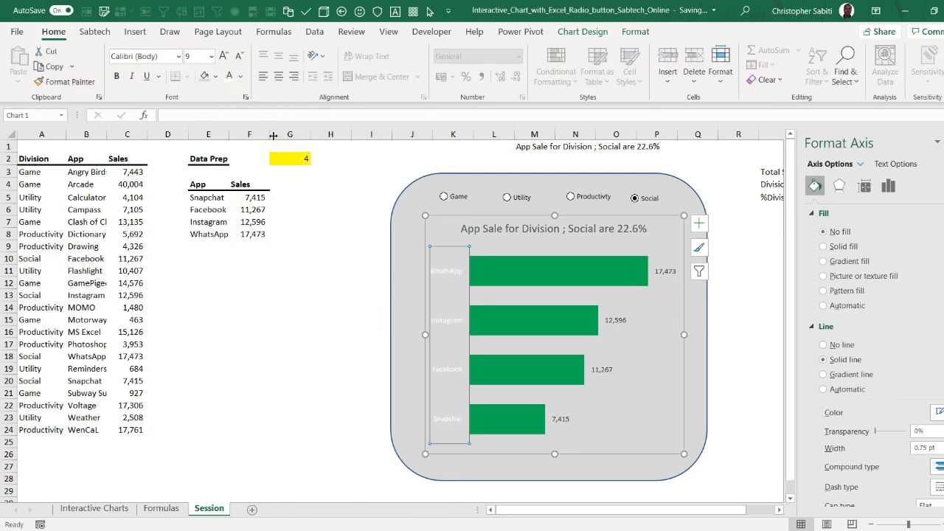
{"action": "left_click", "coordinate": [241, 77]}
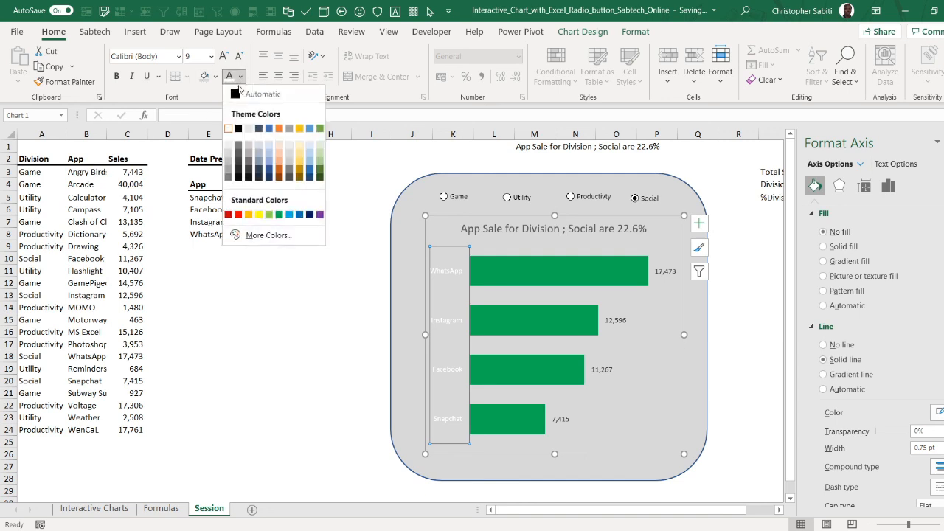
{"action": "left_click", "coordinate": [244, 121]}
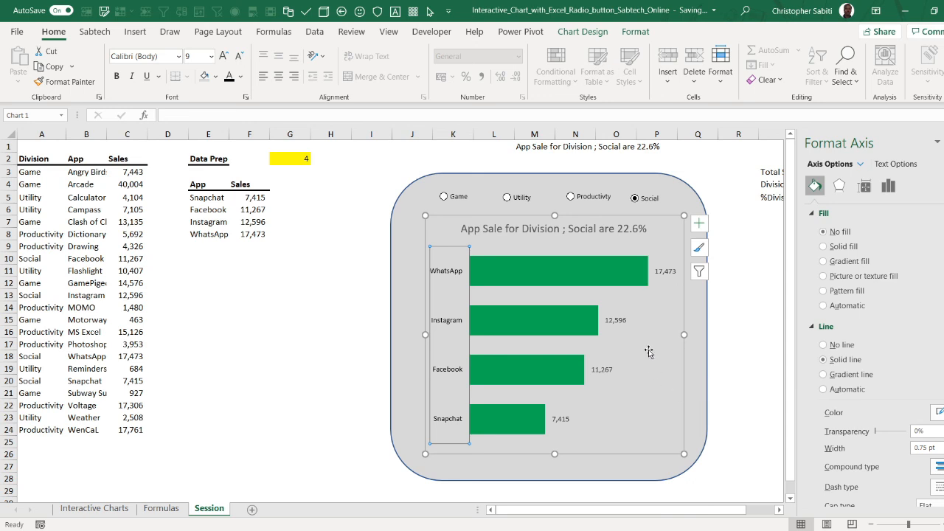
{"action": "left_click", "coordinate": [698, 321]}
{"action": "left_click", "coordinate": [727, 313]}
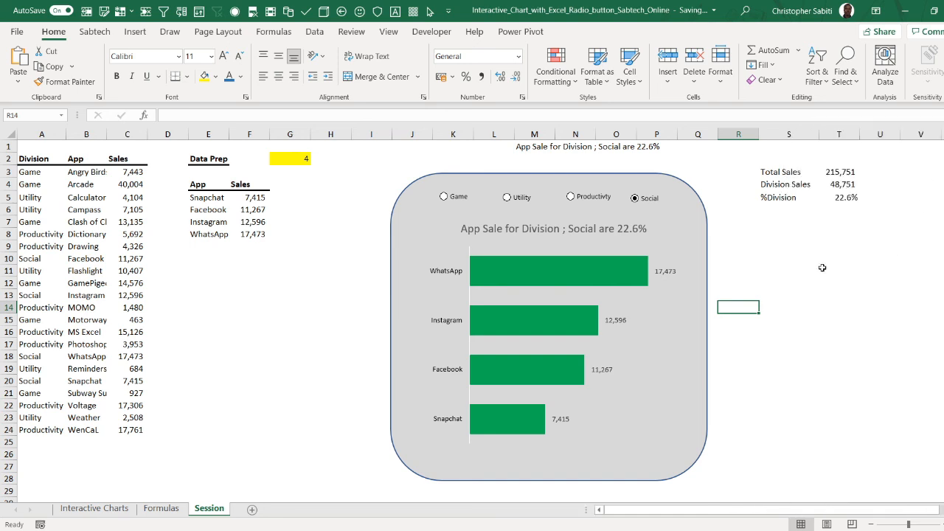
Step: Nudge the bar chart slightly left and up inside the grey rounded rectangle and deselect it
{"action": "left_click", "coordinate": [713, 229]}
{"action": "left_click_drag", "start_coordinate": [713, 230], "coordinate": [677, 227]}
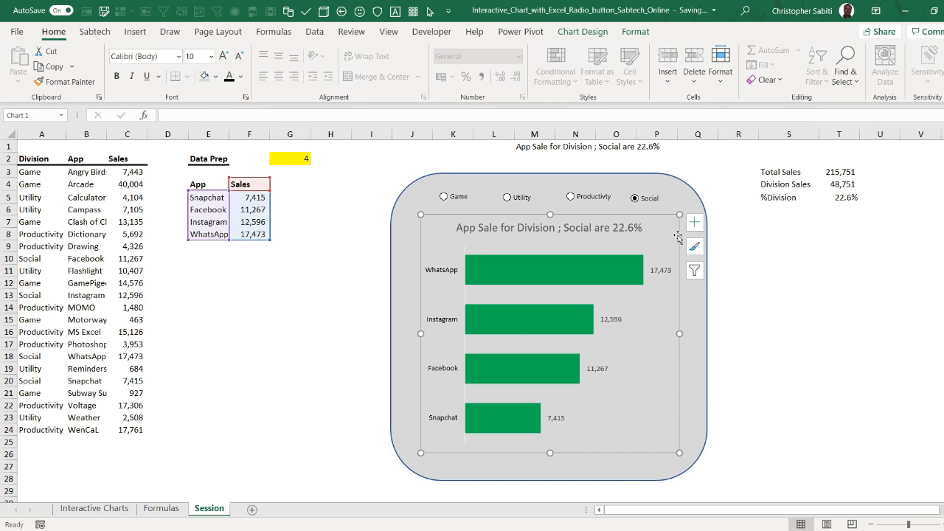
{"action": "left_click", "coordinate": [700, 333]}
{"action": "left_click", "coordinate": [735, 308]}
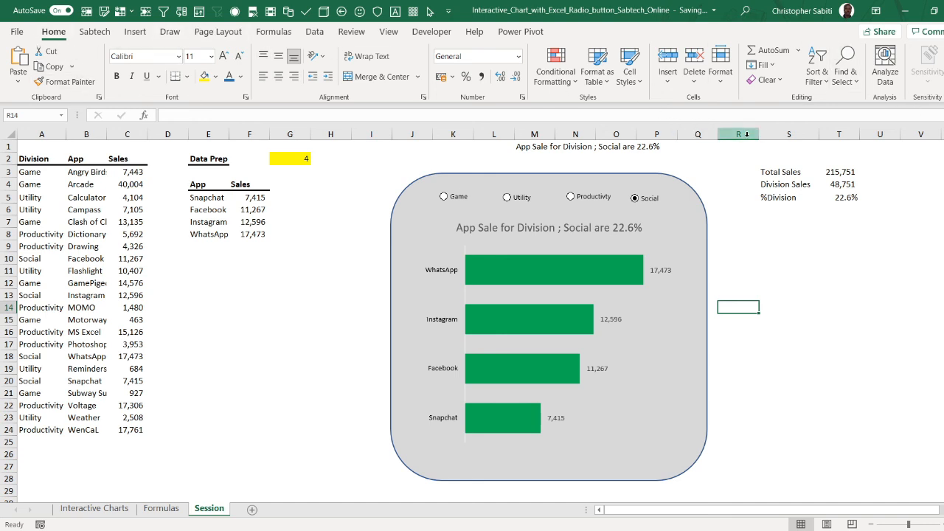
Step: Use Select Objects to select the rounded rectangle, chart and four option buttons together, and group them into one object
{"action": "left_click", "coordinate": [846, 76]}
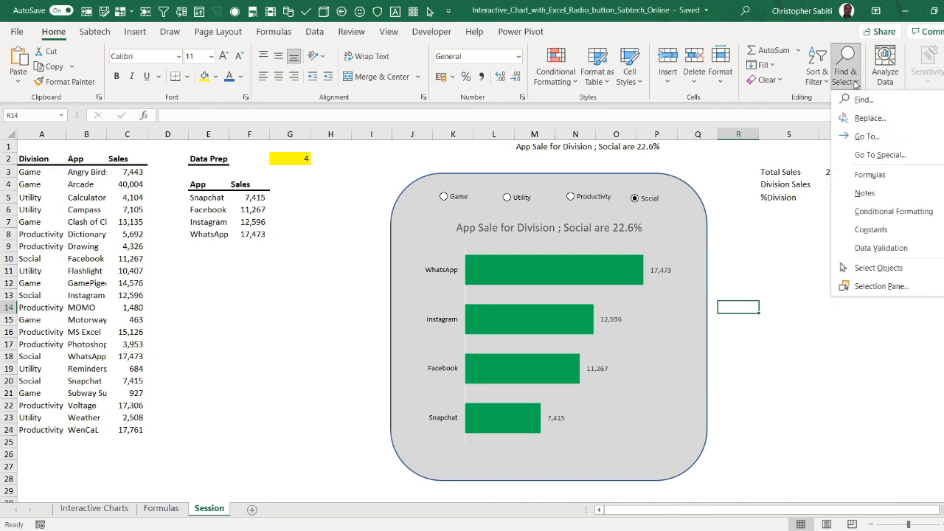
{"action": "left_click", "coordinate": [880, 268]}
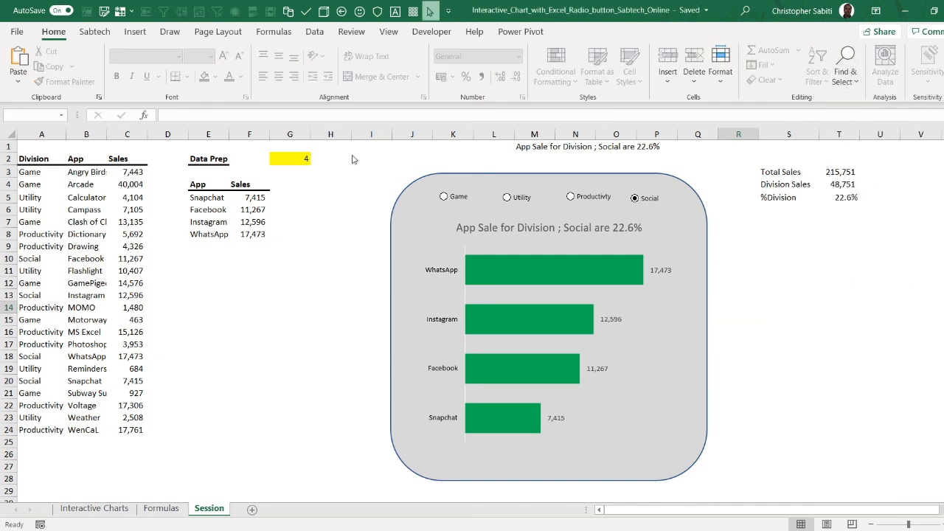
{"action": "left_click_drag", "start_coordinate": [357, 180], "coordinate": [727, 501]}
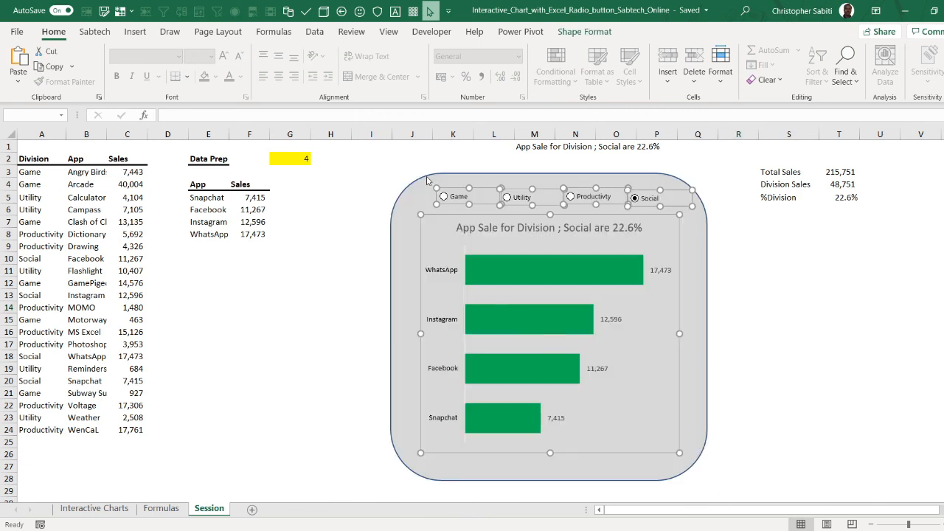
{"action": "left_click_drag", "start_coordinate": [360, 169], "coordinate": [735, 493]}
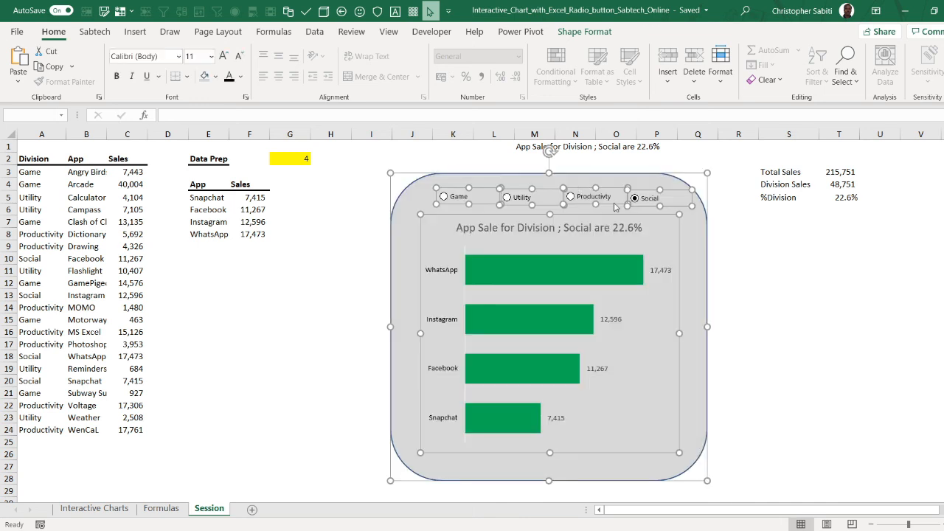
{"action": "right_click", "coordinate": [616, 205]}
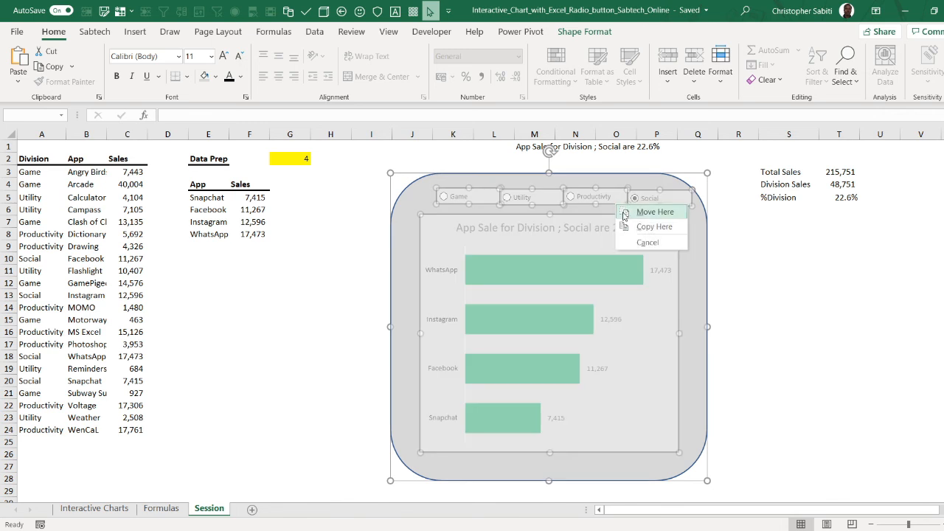
{"action": "right_click", "coordinate": [680, 288]}
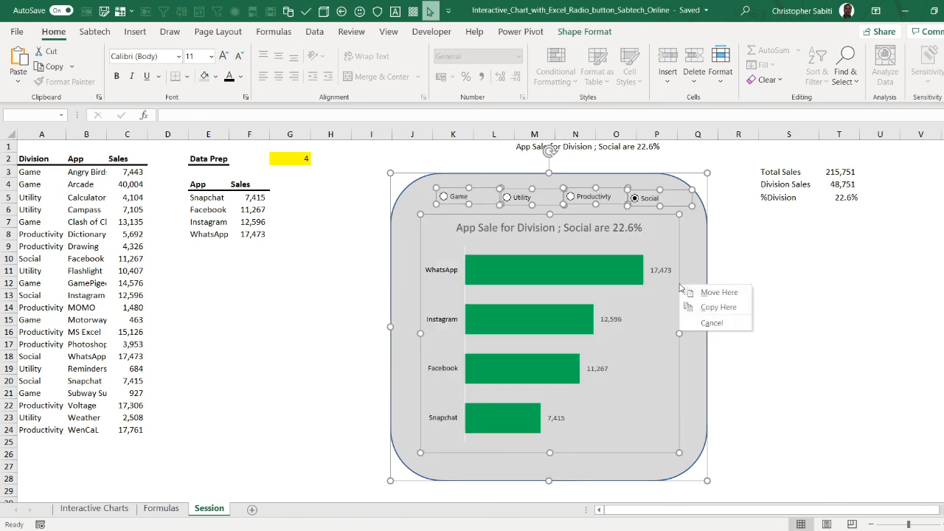
{"action": "right_click", "coordinate": [705, 209]}
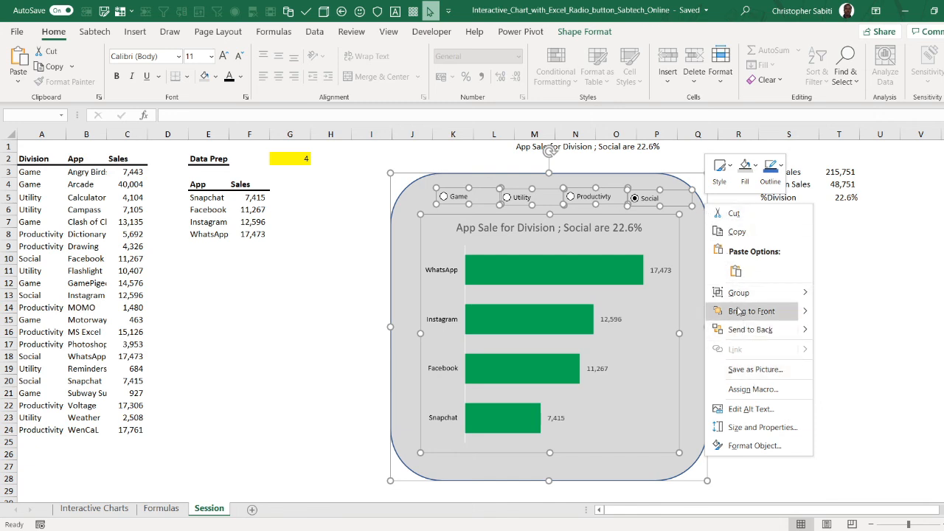
{"action": "left_click", "coordinate": [844, 295]}
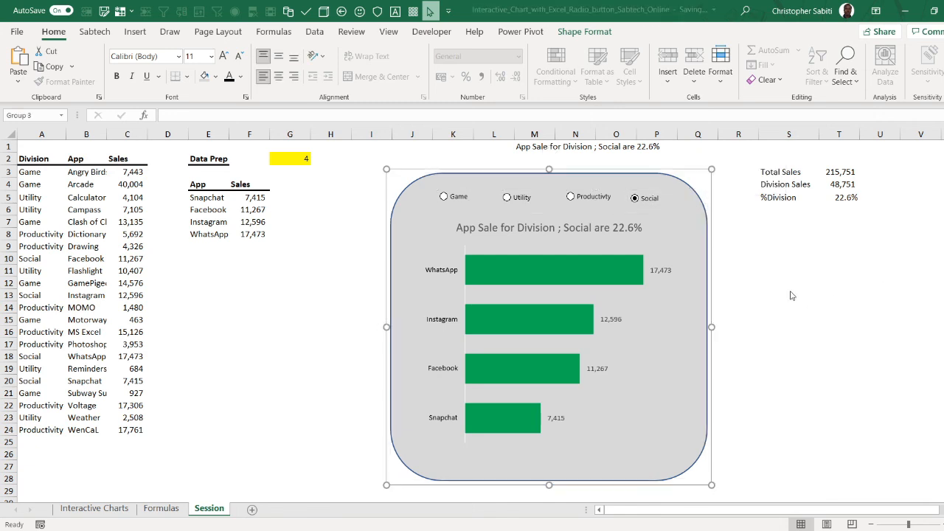
Step: Move the grouped chart frame slightly left and up on the Session sheet and clear the selection
{"action": "left_click", "coordinate": [682, 231]}
{"action": "left_click_drag", "start_coordinate": [681, 231], "coordinate": [650, 223]}
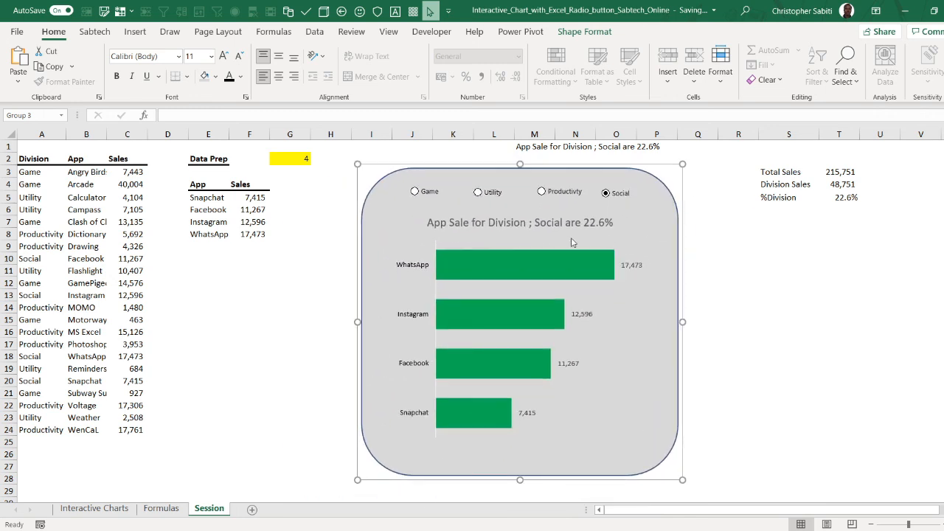
{"action": "left_click", "coordinate": [431, 194]}
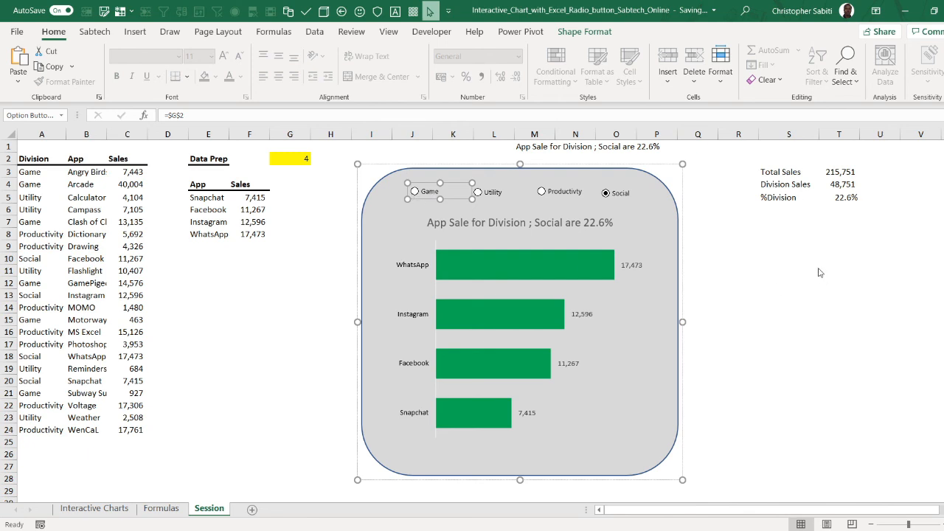
{"action": "key", "text": "Escape"}
Step: Turn off Select Objects mode and return to normal cell selection on the Session sheet
{"action": "left_click", "coordinate": [846, 71]}
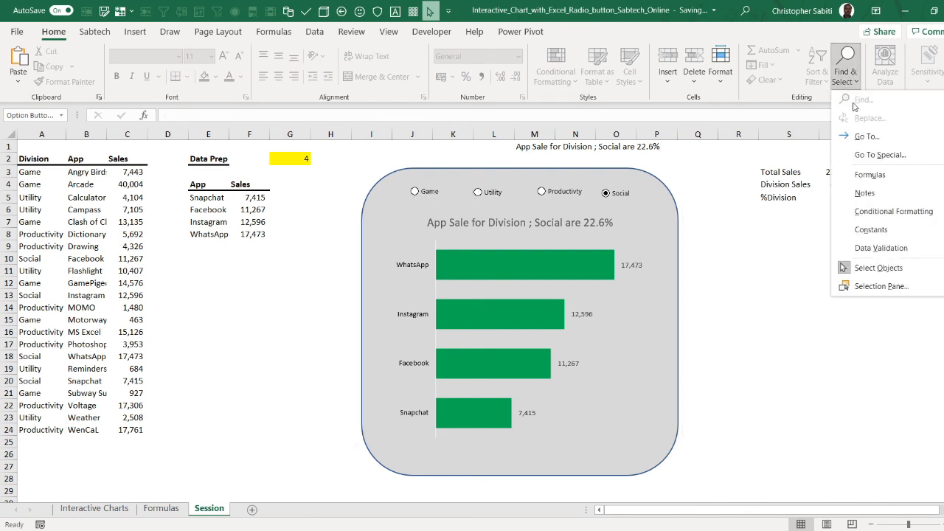
{"action": "left_click", "coordinate": [874, 269]}
{"action": "left_click", "coordinate": [766, 264]}
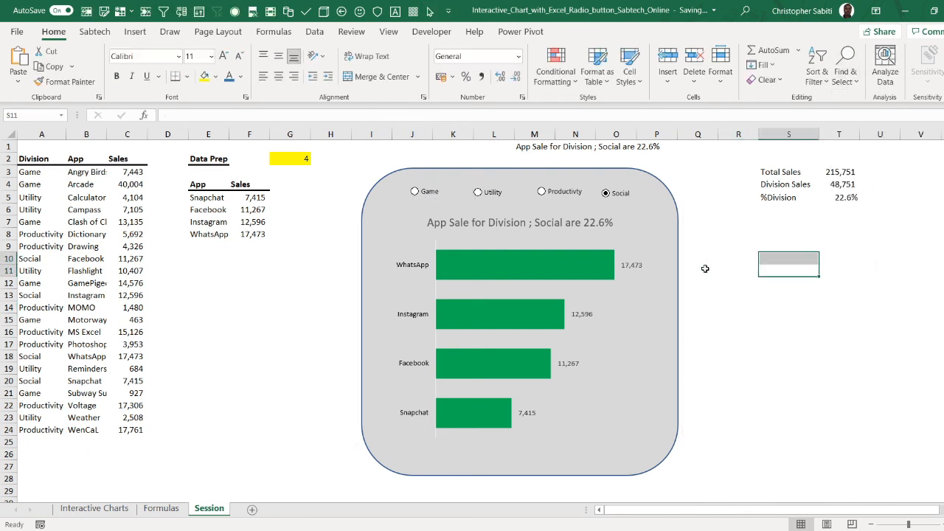
Step: Test the grouped chart by switching through the Game, Utility, Productivity and Social option buttons
{"action": "left_click", "coordinate": [417, 193]}
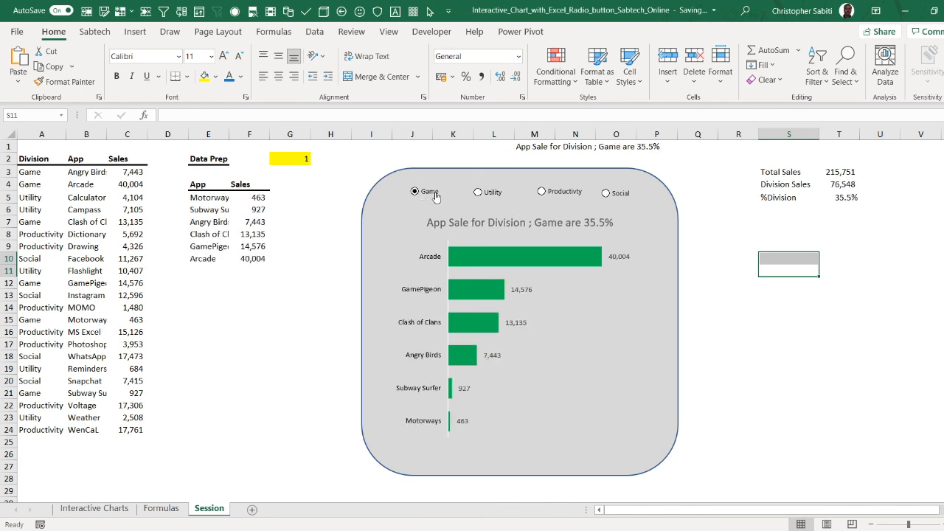
{"action": "left_click", "coordinate": [478, 192]}
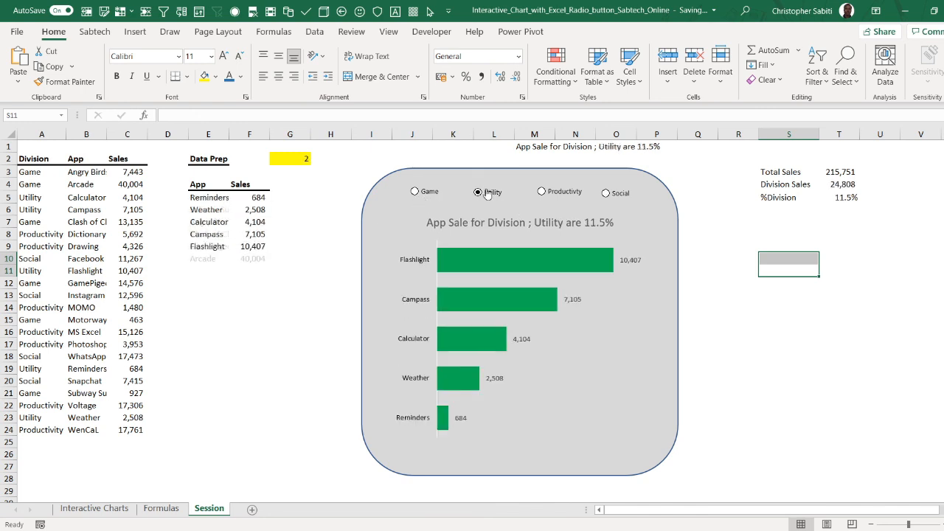
{"action": "left_click", "coordinate": [544, 193]}
{"action": "left_click", "coordinate": [622, 196]}
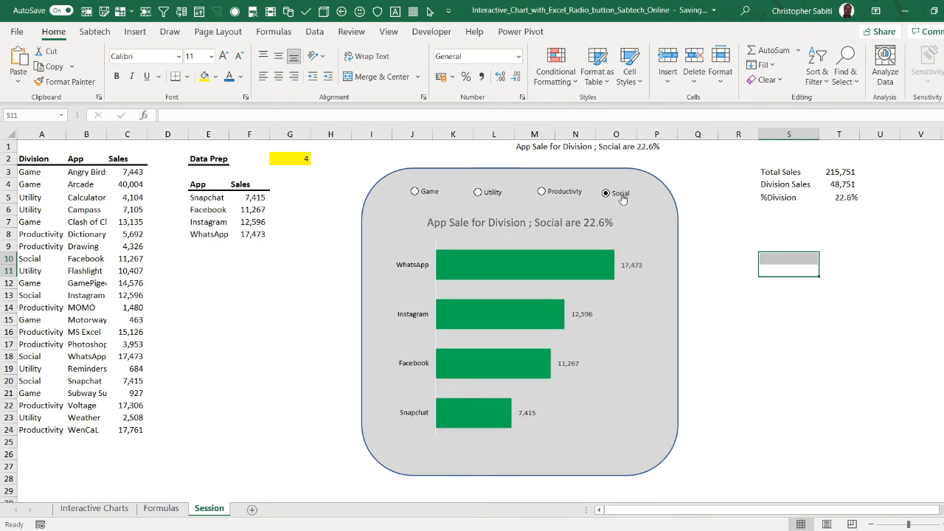